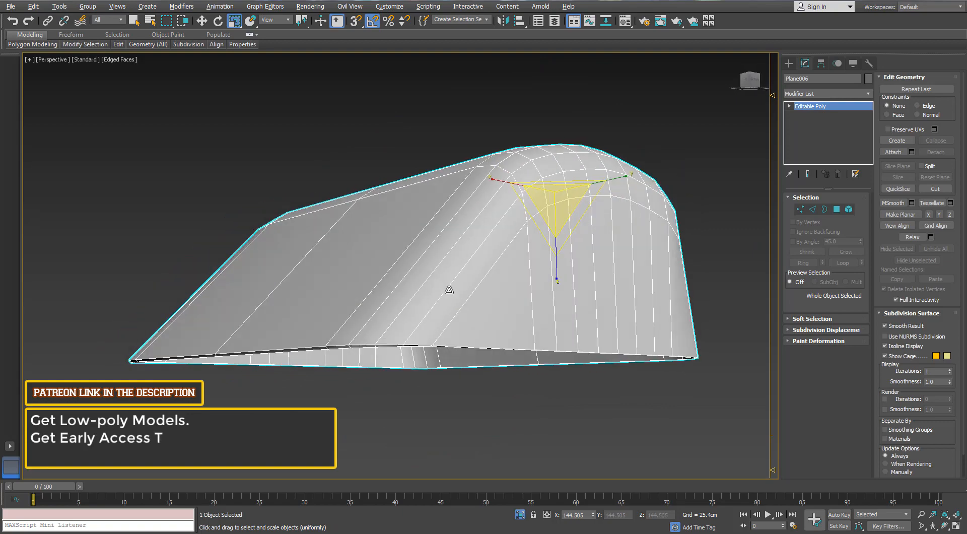
Switch the lampshade to vertex editing with Target Weld active.
left_click(800, 209)
left_click(935, 113)
middle_click_drag(688, 263, 572, 285, "alt")
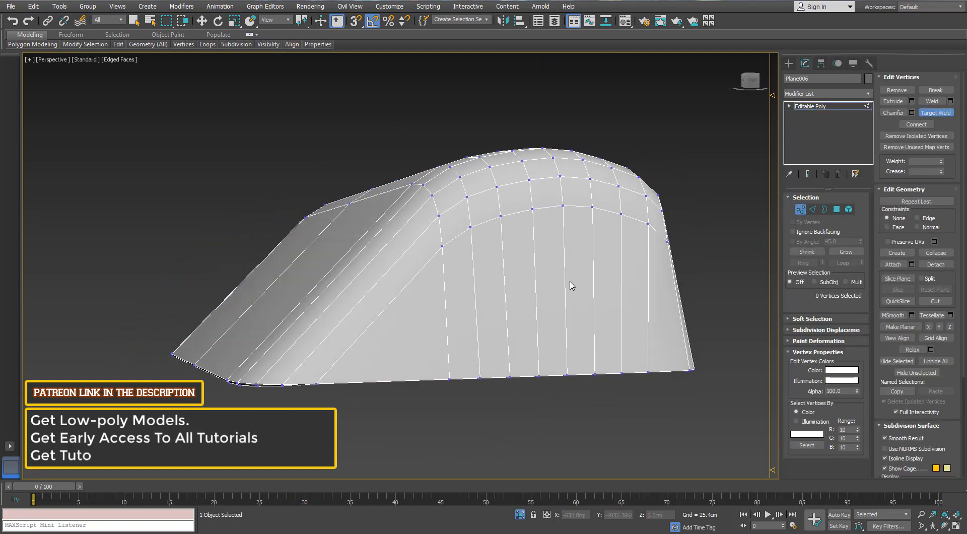
middle_click_drag(450, 378, 454, 328, "alt")
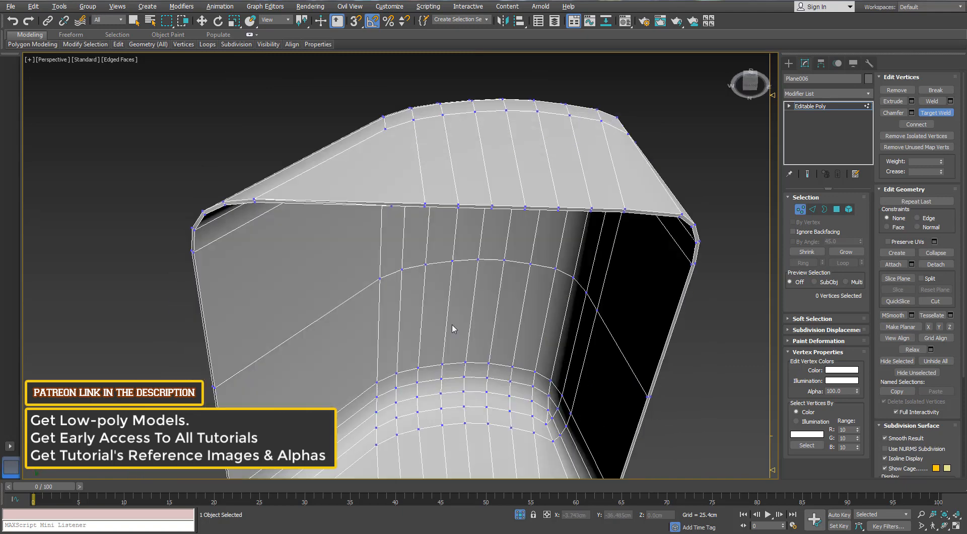
left_click(425, 205)
left_click(254, 201)
mouse_move(472, 179)
middle_mouse_down("alt")
mouse_move(482, 205)
mouse_move(485, 160)
mouse_move(475, 197)
middle_mouse_up("alt")
key("ctrl+z")
key("ctrl+z")
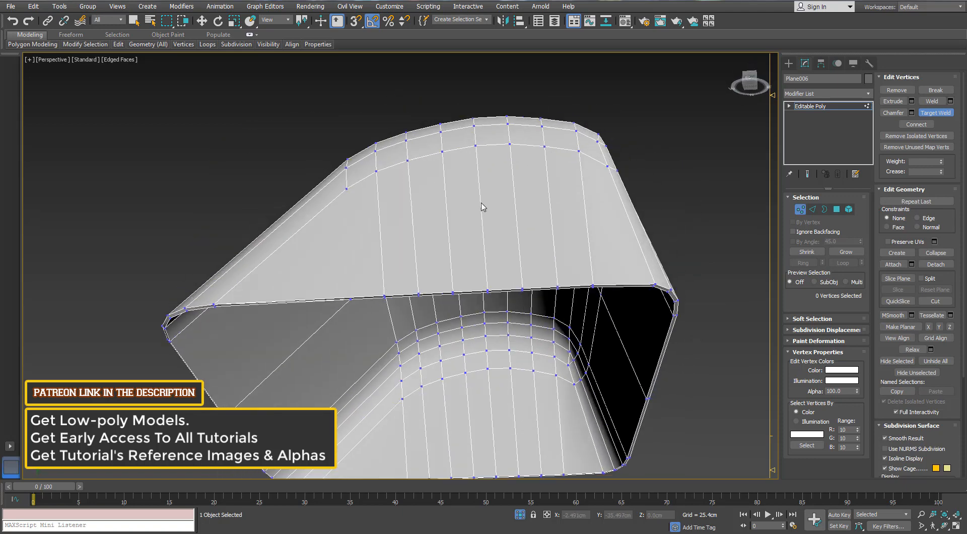
Target-weld the outer bottom-rim vertices at one end of the lampshade into a single vertex near the rim's middle.
middle_click_drag(414, 249, 418, 237, "alt")
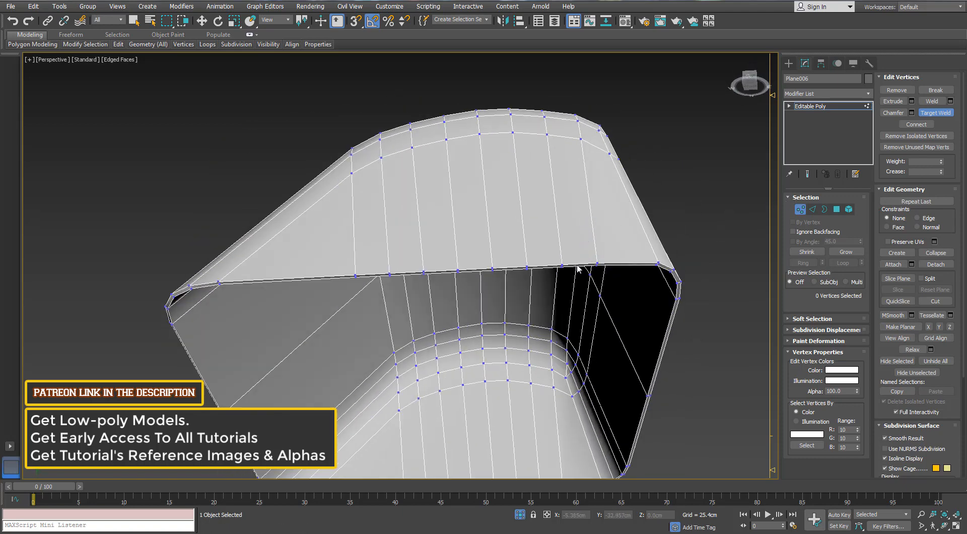
left_click(562, 266)
left_click(527, 268)
left_click(492, 268)
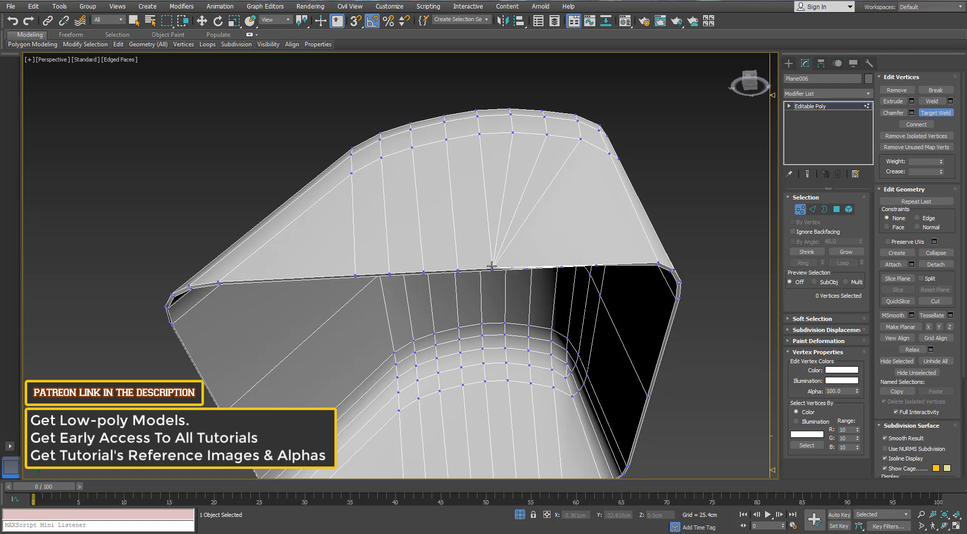
left_click(456, 270)
left_click(457, 271)
left_click(391, 275)
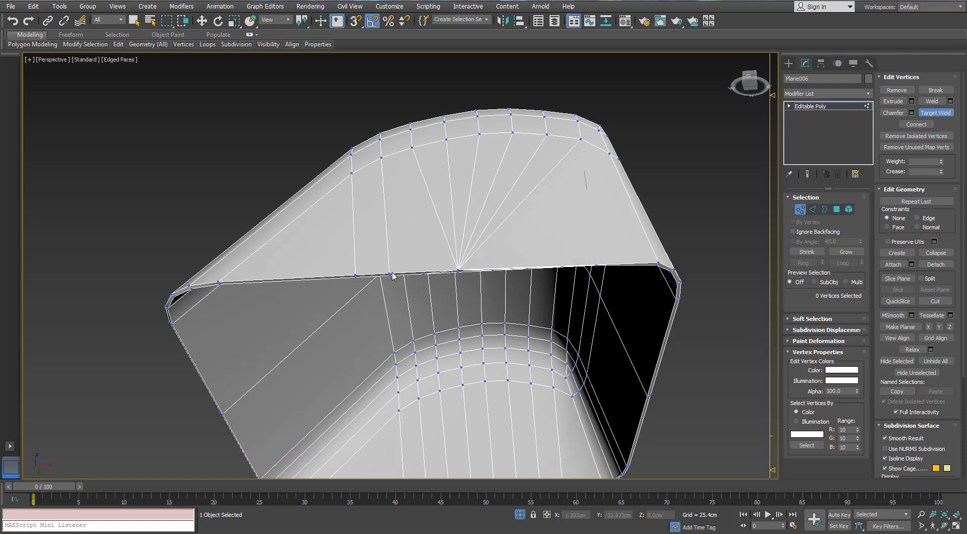
left_click(459, 269)
left_click(458, 271)
Target-weld the outer bottom-rim vertices at the opposite end of the lampshade into one middle vertex.
middle_click_drag(459, 271, 490, 244, "alt")
scroll(423, 219, "up", 3)
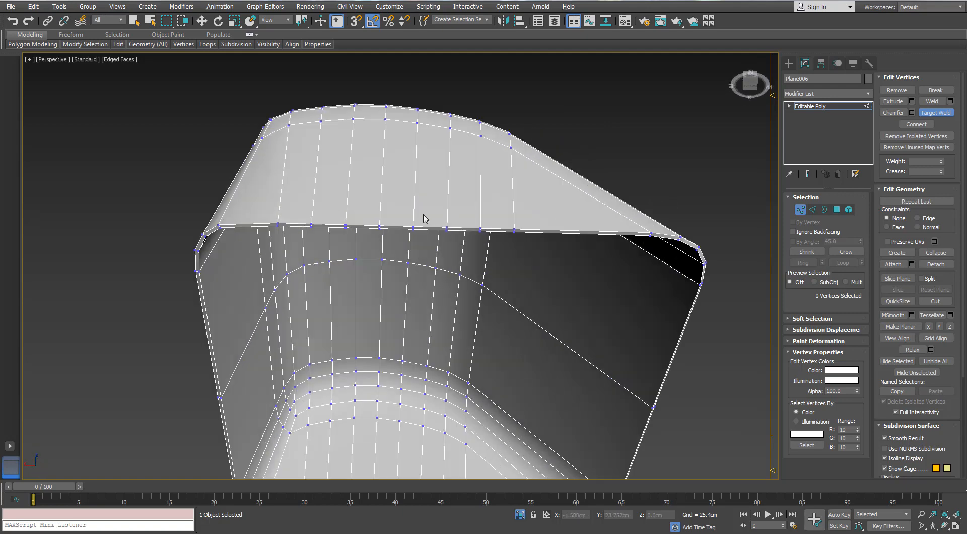
left_click(380, 225)
left_click(278, 225)
left_click(311, 225)
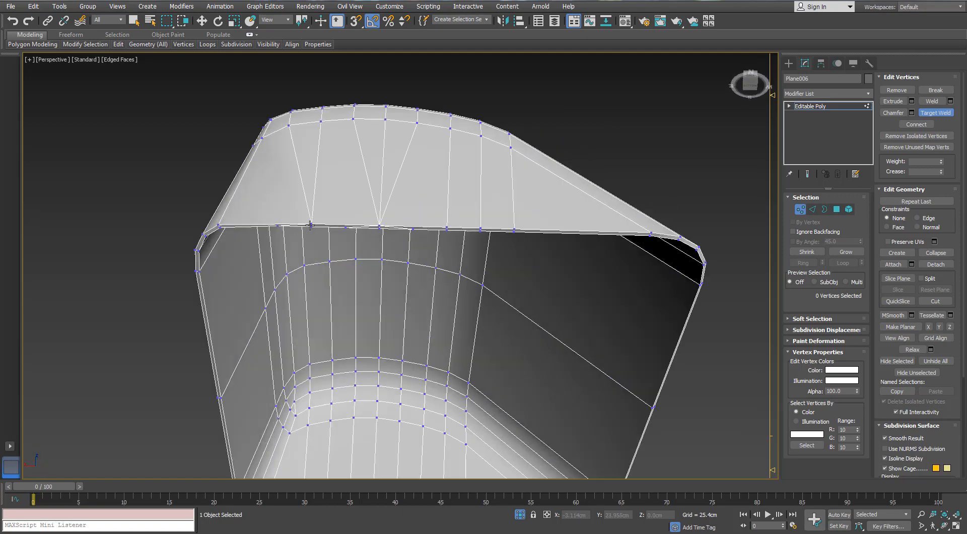
left_click(378, 225)
left_click(480, 229)
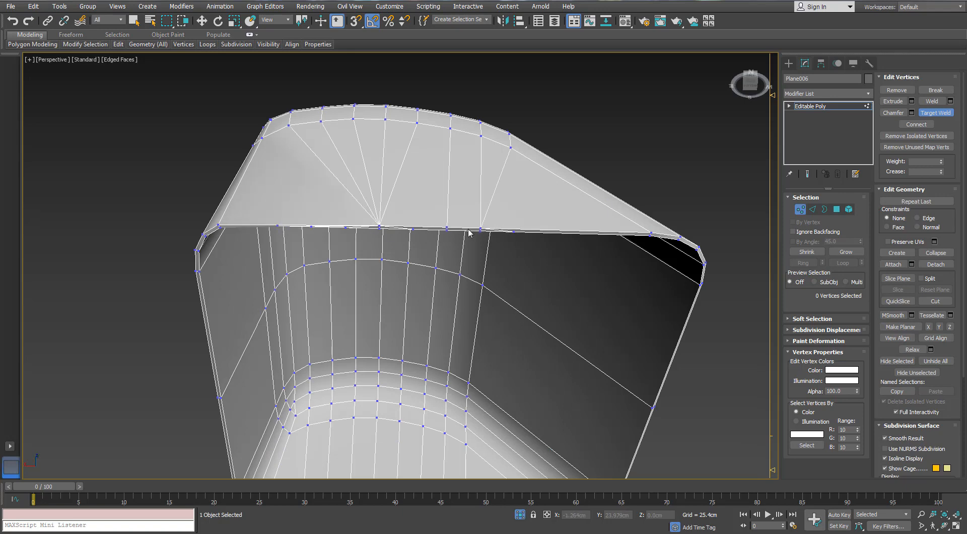
left_click(448, 228)
Target-weld the inner rim vertices below the first curved inner end wall into one vertex at the rim's middle.
middle_click_drag(381, 226, 568, 237, "alt")
scroll(523, 252, "up", 10)
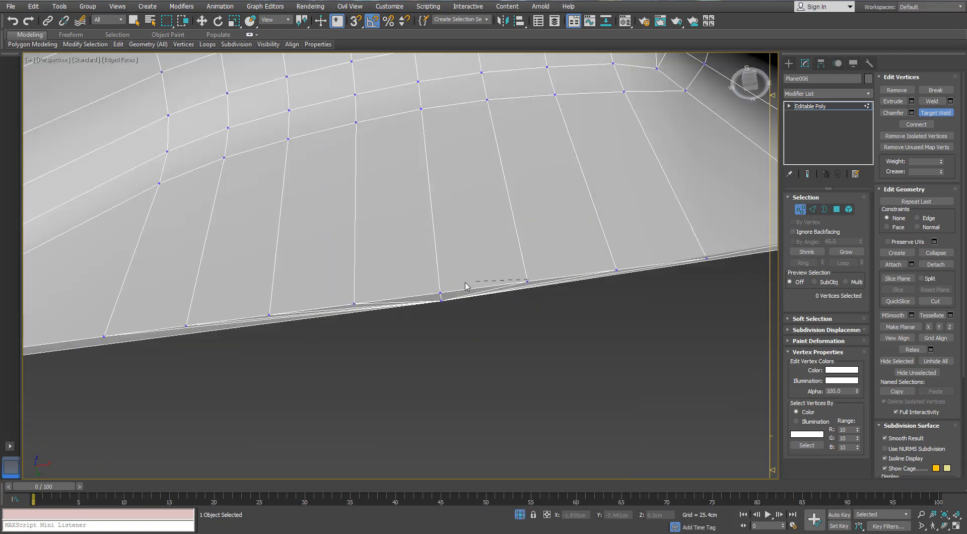
left_click(440, 292)
left_click(356, 303)
left_click(440, 293)
scroll(442, 293, "down", 2)
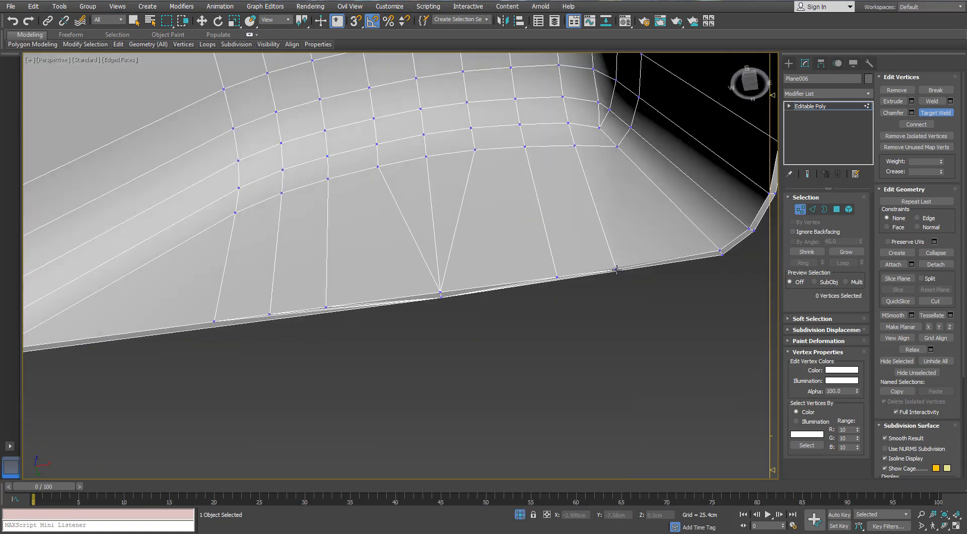
left_click(556, 276)
left_click(441, 292)
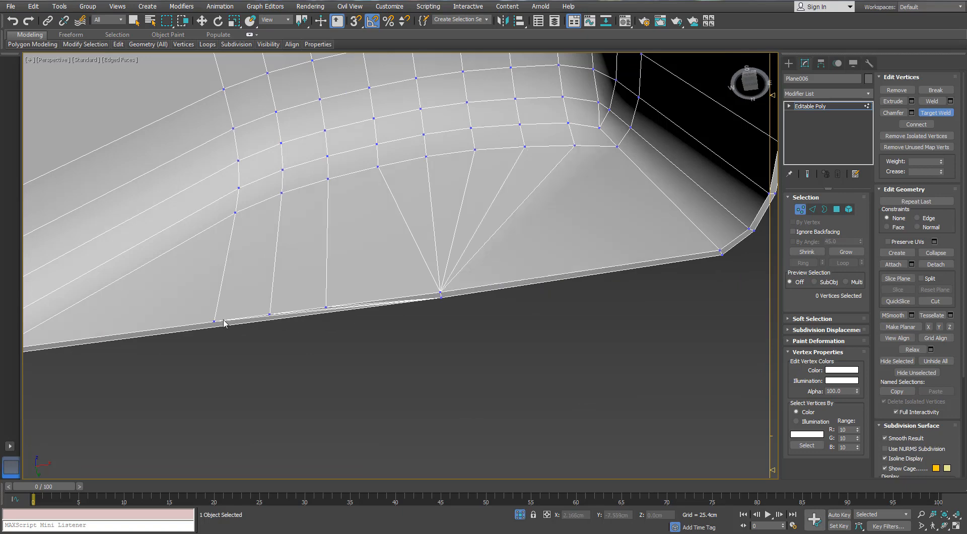
left_click(268, 315)
left_click(270, 315)
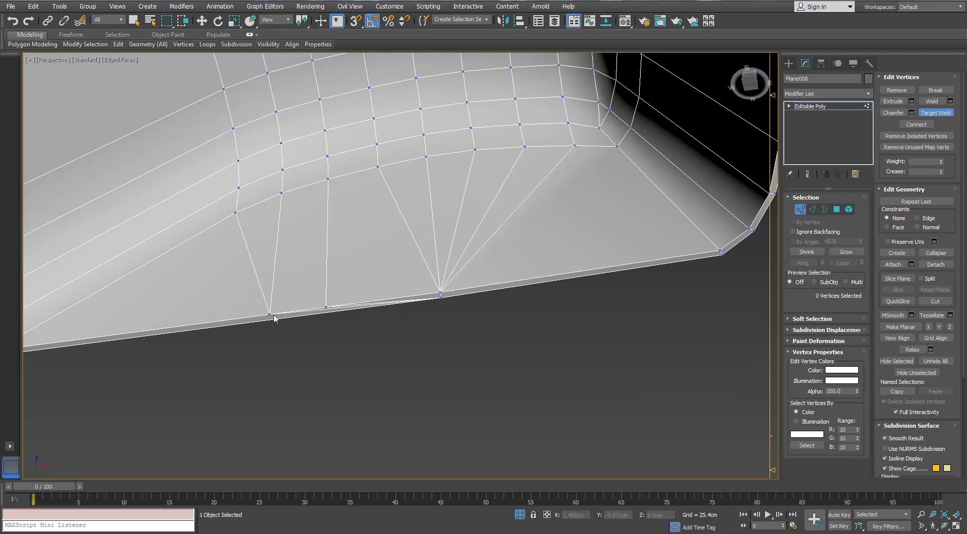
left_click(326, 308)
left_click(440, 294)
scroll(436, 285, "down", 5)
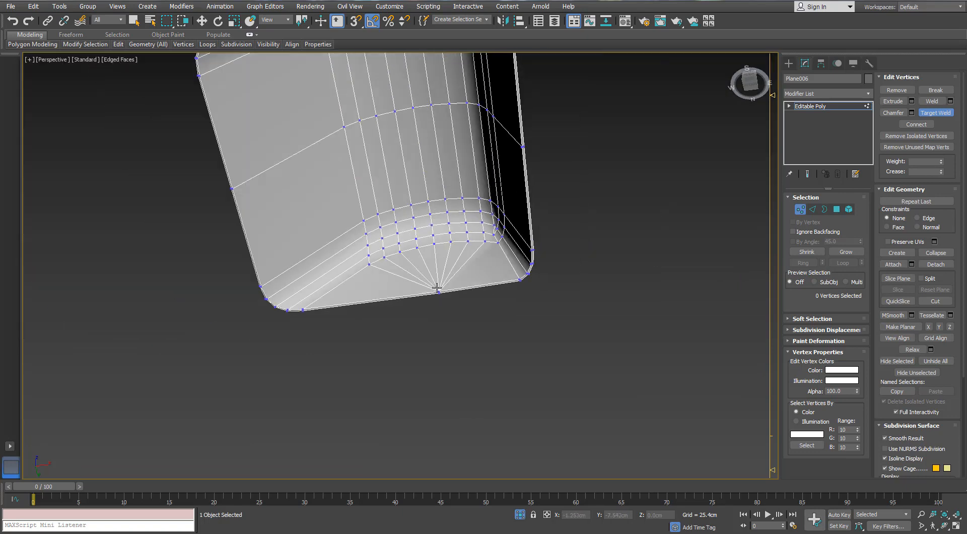
Target-weld the inner rim vertices at the other end of the lampshade into its middle inner vertex.
middle_click_drag(436, 286, 479, 292, "alt")
scroll(368, 295, "up", 4)
scroll(410, 231, "up", 3)
scroll(486, 303, "up", 3)
middle_click_drag(496, 348, 510, 258)
scroll(511, 257, "up", 3)
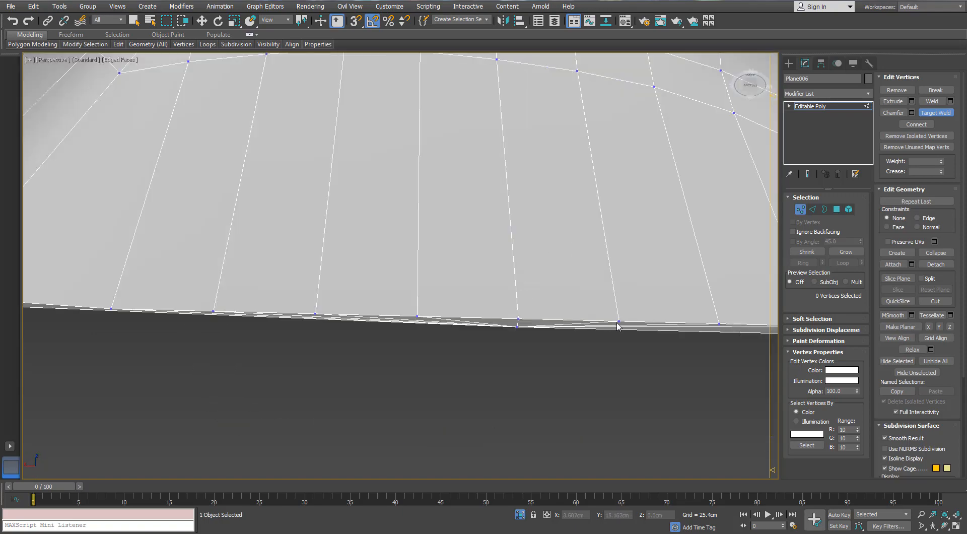
left_click(518, 319)
left_click(418, 318)
left_click(518, 319)
scroll(519, 308, "down", 4)
middle_click_drag(519, 304, 449, 268)
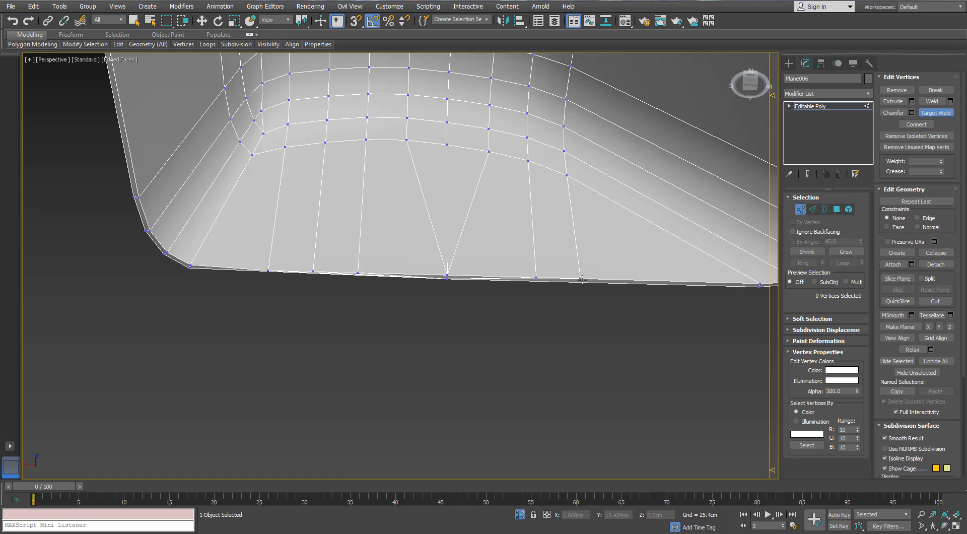
left_click(538, 278)
left_click(536, 278)
left_click(447, 276)
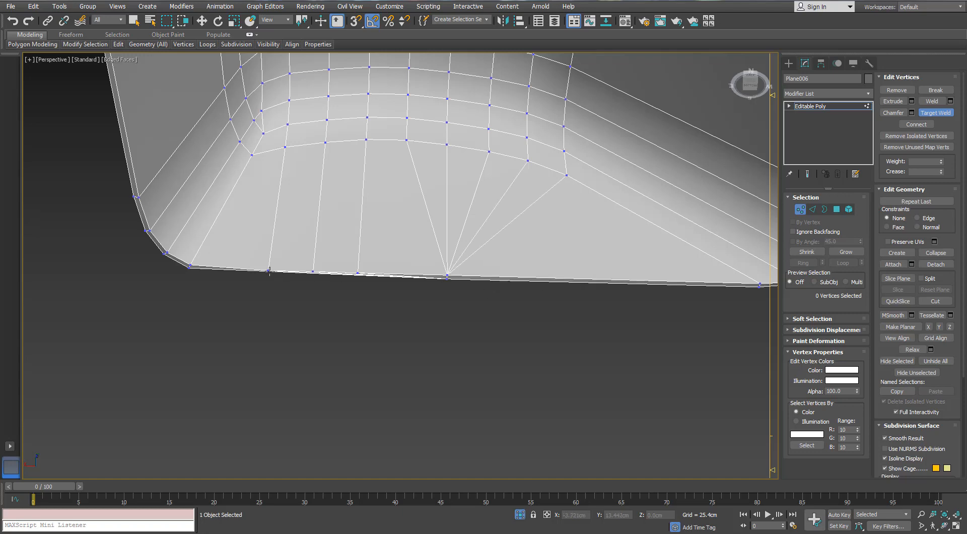
left_click(269, 271)
left_click(313, 272)
left_click(357, 273)
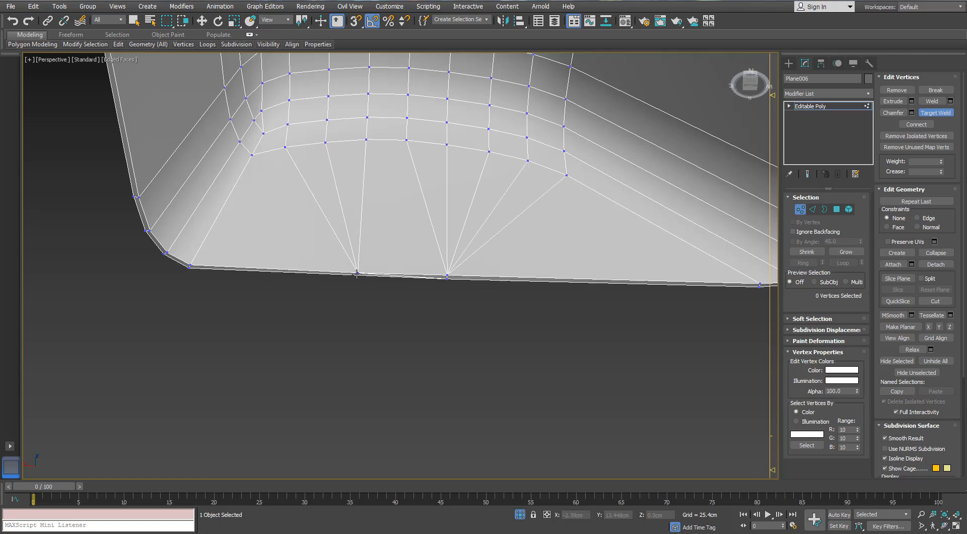
left_click(448, 277)
scroll(447, 277, "down", 4)
Select the welded middle vertices at both ends of the lampshade and shift them together along the X axis.
middle_click_drag(448, 277, 468, 289, "alt")
key("r")
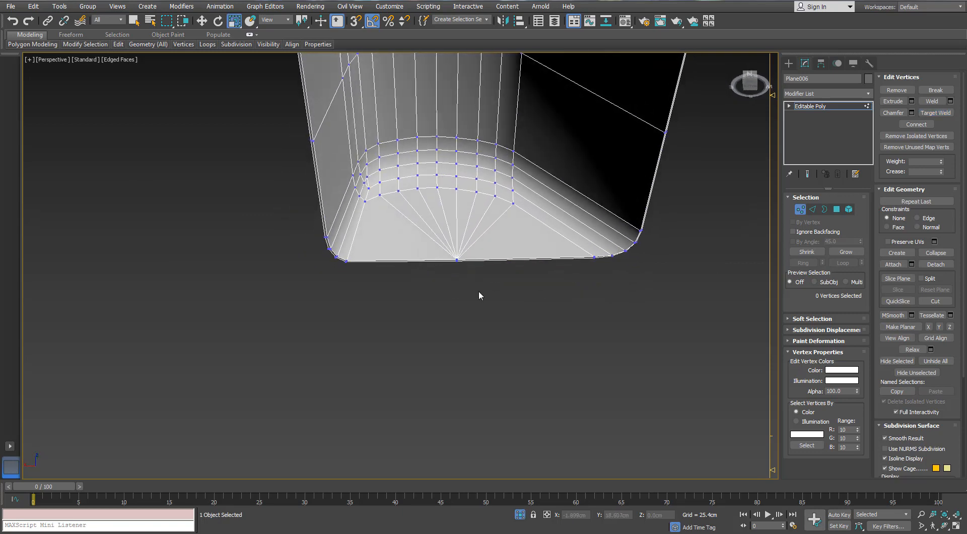
left_click_drag(438, 243, 484, 275)
key("w")
scroll(473, 272, "down", 4)
middle_click_drag(473, 272, 469, 338, "alt")
scroll(466, 330, "up", 2)
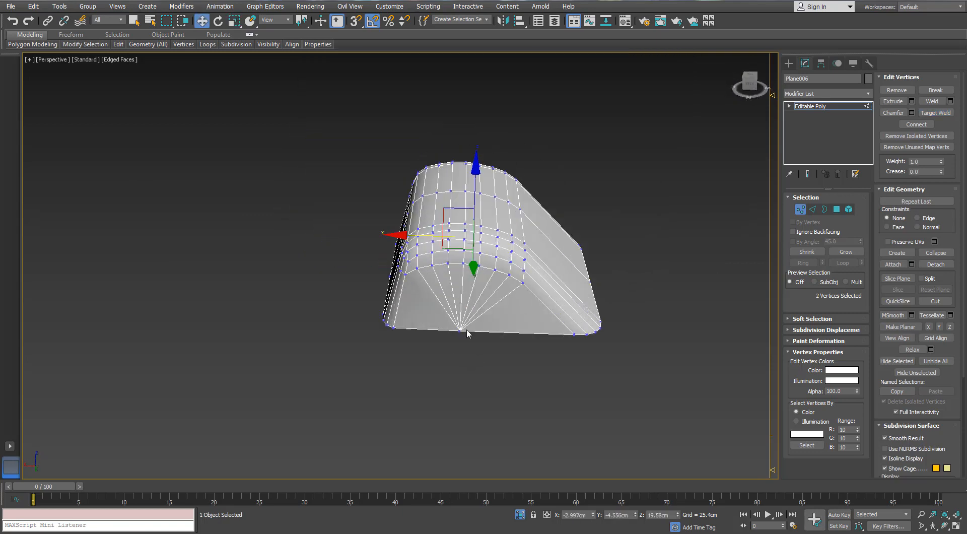
left_click_drag(468, 336, 448, 323, "ctrl")
scroll(451, 318, "up", 4)
left_click_drag(431, 232, 420, 232)
Move the two welded vertices at one end along the X axis to line them up with the opposite end's.
middle_click_drag(461, 340, 461, 296, "alt")
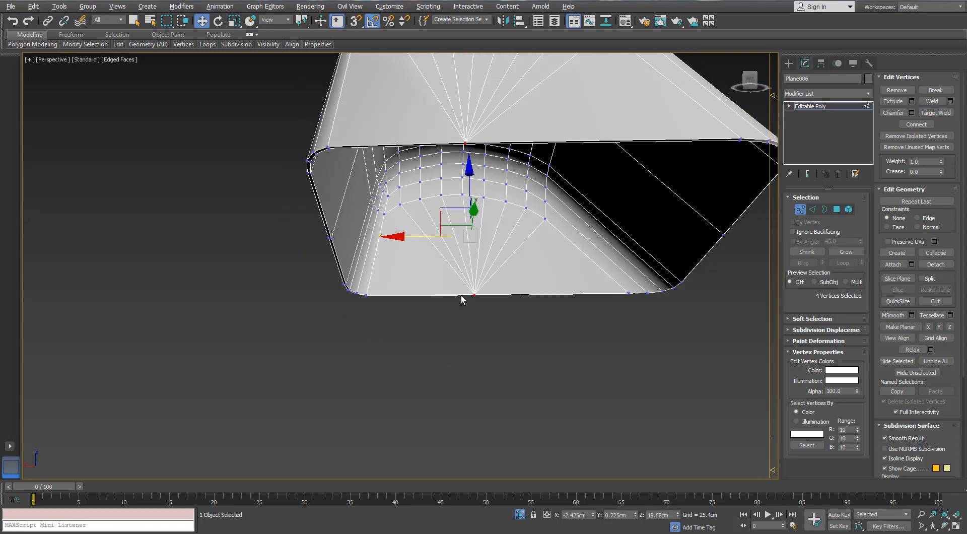
left_click_drag(483, 306, 422, 294)
left_click(436, 333)
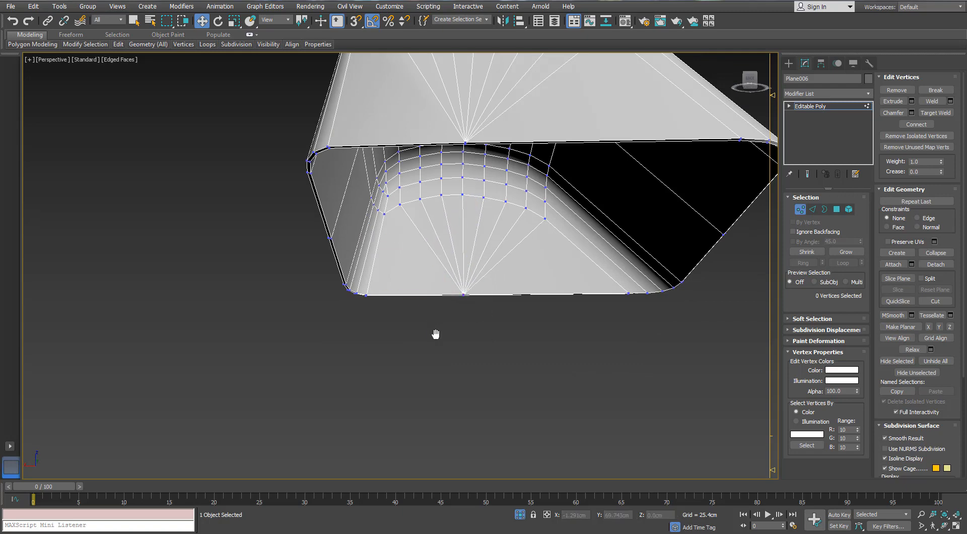
scroll(438, 334, "down", 4)
middle_click_drag(444, 331, 452, 353)
left_click_drag(430, 321, 402, 334)
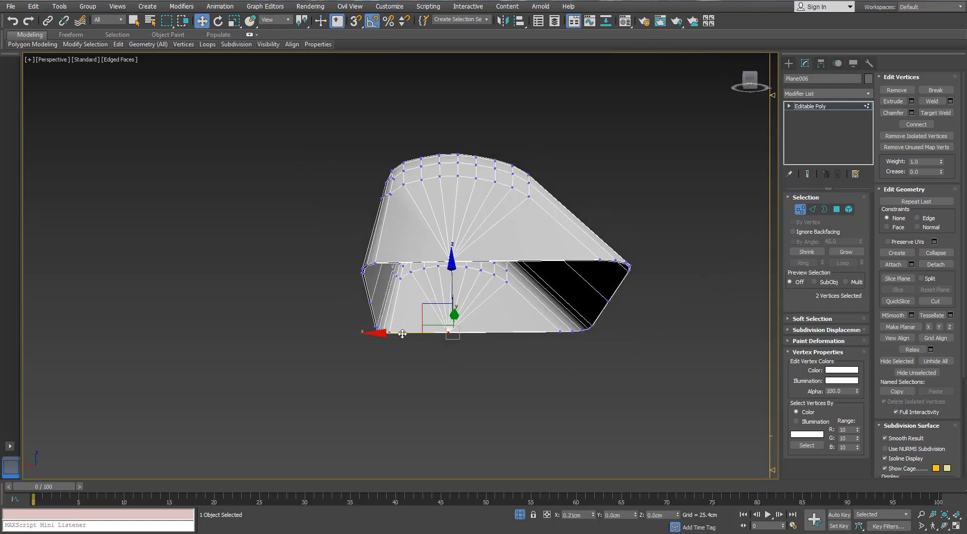
left_click(446, 354)
Finish editing the lampshade, show the whole lamp again, and isolate the bulb socket.
middle_click_drag(446, 354, 519, 385, "alt")
left_click(813, 210)
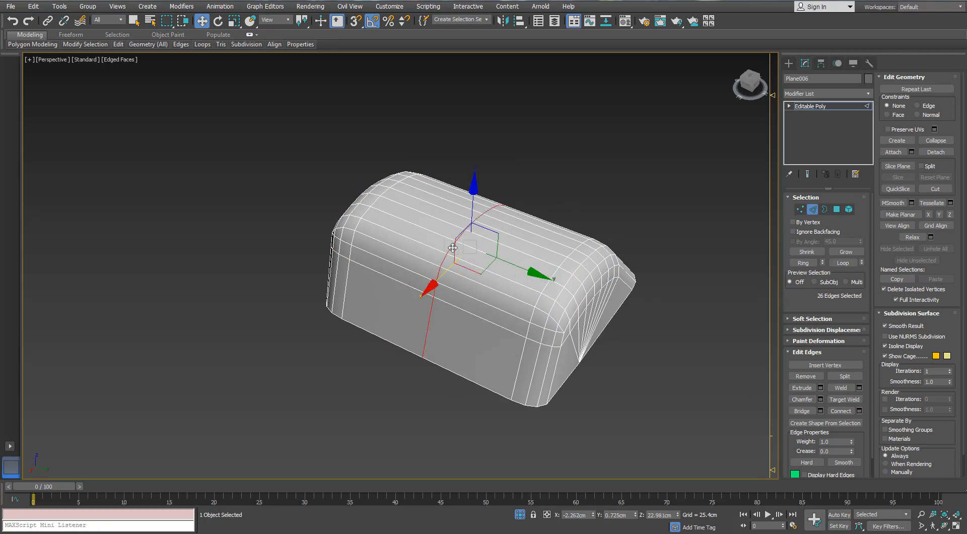
mouse_move(524, 280)
middle_mouse_down("alt")
mouse_move(515, 244)
mouse_move(520, 280)
middle_mouse_up("alt")
left_click(813, 210)
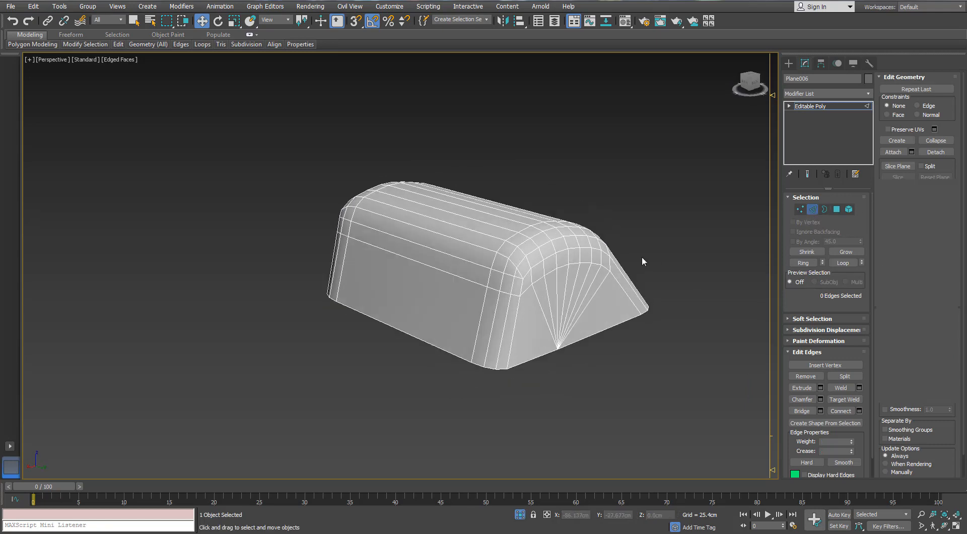
middle_click_drag(575, 258, 519, 511, "alt")
middle_click_drag(519, 375, 514, 332, "alt")
left_click(514, 332)
scroll(509, 328, "up", 4)
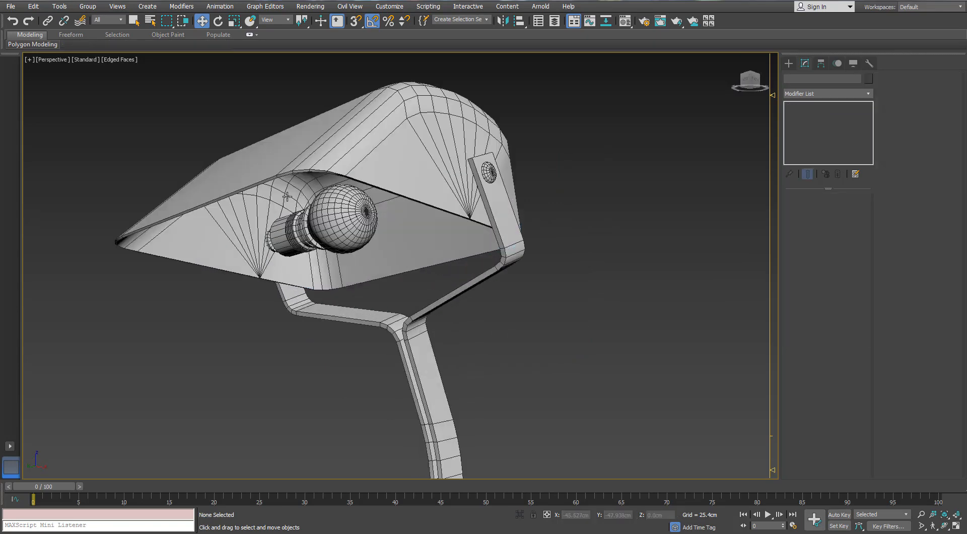
left_click(290, 233)
left_click(520, 514)
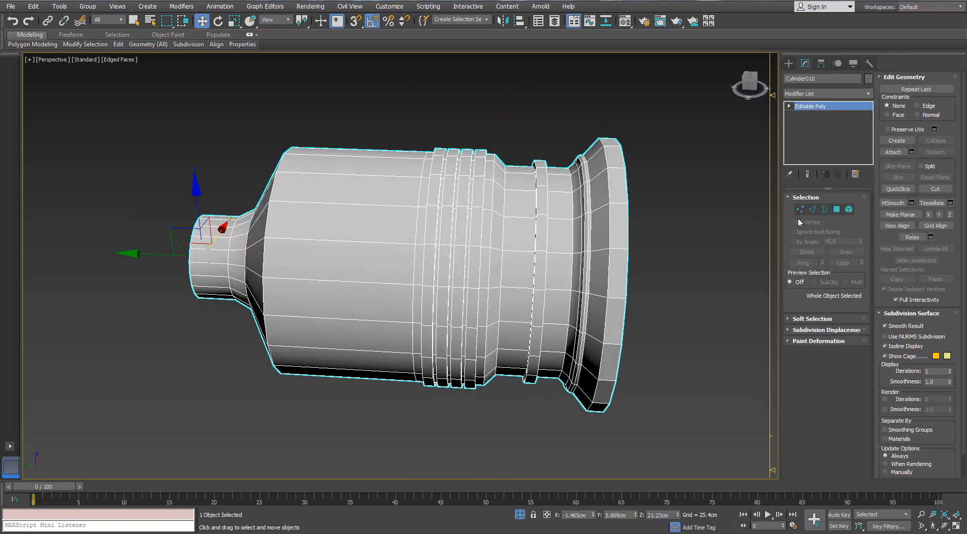
Delete the polygon bands of the socket's main body and of the narrow strip beside the ridged section.
key("2")
left_click(490, 180)
left_click(487, 210, "shift")
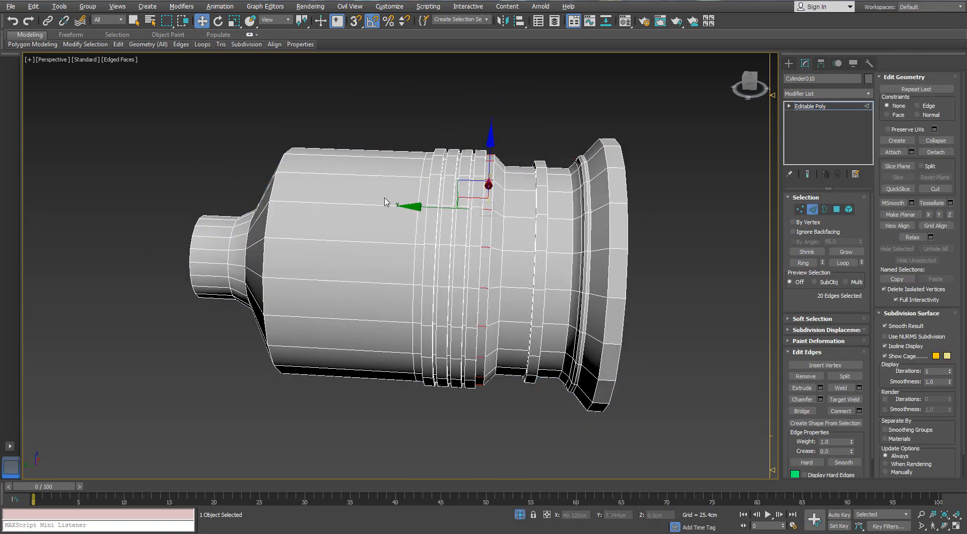
left_click(389, 176, "ctrl")
left_click(386, 205, "shift")
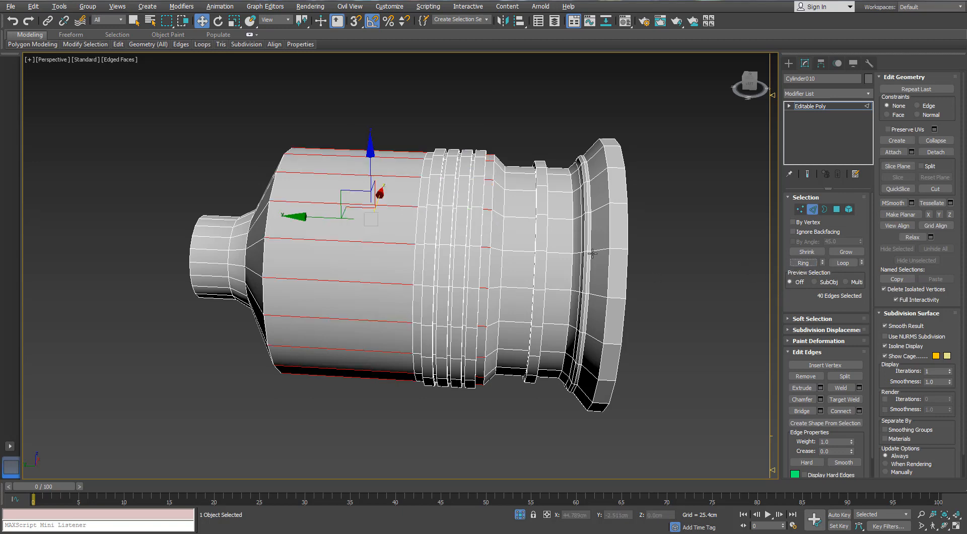
left_click(837, 209, "ctrl")
key("Delete")
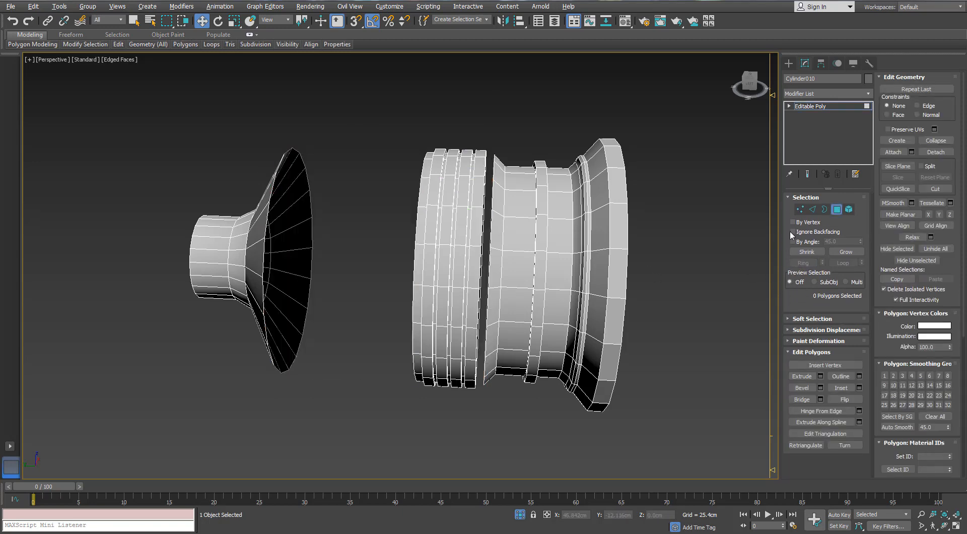
Delete the detached ridged ring element from the socket.
key("5")
left_click(446, 246)
key("Delete")
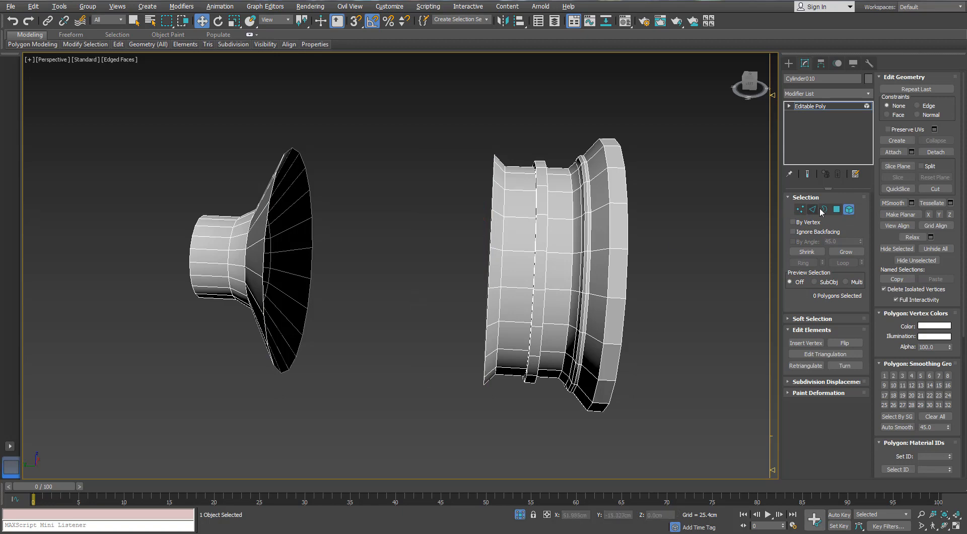
Bridge the two open borders of the socket to rebuild a plain cylindrical body.
key("3")
left_click(492, 212)
left_click(298, 154, "ctrl")
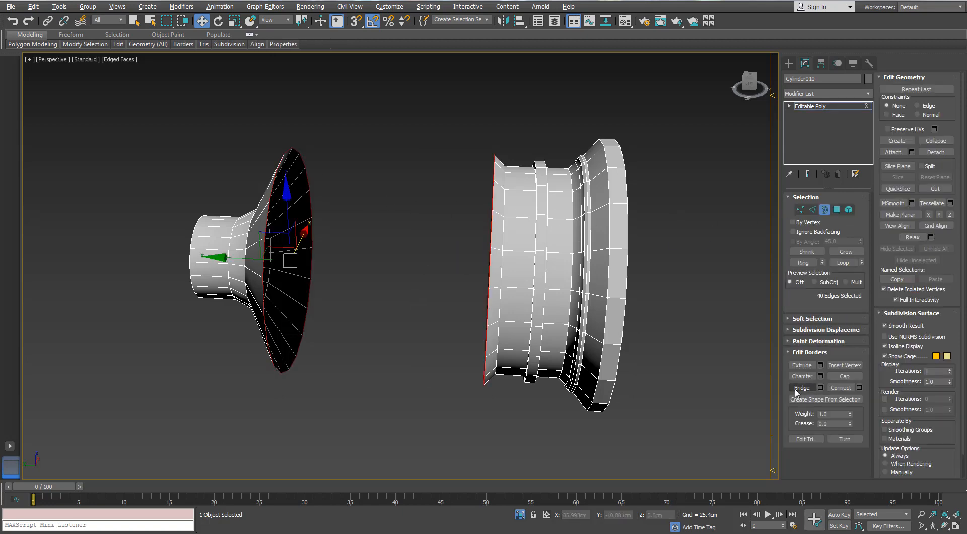
left_click(803, 388)
middle_click_drag(572, 204, 501, 188)
Remove the edge loops that form the raised ring around the socket's neck, including their vertices.
key("2")
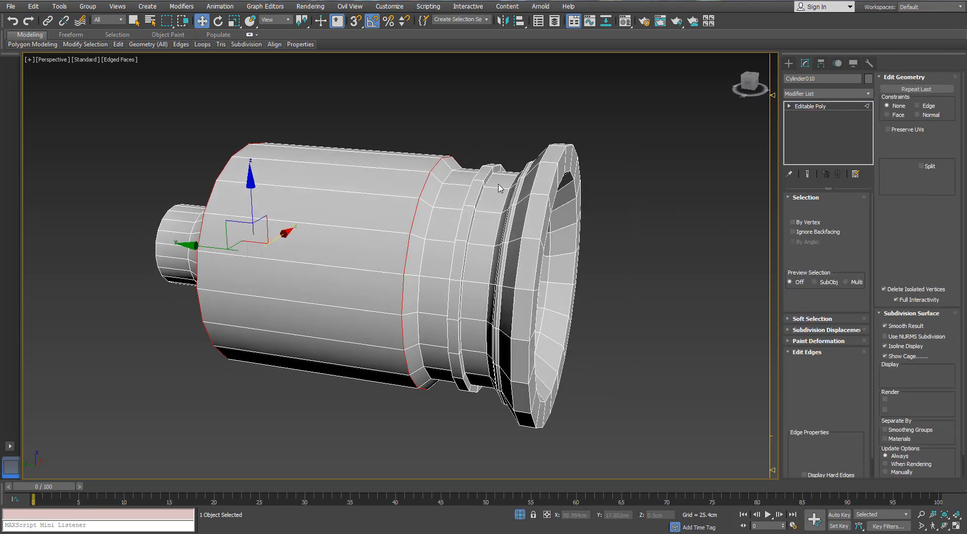
scroll(501, 188, "up", 3)
left_click(498, 174)
left_click(485, 174, "ctrl")
left_click(479, 174, "ctrl")
mouse_move(423, 176)
middle_mouse_down("alt")
mouse_move(472, 183)
mouse_move(464, 162)
mouse_move(456, 188)
mouse_move(417, 198)
middle_mouse_up("alt")
left_click(476, 180, "ctrl")
key("alt+l")
key("ctrl+BackSpace")
Remove the edge loops forming the small ridge between the socket's neck and its flared rim, including their vertices.
left_click(468, 197)
scroll(419, 196, "up", 3)
left_click(440, 161, "ctrl")
left_click(449, 159, "ctrl")
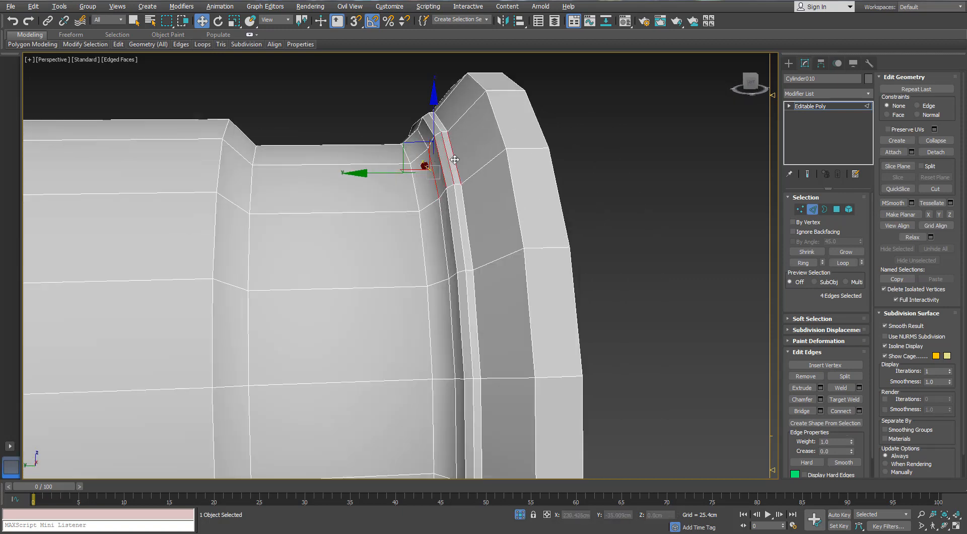
key("alt+l")
key("ctrl+BackSpace")
scroll(450, 158, "down", 5)
mouse_move(450, 158)
middle_mouse_down("alt")
mouse_move(378, 158)
mouse_move(489, 241)
middle_mouse_up("alt")
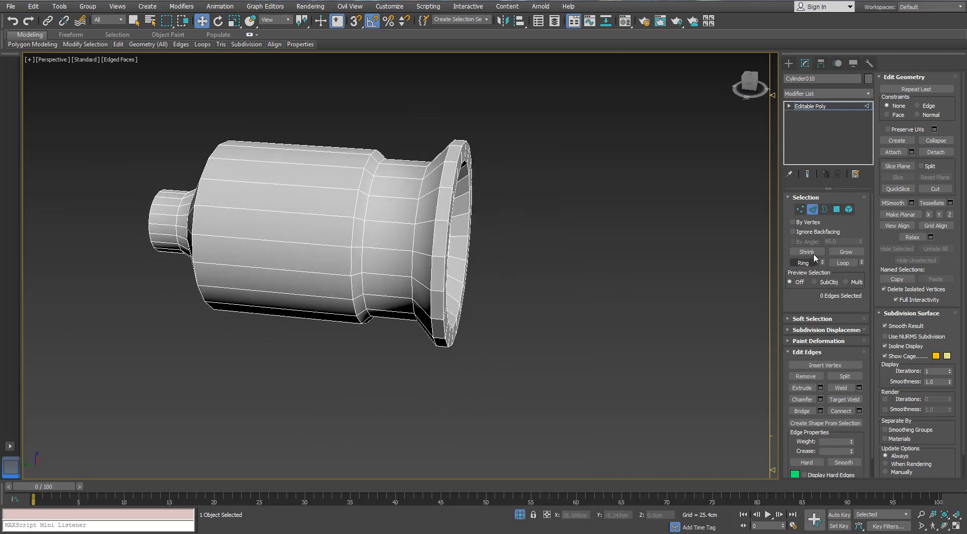
Return from the isolated socket to the full lamp and examine the mesh of the spherical bulb.
left_click(813, 210)
key("alt+q")
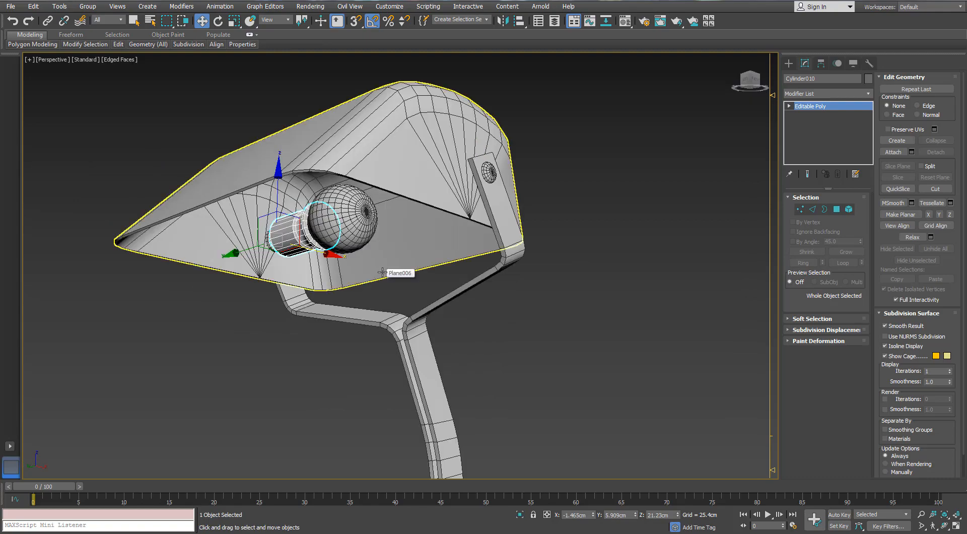
scroll(330, 232, "up", 5)
middle_click_drag(383, 264, 295, 219, "alt")
left_click(336, 224)
scroll(348, 232, "down", 4)
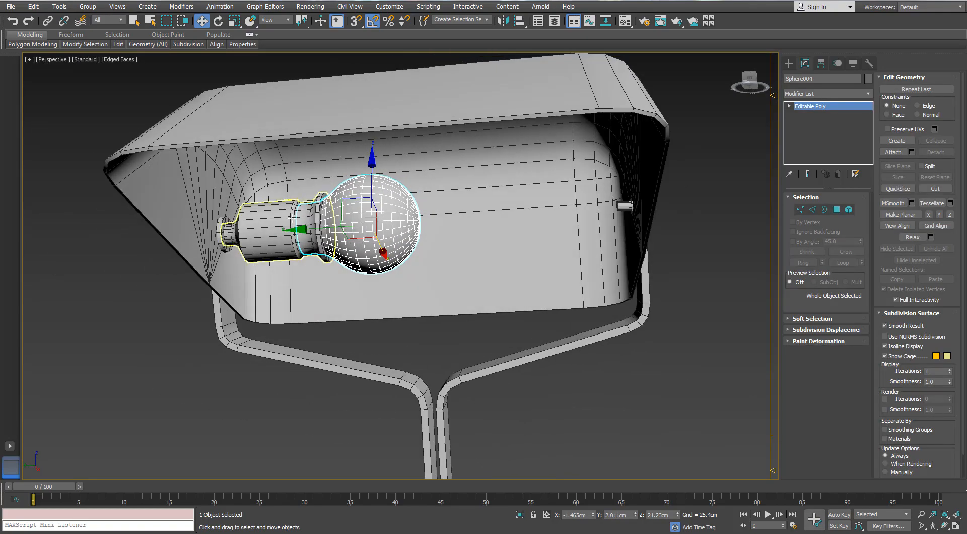
scroll(386, 196, "up", 5)
left_click(813, 209)
scroll(370, 241, "down", 5)
mouse_move(352, 252)
middle_mouse_down("alt")
mouse_move(393, 260)
mouse_move(353, 250)
middle_mouse_up("alt")
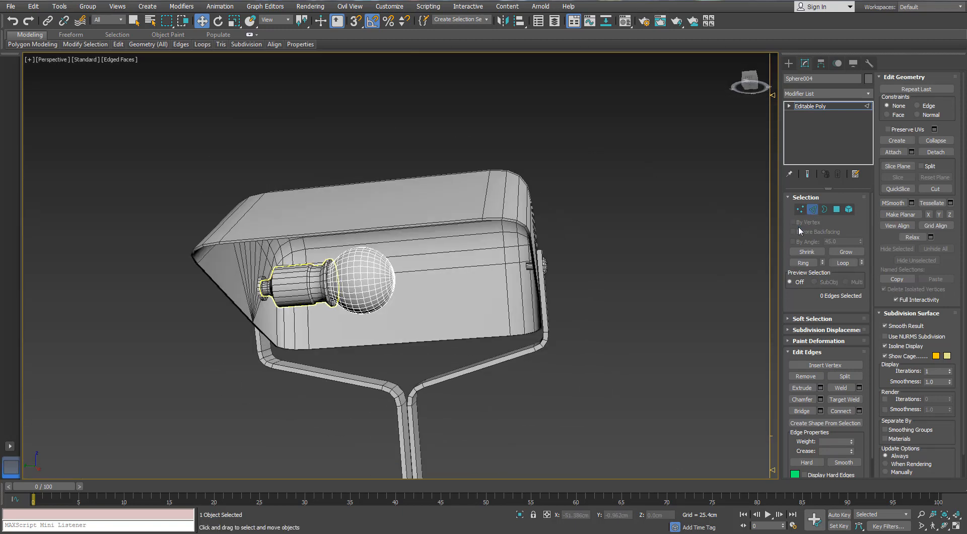
left_click(813, 209)
Isolate the round-headed screw on the lampshade's side bracket for edge editing.
left_click(489, 380)
middle_click_drag(488, 379, 464, 302)
scroll(453, 272, "up", 4)
left_click(442, 242)
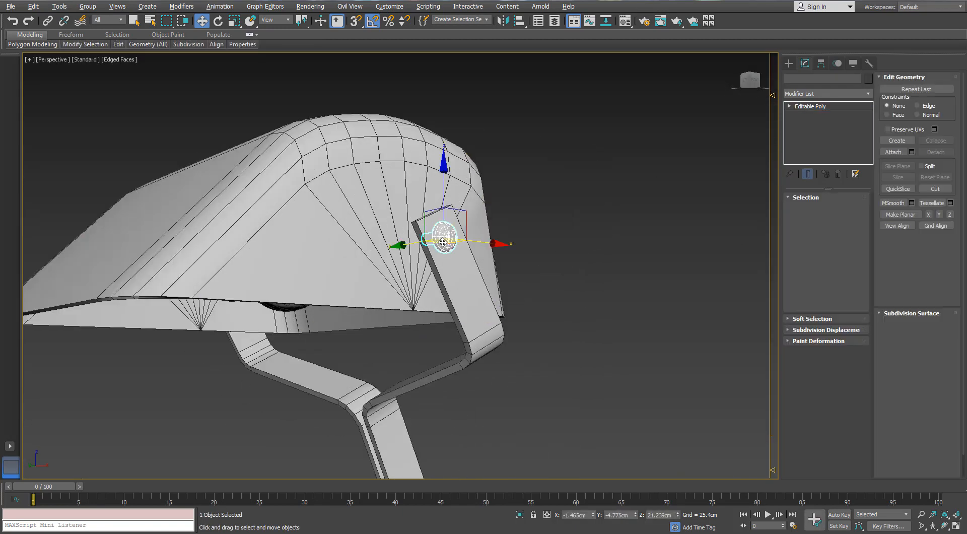
key("alt+q")
middle_click_drag(443, 242, 539, 260, "alt")
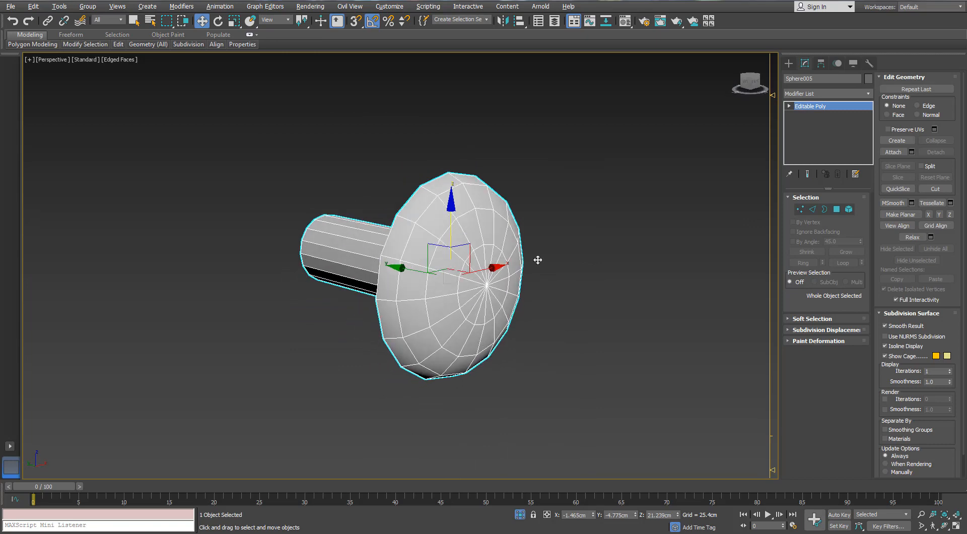
key("2")
middle_click_drag(698, 244, 579, 231, "alt")
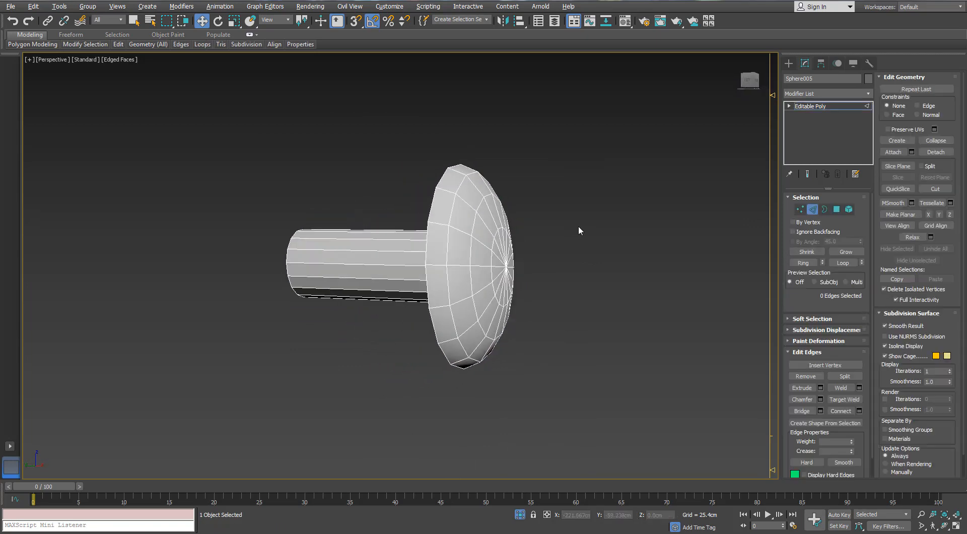
Remove an edge loop near the rim of the screw's domed head and bring the full lamp back into view.
double_click(479, 206)
key("ctrl+BackSpace")
key("ctrl+z")
double_click(461, 186)
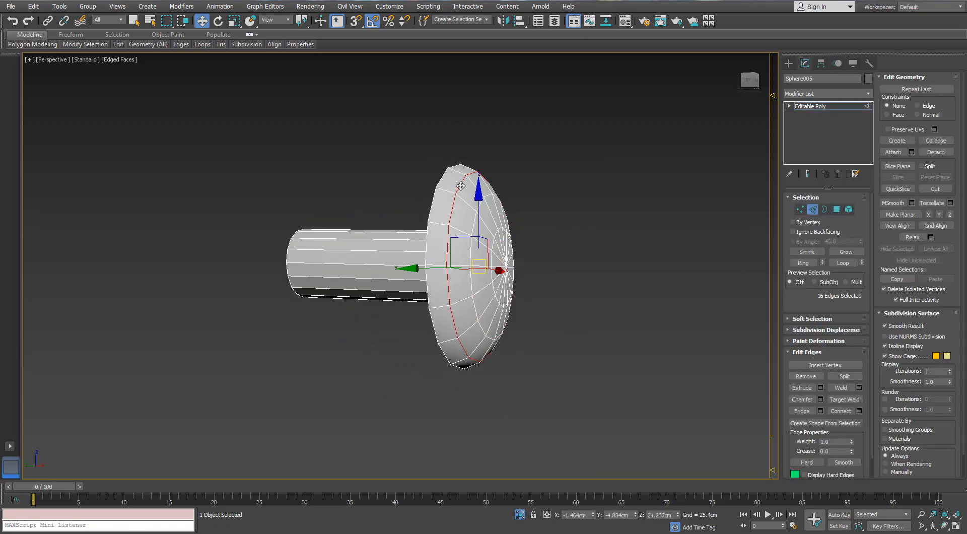
key("2")
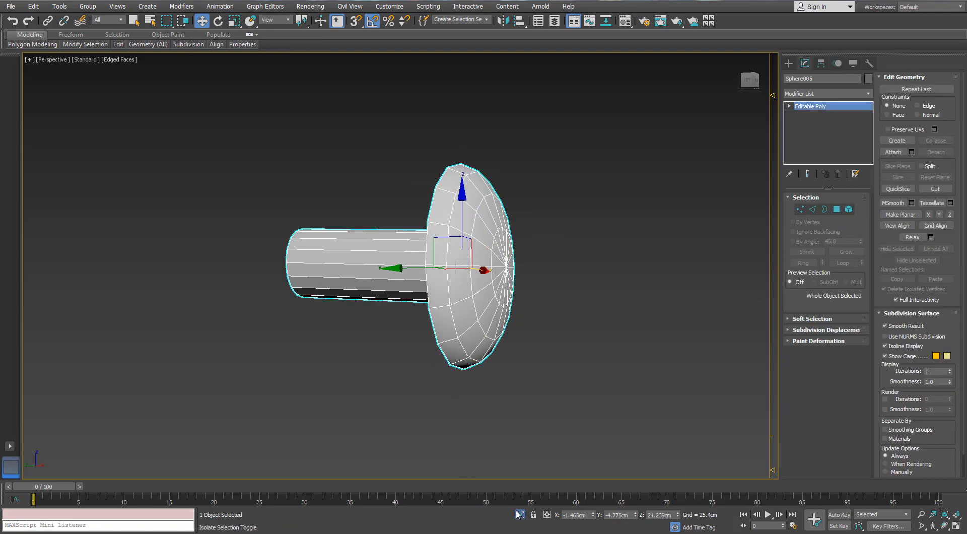
left_click(519, 514)
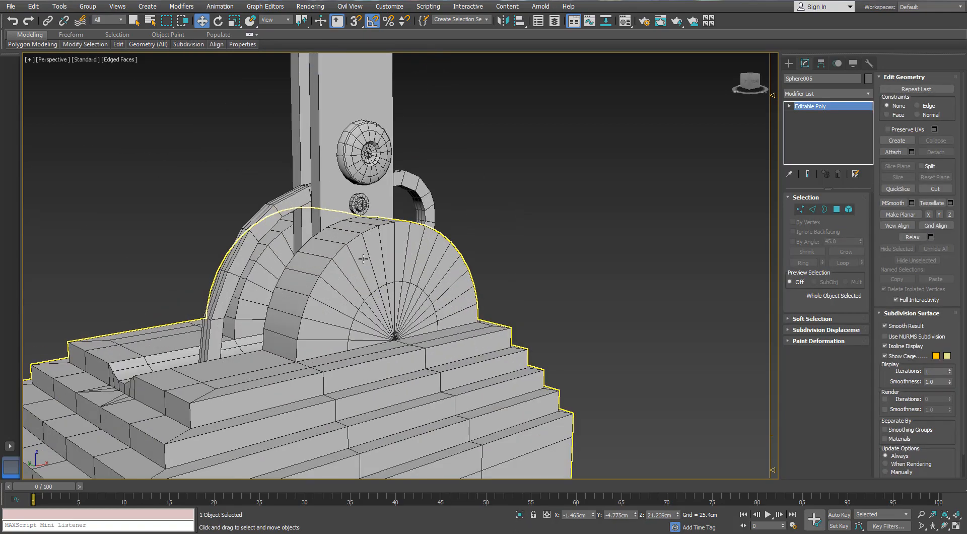
Isolate the stepped lamp base and try raising the centre vertex of a half-round disc, undoing the move.
left_click(363, 259)
key("alt+q")
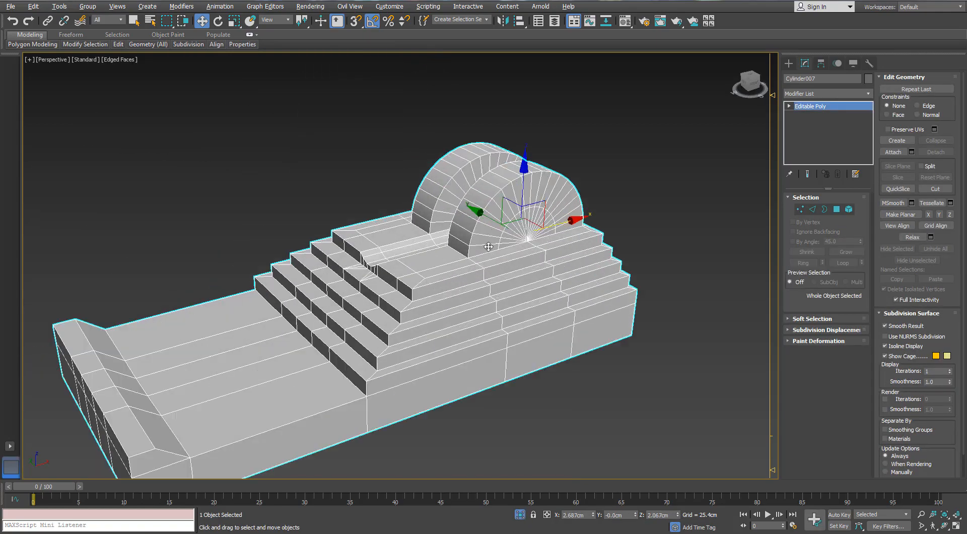
key("1")
left_click(382, 291)
middle_click_drag(541, 244, 392, 262, "alt")
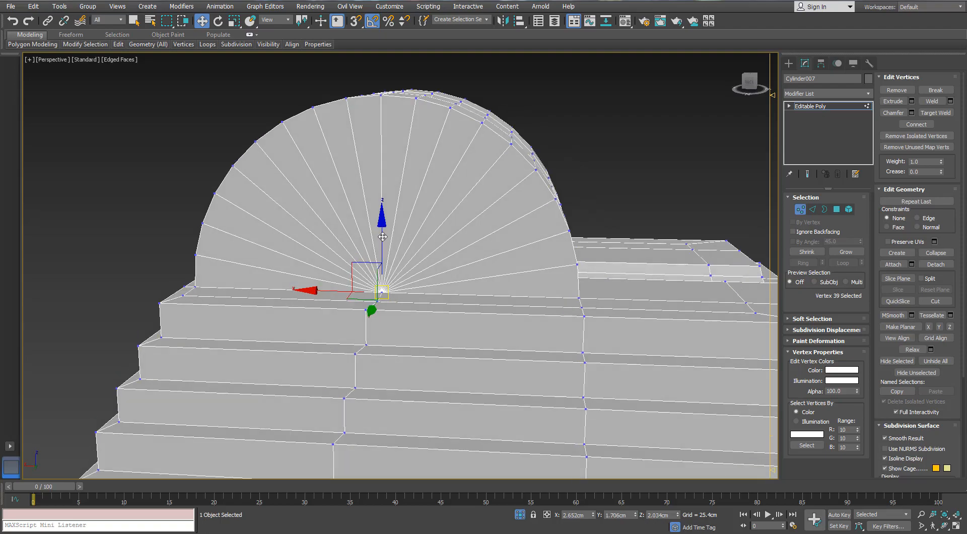
left_click_drag(383, 256, 384, 241)
key("ctrl+z")
Remove the two edge loops along the bottom of the groove between the half-round discs, including their vertices.
middle_click_drag(378, 275, 400, 290, "alt")
key("F3")
left_click_drag(404, 302, 370, 284)
middle_click_drag(372, 284, 476, 279, "alt")
middle_click_drag(476, 278, 492, 278, "alt")
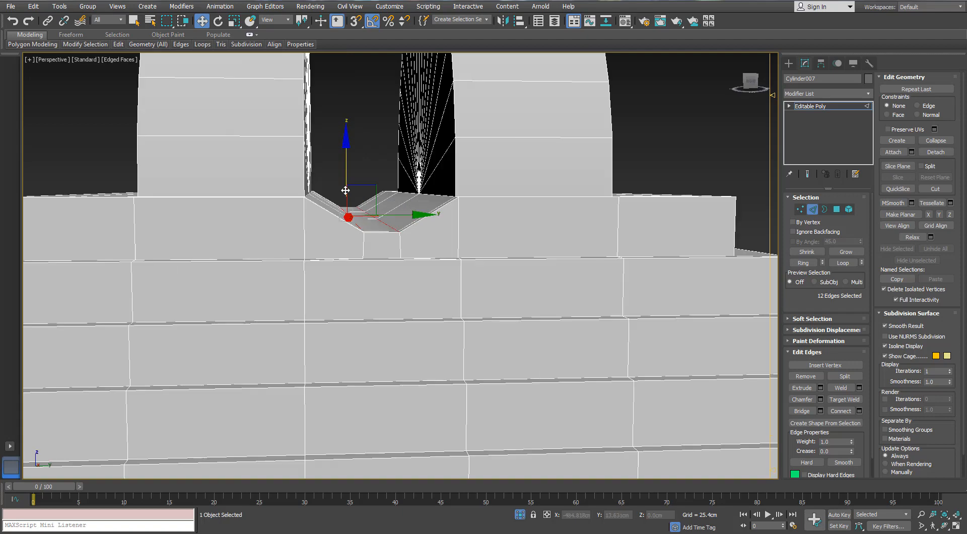
middle_click_drag(345, 211, 345, 223, "alt")
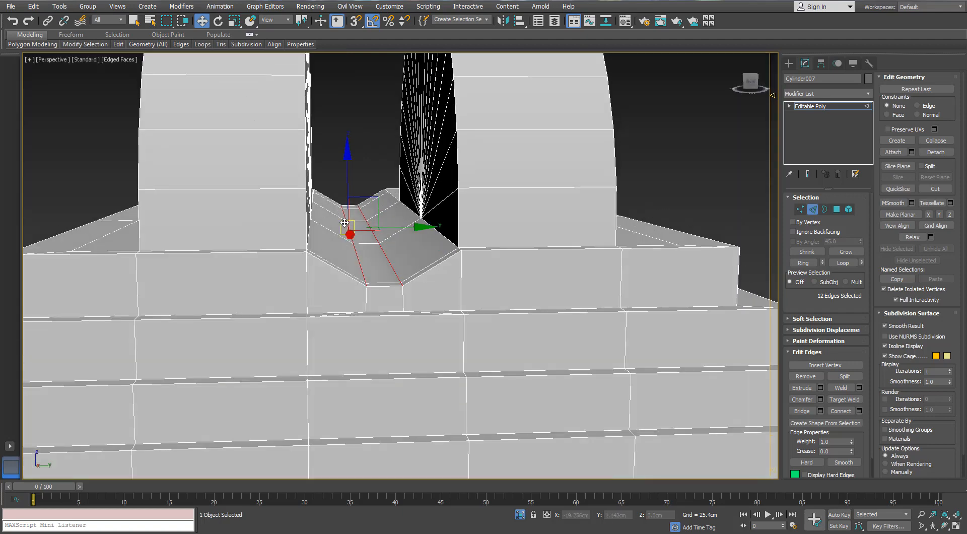
double_click(359, 258)
double_click(389, 260, "ctrl")
key("ctrl+BackSpace")
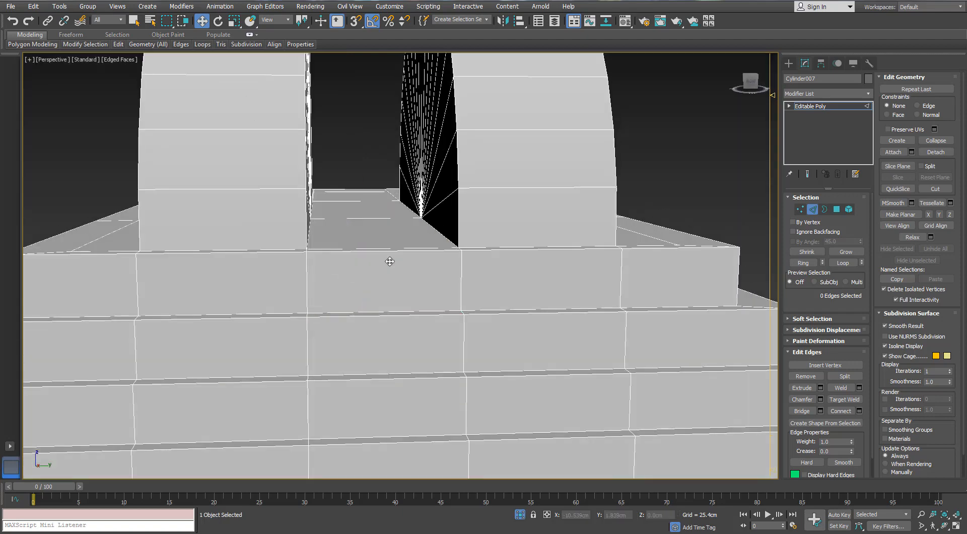
Target-weld the right-hand inner vertices in front of the discs into the right front corner of the top step.
scroll(389, 258, "down", 5)
middle_click_drag(389, 258, 396, 269, "alt")
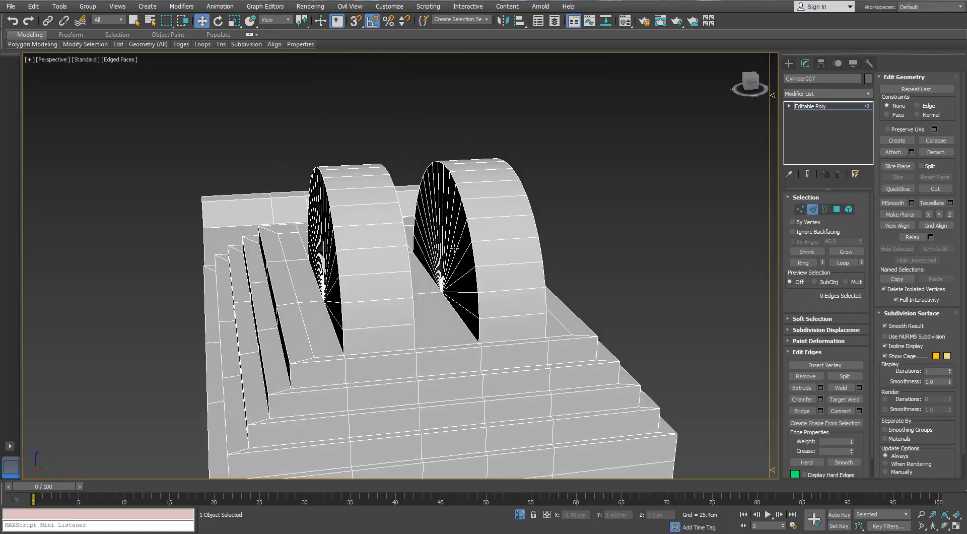
key("ctrl+w")
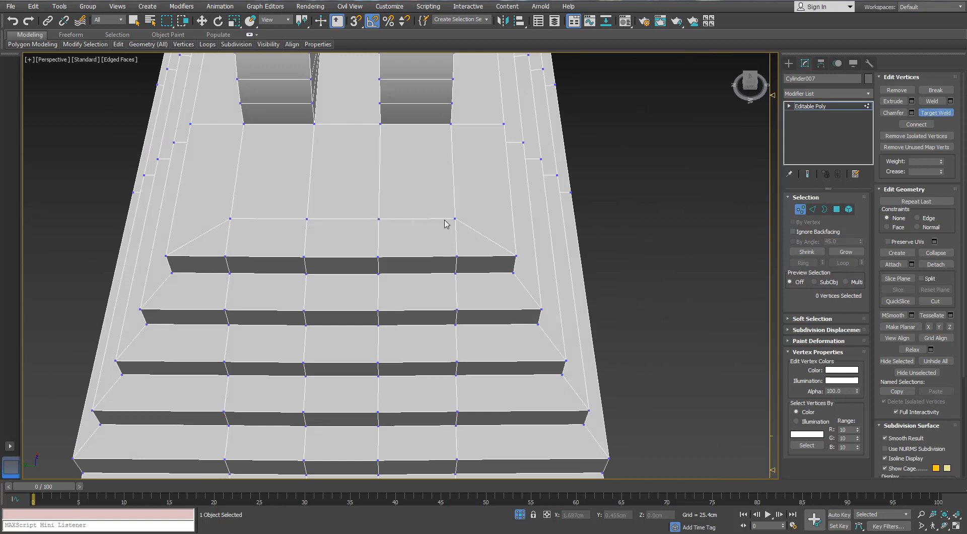
left_click(454, 218)
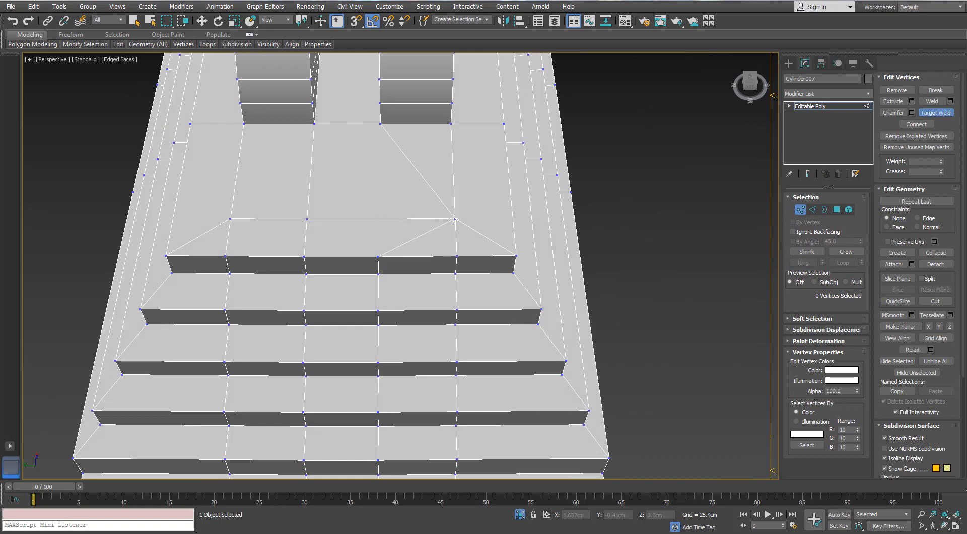
left_click(457, 257)
left_click(516, 256)
Target-weld the remaining left-hand inner vertices in front of the discs into the left front corner of the top step.
middle_click_drag(326, 248, 431, 248)
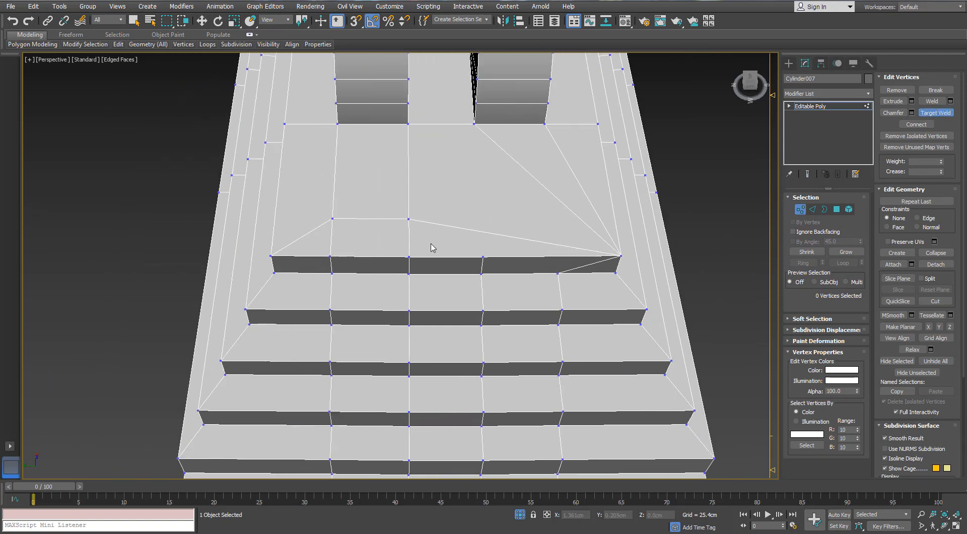
left_click(407, 256)
left_click(330, 257)
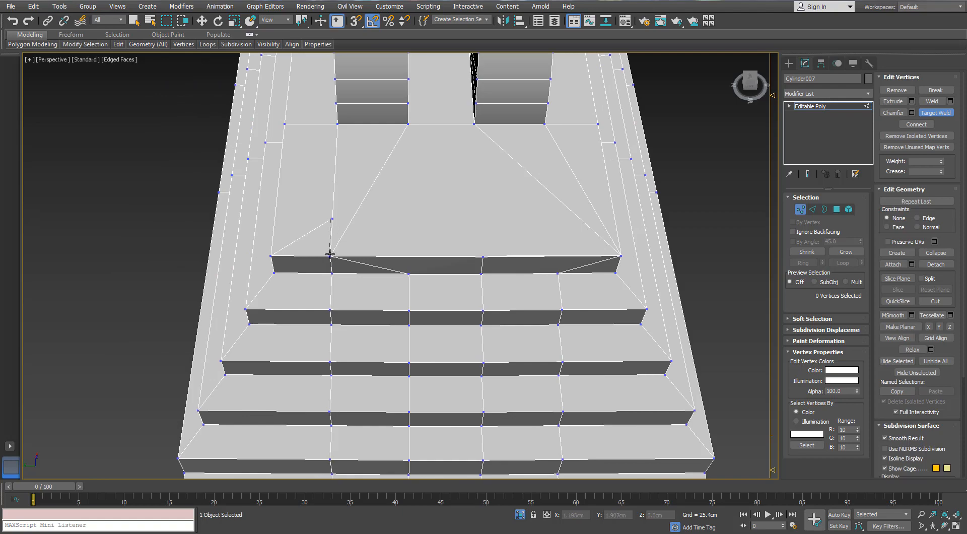
left_click(272, 255)
scroll(285, 257, "down", 3)
right_click(477, 241)
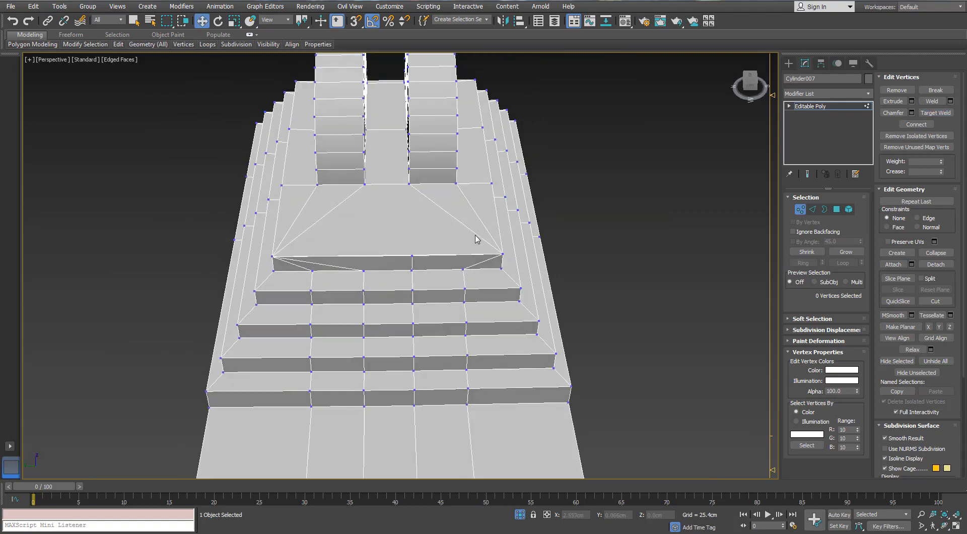
Target-weld the vertices at the rear foot of the discs with the adjacent vertices on the top step's rear edge.
middle_click_drag(477, 242, 475, 210, "alt")
scroll(427, 269, "down", 4)
scroll(471, 272, "up", 4)
middle_click_drag(471, 272, 504, 200, "alt")
middle_click_drag(406, 197, 414, 201, "alt")
middle_click_drag(419, 243, 343, 260)
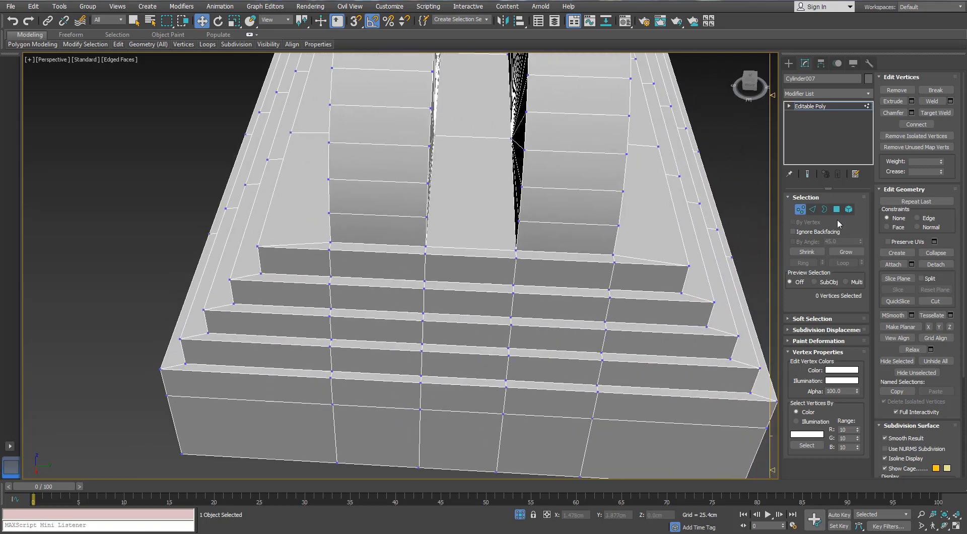
left_click(940, 114)
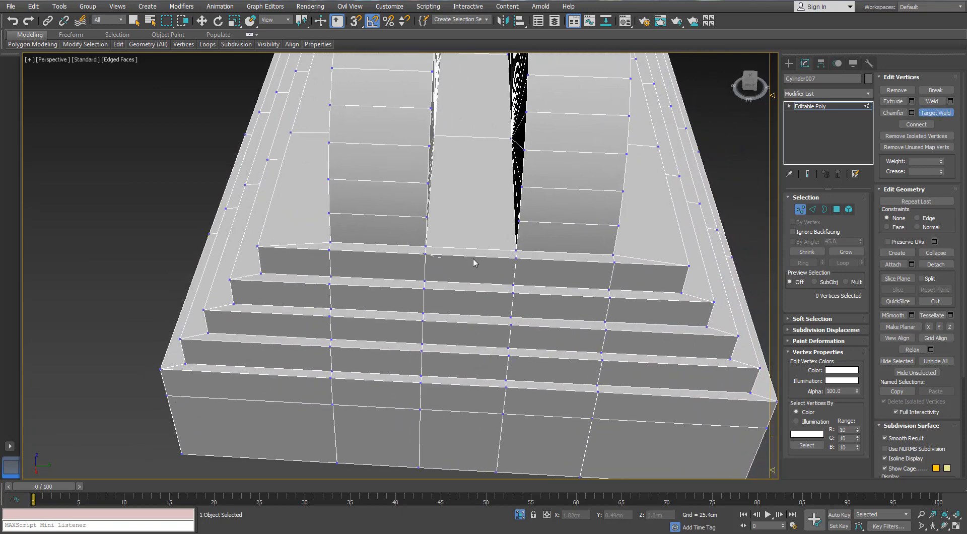
left_click(516, 258)
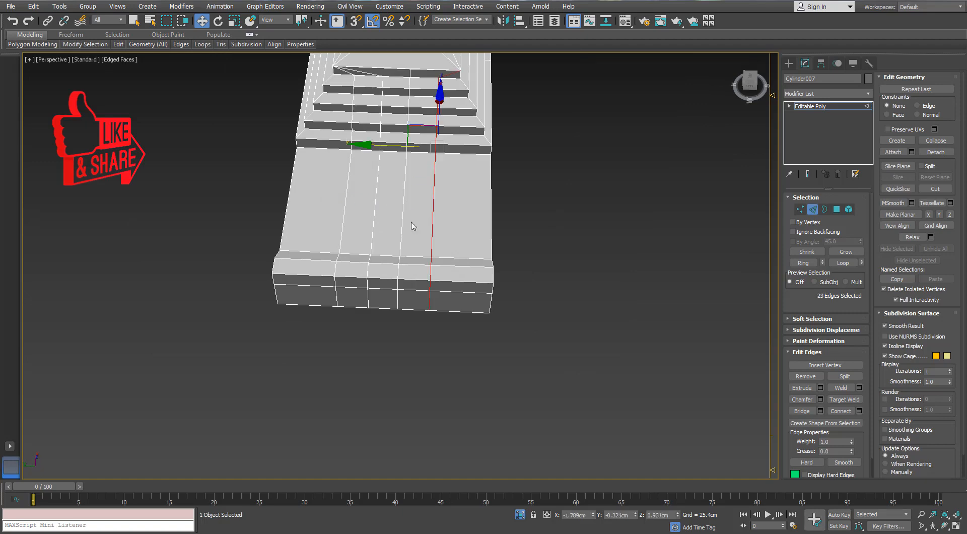
Remove the four lengthwise edge loops running over the steps and the flat front of the base, including their vertices.
double_click(403, 218, "ctrl")
double_click(374, 217, "ctrl")
double_click(345, 218, "ctrl")
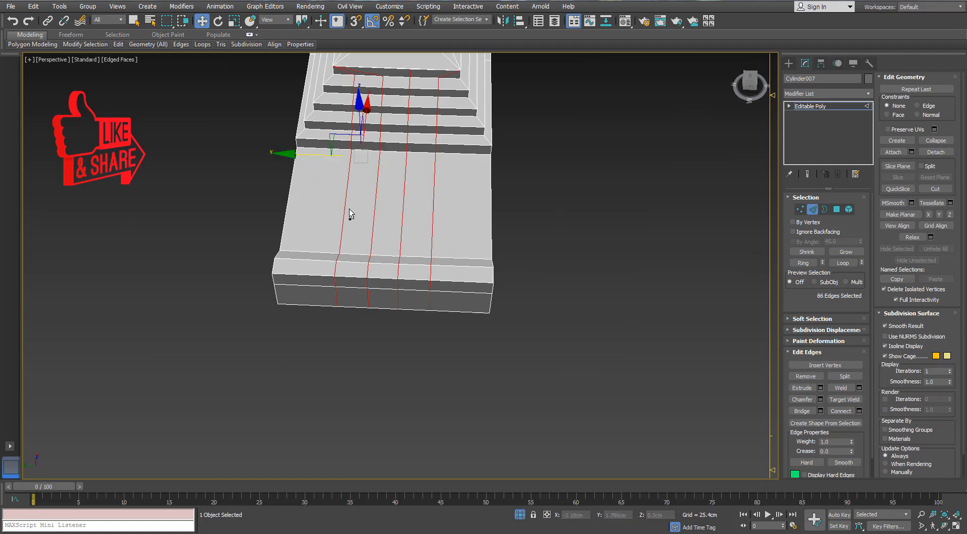
middle_click_drag(351, 209, 353, 286)
key("ctrl+BackSpace")
Target-weld the surplus vertices beside the half-round disc into the rear corner of the top step.
middle_click_drag(409, 251, 444, 178, "alt")
scroll(417, 196, "up", 3)
scroll(388, 199, "down", 3)
scroll(504, 166, "up", 3)
left_click(802, 208)
left_click(926, 113)
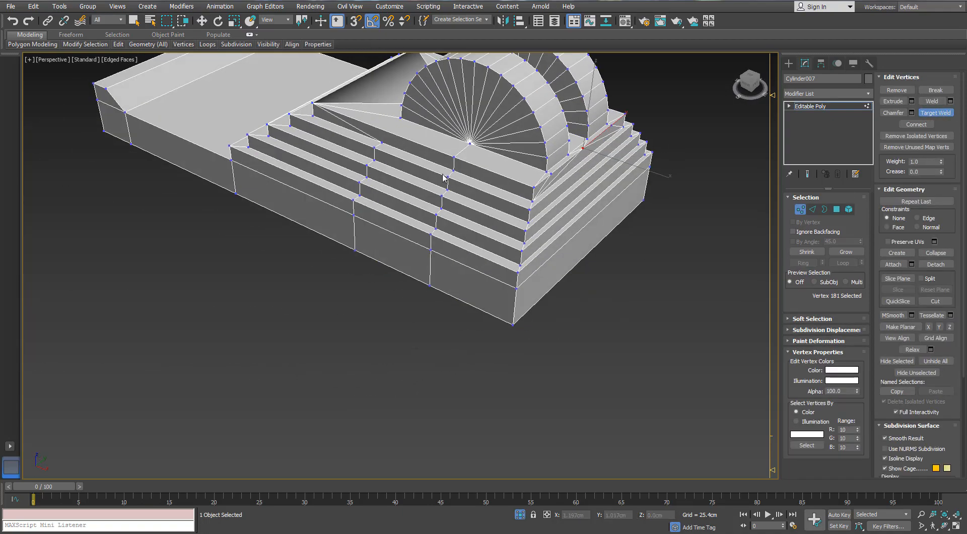
left_click(533, 187)
Remove the surplus edges at the disc's centre and the crosswise edge loop over the steps near the disc's front, including their vertices.
left_click(813, 209)
middle_click_drag(504, 237, 475, 302, "alt")
scroll(475, 302, "down", 3)
scroll(476, 303, "up", 3)
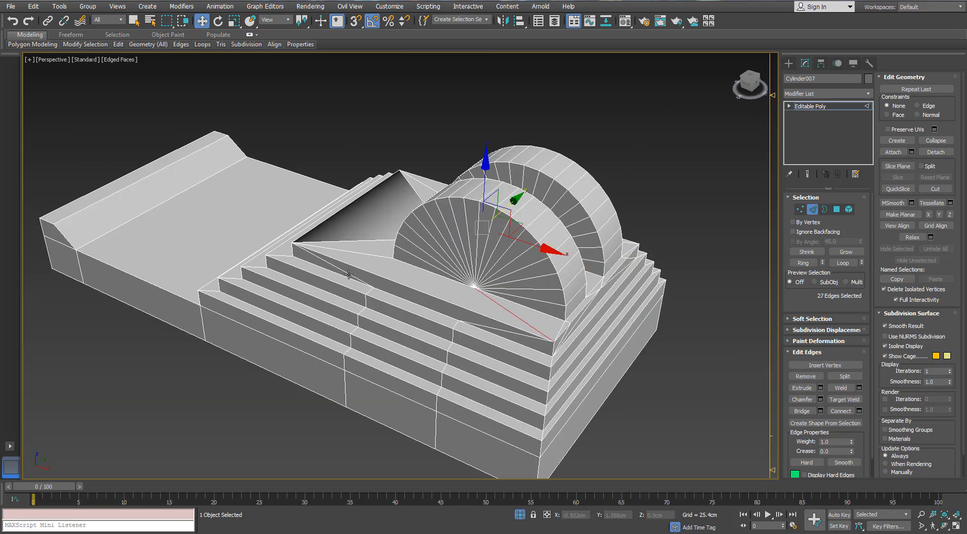
key("ctrl+BackSpace")
Clear all smoothing groups from every element of the base.
left_click(851, 210)
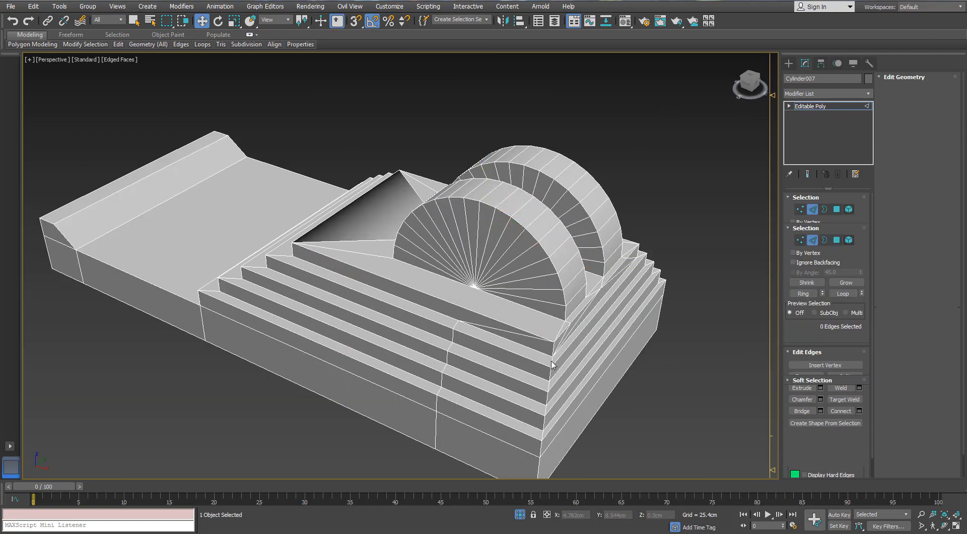
key("ctrl+a")
left_click(930, 419)
left_click(694, 424)
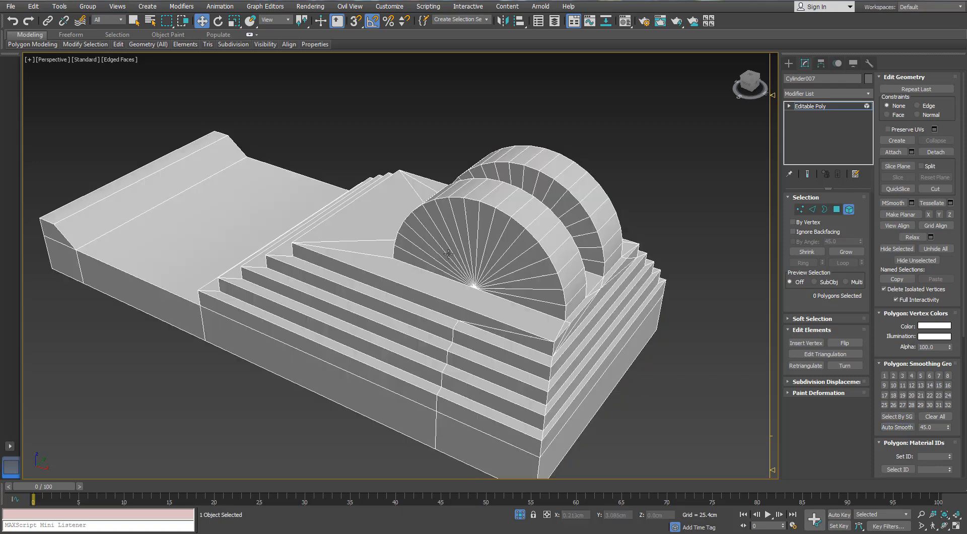
Remove the remaining crosswise edge loop over the steps below the disc's centre, including its vertices.
scroll(691, 353, "down", 3)
middle_click_drag(688, 297, 744, 258, "alt")
left_click(813, 209)
double_click(510, 296)
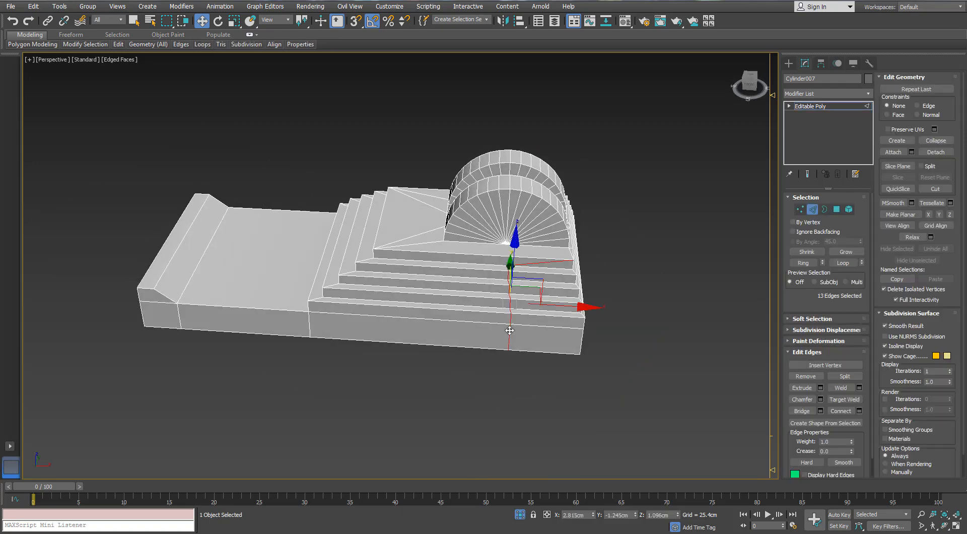
key("ctrl+BackSpace")
Target-weld the surplus vertices at one front corner of the base's underside rim into that corner.
middle_click_drag(510, 296, 474, 162, "alt")
left_click(800, 209)
left_click(936, 113)
scroll(524, 131, "up", 3)
left_click(372, 178)
left_click(440, 161)
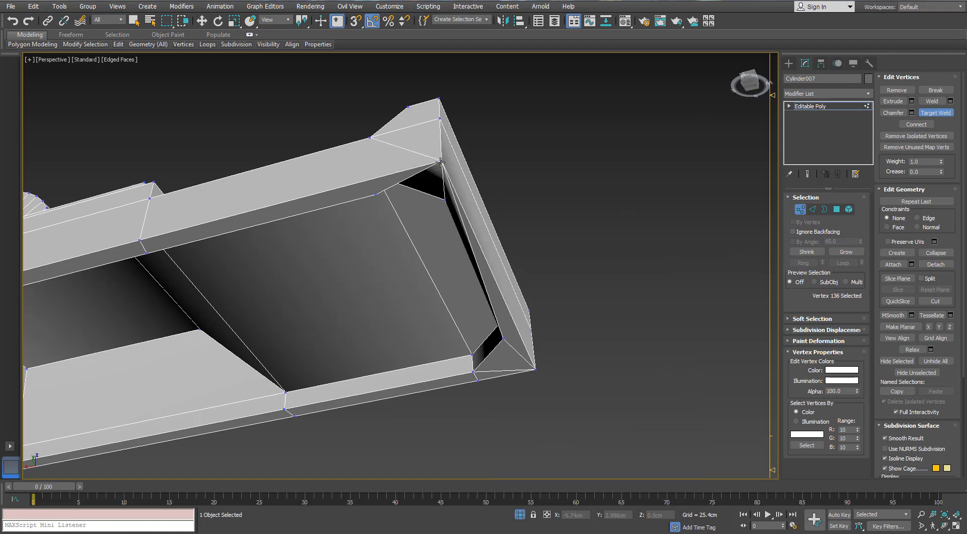
Target-weld the surplus vertex at the opposite front corner of the underside rim into that outer corner.
middle_click_drag(444, 203, 434, 186, "alt")
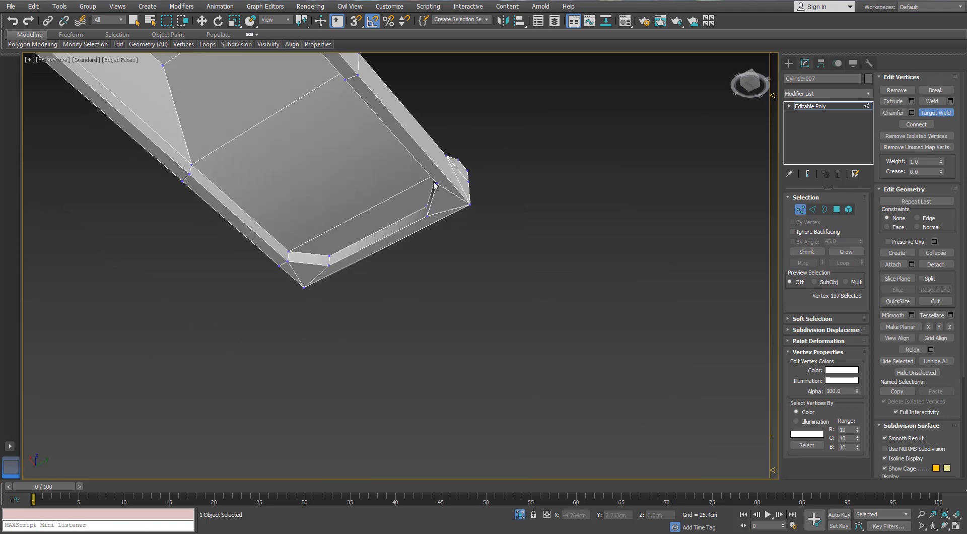
scroll(434, 186, "up", 2)
middle_click_drag(454, 151, 547, 95)
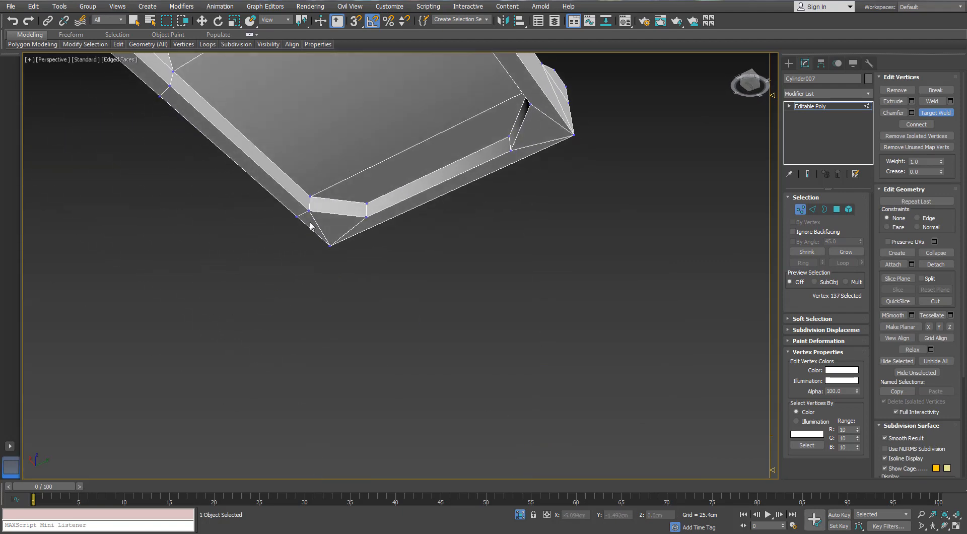
left_click(331, 247)
scroll(323, 207, "down", 4)
middle_click_drag(323, 207, 463, 330, "alt")
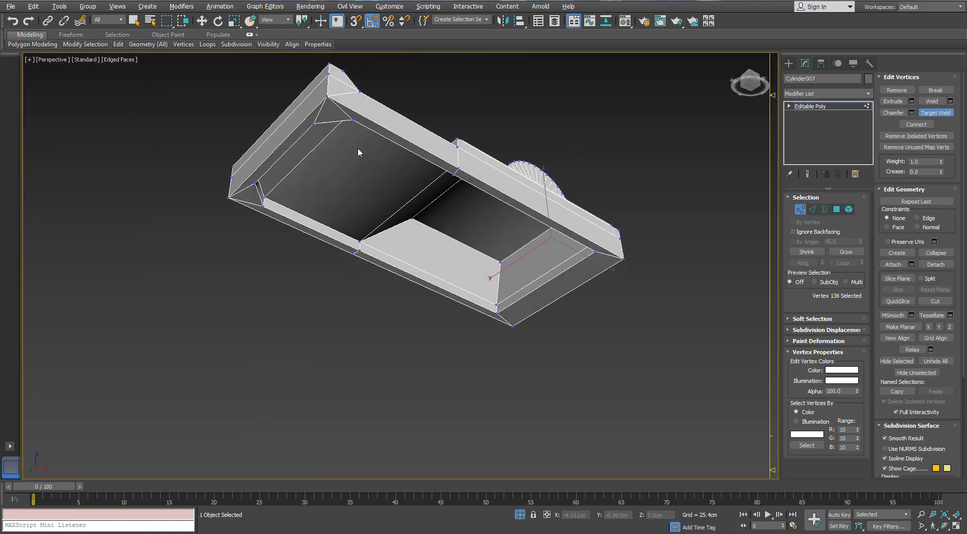
Target-weld the surplus vertices along the underside rim into the inner corners at the stepped end of the base.
middle_click_drag(358, 148, 420, 147, "alt")
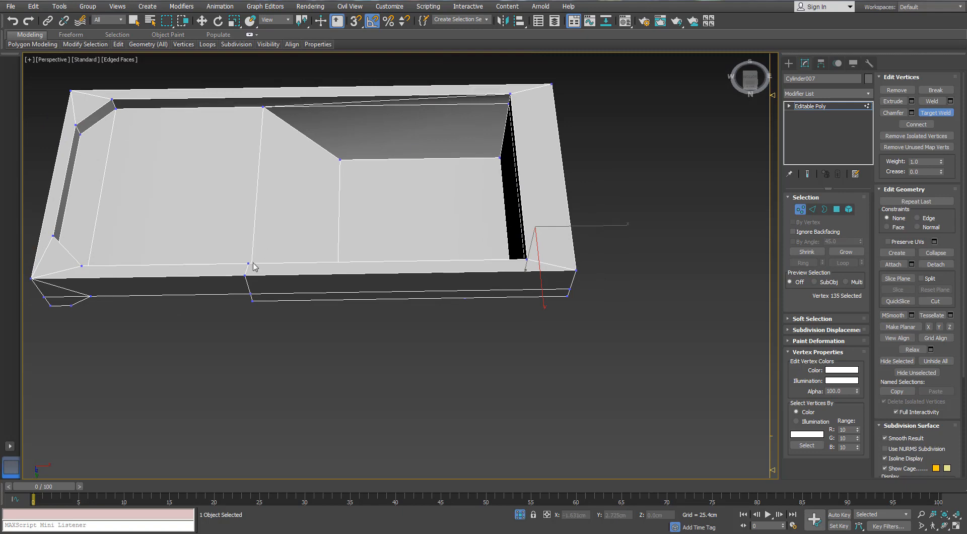
left_click(533, 261)
middle_click_drag(665, 310, 637, 257, "alt")
middle_click_drag(484, 237, 427, 373, "alt")
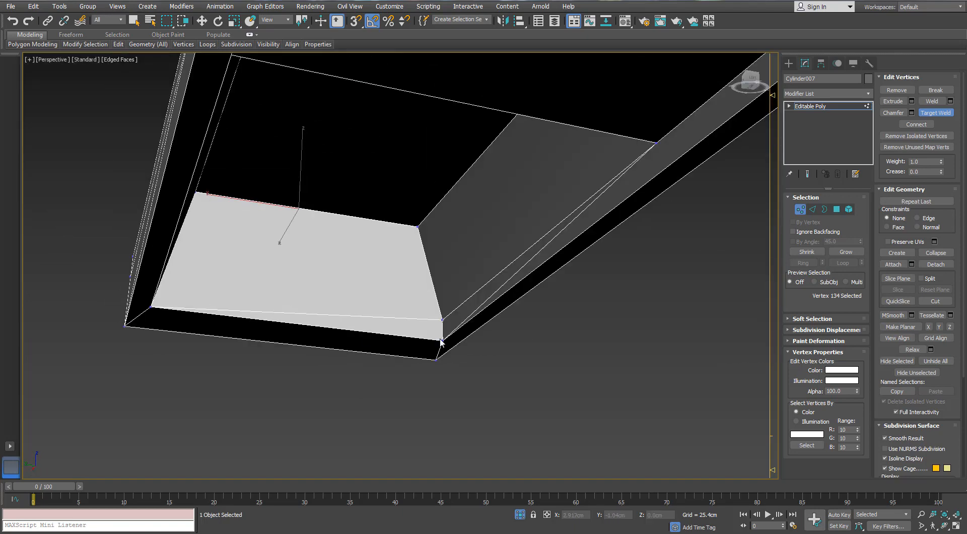
middle_click_drag(437, 325, 434, 237, "alt")
Check the steps around the half-discs, finish vertex editing on the base and end its isolation.
scroll(324, 351, "up", 3)
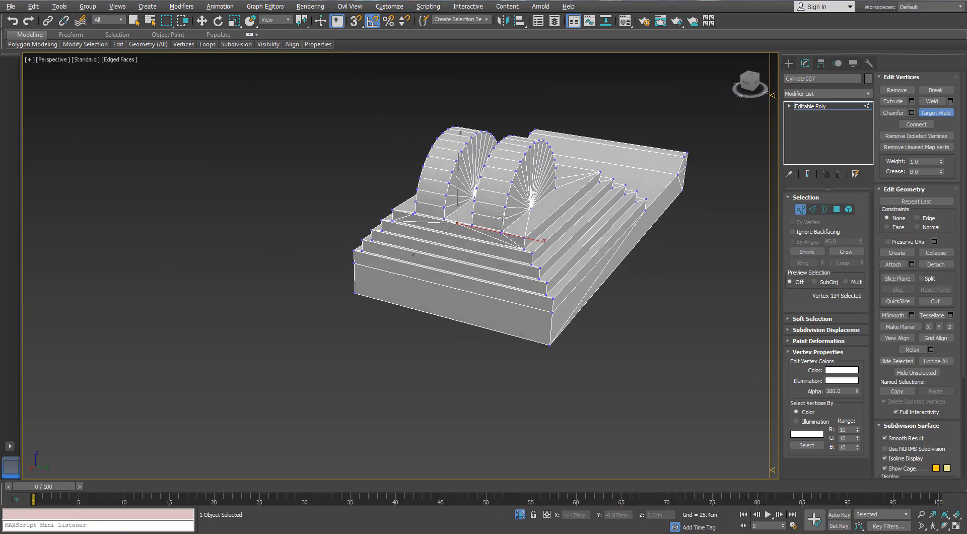
scroll(434, 237, "up", 6)
scroll(434, 241, "down", 3)
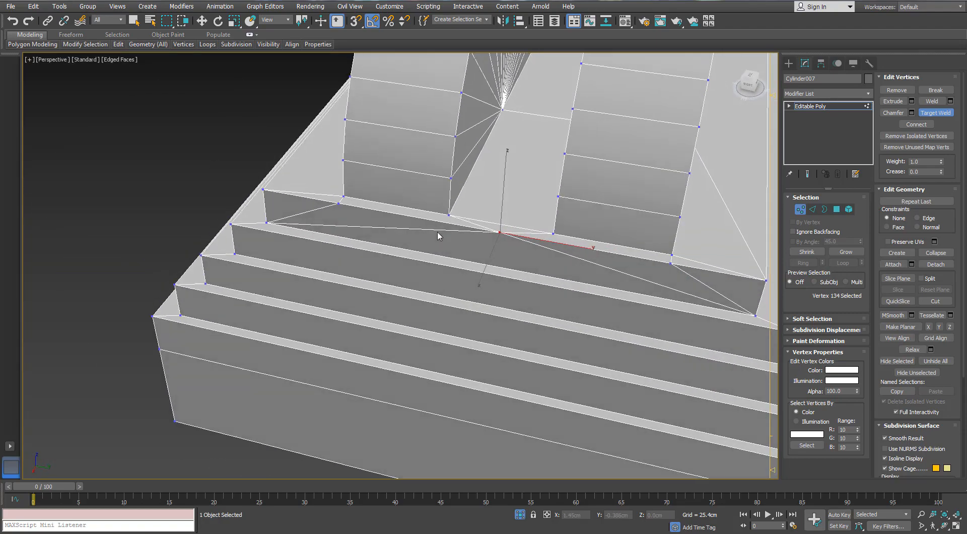
scroll(437, 231, "down", 5)
mouse_move(486, 211)
middle_mouse_down("alt")
mouse_move(438, 237)
mouse_move(487, 221)
middle_mouse_up("alt")
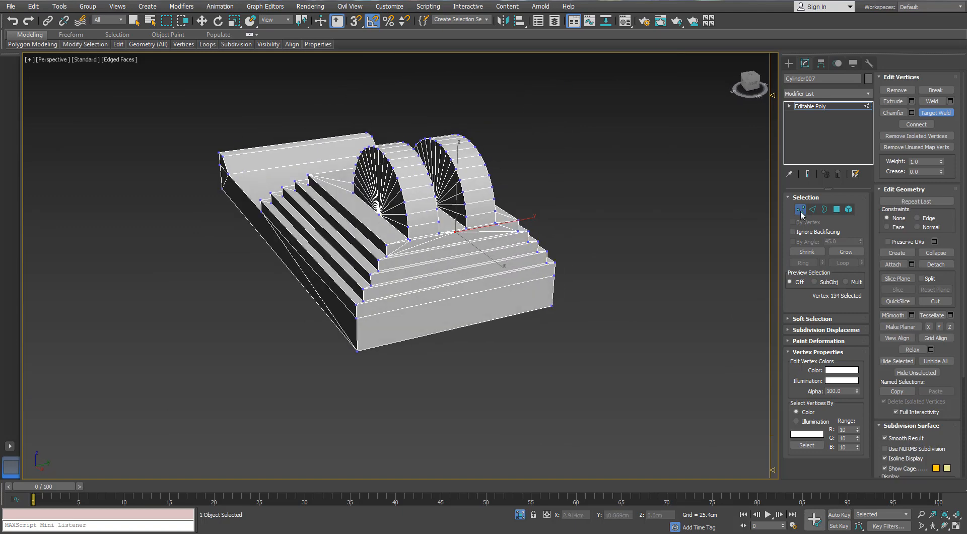
left_click(801, 209)
left_click(519, 514)
middle_click_drag(389, 330, 435, 297, "alt")
left_click(509, 212)
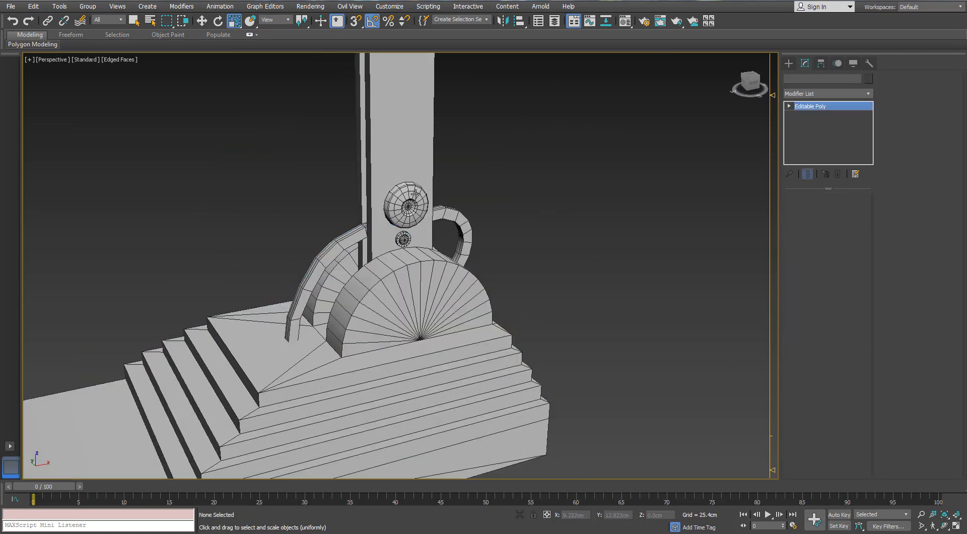
Isolate the larger round-headed screw on the lower part of the lamp arm for vertex editing.
left_click(414, 209)
key("alt+q")
middle_click_drag(423, 214, 439, 208, "alt")
left_click(800, 210)
middle_click_drag(509, 262, 489, 252, "alt")
Delete the recessed polygons at the centre of the screw head and close the open border.
left_click(485, 300)
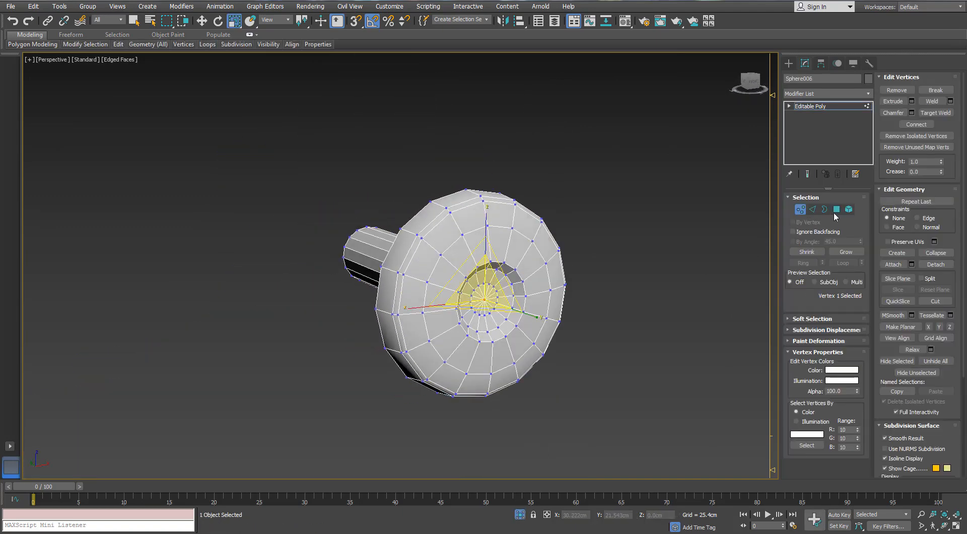
left_click(837, 210, "ctrl")
left_click(836, 253)
left_click(834, 252)
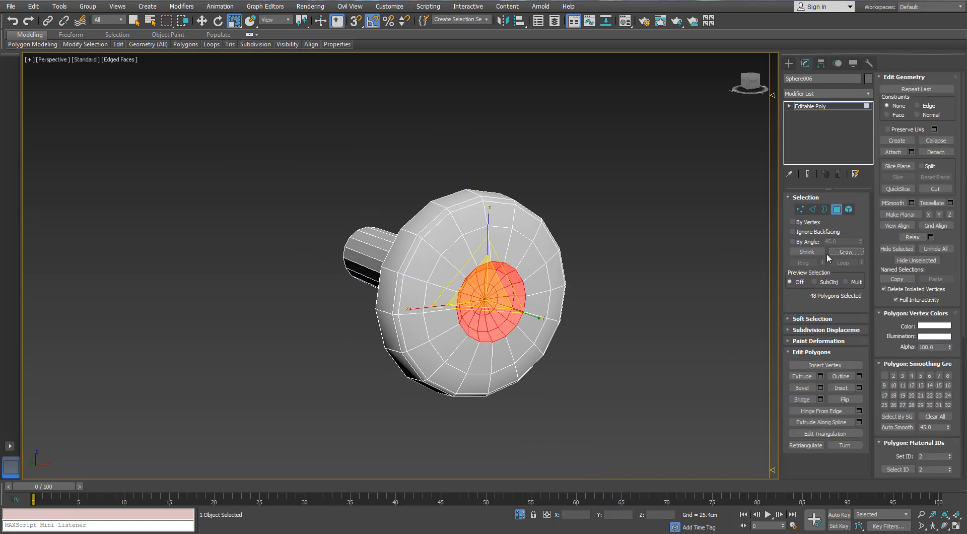
key("Delete")
left_click(824, 209)
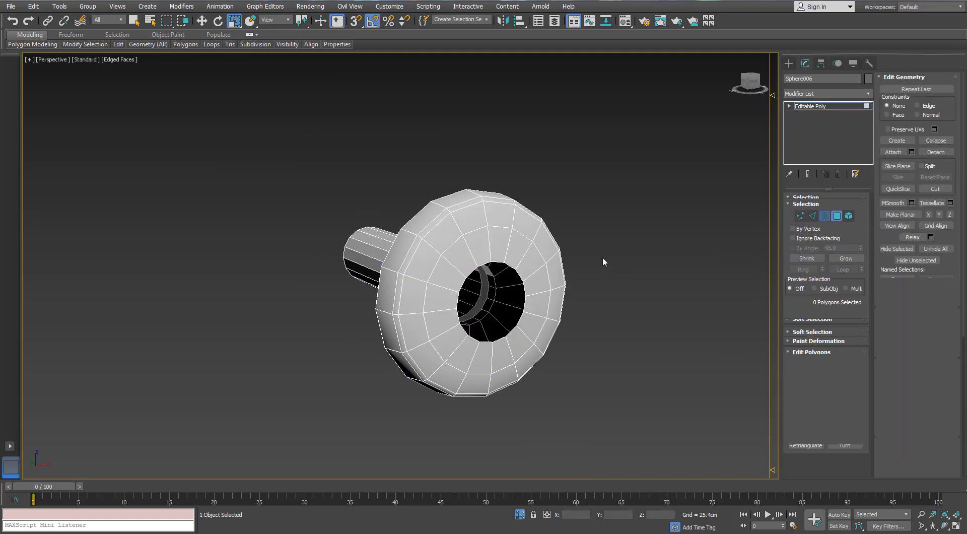
left_click(474, 261)
Delete the polygons around the loop between the screw's shaft and head, and bridge the two open borders.
middle_click_drag(475, 276, 594, 288, "alt")
scroll(478, 302, "up", 3)
left_click(813, 209)
double_click(479, 307)
key("Delete")
left_click(825, 210)
left_click_drag(487, 294, 466, 291)
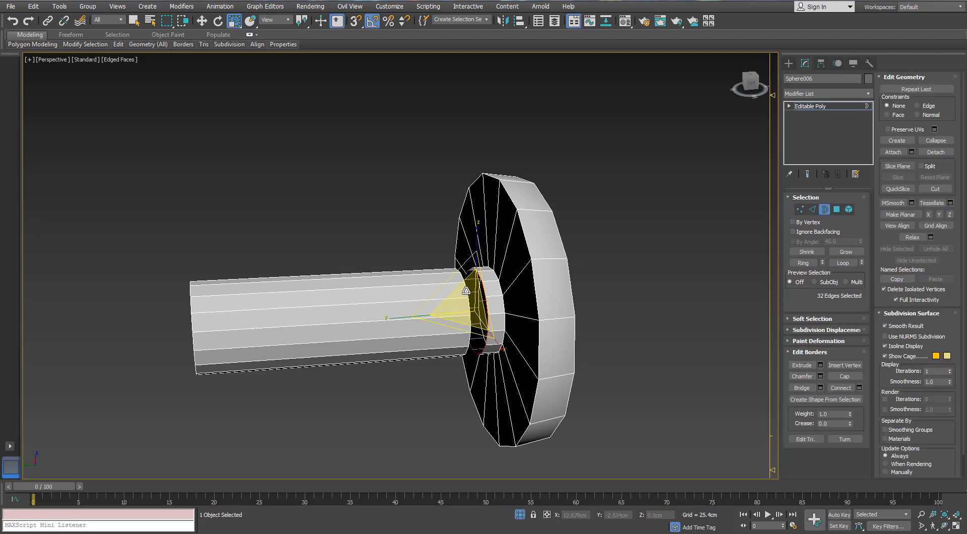
left_click(801, 387)
Remove the surplus edge loops with their vertices where the screw's shaft meets its head, and end the isolation.
left_click(812, 209)
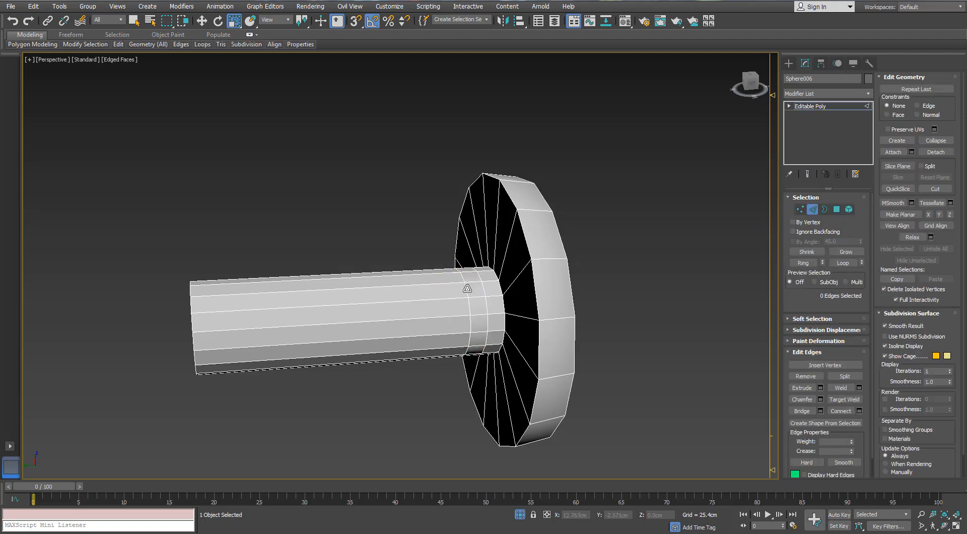
key("ctrl+BackSpace")
middle_click_drag(456, 277, 479, 289, "alt")
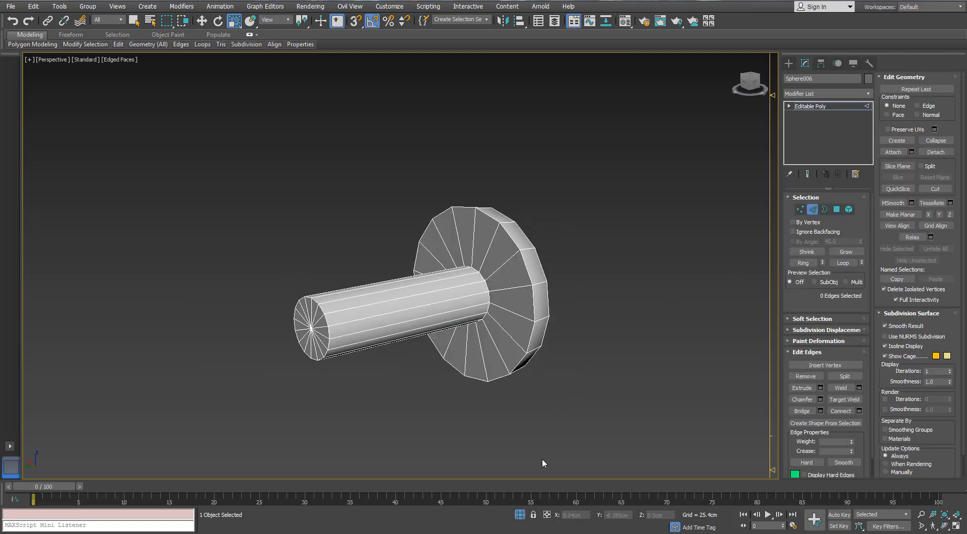
left_click(522, 513)
middle_click_drag(506, 411, 544, 403, "alt")
left_click(812, 210)
left_click(686, 235)
scroll(416, 241, "up", 5)
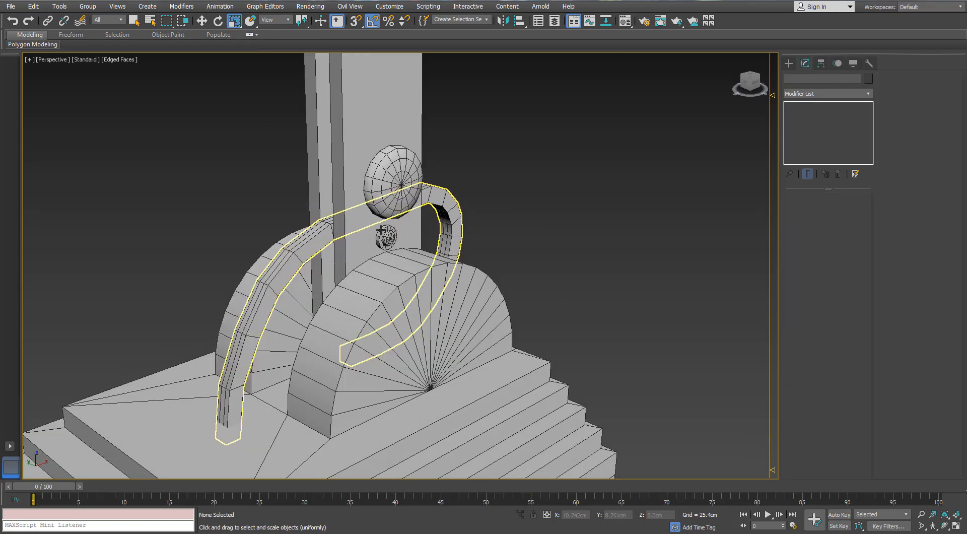
Isolate the small cylindrical pin near the base and examine its edges, then bring back the other objects.
left_click(413, 247)
key("alt+q")
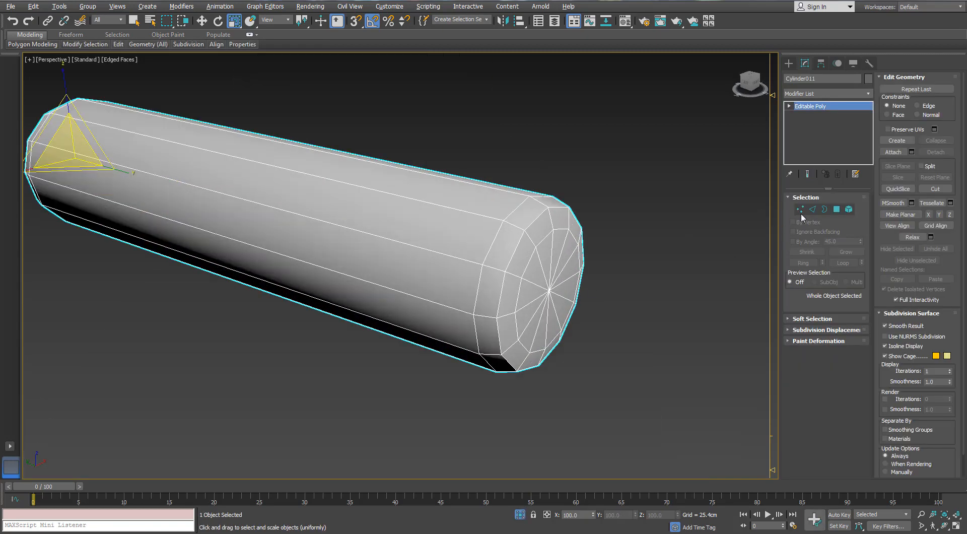
left_click(812, 210)
scroll(613, 219, "down", 5)
left_click(812, 210)
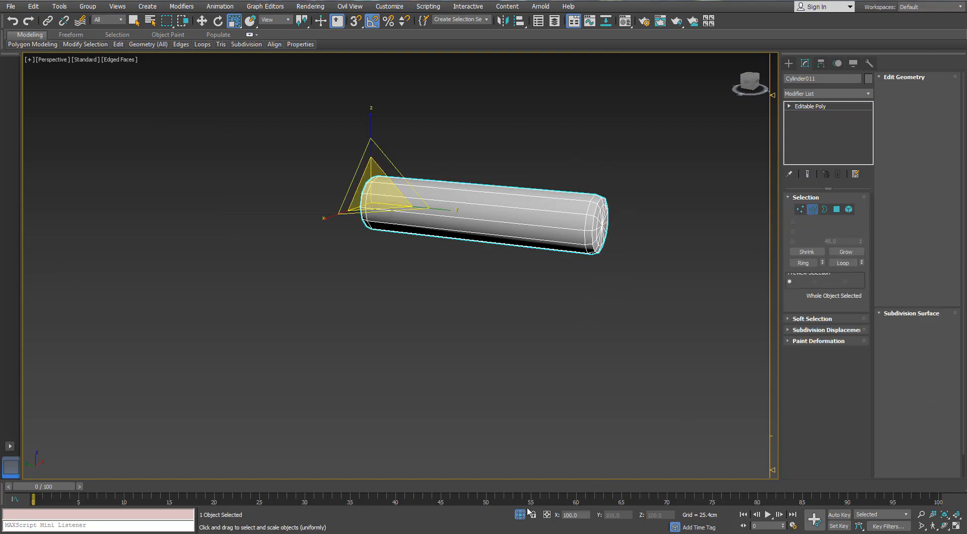
left_click(520, 515)
middle_click_drag(431, 269, 447, 104, "alt")
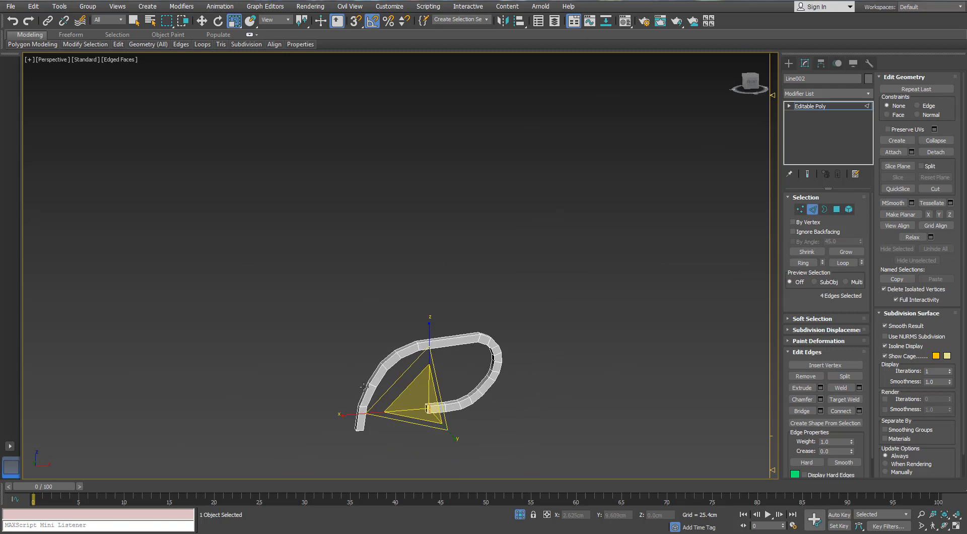
Examine the bent cable's segments and end edges, then leave edge editing and end its isolation.
middle_click_drag(363, 387, 352, 295)
scroll(352, 295, "up", 4)
middle_click_drag(353, 295, 296, 296, "alt")
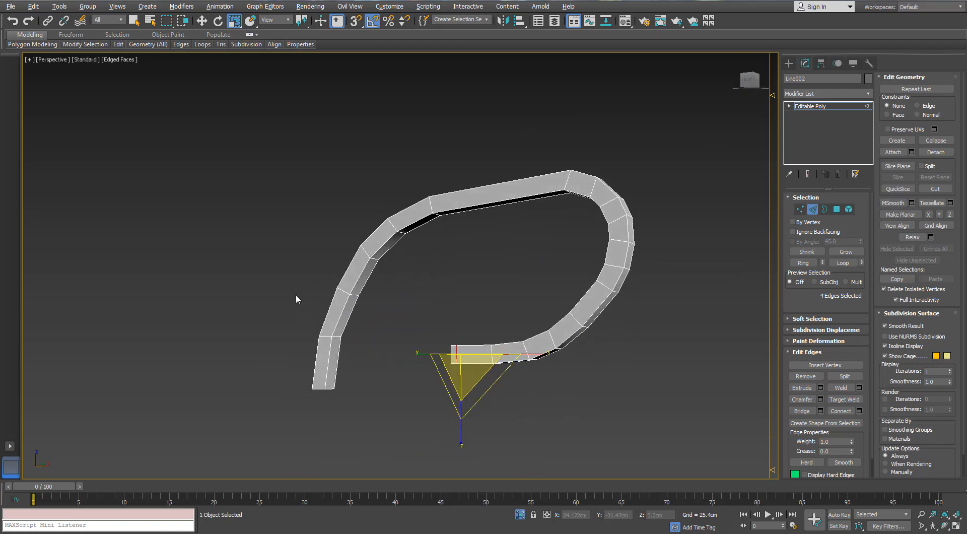
left_click(296, 296)
left_click(814, 209)
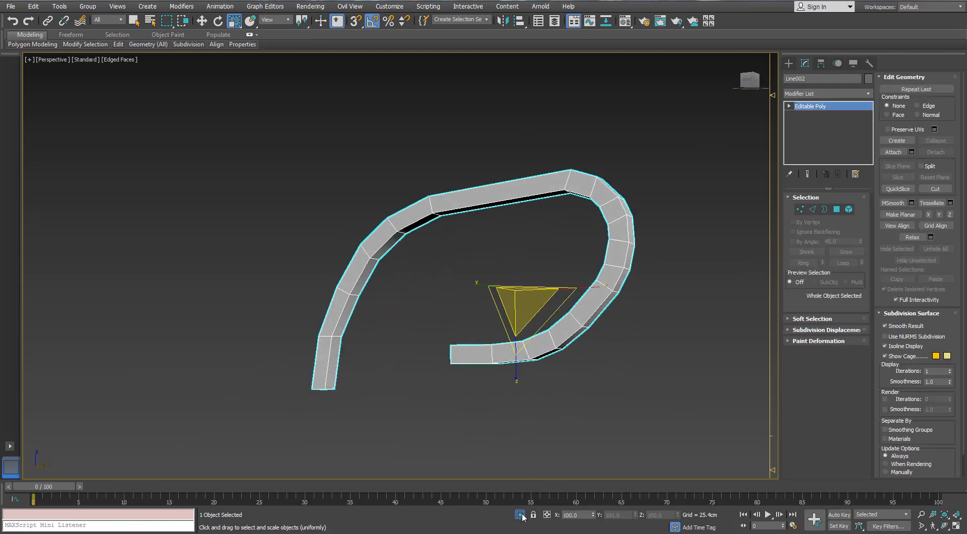
key("alt+q")
Show the Lamp_LP layer together with Lamp_HP in wireframe around the ring on the lower arm's screw.
scroll(346, 336, "down", 3)
left_click(346, 337)
scroll(346, 337, "up", 3)
middle_click_drag(574, 207, 399, 257)
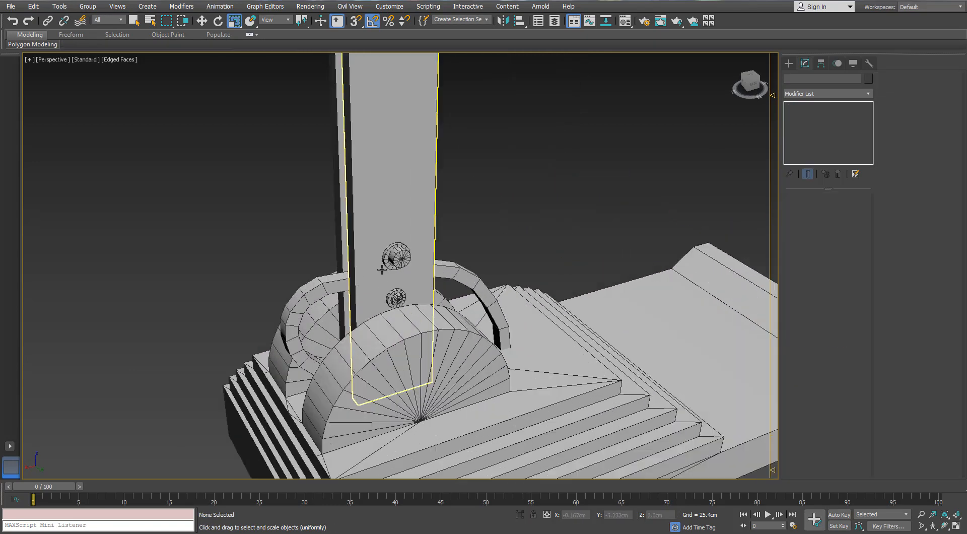
middle_click_drag(414, 202, 267, 237, "alt")
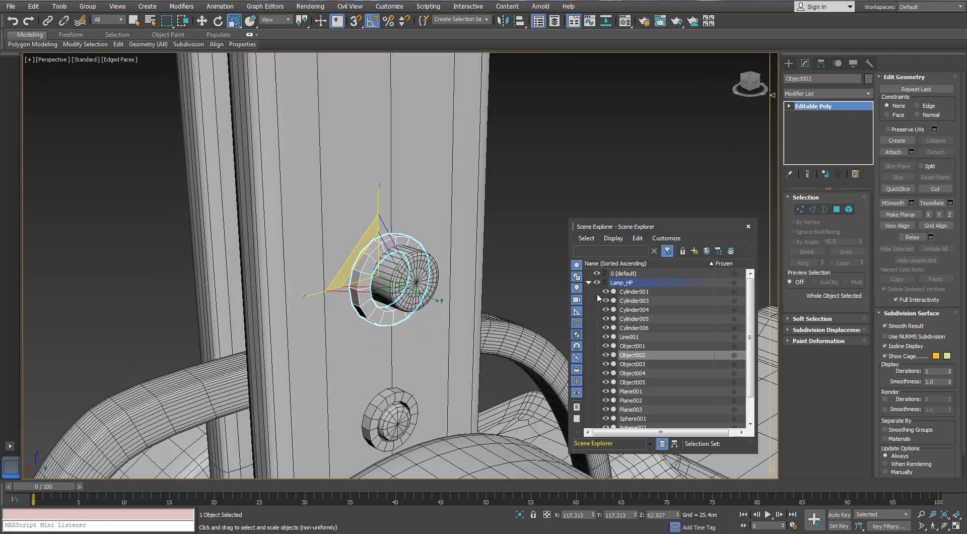
left_click(589, 283)
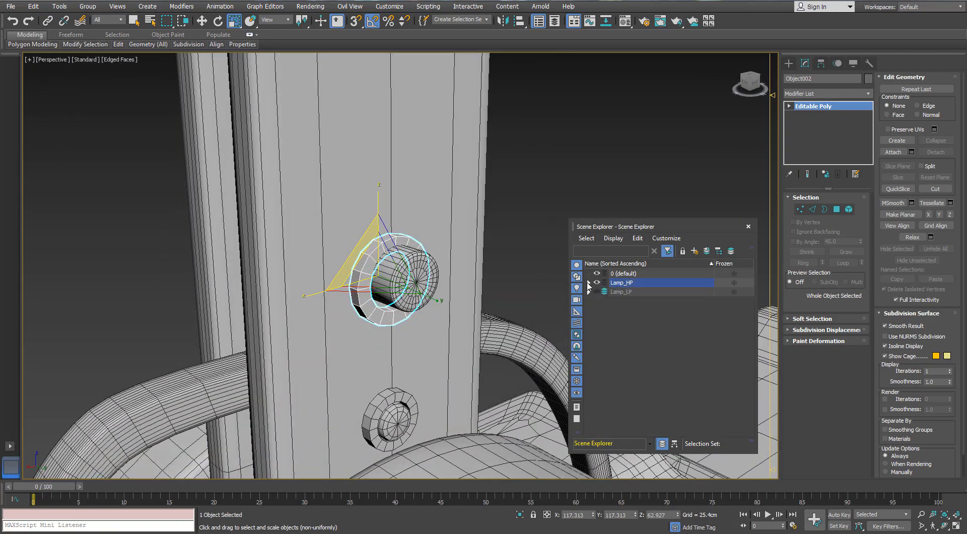
left_click(596, 292)
key("F3")
scroll(393, 229, "up", 4)
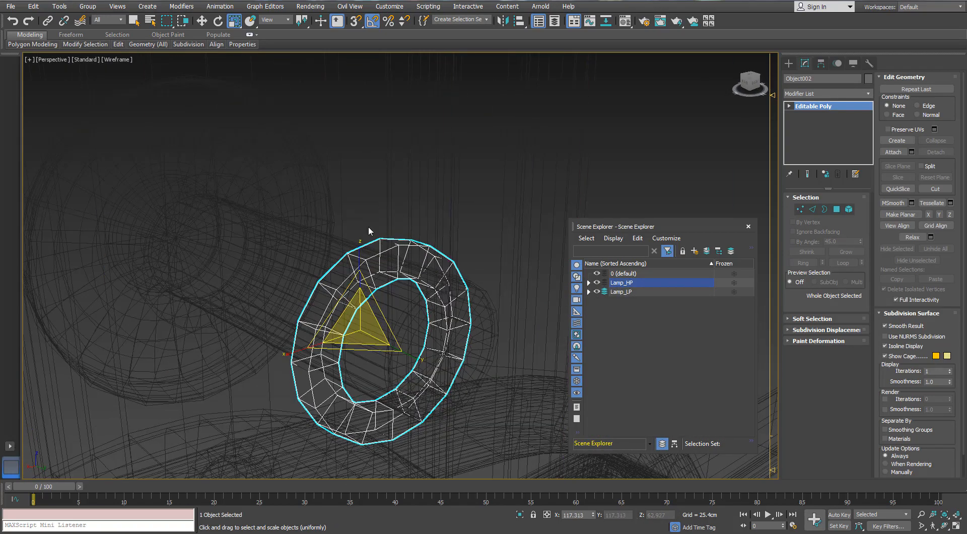
Select both overlapping rings around the screw shaft, check them in isolation and return to shaded display.
left_click_drag(372, 224, 385, 247)
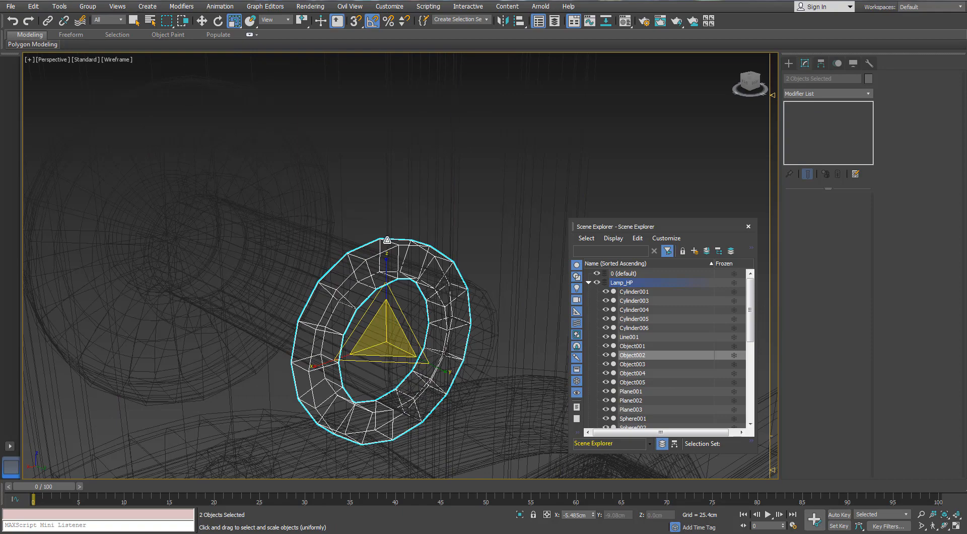
key("alt+q")
middle_click_drag(458, 258, 449, 257, "alt")
left_click(521, 515)
middle_click_drag(382, 282, 430, 306, "alt")
key("F3")
scroll(375, 282, "down", 4)
scroll(384, 292, "up", 4)
Align both rings to Sphere003 in Z position only, pivot point to pivot point.
left_click(519, 22)
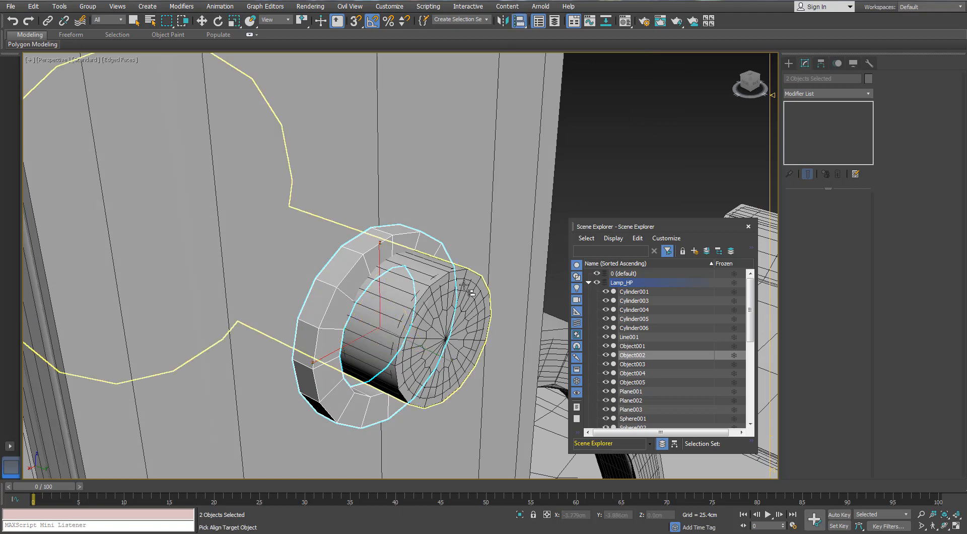
left_click(476, 288)
left_click_drag(478, 171, 635, 138)
left_click(634, 169)
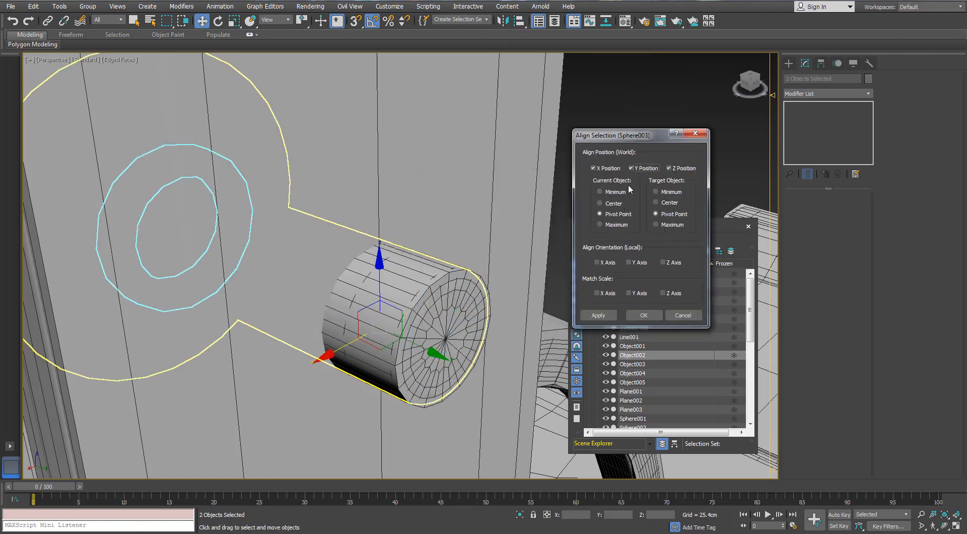
left_click(599, 170)
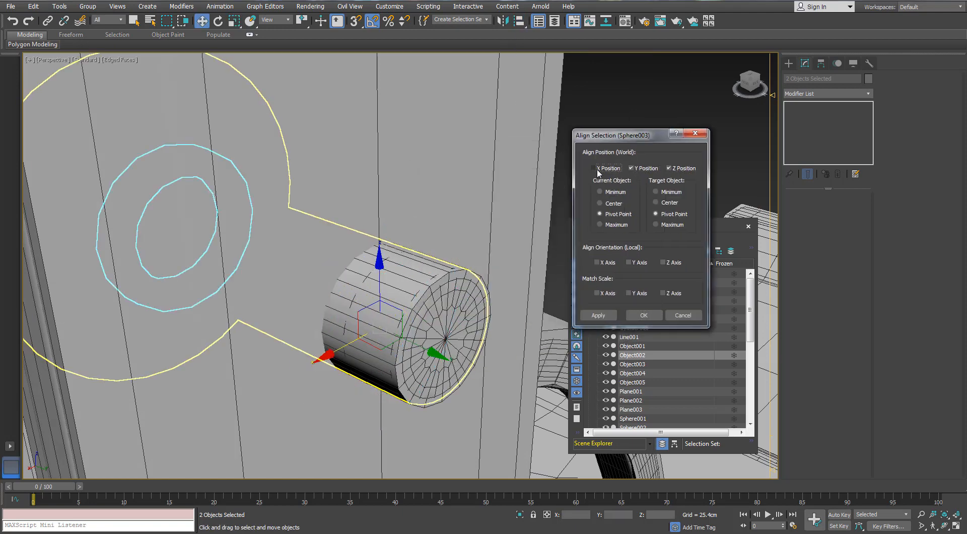
left_click(631, 168)
left_click(648, 315)
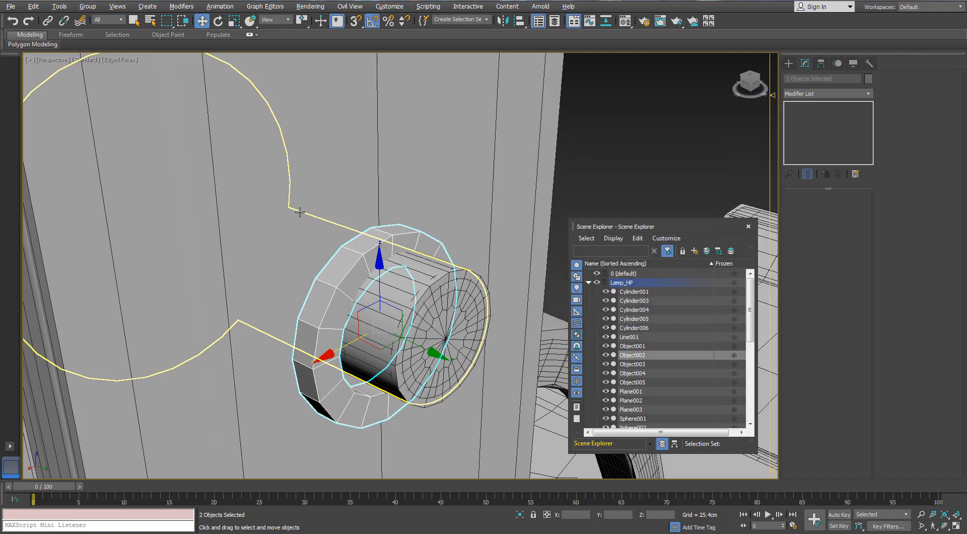
Shift both rings slightly to centre them around the screw shaft, and isolate the ring Object002 for inspection.
left_click(750, 81)
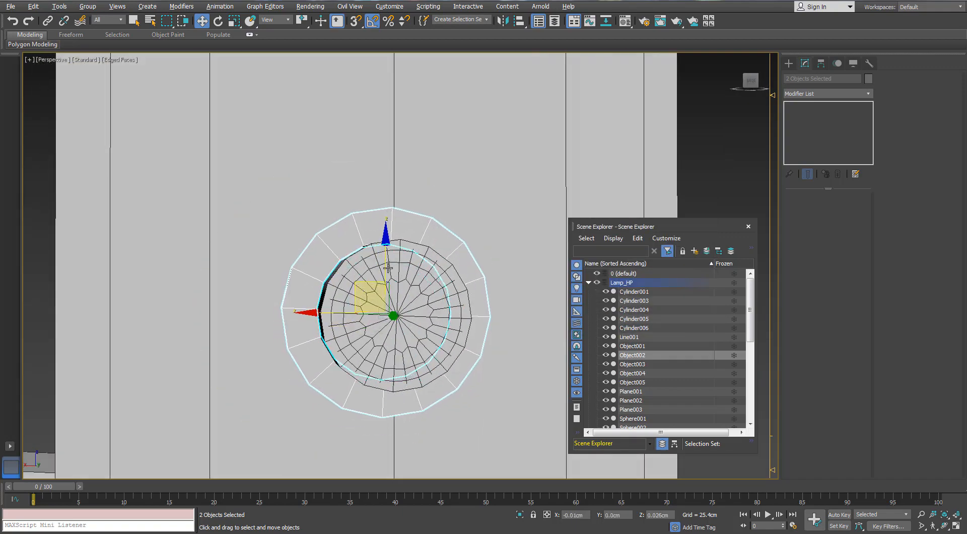
middle_click_drag(362, 287, 511, 297, "alt")
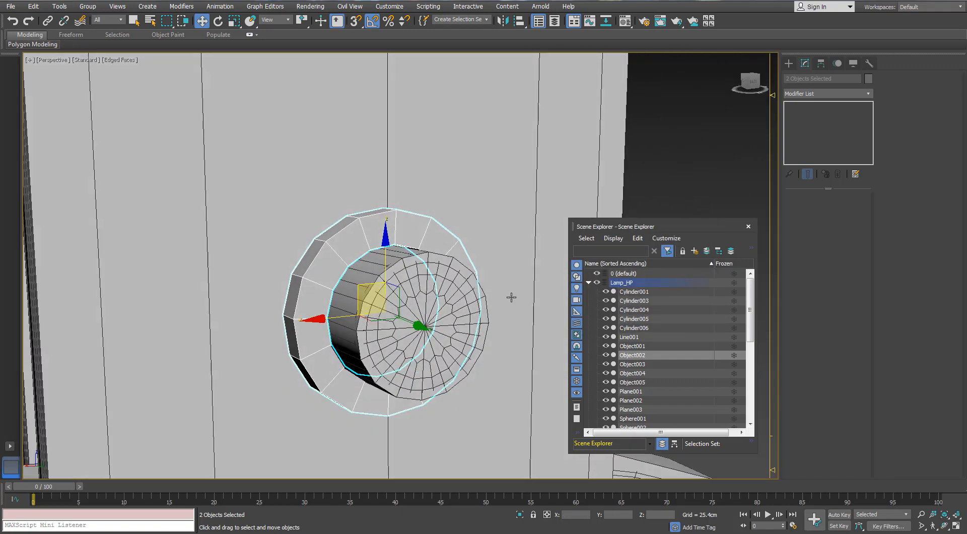
left_click(588, 282)
left_click(589, 283)
left_click(419, 236)
key("alt+q")
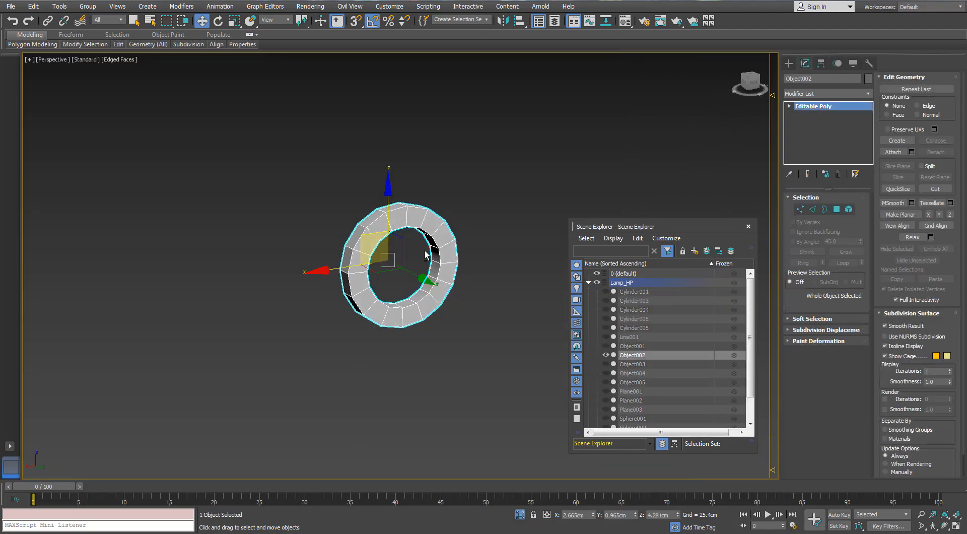
middle_click_drag(418, 236, 415, 241, "alt")
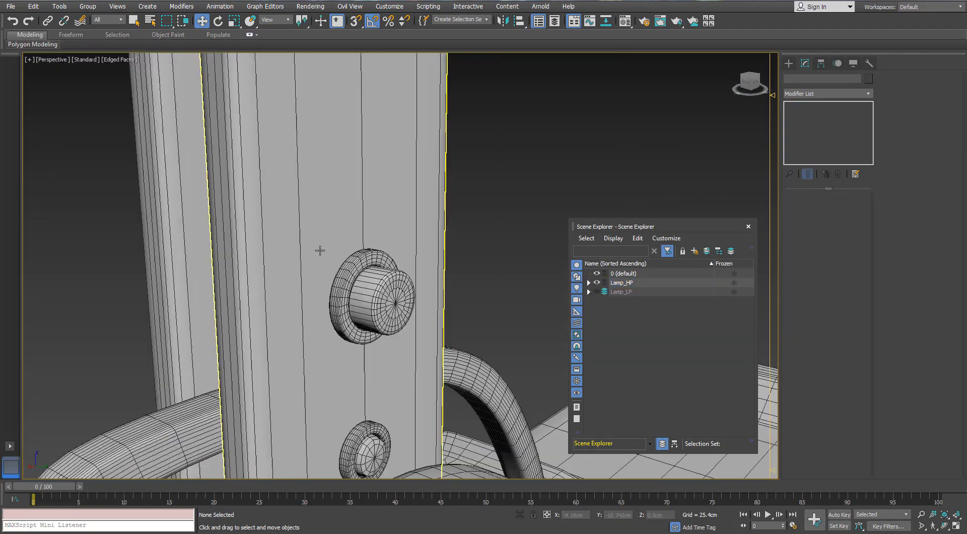
Isolate the low-poly stepped base and add an Unwrap UVW modifier to it.
middle_click_drag(320, 251, 346, 244, "alt")
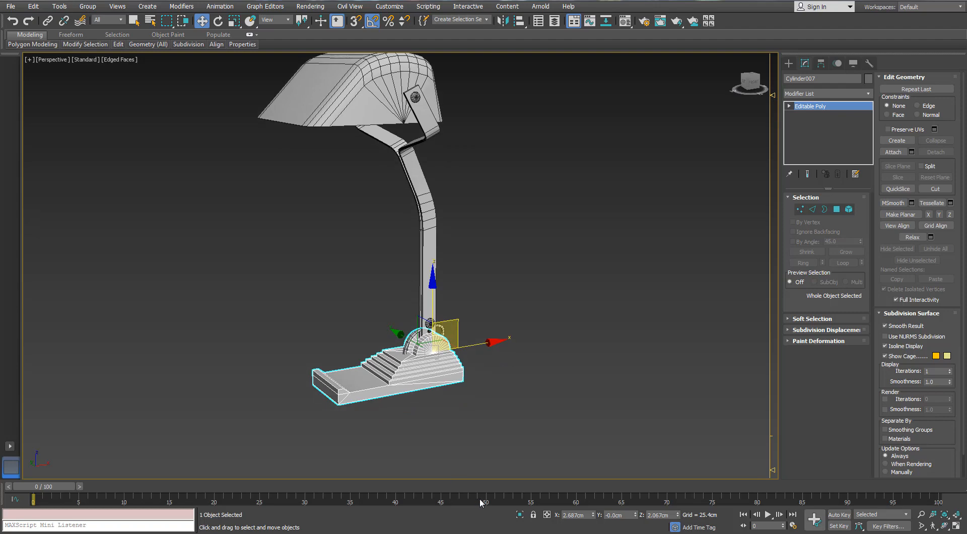
key("alt+q")
middle_click_drag(499, 352, 529, 227, "alt")
left_click(867, 93)
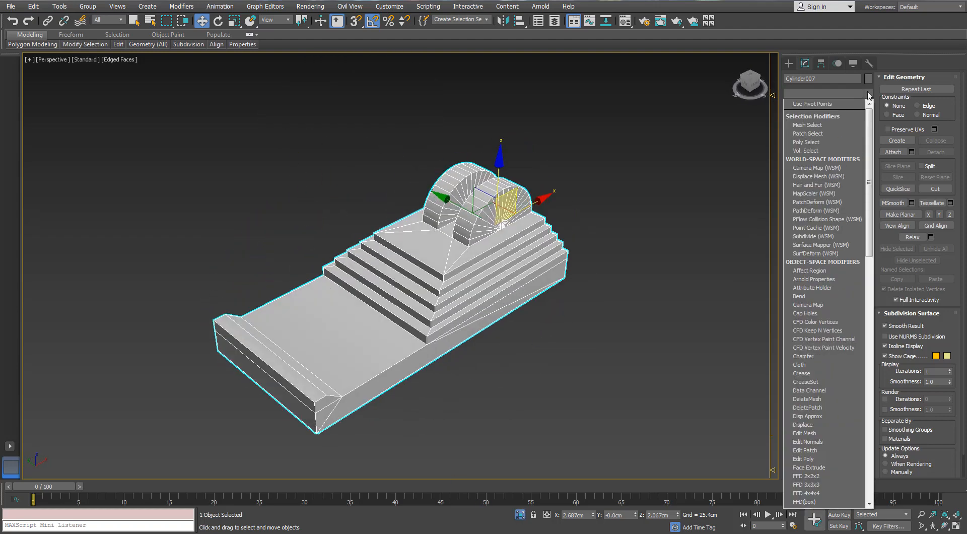
type("u")
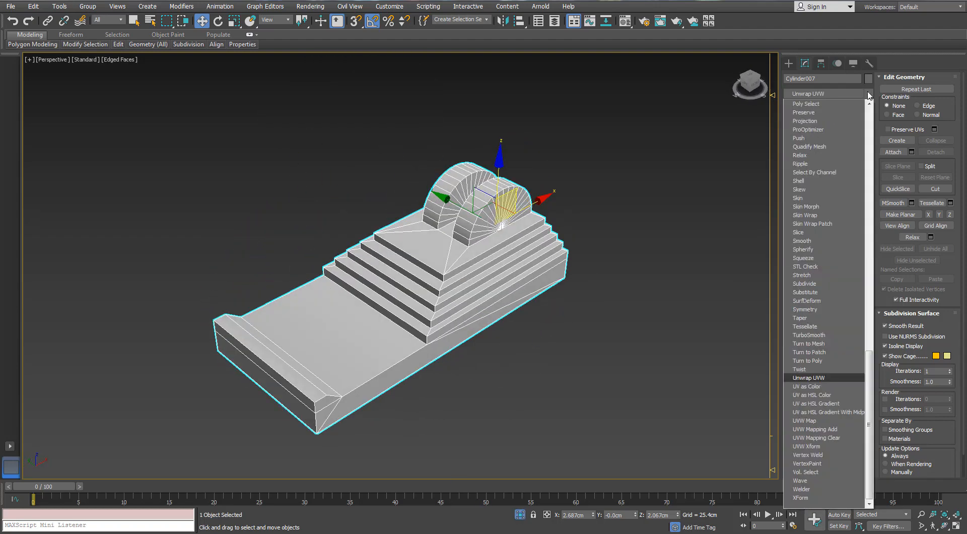
key("Return")
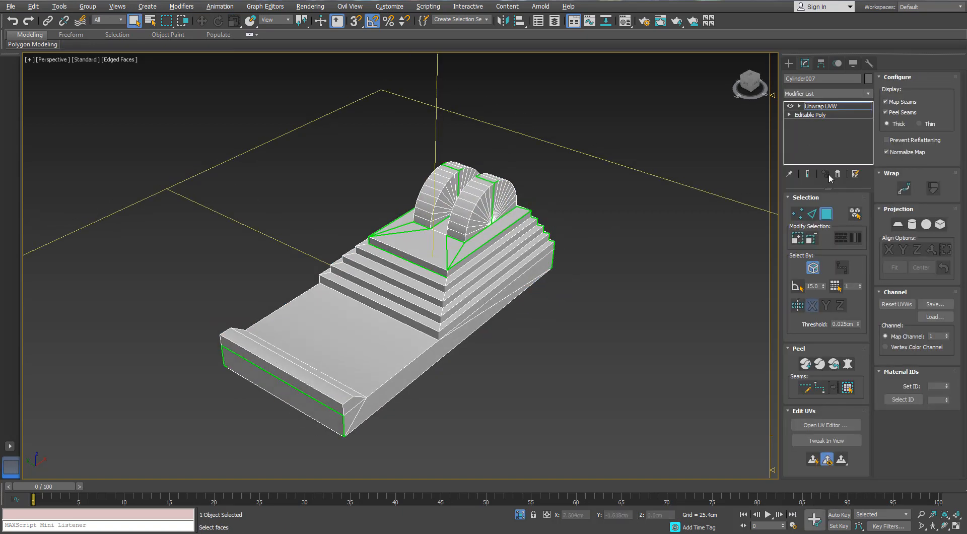
Hide the map seams, open the UV editor for the stepped base and select all of its faces.
middle_click_drag(498, 246, 327, 247)
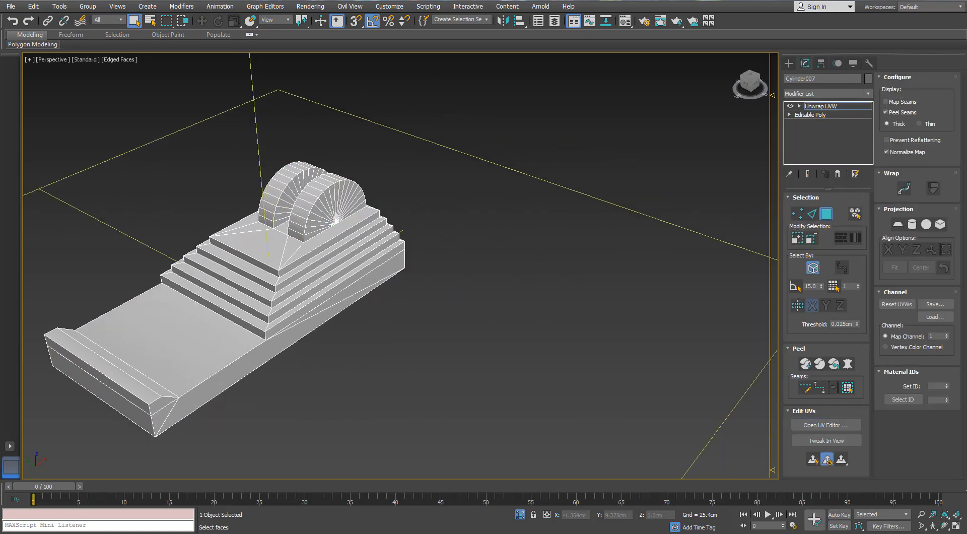
key("ctrl+e")
left_click_drag(631, 105, 650, 97)
left_click(595, 237)
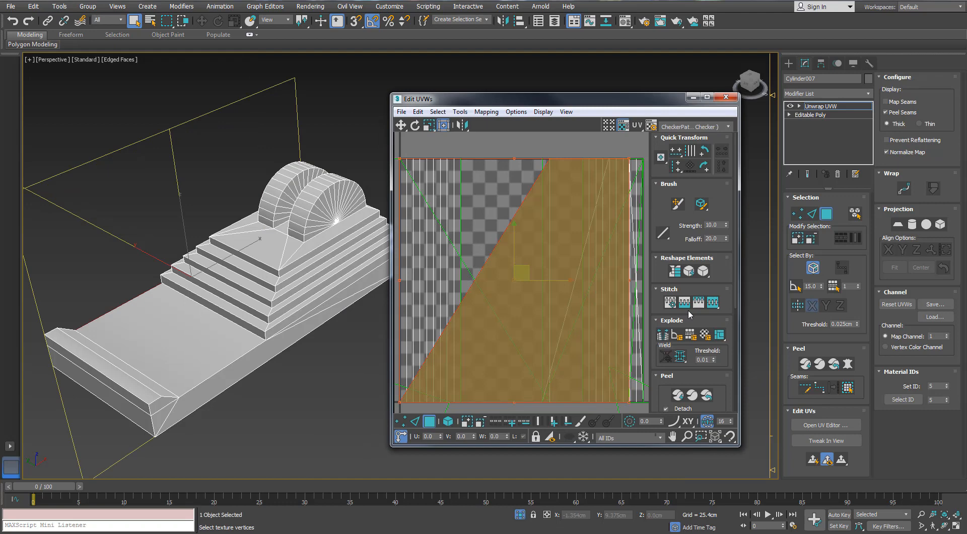
left_click(851, 389)
Apply Normal Mapping to the selected faces with the Box Mapping option, keeping the spacing at 0.001.
left_click(491, 115)
left_click(497, 133)
left_click_drag(80, 8, 106, 65)
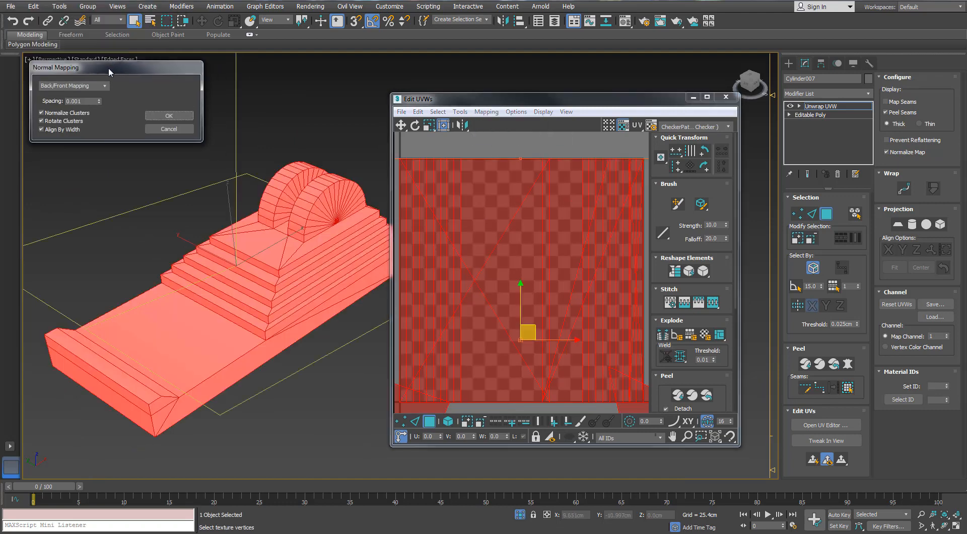
left_click(103, 83)
left_click(60, 117)
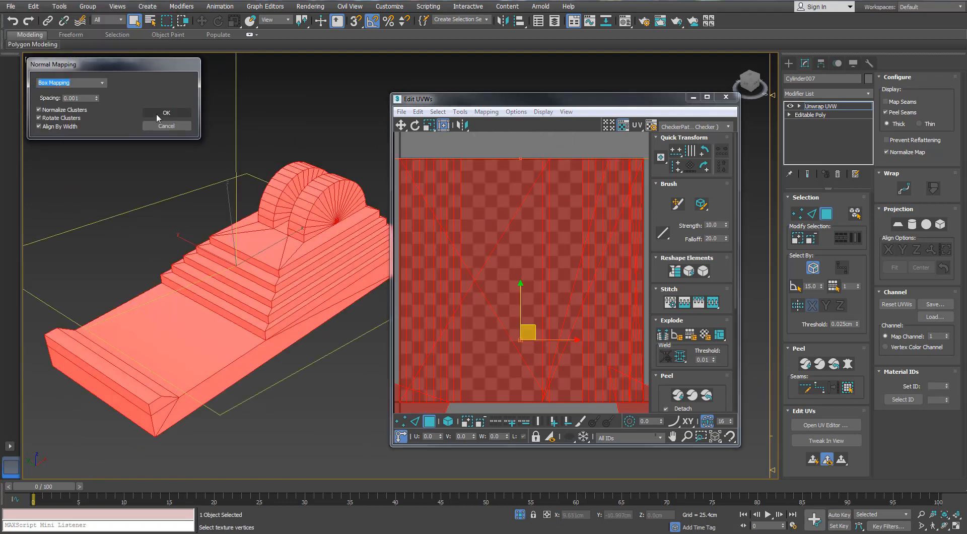
left_click(161, 113)
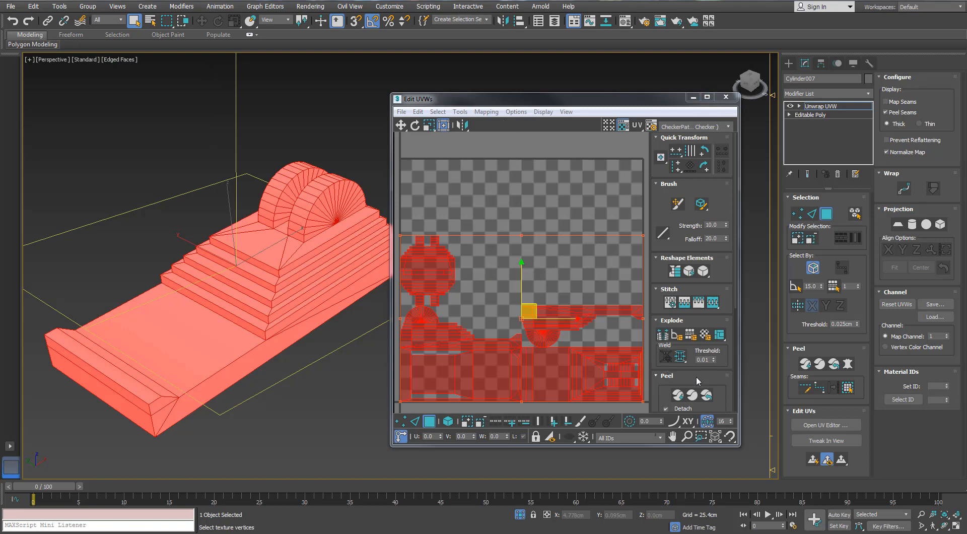
Pack all the UV shells into the tile with Rescale on, Rotate off and 0.02 padding.
left_click_drag(652, 387, 631, 166)
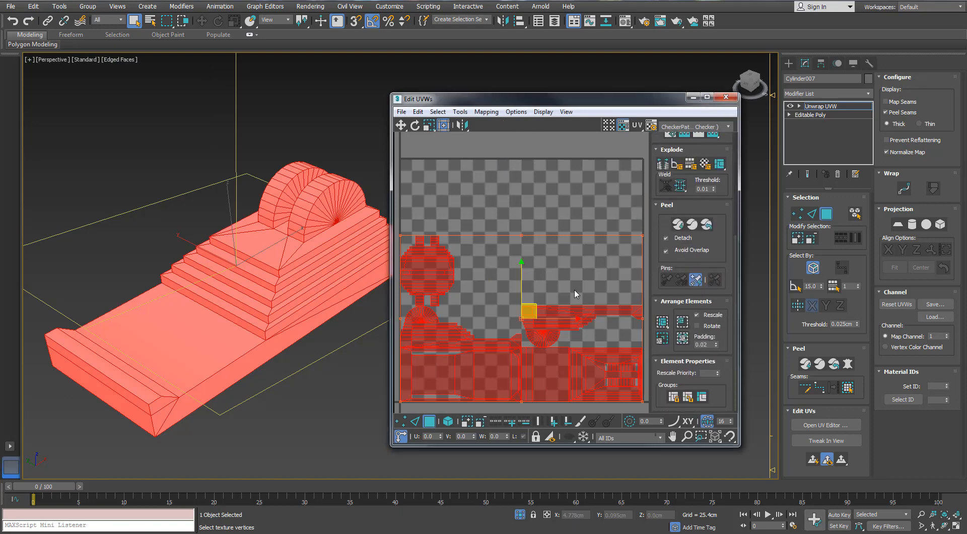
left_click(682, 338)
scroll(606, 315, "down", 3)
middle_click_drag(607, 315, 588, 300)
scroll(542, 254, "up", 3)
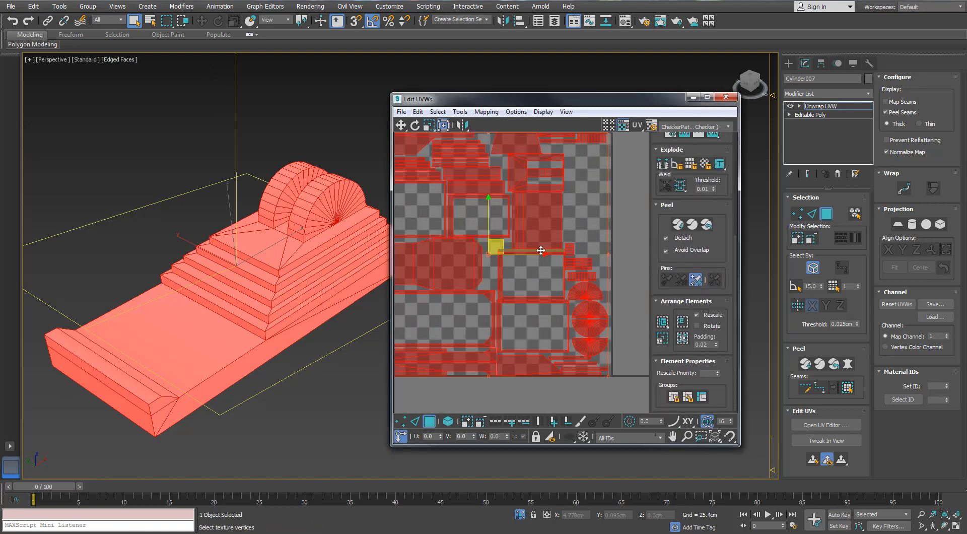
Enlarge the UV editor and turn off its checker background to inspect the packed shells.
left_click(708, 98)
left_click(851, 20)
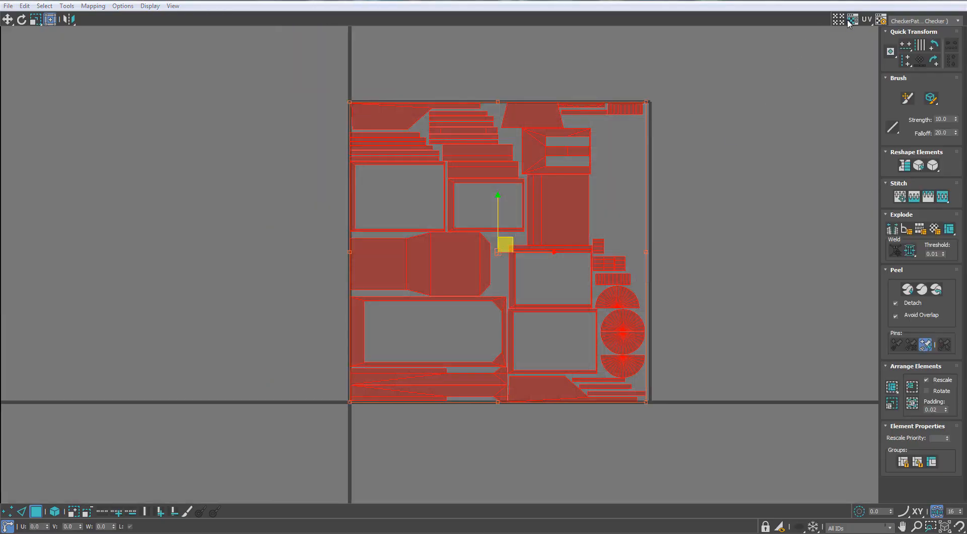
left_click(680, 225)
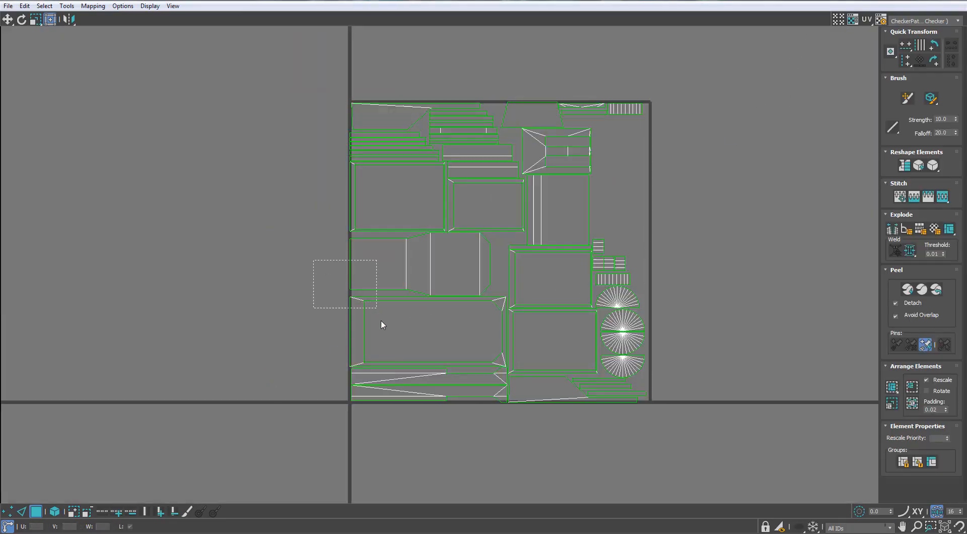
left_click_drag(381, 325, 382, 323)
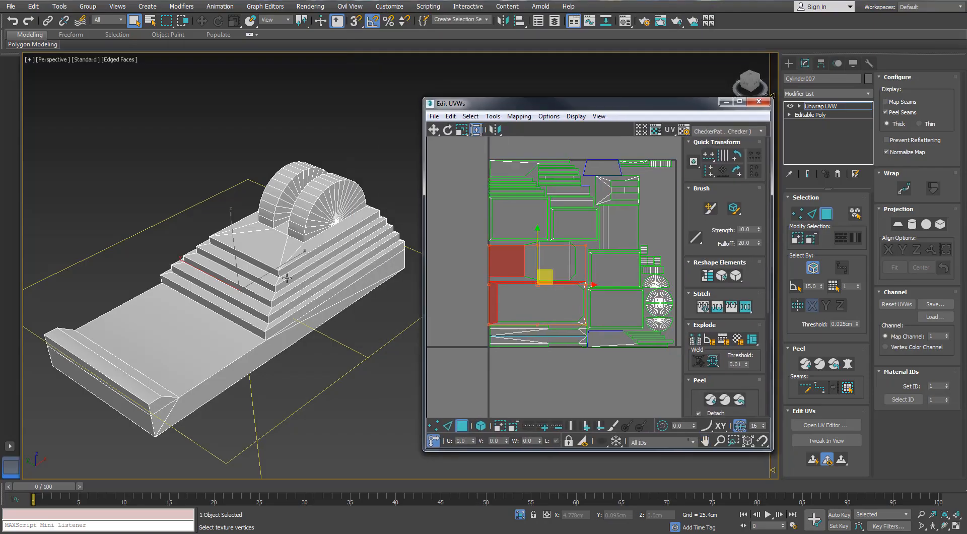
Select by whole UV element and move the base's inner ceiling shells and the underside rim shell outside the tile.
left_click(481, 426)
left_click(550, 262)
middle_click_drag(287, 278, 323, 247, "alt")
left_click_drag(553, 262, 444, 281)
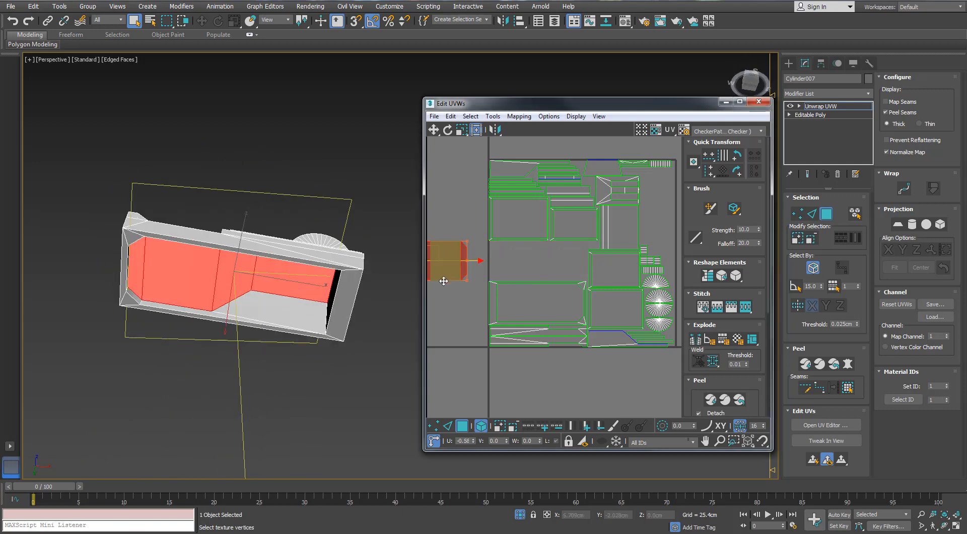
left_click(490, 296)
middle_click_drag(537, 291, 631, 265)
left_click_drag(648, 280, 532, 280)
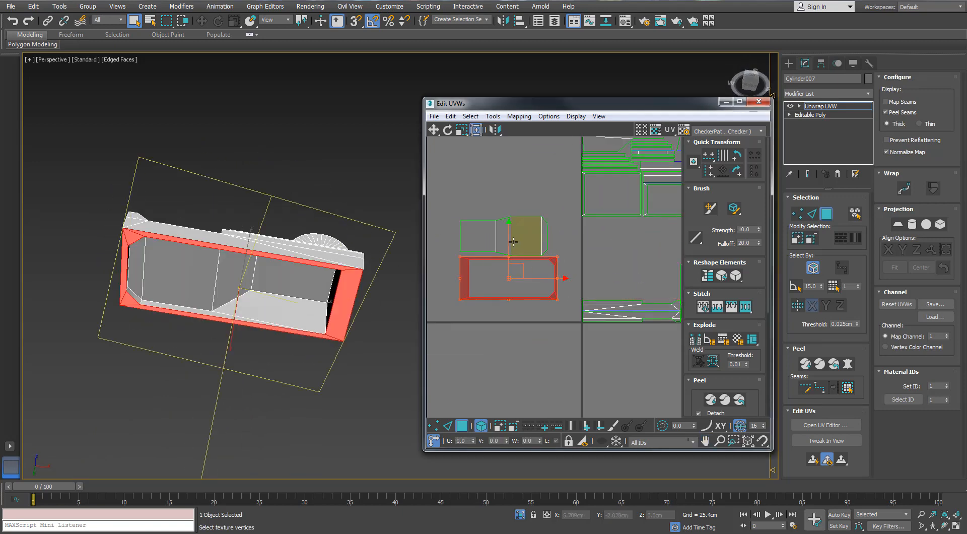
middle_click_drag(580, 223, 529, 231)
Select the frame-shaped UV shells of the four step treads and move them outside the tile, near the underside shells.
left_click(534, 220)
middle_click_drag(221, 227, 256, 304, "alt")
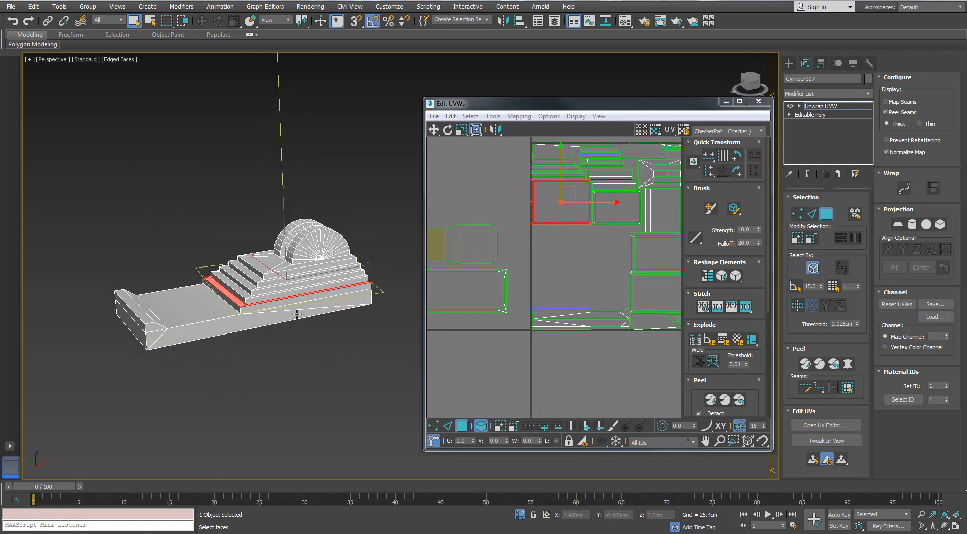
scroll(256, 303, "up", 5)
left_click(249, 309, "ctrl")
middle_click_drag(617, 286, 532, 248)
left_click_drag(530, 246, 554, 255)
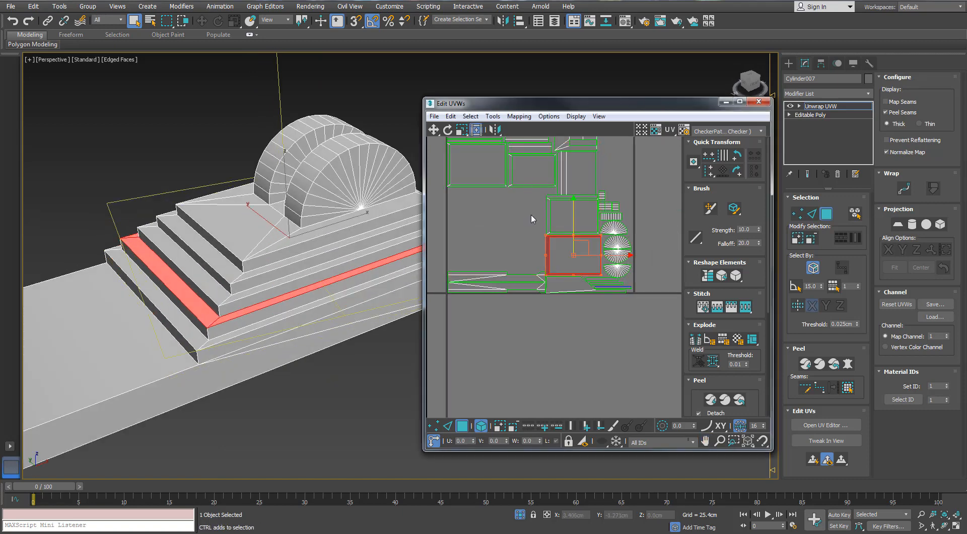
left_click_drag(531, 213, 553, 219, "ctrl")
left_click_drag(478, 197, 526, 181, "ctrl")
middle_click_drag(370, 206, 376, 217, "alt")
middle_click_drag(540, 141, 566, 222)
scroll(577, 215, "up", 3)
scroll(574, 221, "down", 6)
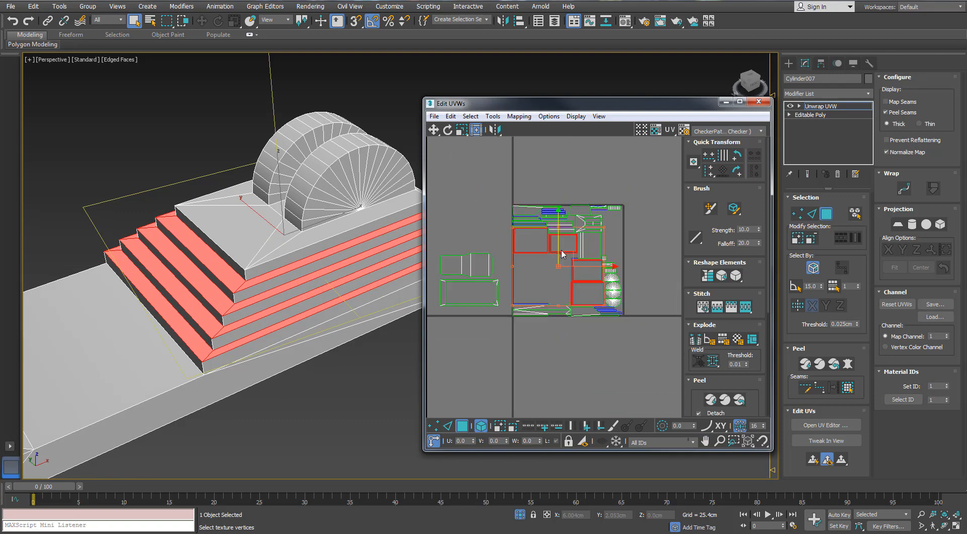
left_click_drag(565, 258, 453, 198)
middle_click_drag(453, 198, 519, 204)
Arrange the separated step tread shells in neat columns above the underside shells.
left_click_drag(502, 223, 491, 192)
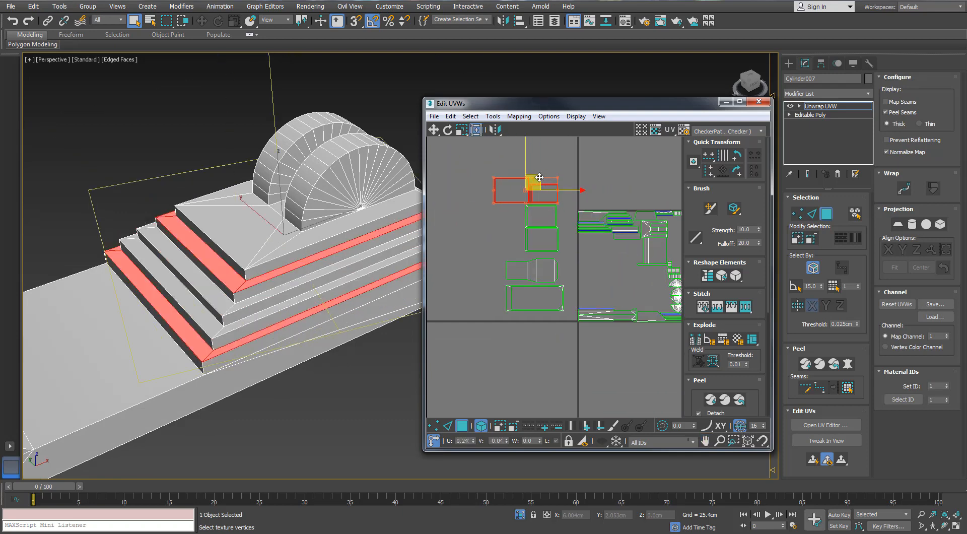
left_click(508, 184)
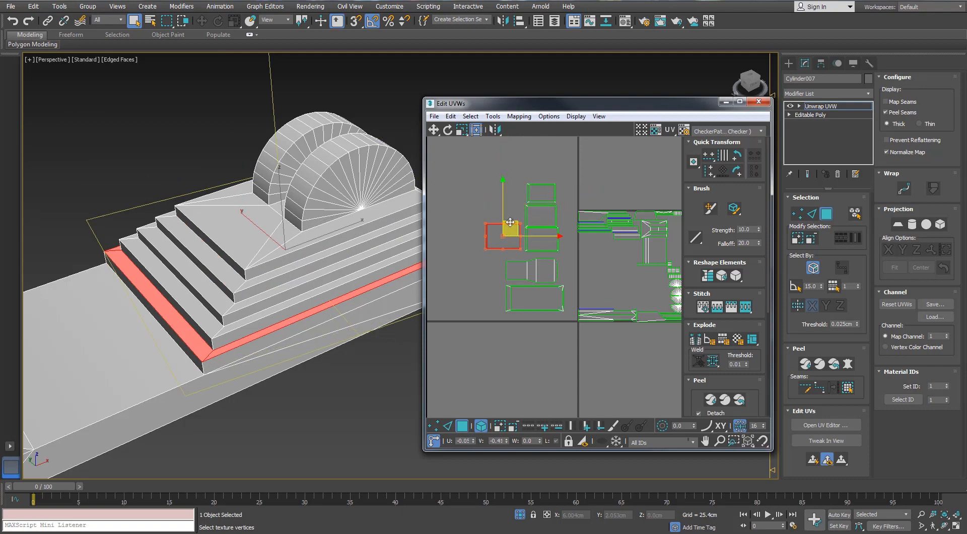
left_click(605, 250)
Move the UV shells of the top platform around the discs and the flat front plate beside the tread shells.
middle_click_drag(648, 225, 562, 221)
scroll(562, 222, "up", 3)
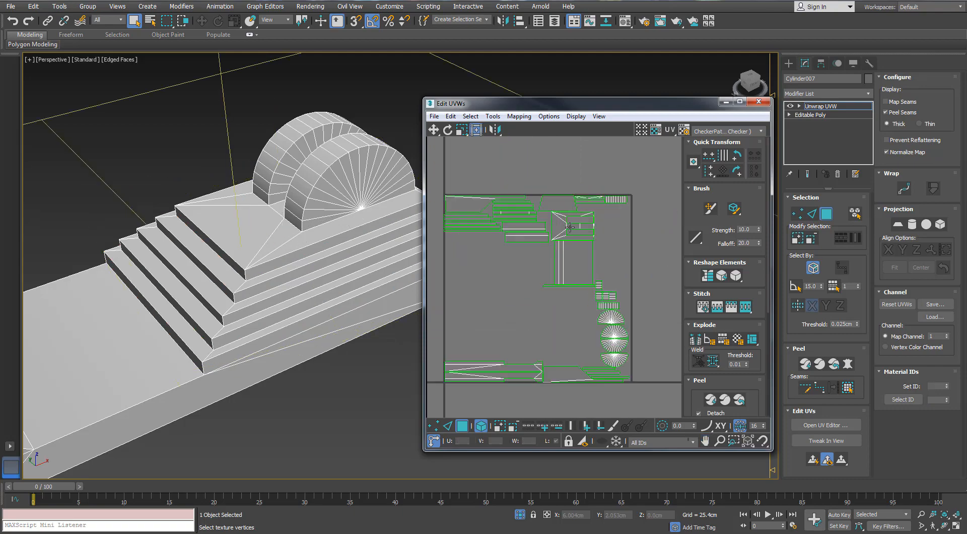
left_click(562, 222)
middle_click_drag(276, 204, 415, 214, "alt")
scroll(415, 214, "up", 3)
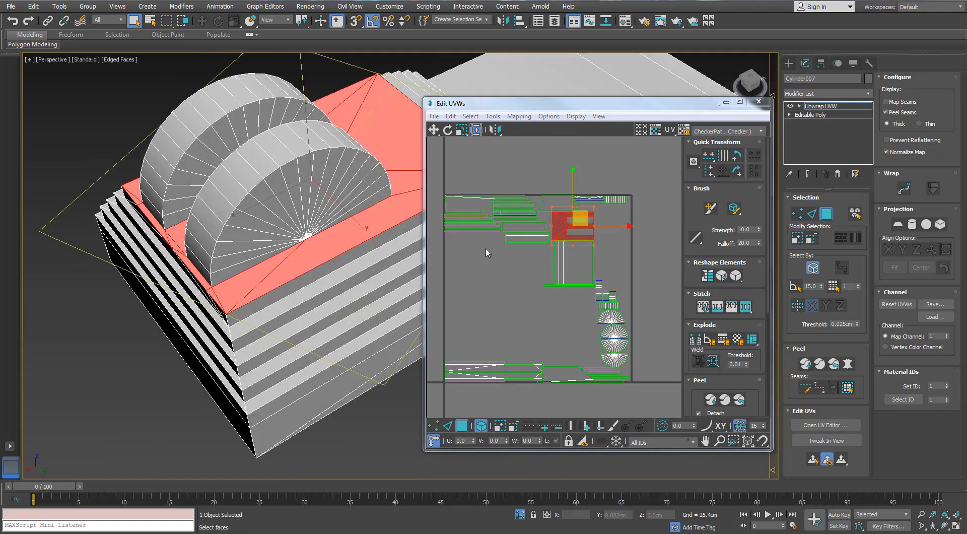
scroll(544, 221, "down", 3)
middle_click_drag(570, 209, 629, 226)
left_click_drag(473, 216, 465, 181)
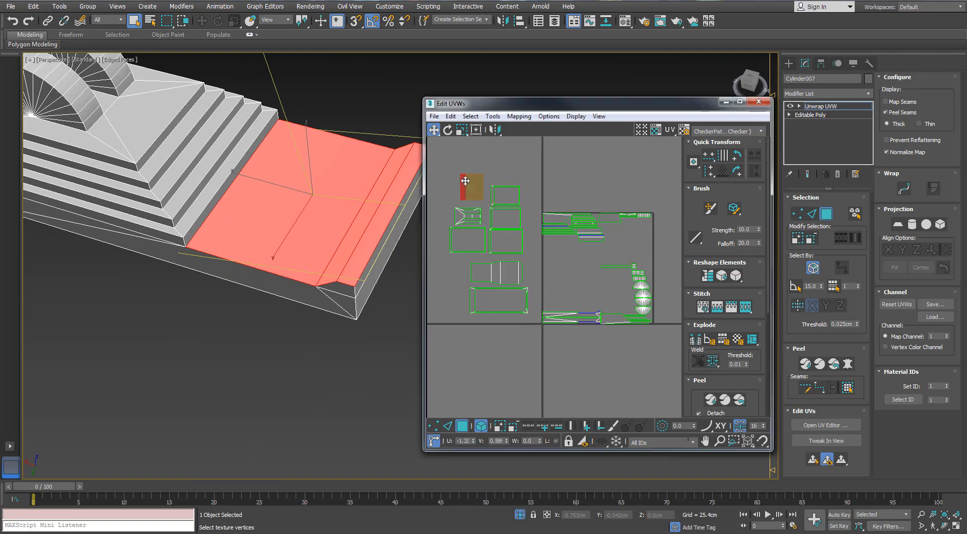
Move the trapezoidal UV shell out of the tile and place it above the step tread shells.
left_click(608, 218)
scroll(362, 209, "down", 5)
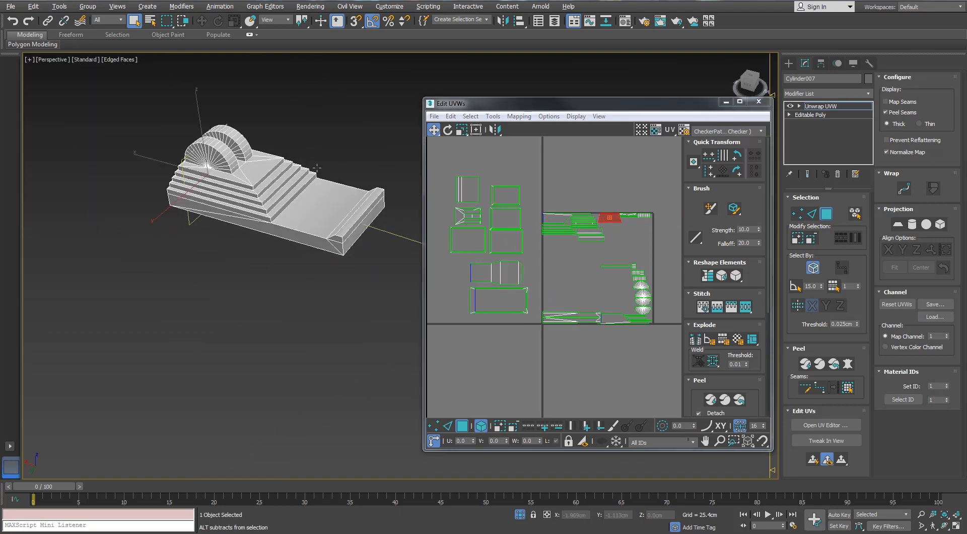
middle_click_drag(358, 209, 322, 121, "alt")
Select both inner side wall shells of the base and move them out beside the underside rim shell.
left_click(563, 220)
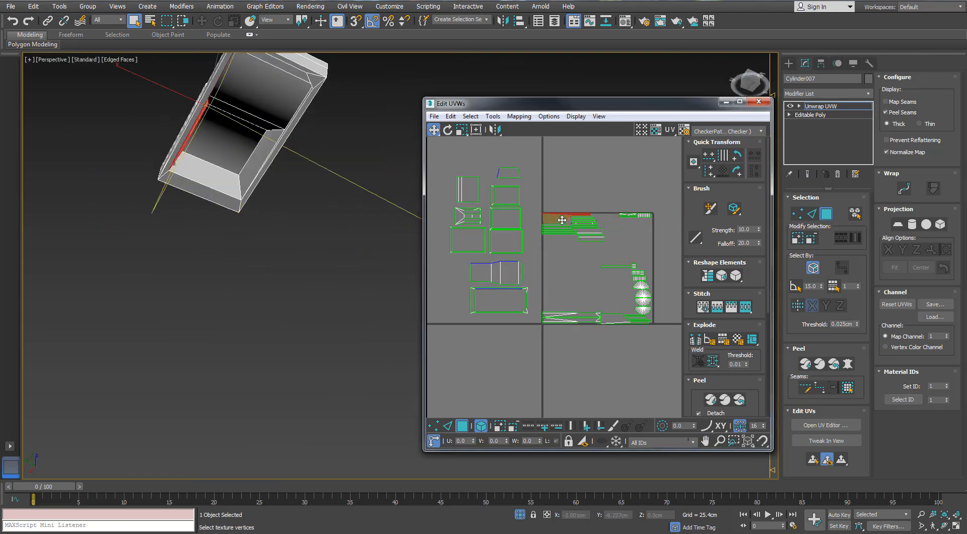
middle_click_drag(368, 202, 278, 234, "alt")
scroll(574, 218, "up", 5)
scroll(554, 223, "down", 2)
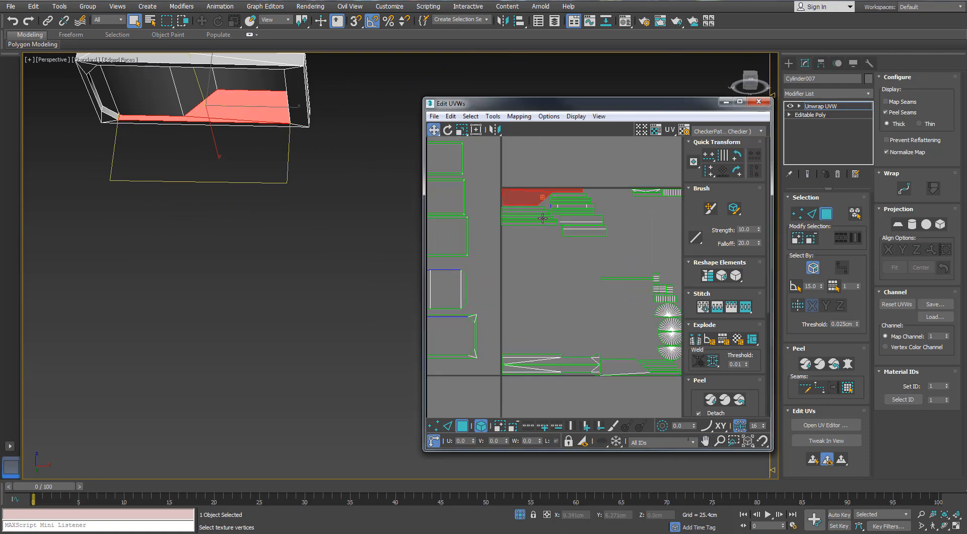
left_click_drag(533, 164, 534, 147)
scroll(534, 149, "down", 2)
left_click_drag(567, 355, 500, 174)
middle_click_drag(563, 210, 650, 241)
scroll(649, 240, "down", 3)
left_click_drag(611, 229, 513, 321, "ctrl")
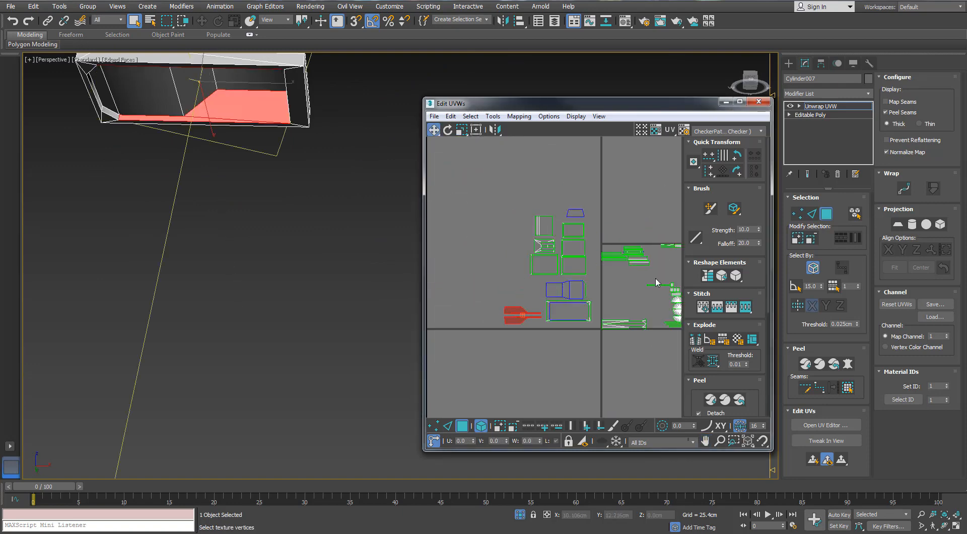
Select the half-disc side shells of the two round brackets and move them above the inner side wall shells.
middle_click_drag(657, 282, 585, 278)
left_click_drag(616, 314, 605, 298)
middle_click_drag(324, 179, 325, 257)
middle_click_drag(325, 257, 302, 283, "alt")
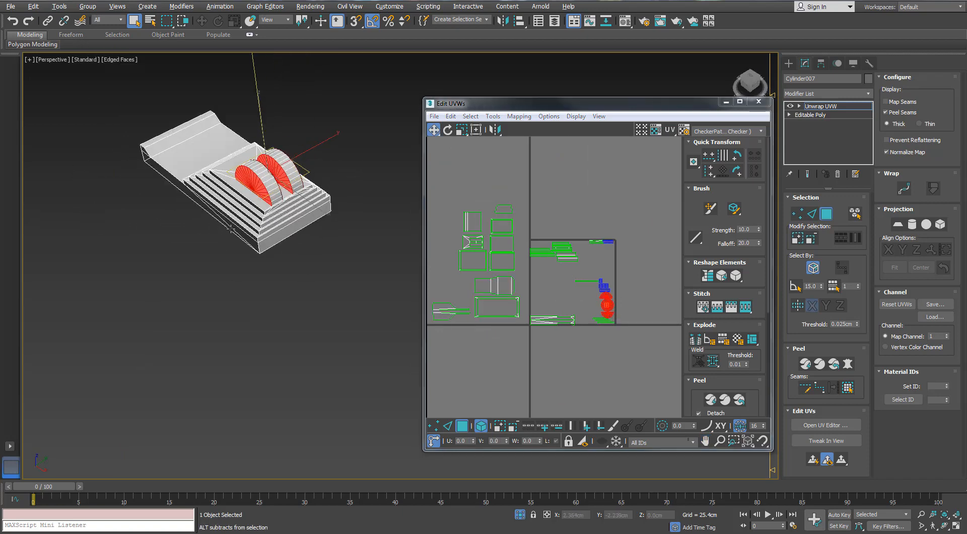
scroll(292, 242, "up", 3)
middle_click_drag(292, 242, 214, 222, "alt")
middle_click_drag(599, 311, 634, 317)
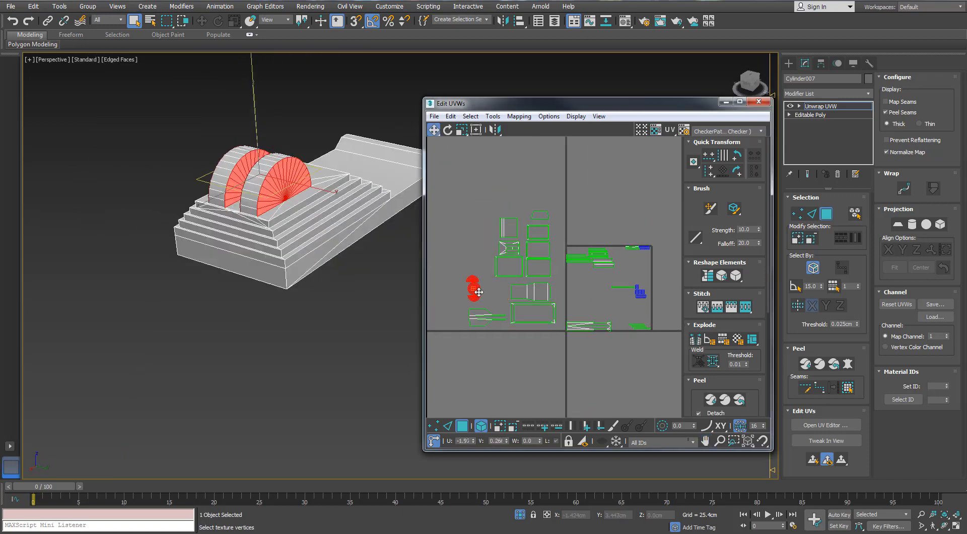
Move the full-circle pair of half-disc shells clear of the two remaining half-disc shells.
scroll(483, 282, "up", 5)
middle_click_drag(504, 296, 579, 253)
left_click(579, 255)
left_click_drag(535, 296, 610, 315)
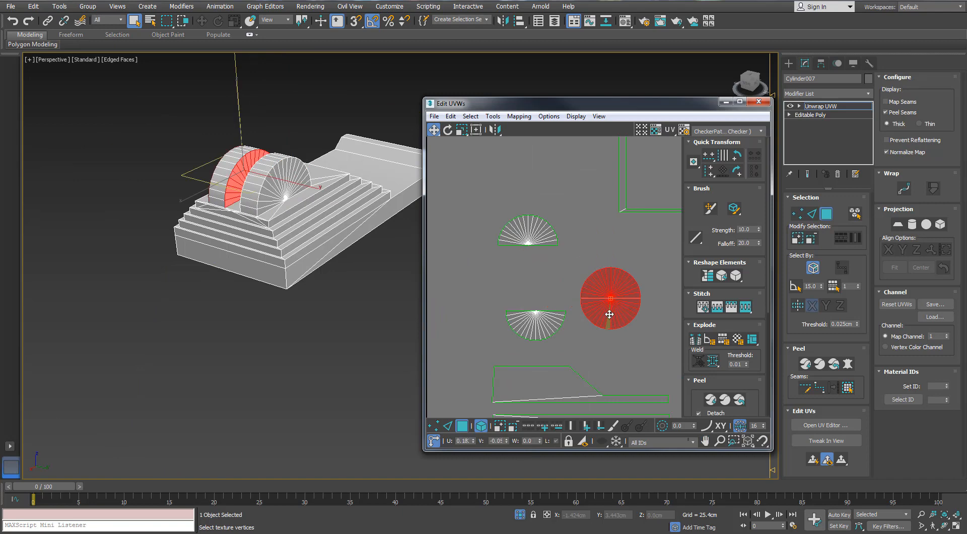
Fit the two loose half-disc shells together along their flat edges into a circle beside the first pair.
left_click(526, 238)
left_click_drag(526, 237, 531, 298)
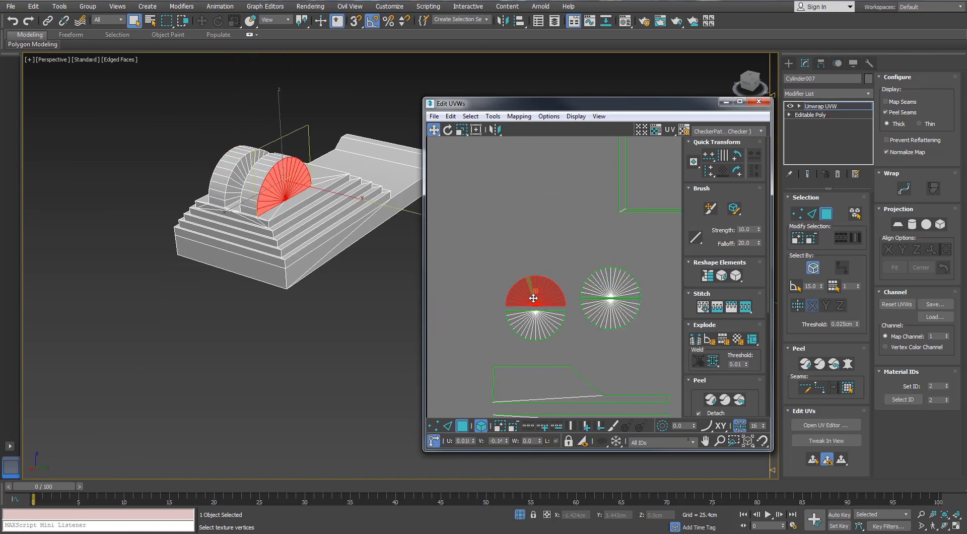
left_click_drag(558, 262, 552, 314)
middle_click_drag(556, 300, 509, 263)
scroll(509, 263, "up", 3)
left_click_drag(493, 277, 519, 257)
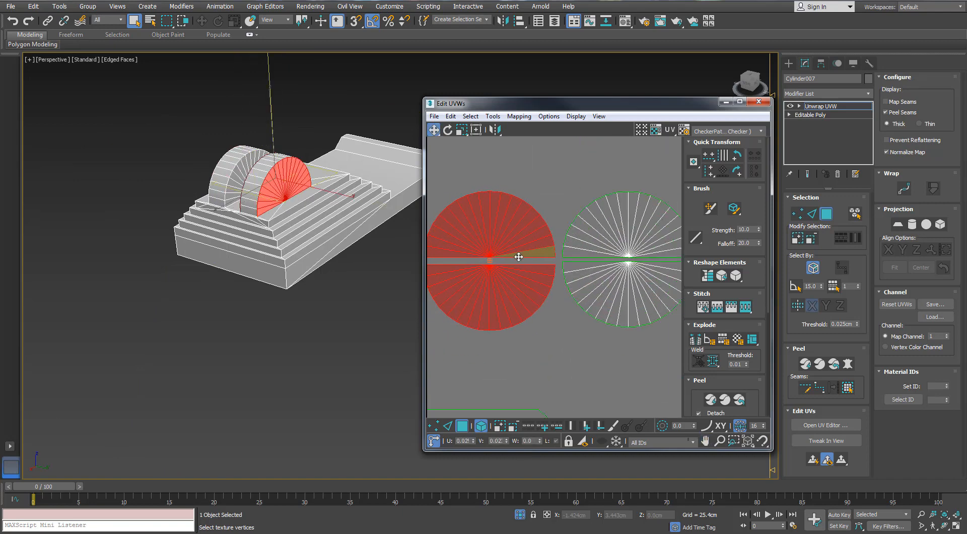
left_click(528, 305)
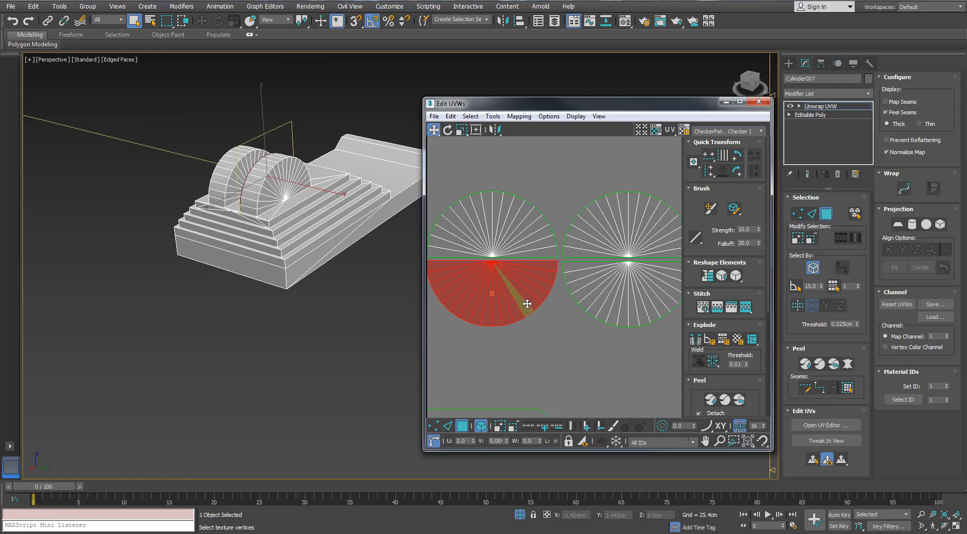
Place both disc shell circles closely above the inner side wall shells.
scroll(533, 302, "down", 4)
left_click_drag(589, 267, 494, 324)
left_click(535, 247)
scroll(535, 246, "down", 2)
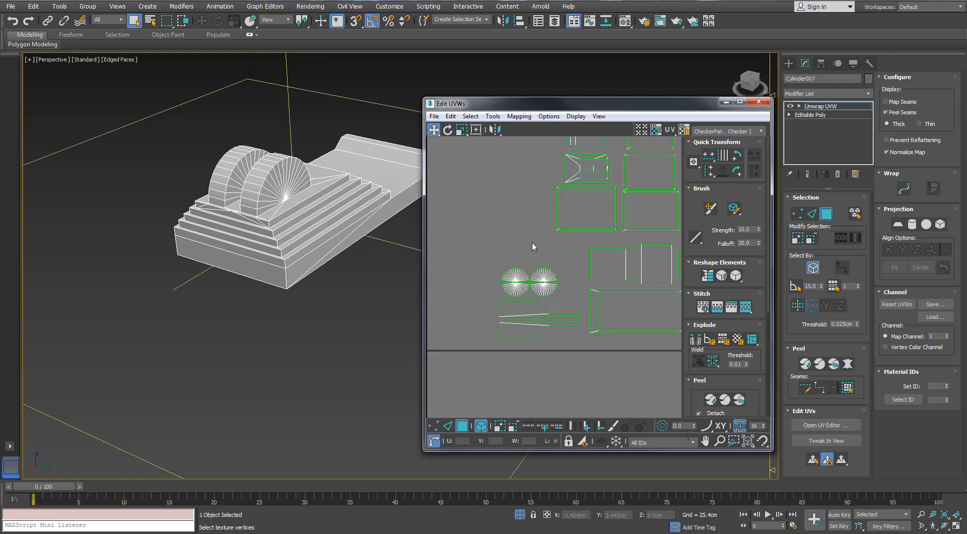
Select the two long outer side wall shells of the base and move them out beside the disc shells.
scroll(534, 247, "down", 4)
middle_click_drag(535, 247, 457, 303)
scroll(253, 190, "down", 3)
middle_click_drag(253, 190, 203, 202)
middle_click_drag(559, 341, 550, 314)
scroll(551, 315, "up", 5)
left_click(548, 322)
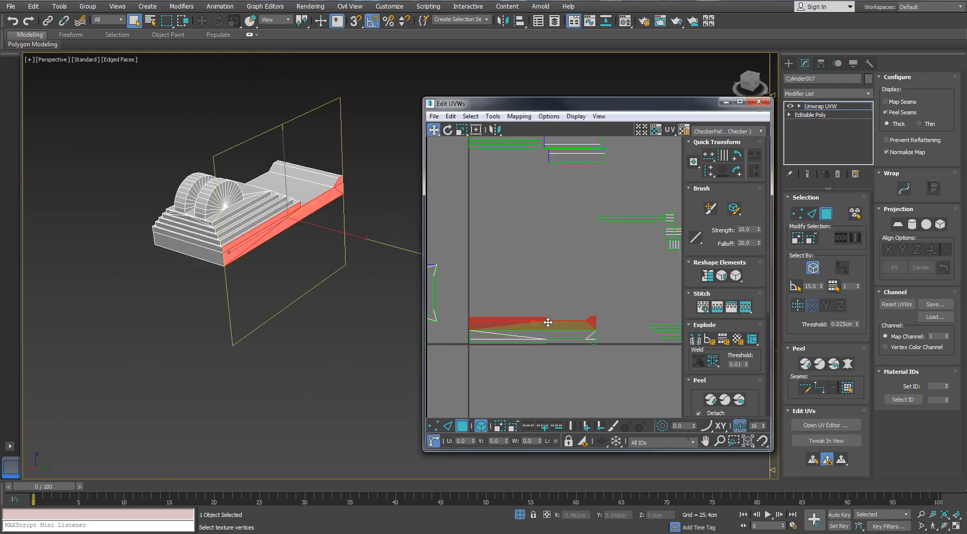
left_click(552, 333, "ctrl")
middle_click_drag(287, 197, 383, 197, "alt")
middle_click_drag(559, 272, 632, 332)
scroll(632, 333, "down", 5)
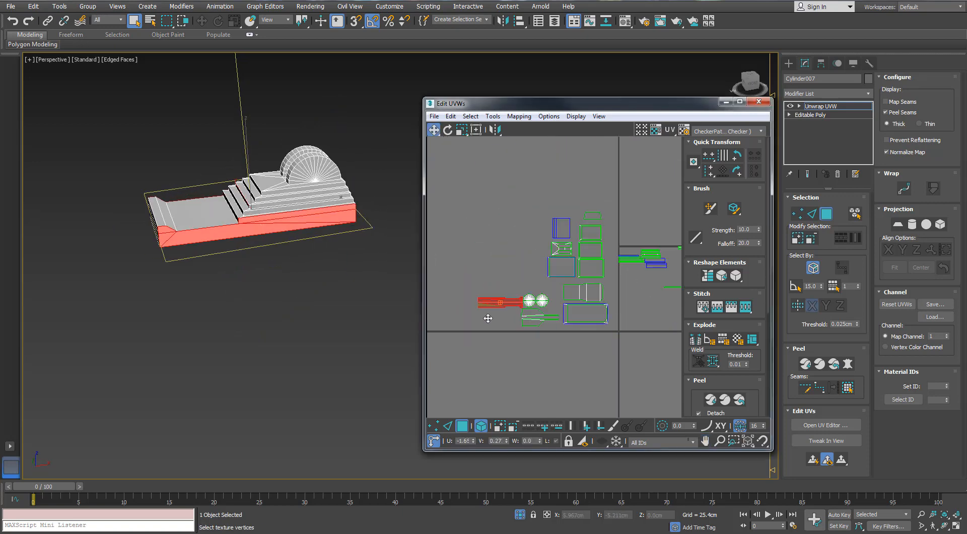
Select the narrow step and disc rim strip shells and move them closer to the UV tile's upper corner.
middle_click_drag(660, 255, 553, 231)
scroll(552, 231, "up", 5)
scroll(635, 277, "up", 4)
middle_click_drag(623, 343, 555, 234)
left_click(633, 283)
scroll(594, 297, "down", 8)
scroll(579, 227, "up", 5)
scroll(579, 226, "up", 2)
left_click_drag(555, 237, 605, 222)
scroll(584, 242, "down", 1)
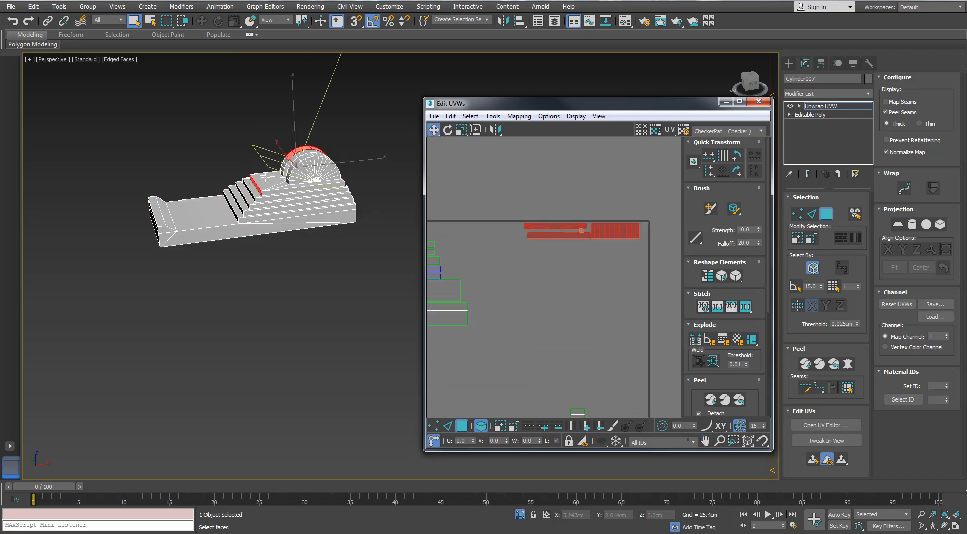
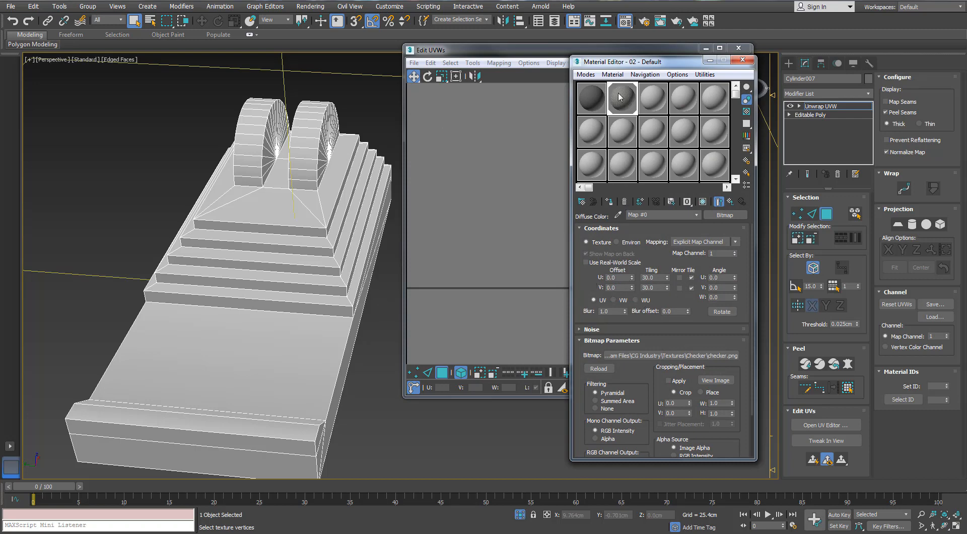
Show the checker texture on the base in the viewport and close the material and UV editors.
left_click(703, 203)
middle_click_drag(343, 224, 262, 230, "alt")
scroll(262, 229, "down", 5)
left_click(743, 60)
left_click(739, 48)
Select the lamp's long bent arm and convert it to an editable poly.
left_click(434, 217)
scroll(301, 308, "up", 4)
left_click(337, 207)
scroll(337, 208, "down", 2)
middle_click_drag(337, 212, 347, 331)
scroll(343, 237, "down", 3)
right_click(349, 248)
mouse_move(388, 346)
left_click(307, 357)
scroll(350, 258, "up", 4)
middle_click_drag(350, 259, 373, 252)
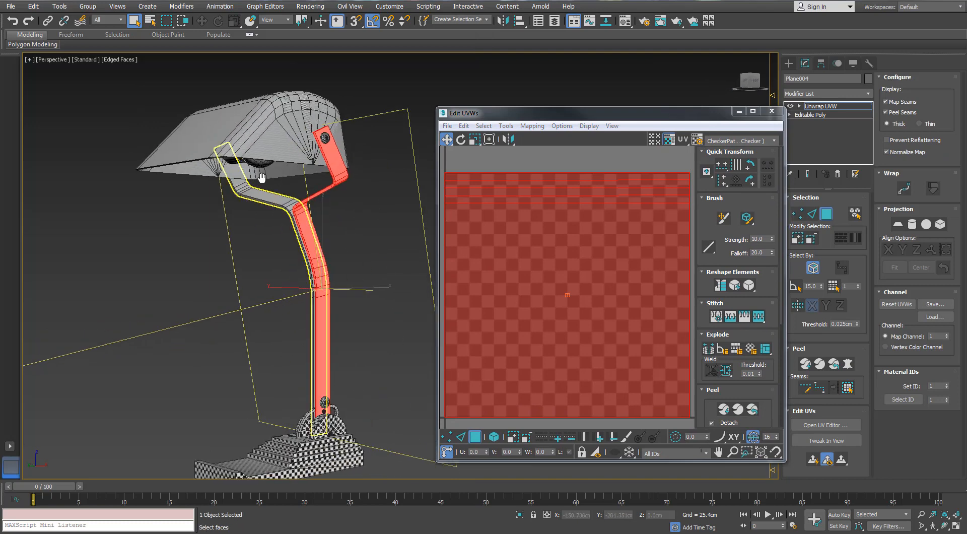
left_click(532, 126)
left_click(554, 152)
left_click(104, 82)
left_click(51, 119)
left_click(153, 112)
key("ctrl+z")
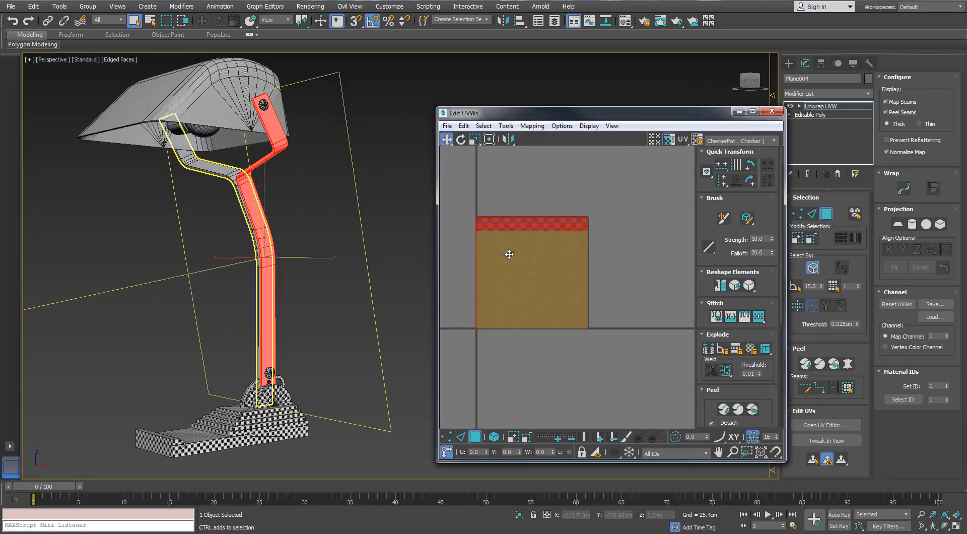
Isolate the arm, select the edges around its upper end cap and convert them to peel seams.
left_click(812, 213)
key("alt+q")
scroll(282, 151, "up", 5)
left_click(308, 167)
middle_click_drag(272, 201, 320, 192, "alt")
scroll(320, 181, "up", 4)
left_click(318, 182, "ctrl")
left_click(315, 156, "ctrl")
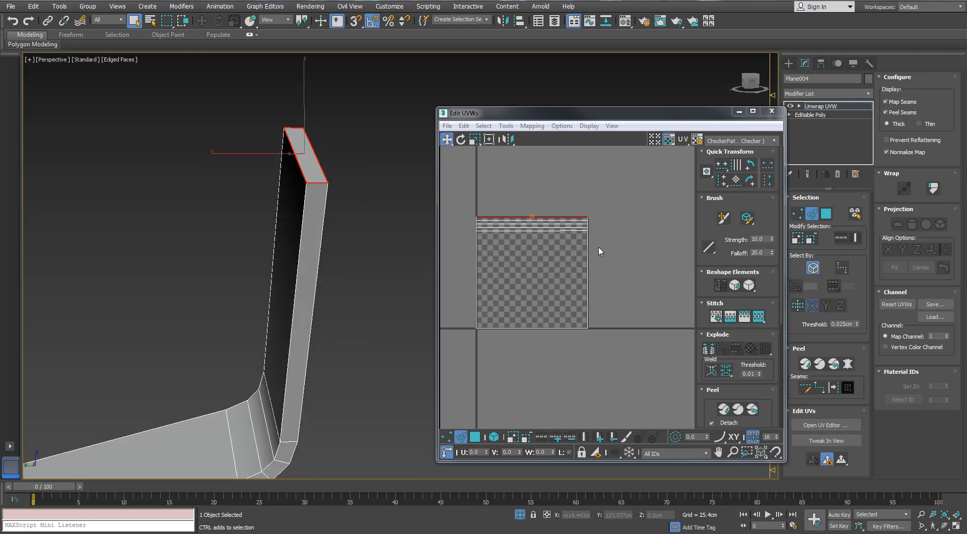
left_click(837, 389)
Select the arm's long corner edge loops and the edges of its lower end cap, and convert them to peel seams.
scroll(324, 253, "down", 6)
double_click(318, 189)
middle_click_drag(318, 189, 180, 216, "alt")
double_click(181, 214, "ctrl")
double_click(184, 214, "ctrl")
middle_click_drag(298, 292, 235, 66)
scroll(235, 238, "up", 6)
left_click(243, 176, "ctrl")
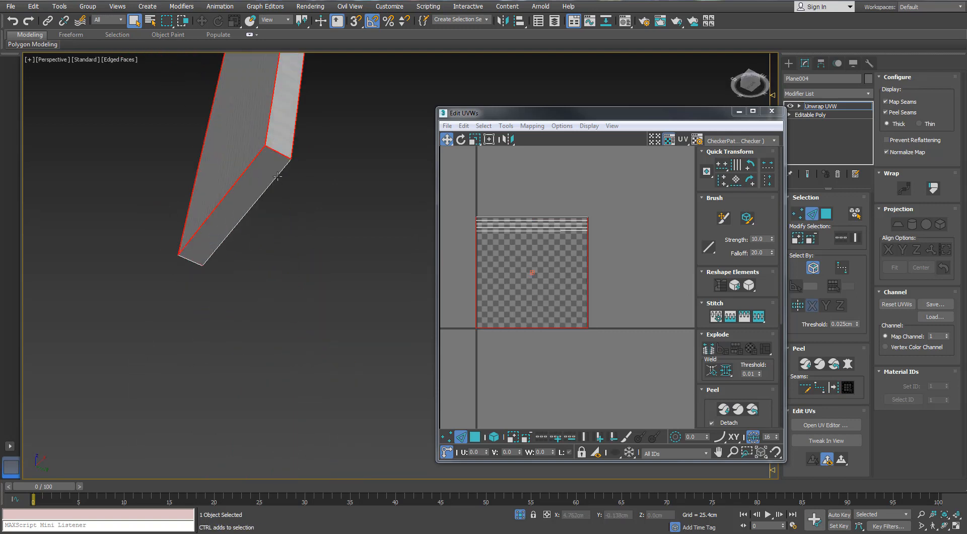
left_click(834, 387)
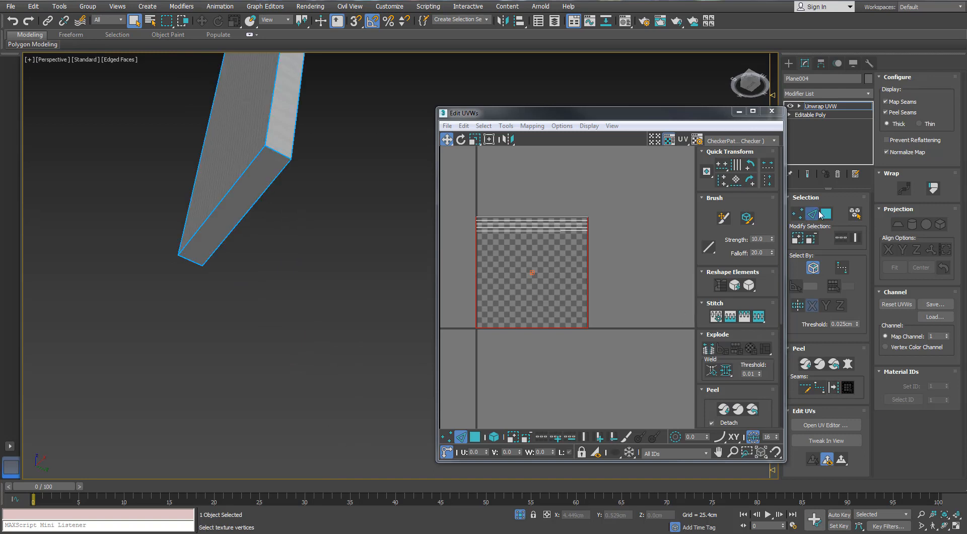
Quick-peel the arm's first broad side within its seams and move the shell outside the tile.
left_click(848, 387)
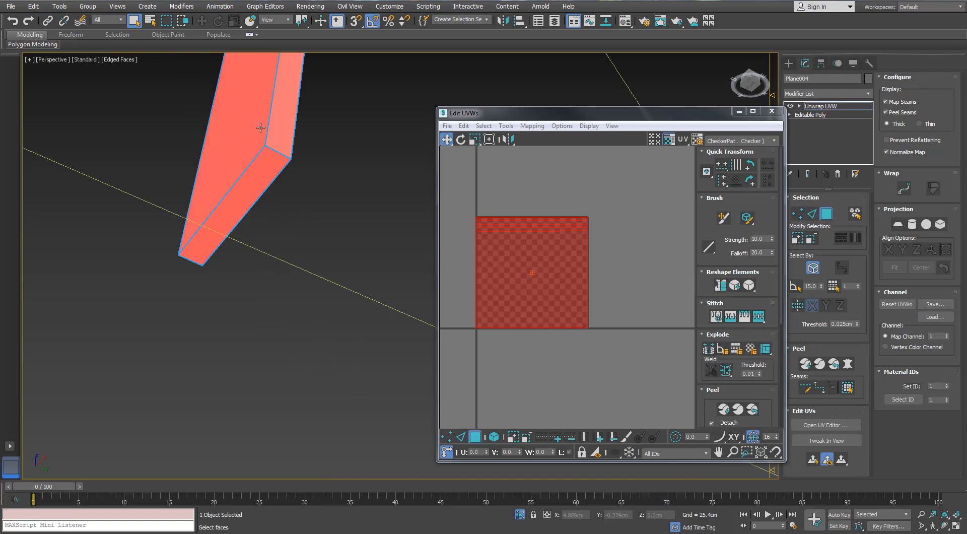
left_click(805, 363)
left_click_drag(546, 269, 640, 315)
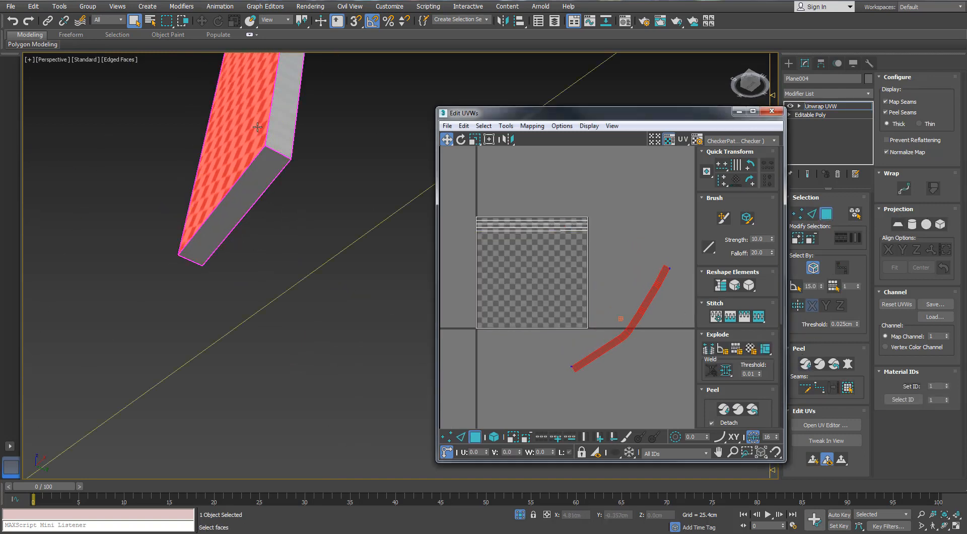
Select the adjoining narrow strip up to its seams, planar-map it and move its shell outside the tile.
left_click(277, 132)
left_click(848, 388)
left_click(721, 411)
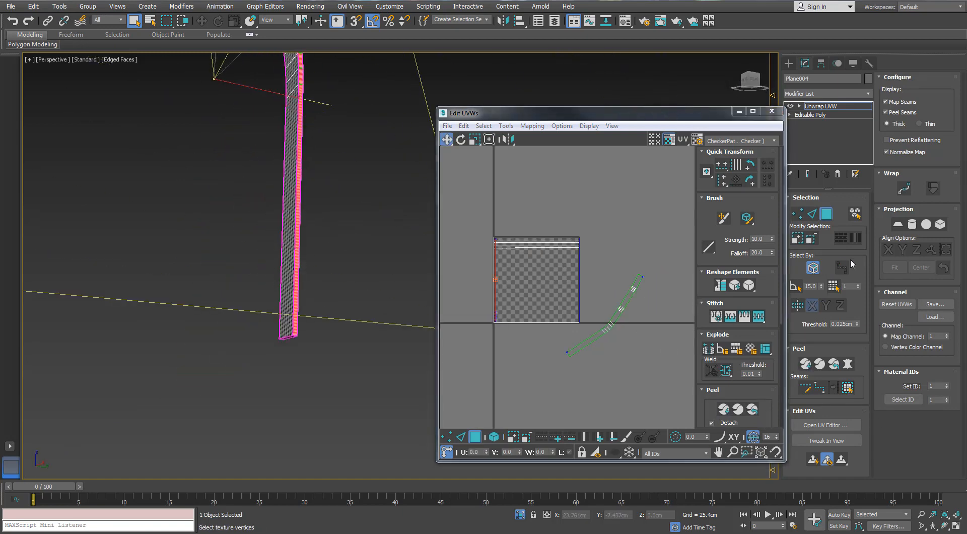
left_click(898, 224)
scroll(459, 283, "up", 7)
left_click(898, 224)
middle_click_drag(492, 352, 492, 352)
scroll(493, 352, "down", 5)
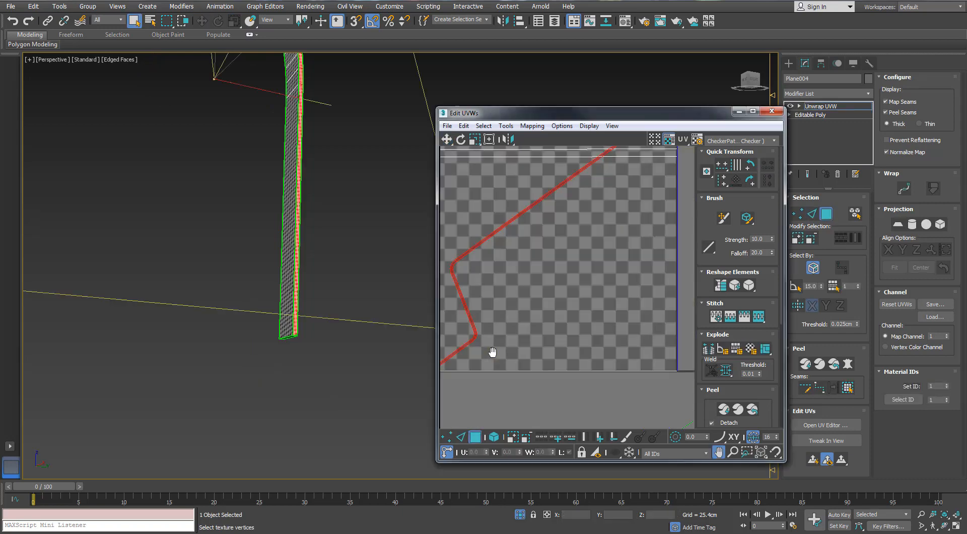
left_click_drag(461, 333, 624, 369)
key("ctrl+z")
key("ctrl+z")
scroll(299, 255, "up", 5)
scroll(298, 255, "down", 5)
middle_click_drag(491, 308, 530, 301)
Planar-map and peel the arm's opposite narrow strip, and move its shell out beside the tile.
middle_click_drag(418, 244, 317, 238, "alt")
scroll(149, 280, "up", 4)
left_click(155, 268)
left_click(848, 390)
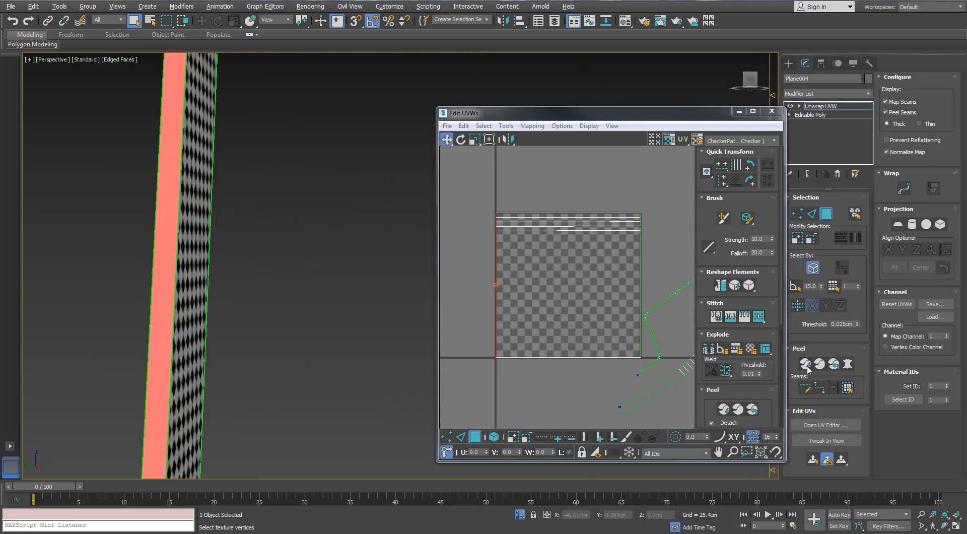
left_click(807, 366)
left_click(899, 229)
left_click(805, 364)
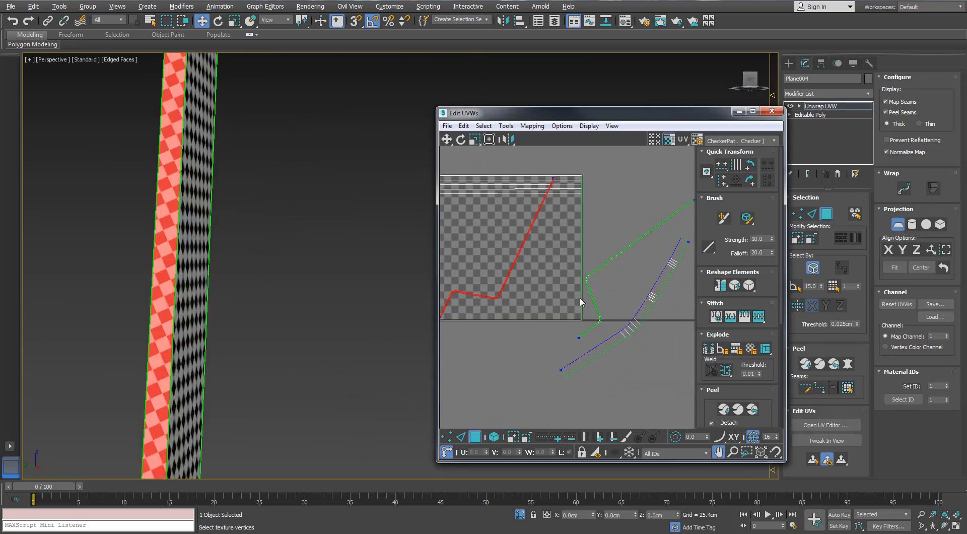
left_click(476, 437)
left_click(475, 437)
left_click_drag(503, 287, 653, 200)
Expand the selection on the arm's remaining broad side to its seams and quick-peel it.
left_click(558, 241)
left_click(849, 389)
middle_click_drag(167, 191, 272, 222, "alt")
left_click(806, 364)
scroll(545, 239, "down", 2)
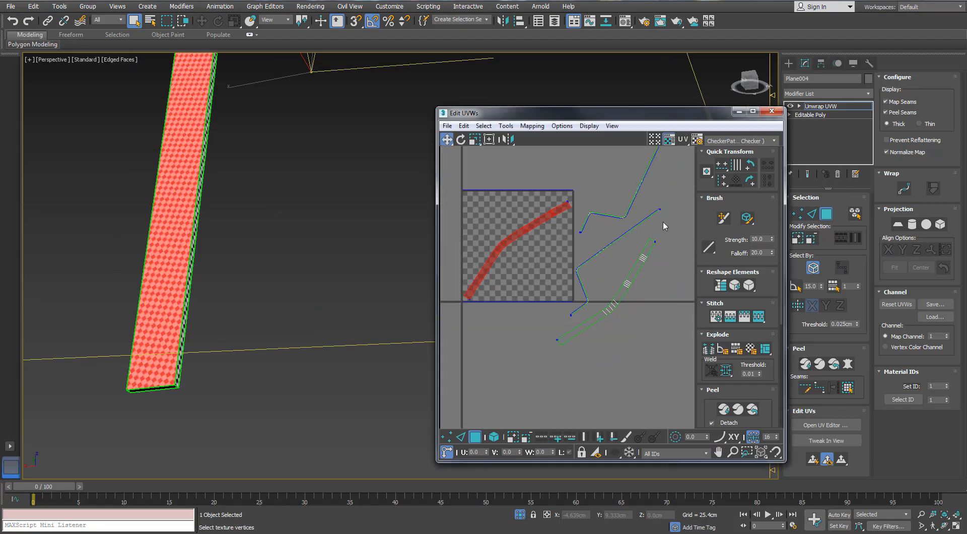
Maximize the UV editor, move the broad side shells below the tile and rotate them to run roughly horizontally.
left_click(753, 112)
left_click(572, 268)
key("5")
left_click_drag(578, 266, 444, 296)
key("e")
left_click_drag(451, 272, 302, 417)
key("w")
key("e")
key("w")
left_click_drag(449, 402, 449, 386)
Mirror and rotate the lower broad side shell so it runs parallel beneath the other one.
left_click(70, 19)
scroll(400, 281, "up", 2)
key("e")
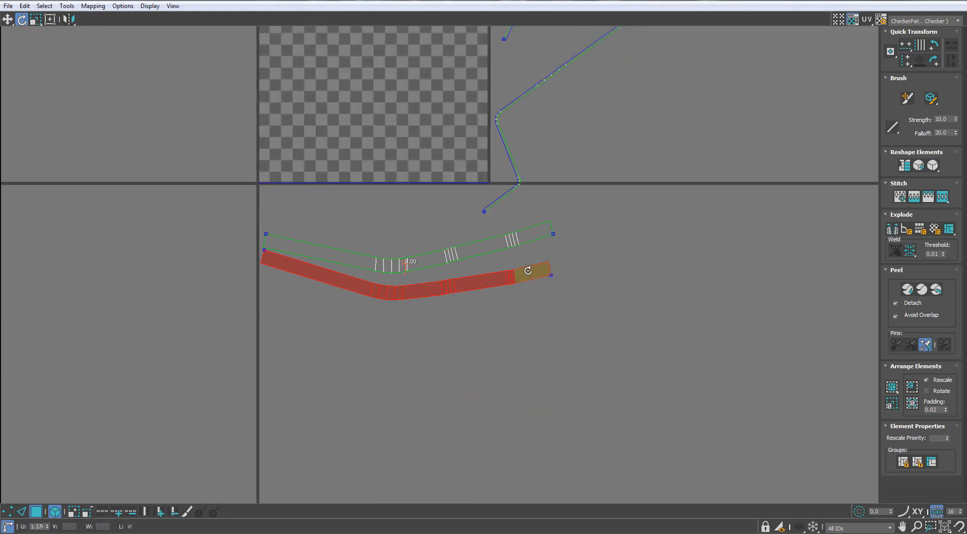
key("w")
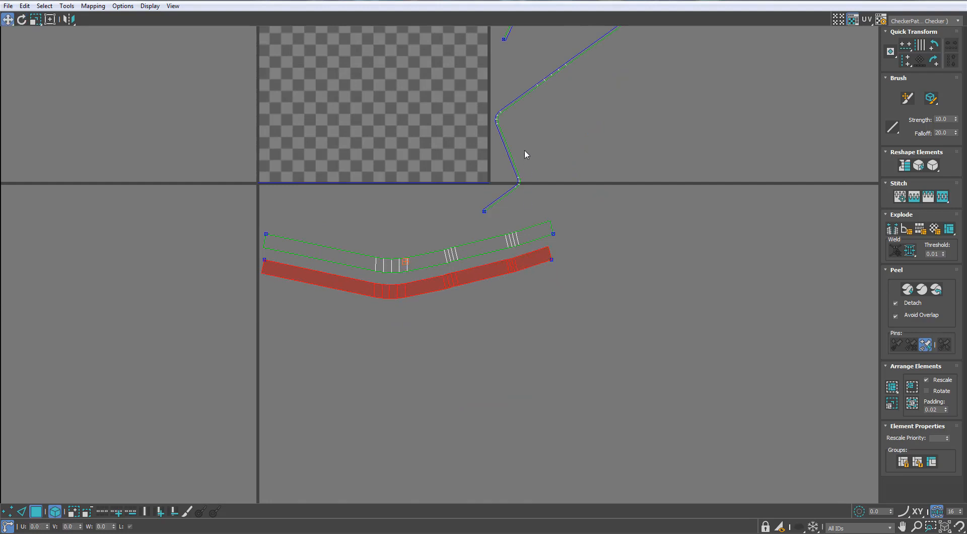
Move one narrow strip shell over the tile and rotate it until its long straight section is horizontal.
middle_click_drag(524, 155, 497, 278)
left_click_drag(523, 126, 303, 274)
key("e")
left_click_drag(418, 137, 406, 297)
key("w")
Rotate and mirror the second narrow strip shell to match the orientation of the first.
left_click(481, 228)
key("e")
left_click_drag(634, 126, 640, 196)
left_click(71, 19)
mouse_move(71, 19)
left_mouse_down()
mouse_move(69, 34)
mouse_move(71, 19)
left_mouse_up()
key("w")
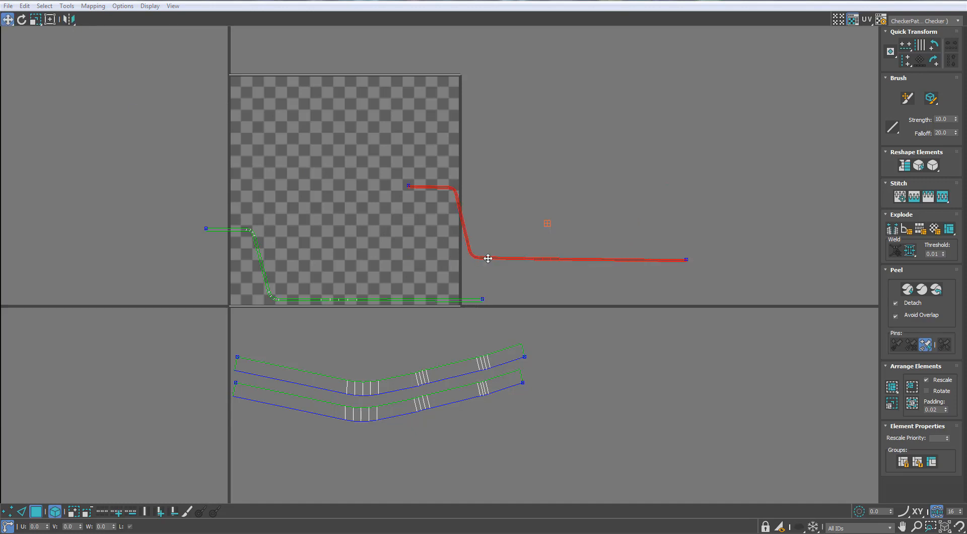
Place the second narrow strip shell closely beside the first and move the strips below the tile.
left_click_drag(515, 260, 305, 308)
left_click_drag(472, 313, 491, 484)
left_click(261, 324)
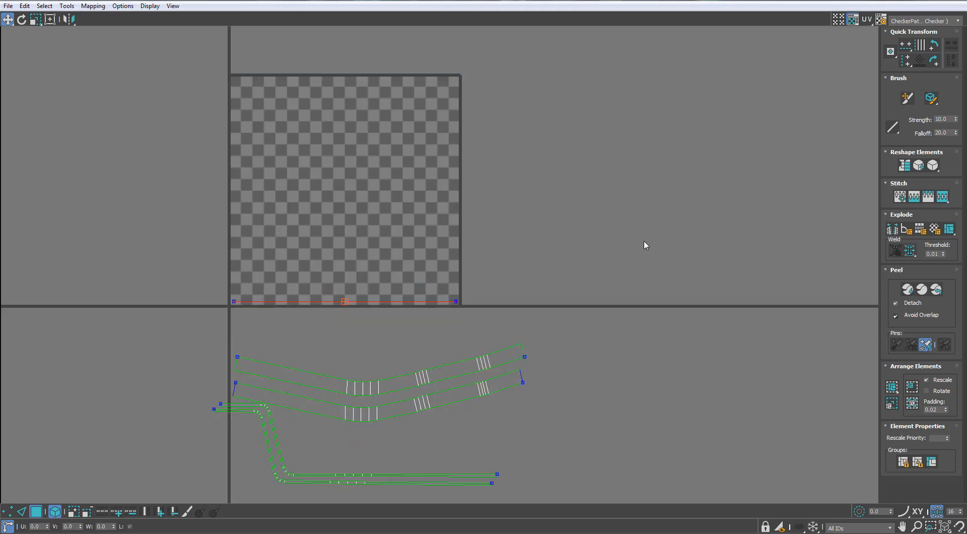
Select all of the arm's UV shells and pack them into the tile.
middle_click_drag(674, 244, 706, 218)
left_click_drag(771, 1, 666, 29)
scroll(642, 203, "down", 3)
left_click(779, 328)
double_click(665, 30)
key("ctrl+a")
left_click(912, 403)
Move the two broad side shells down beneath the narrow strip shells.
scroll(406, 219, "down", 2)
left_click(430, 170)
left_click_drag(434, 129, 405, 307)
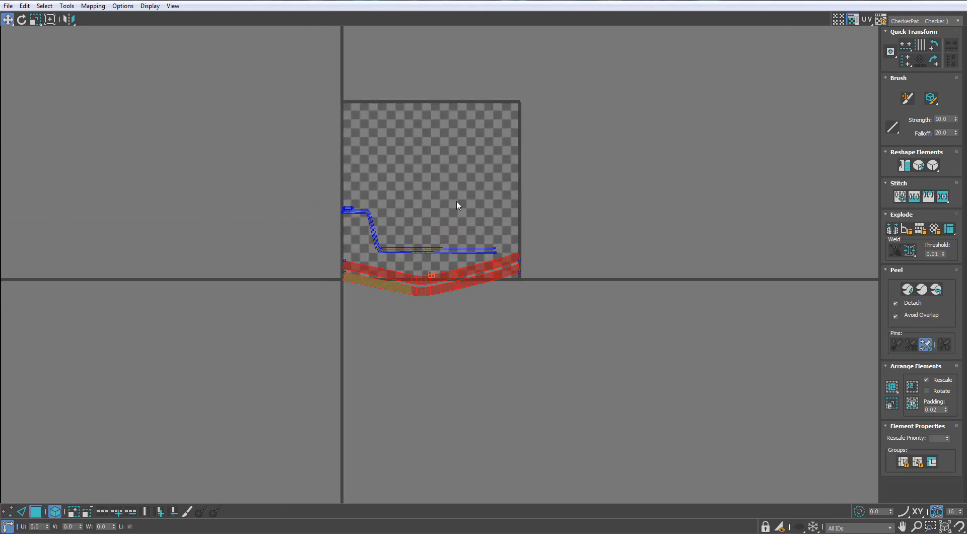
Scale all the arm shells down together below the tile to match the base's checker density.
key("ctrl+a")
scroll(404, 238, "up", 2)
key("r")
left_click_drag(551, 283, 455, 374)
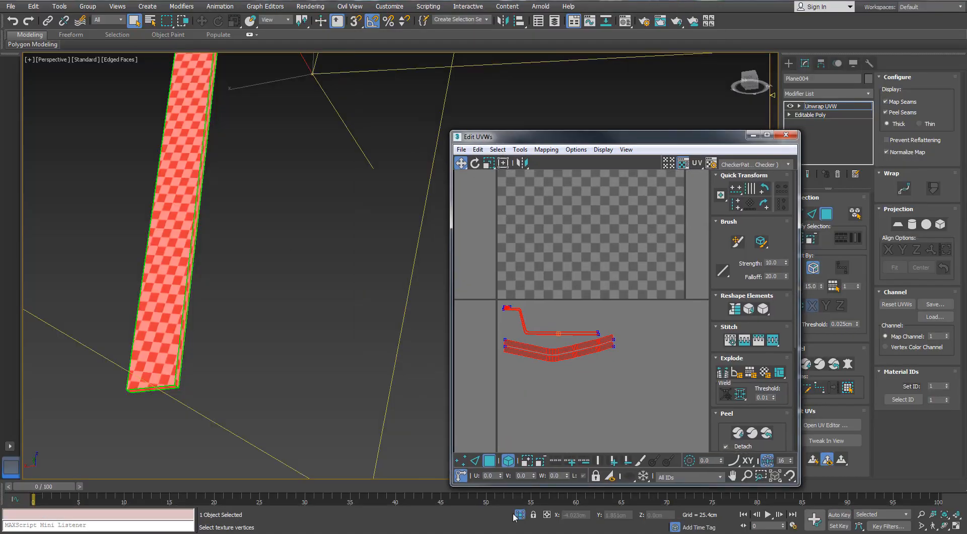
scroll(243, 255, "down", 5)
scroll(260, 395, "up", 10)
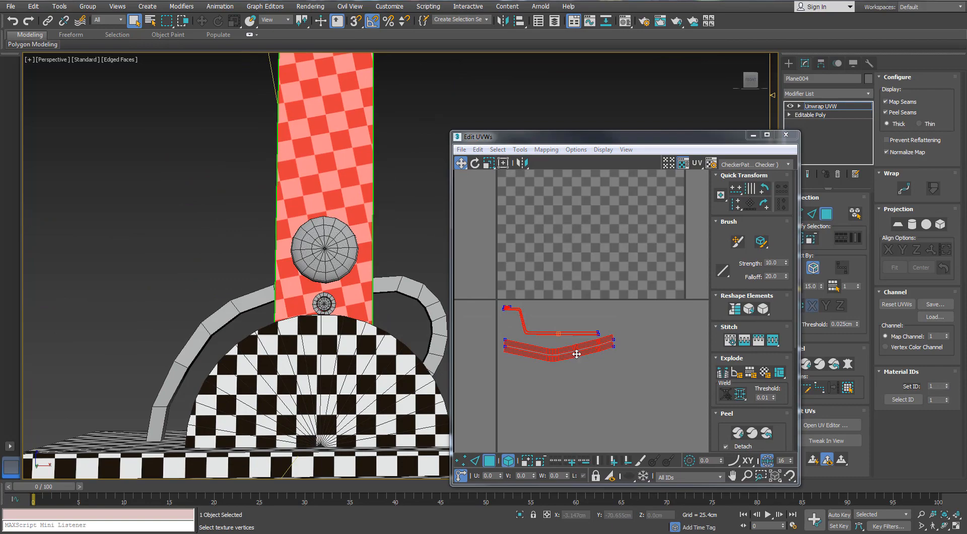
left_click_drag(582, 351, 583, 351)
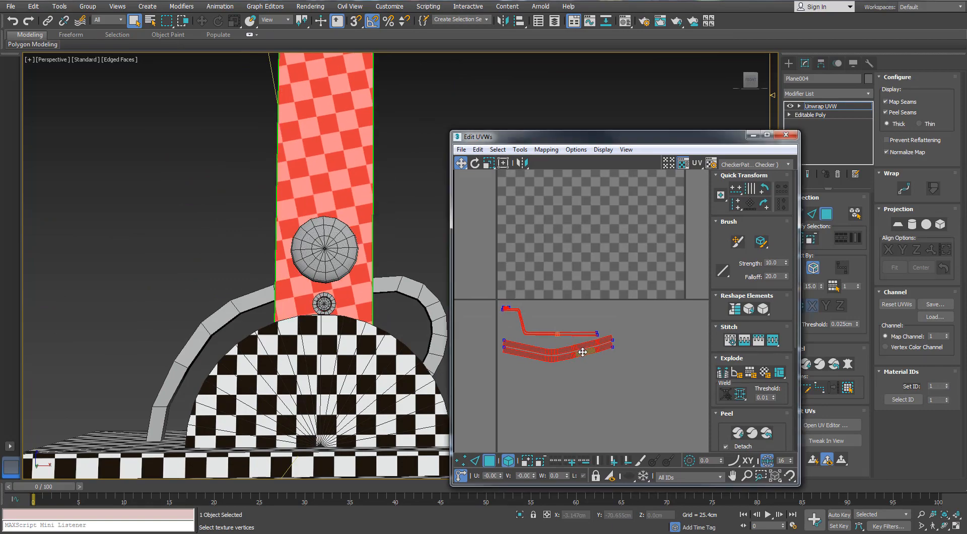
Deselect the finished arm, select the second lamp arm and convert it to an editable poly.
left_click(255, 245)
middle_click_drag(255, 244, 323, 262, "alt")
scroll(383, 254, "down", 4)
middle_click_drag(404, 251, 448, 232, "alt")
right_click(824, 114)
left_click(387, 240)
left_click(824, 216)
left_click(214, 222)
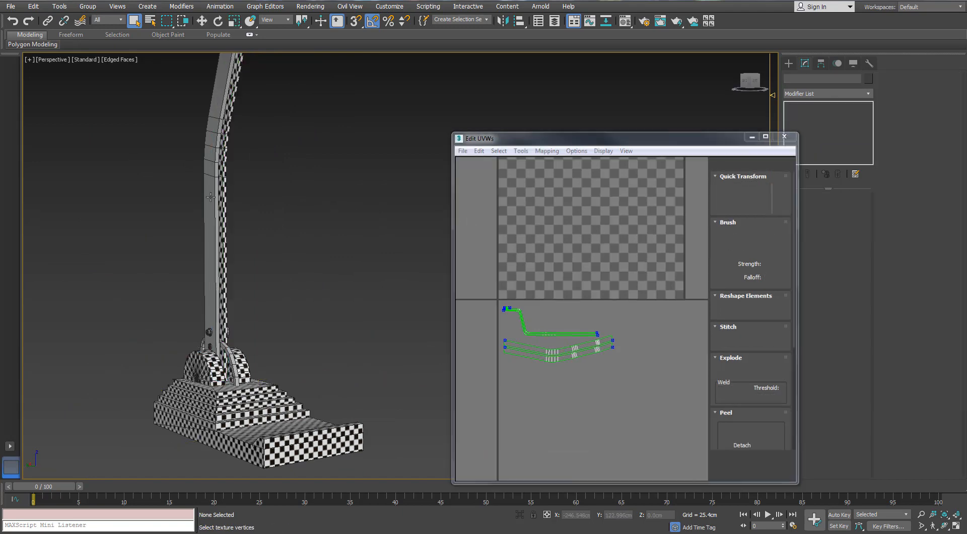
right_click(212, 146)
mouse_move(233, 250)
left_click(199, 257)
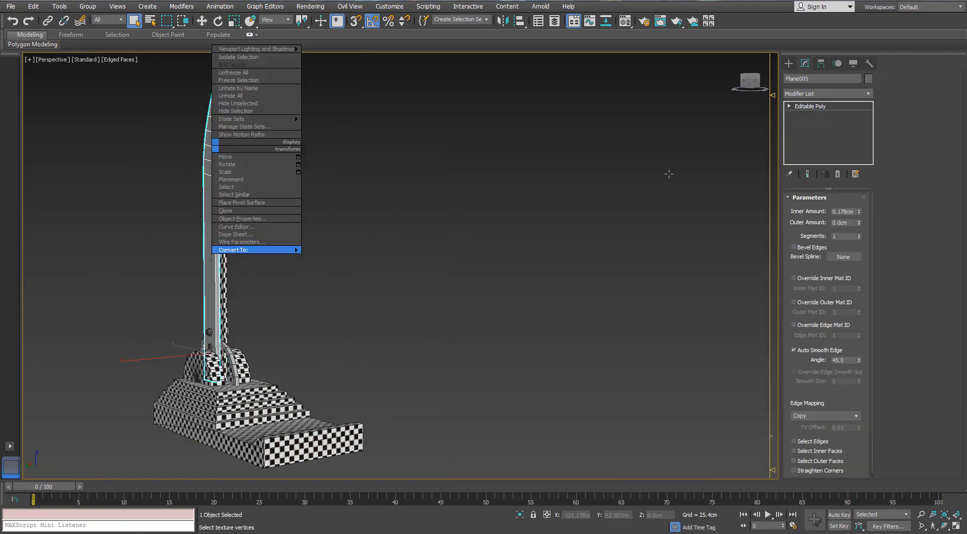
right_click(798, 120)
left_click(812, 128)
Select the edge loop running across one end of the lampshade and deselect the extra edge at its rim.
left_click(443, 204)
middle_click_drag(443, 204, 240, 216, "alt")
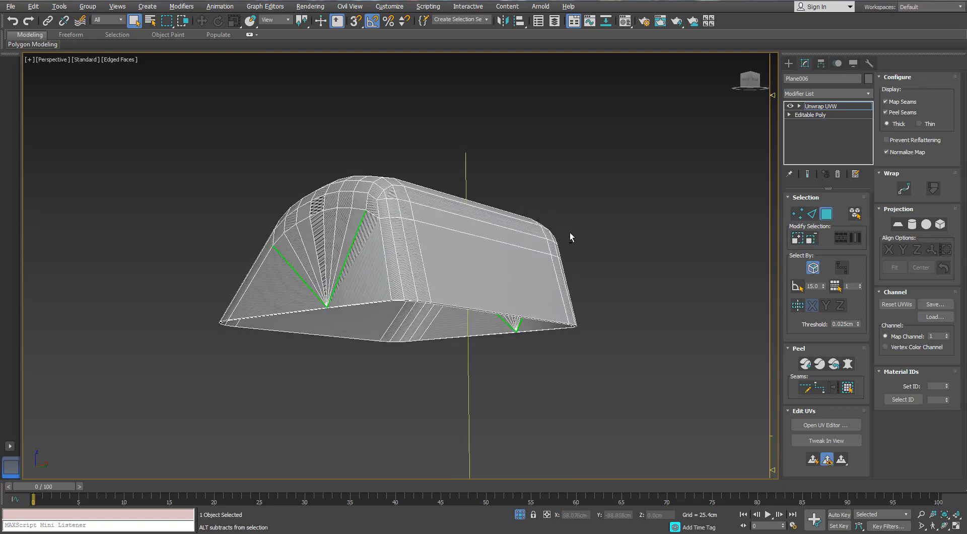
middle_click_drag(570, 232, 583, 256, "alt")
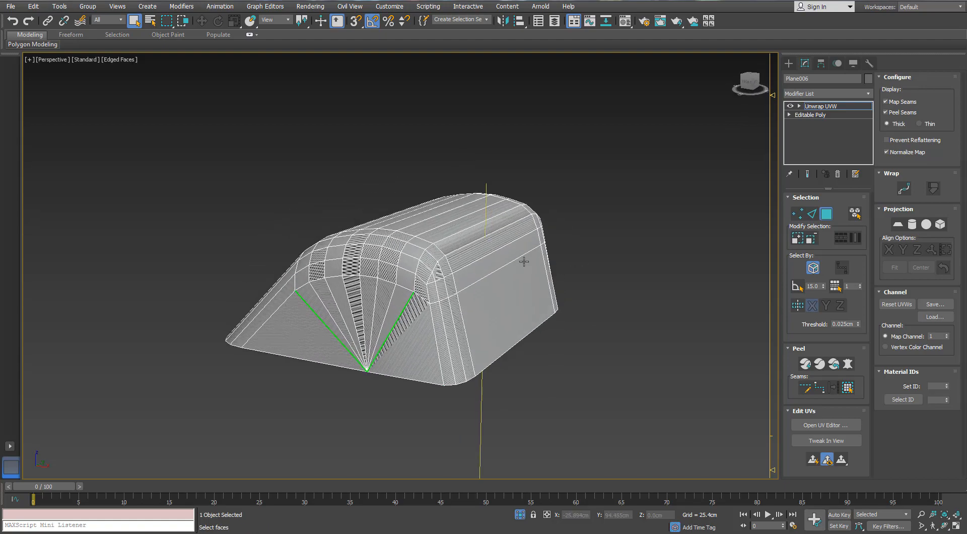
middle_click_drag(518, 280, 569, 237, "alt")
scroll(514, 213, "up", 3)
mouse_move(514, 213)
middle_mouse_down("alt")
mouse_move(518, 193)
mouse_move(522, 208)
middle_mouse_up("alt")
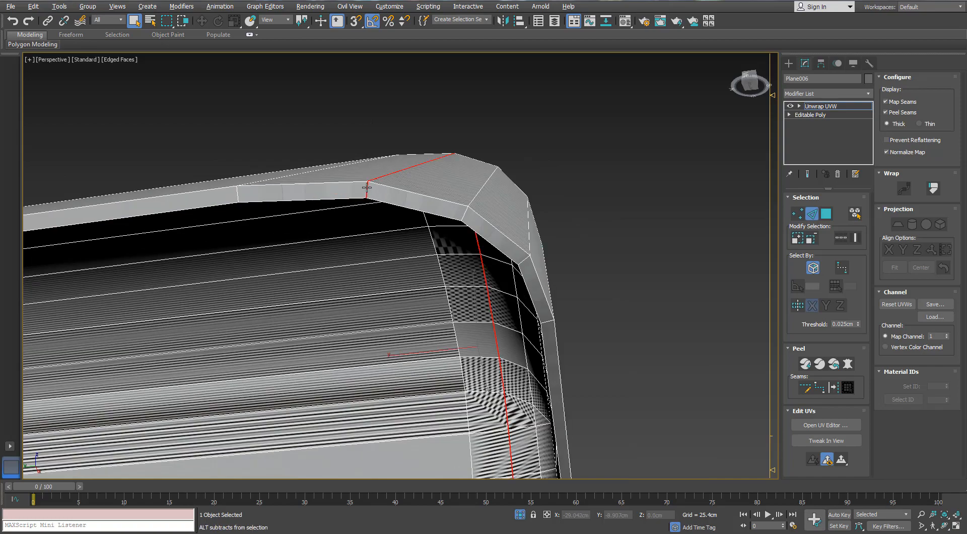
left_click(367, 188, "alt")
Show the lampshade in wireframe and deselect the middle of the edge loop, keeping only its two side sections.
middle_click_drag(367, 187, 359, 292, "alt")
scroll(380, 288, "down", 6)
middle_click_drag(296, 314, 418, 301, "alt")
scroll(455, 308, "up", 5)
key("F3")
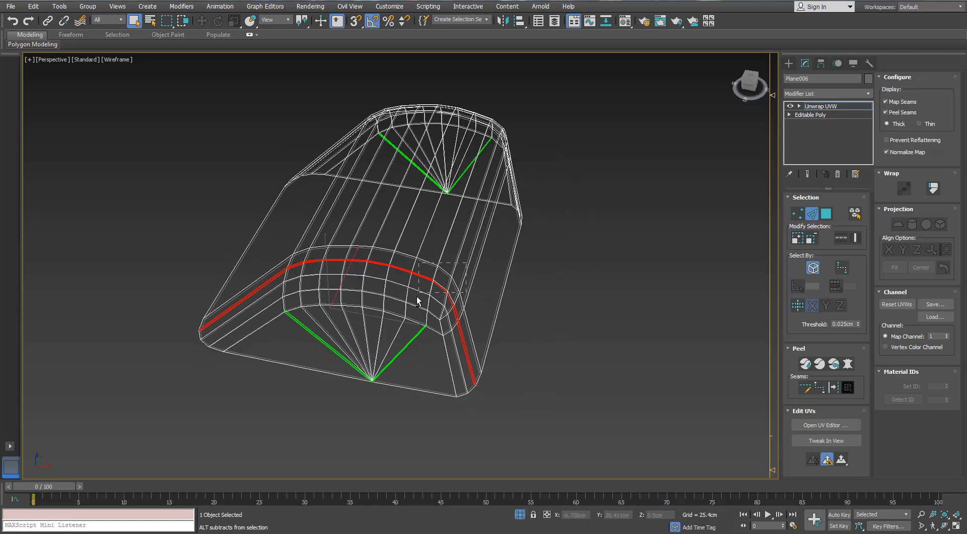
middle_click_drag(349, 251, 355, 278, "alt")
mouse_move(291, 260)
middle_mouse_down("alt")
mouse_move(306, 259)
mouse_move(284, 155)
middle_mouse_up("alt")
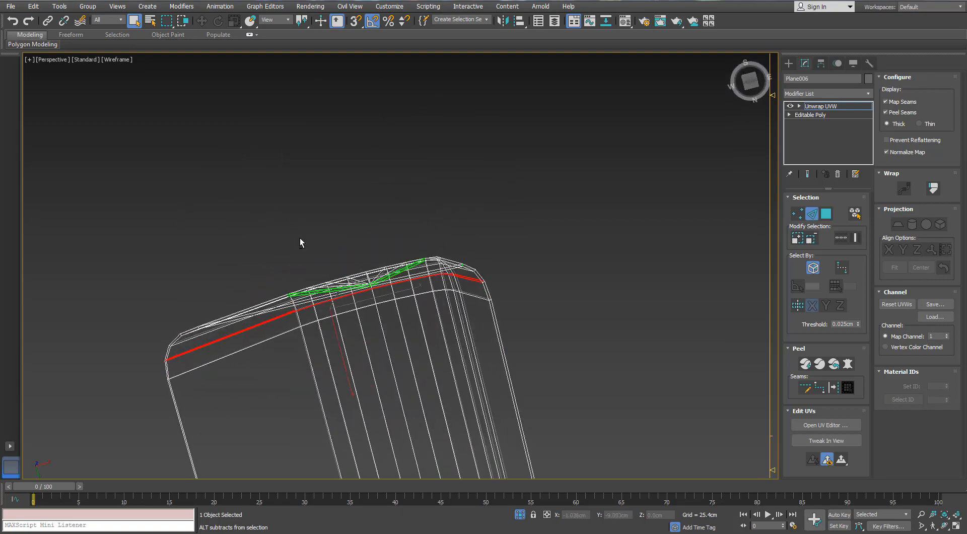
middle_click_drag(327, 326, 325, 331, "alt")
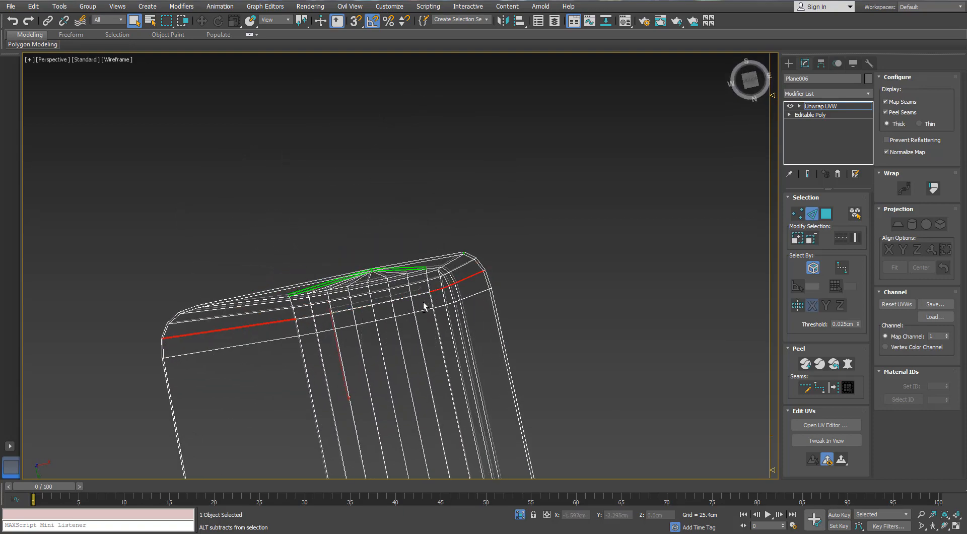
Return the lampshade to shaded edged faces and convert the inner corner edges on both sides into peel seams.
mouse_move(367, 306)
middle_mouse_down("alt")
mouse_move(371, 406)
mouse_move(363, 417)
mouse_move(398, 318)
mouse_move(346, 216)
mouse_move(406, 253)
mouse_move(519, 207)
mouse_move(382, 275)
mouse_move(514, 415)
mouse_move(519, 361)
mouse_move(529, 360)
mouse_move(513, 356)
mouse_move(550, 282)
middle_mouse_up("alt")
key("F3")
double_click(530, 310)
left_click(580, 161, "ctrl")
middle_click_drag(569, 282, 573, 241, "alt")
left_click(830, 392)
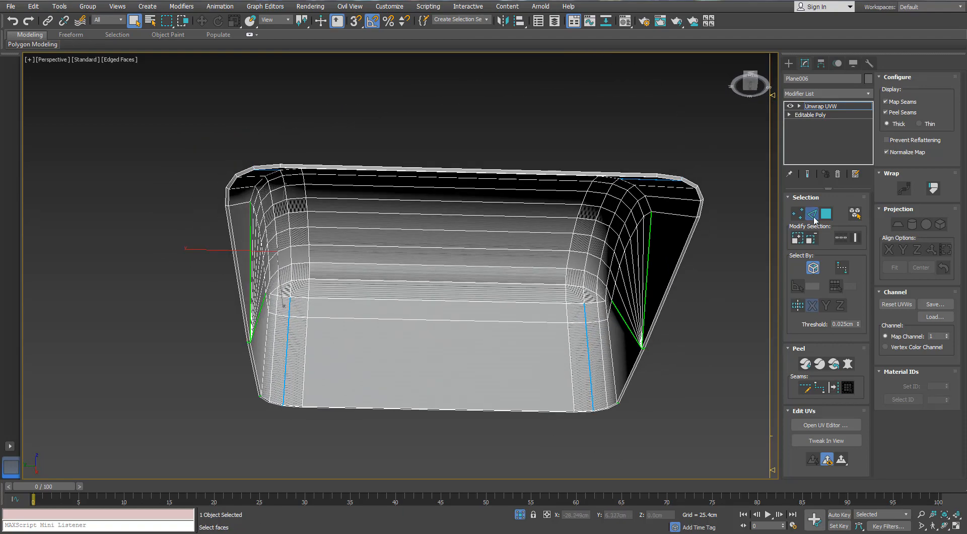
key("3")
left_click(636, 225)
key("ctrl+z")
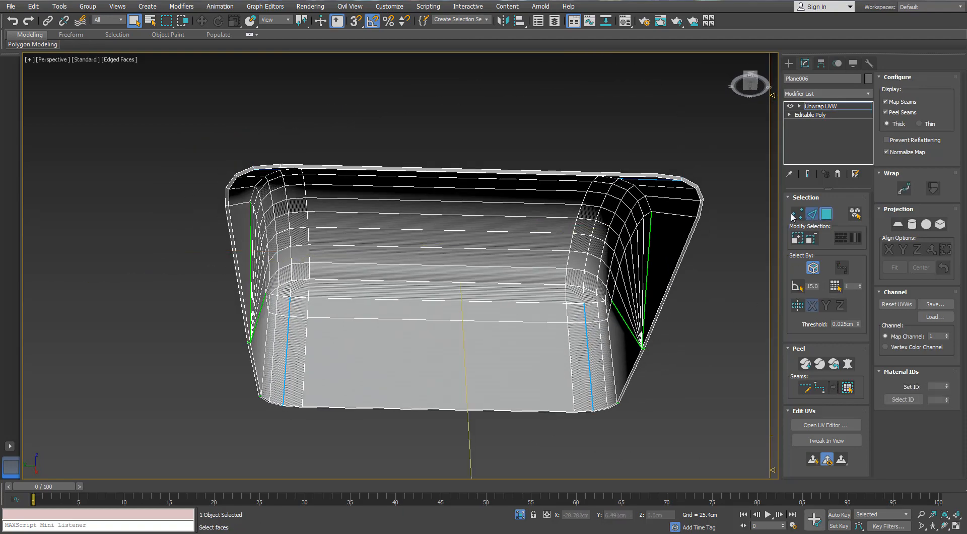
Select the edge loops along both borders of the lampshade's rim and convert them into peel seams.
left_click(812, 214)
double_click(666, 175)
scroll(666, 175, "up", 4)
double_click(677, 186, "ctrl")
left_click(833, 390)
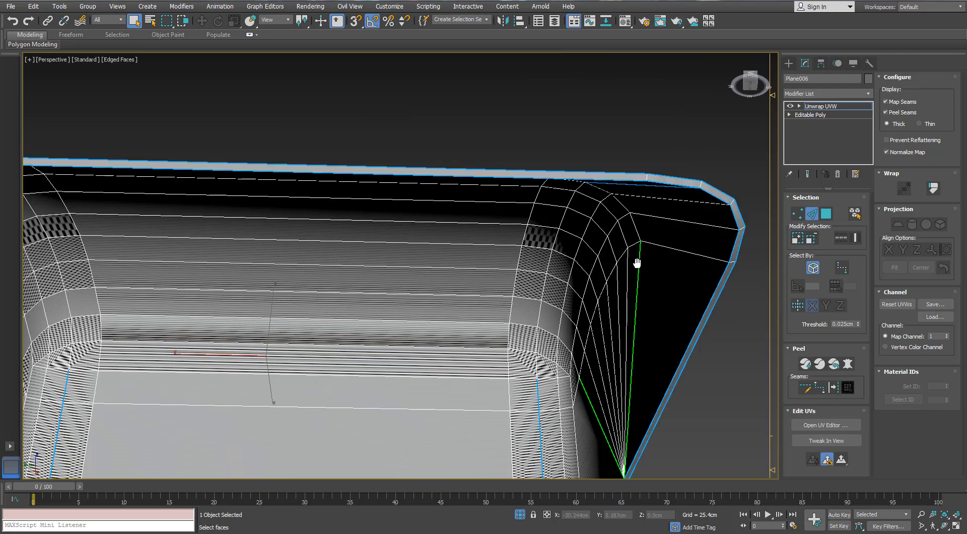
Hide the map seams and expand a face selection inside the lampshade to the peel seams.
scroll(635, 269, "down", 4)
left_click(825, 214)
left_click(517, 253)
left_click(886, 103)
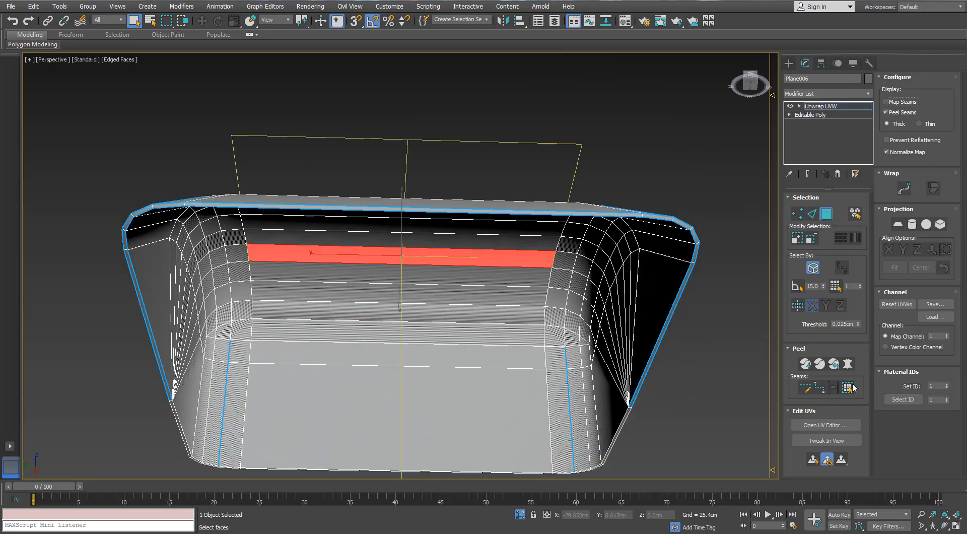
left_click(849, 388)
Select the edge loop on the unmarked part of the lampshade's rim and add it to the peel seams.
scroll(566, 261, "down", 3)
middle_click_drag(566, 262, 593, 220, "alt")
key("2")
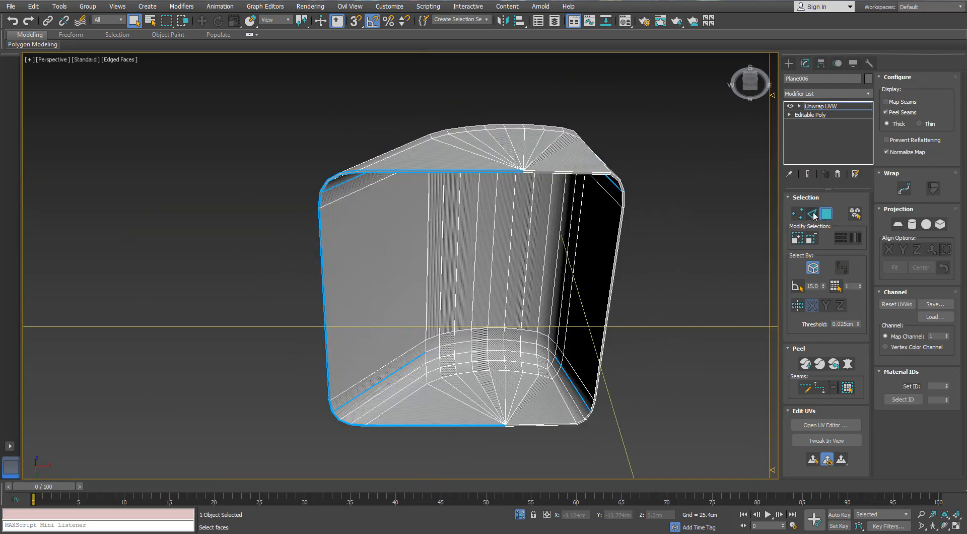
scroll(547, 175, "up", 3)
double_click(547, 177)
left_click(834, 387)
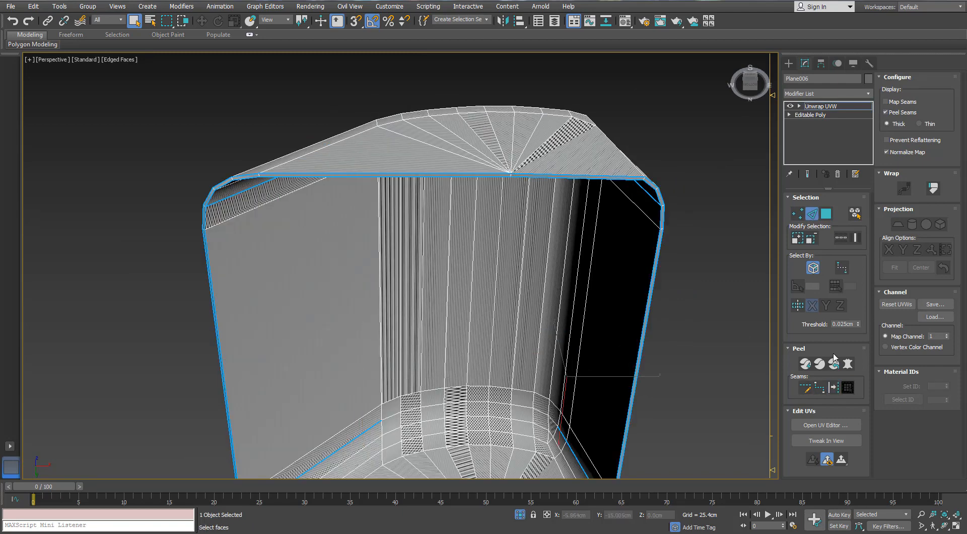
Select a face inside the lampshade and expand the selection to the seams so it covers the whole inner surface.
left_click(827, 217)
left_click(570, 238)
left_click(848, 388)
scroll(451, 269, "down", 3)
middle_click_drag(452, 269, 513, 276, "alt")
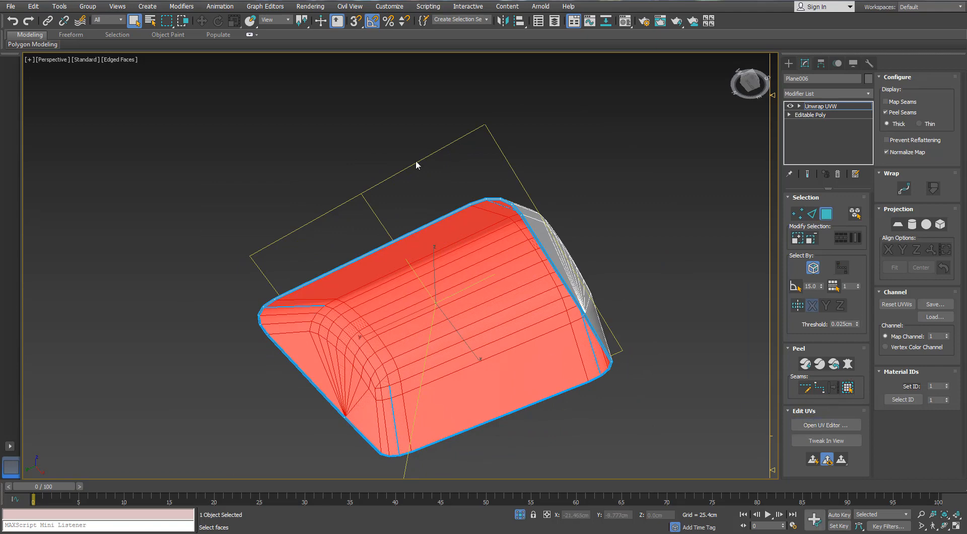
Open the UV editor and run and commit a pelt map on the inner lampshade faces.
left_click(827, 425)
left_click(848, 364)
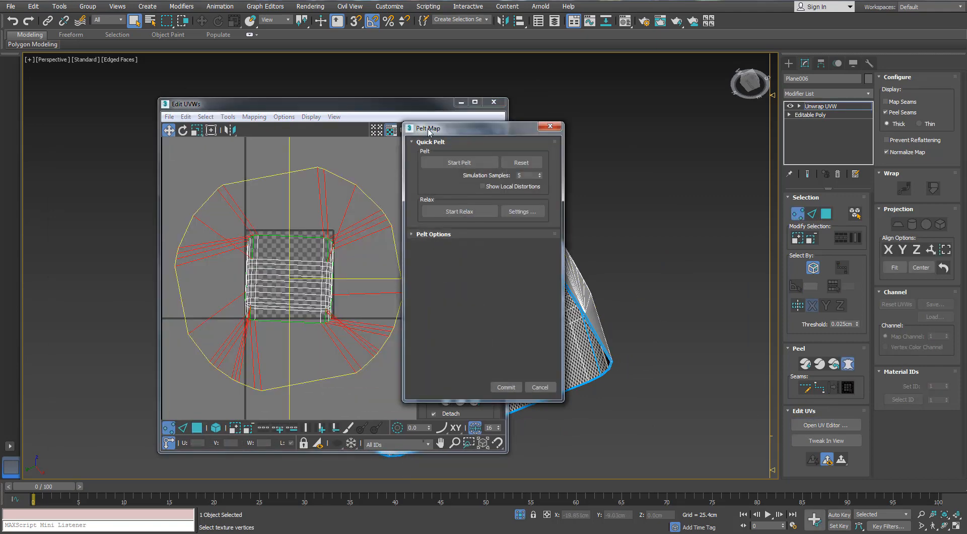
left_click_drag(434, 129, 629, 152)
left_click(663, 187)
left_click(663, 187)
left_click(701, 410)
Quick-peel the inner lampshade shell and move it outside the checker tile in the enlarged UV editor.
middle_click_drag(579, 323, 650, 272, "alt")
left_click(446, 400)
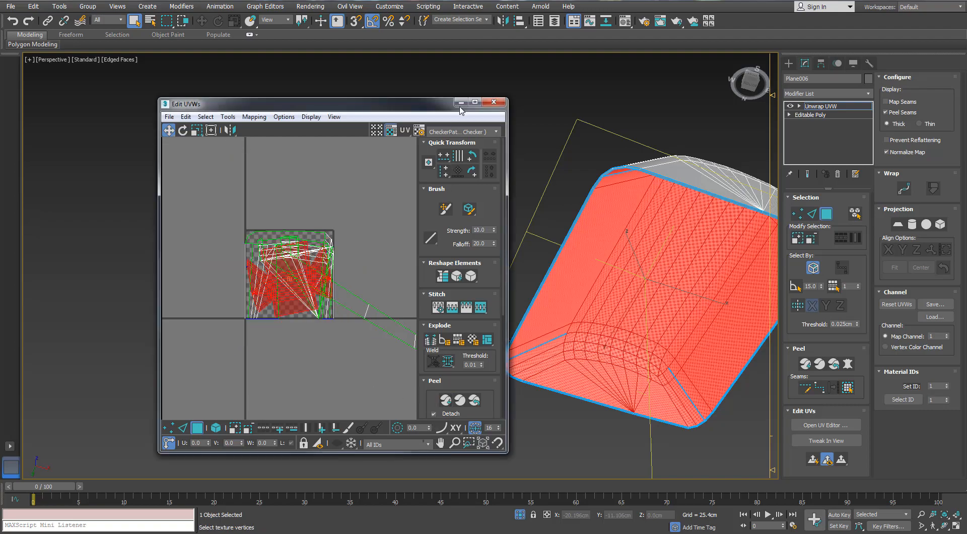
left_click(475, 102)
scroll(305, 288, "up", 3)
left_click_drag(432, 285, 249, 332)
key("e")
key("w")
scroll(273, 325, "up", 2)
middle_click_drag(285, 330, 380, 313)
scroll(379, 309, "up", 2)
Relax the inner lampshade shell with the Relax tool, close the tool and deselect the shell.
left_click(66, 6)
left_click(53, 179)
left_click(114, 79)
left_click(126, 82)
left_click(133, 17)
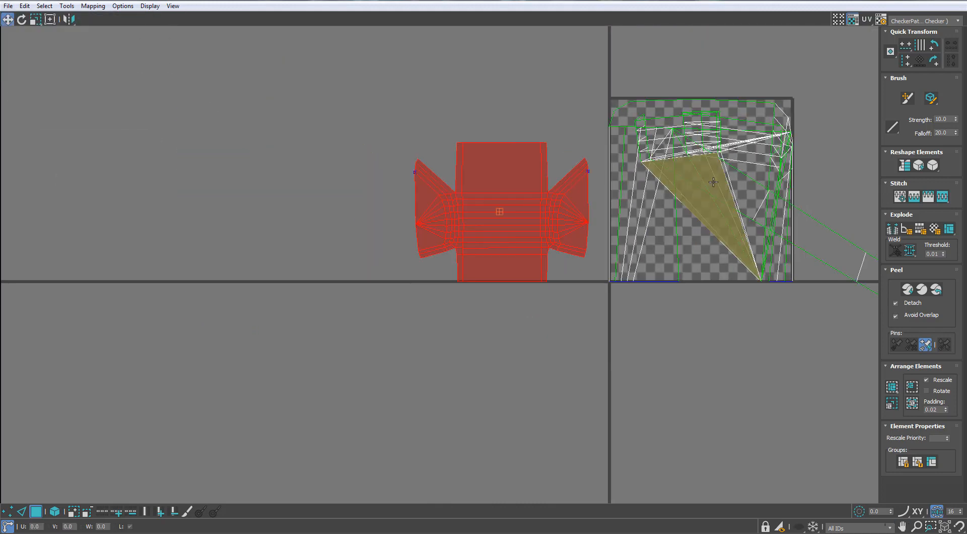
left_click(713, 182)
Select the lampshade's whole outer surface up to the seams and commit a pelt map for it.
left_click_drag(488, 1, 319, 128)
middle_click_drag(622, 217, 641, 174, "alt")
middle_click_drag(641, 174, 358, 141)
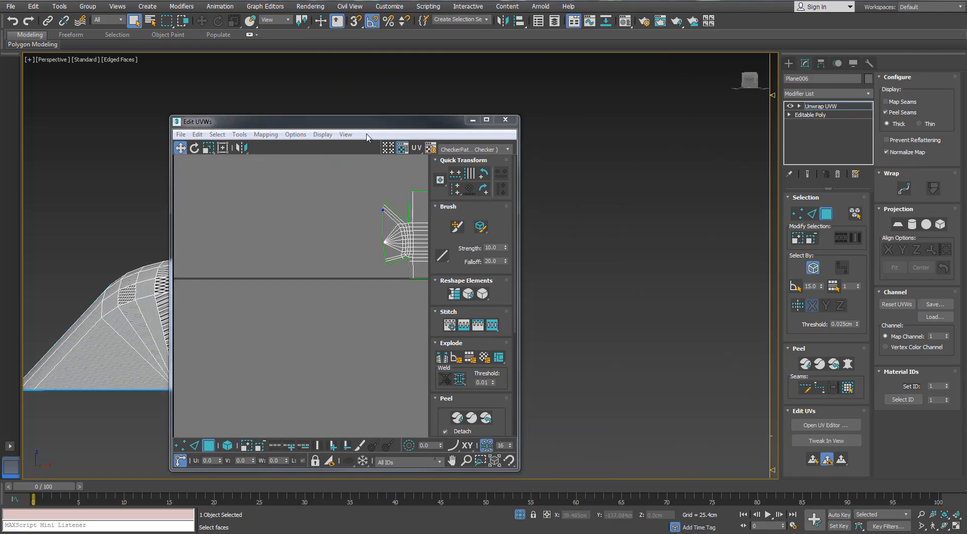
left_click_drag(373, 123, 621, 93)
middle_click_drag(322, 284, 257, 320, "alt")
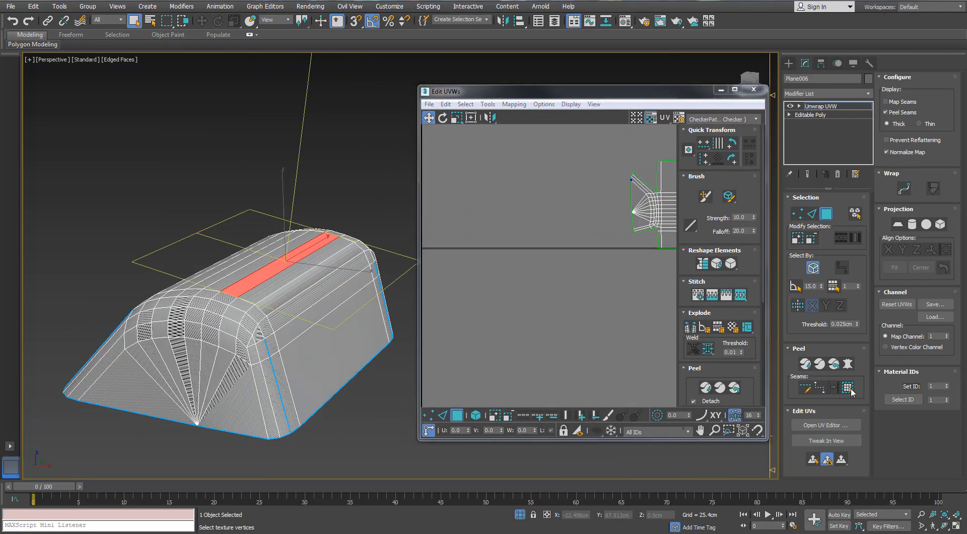
left_click(849, 388)
left_click(848, 364)
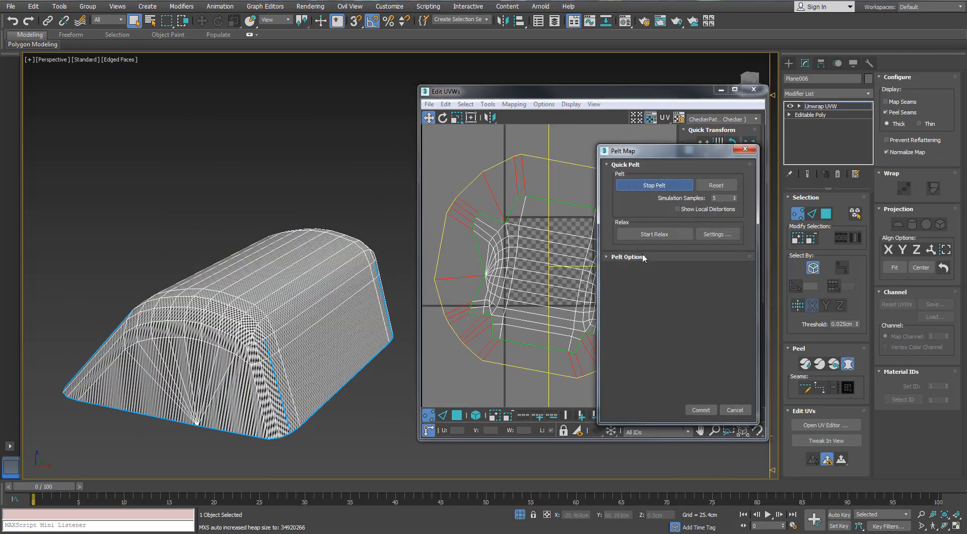
left_click(700, 409)
Quick-peel the outer lampshade shell and place it directly above the inner shell.
scroll(597, 220, "down", 2)
left_click_drag(597, 220, 522, 237)
scroll(521, 237, "up", 1)
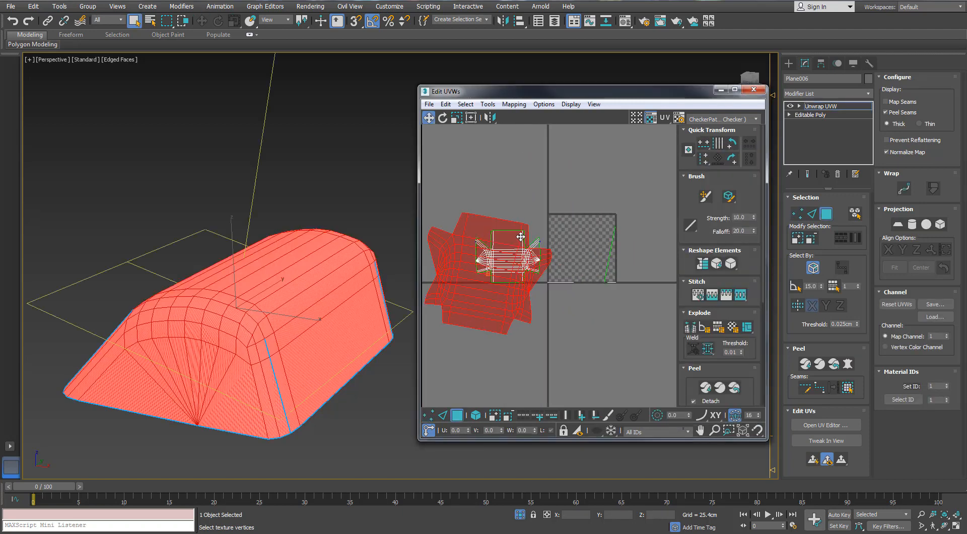
left_click(708, 391)
left_click_drag(578, 244, 504, 121)
scroll(510, 249, "up", 3)
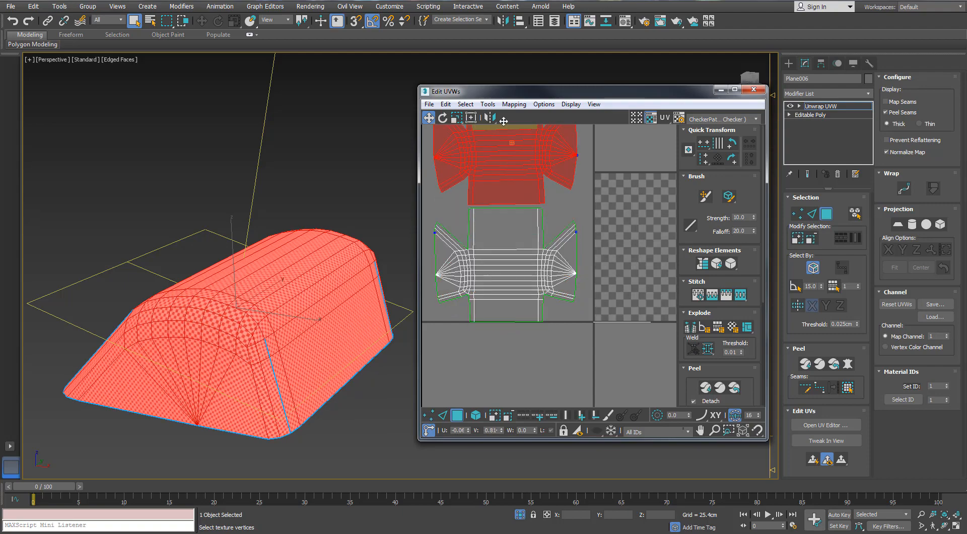
Select the remaining rim faces in the UV tile and apply a planar projection to them.
scroll(529, 217, "down", 4)
middle_click_drag(600, 223, 592, 224)
left_click(618, 234)
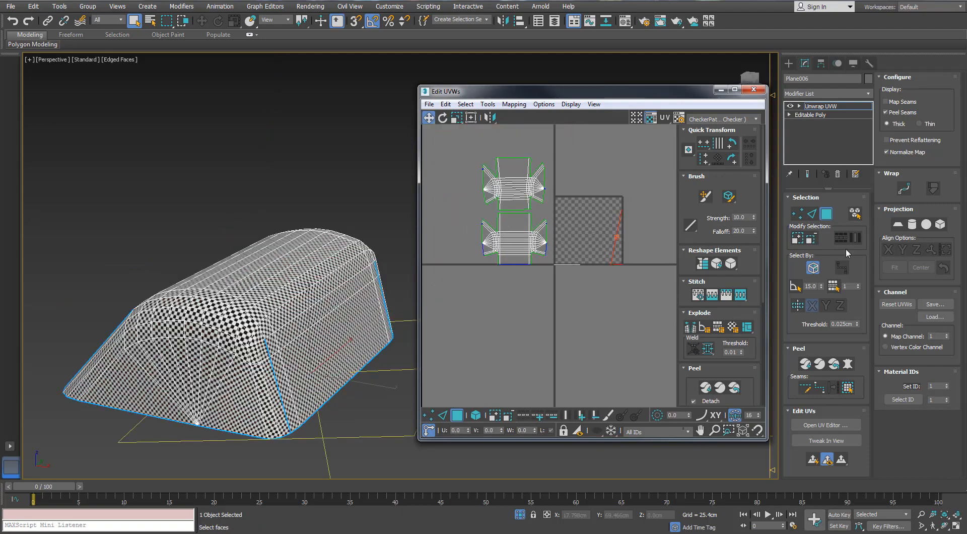
left_click(898, 224)
scroll(578, 206, "up", 2)
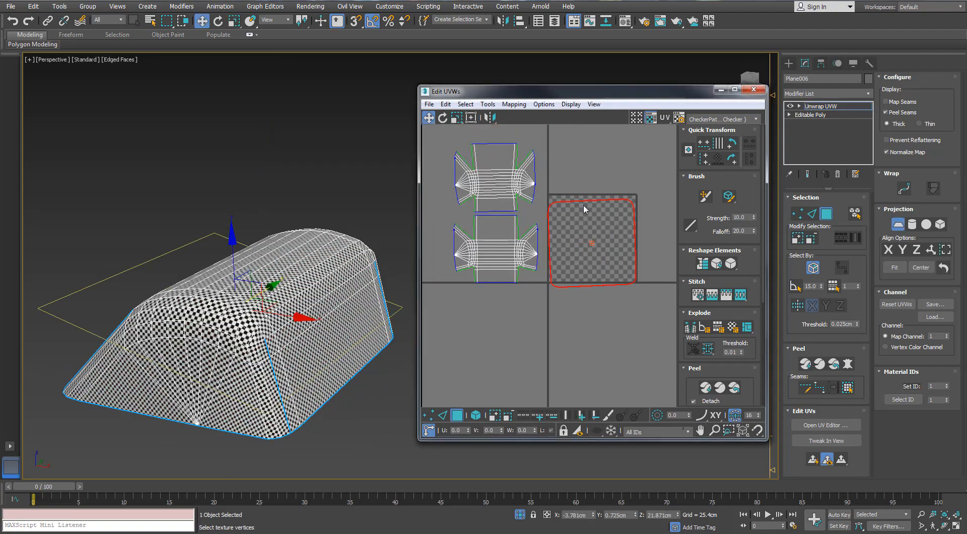
Move the rim shell beside the two lampshade shells, rotate it level and align it with the tile's baseline.
scroll(569, 270, "down", 3)
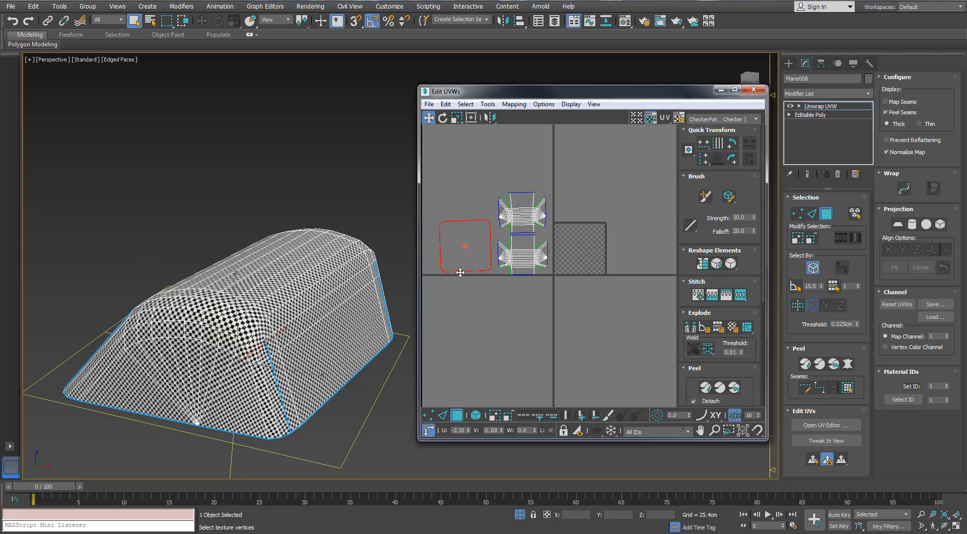
scroll(482, 271, "up", 2)
left_click_drag(502, 271, 502, 272)
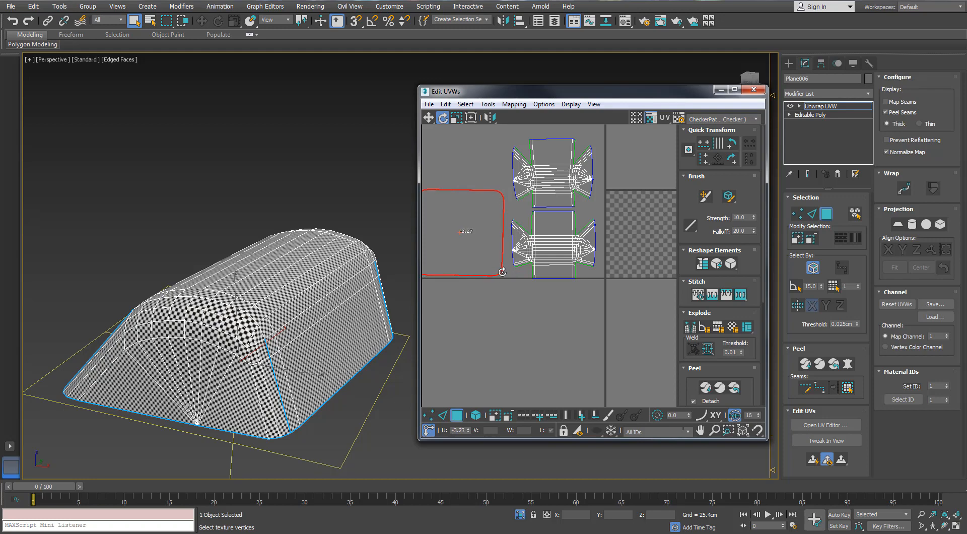
key("w")
left_click_drag(502, 272, 504, 275)
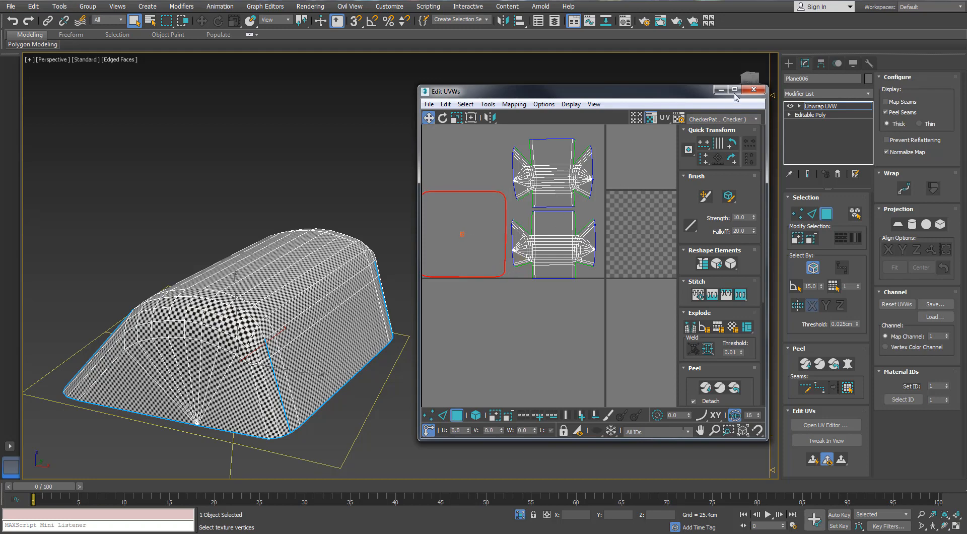
Enlarge the UV editor, select the lampshade shells as whole elements and relax them by polygon angles.
left_click(735, 90)
scroll(482, 170, "up", 2)
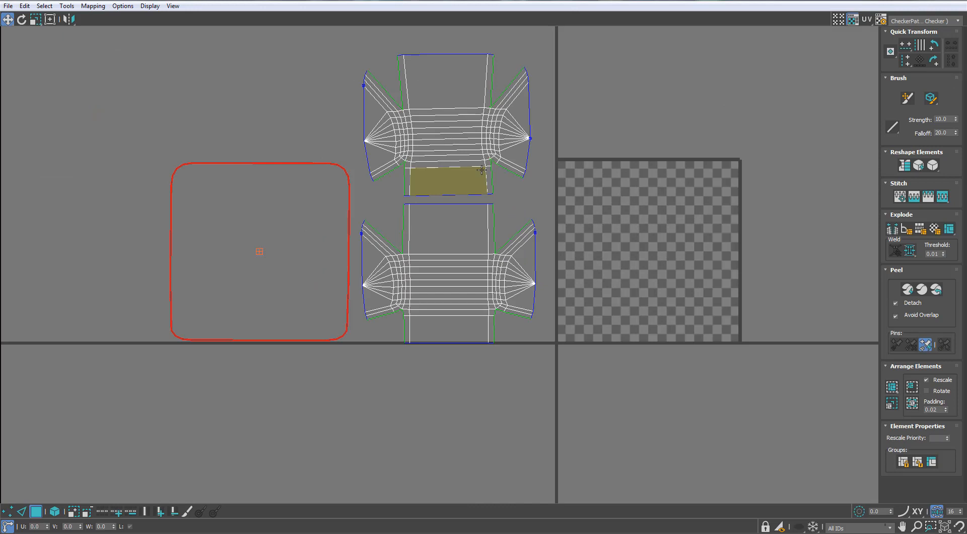
scroll(480, 265, "up", 2)
left_click(437, 67)
key("ctrl+z")
left_click(441, 120)
key("4")
left_click(449, 129)
left_click(66, 5)
left_click(101, 180)
left_click(109, 84)
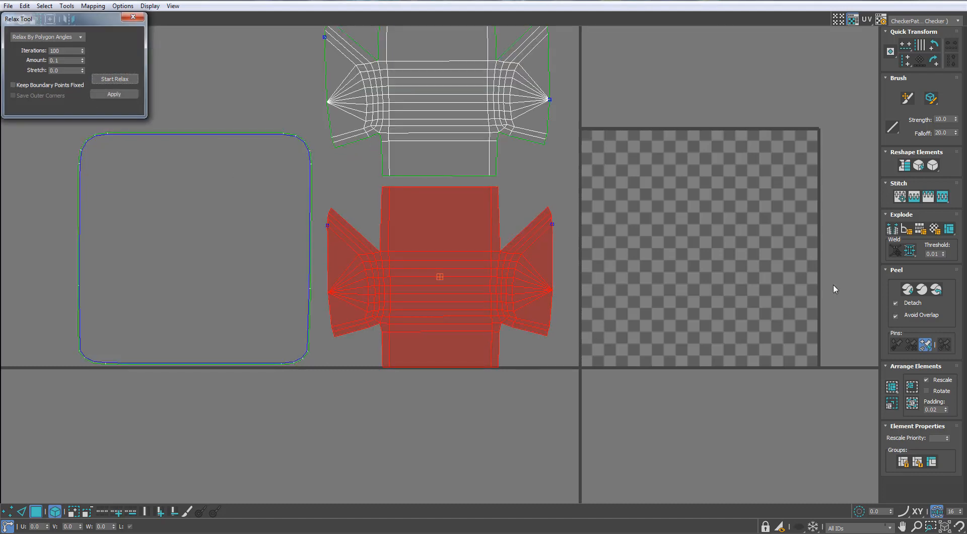
left_click(130, 14)
Select the side edges of the lower shell's middle strip without the rest of the element and align them vertically.
left_click(22, 512)
scroll(330, 314, "up", 2)
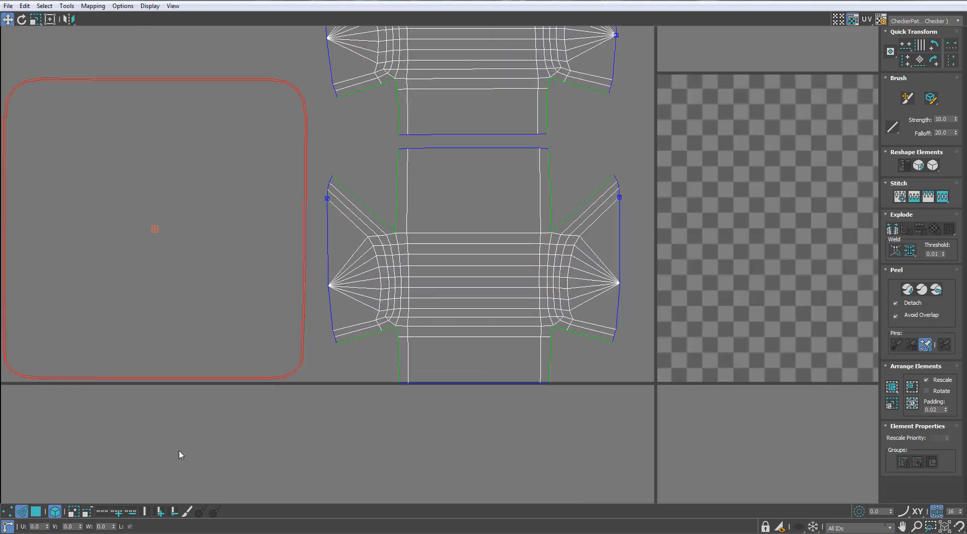
left_click(399, 370)
double_click(397, 191)
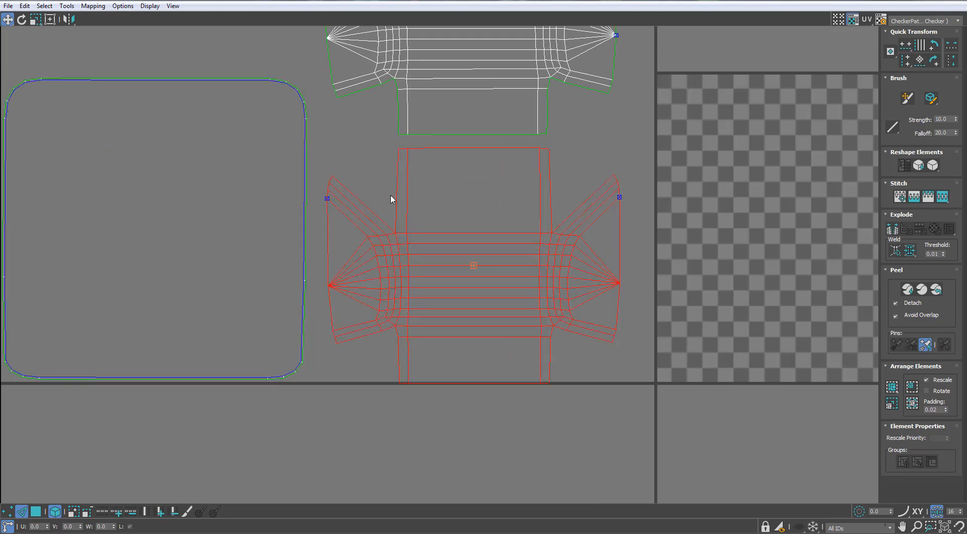
double_click(396, 199)
left_click(399, 200)
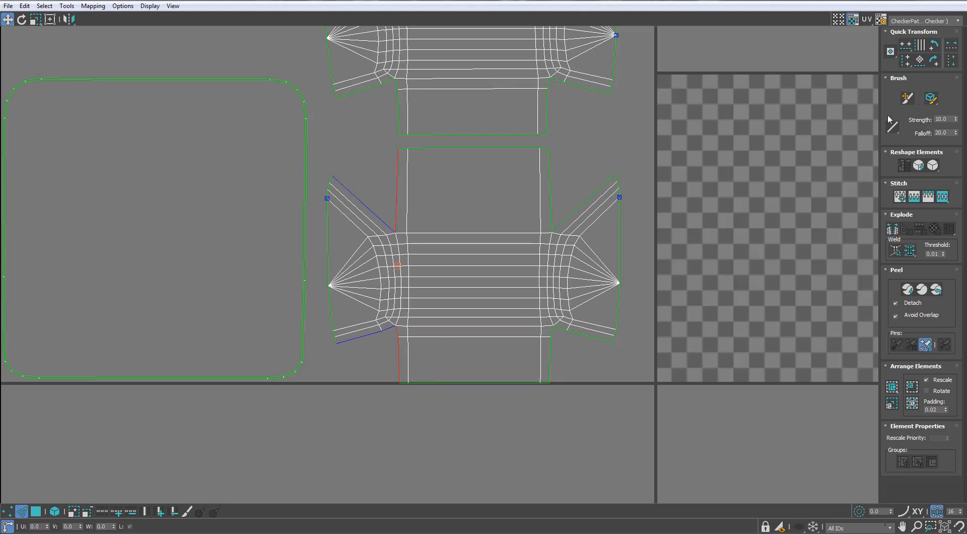
left_click(551, 192)
left_click(550, 354)
Straighten the two end edges of the lower shell's middle strip horizontally.
middle_click_drag(406, 191, 405, 214)
left_click(438, 172)
left_click(464, 409)
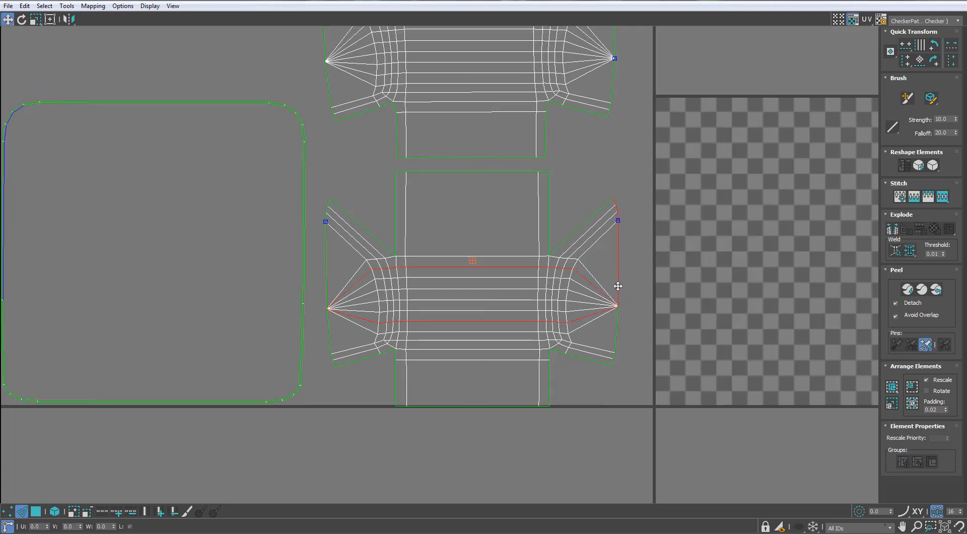
Select the outer corner vertices of the lower shell's two side flaps and align each side vertically.
left_click(7, 512)
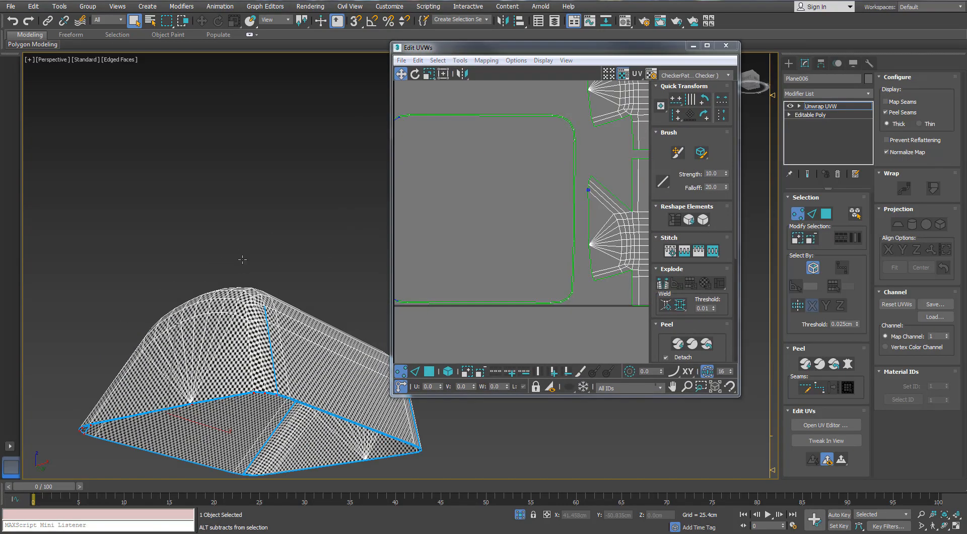
middle_click_drag(242, 259, 203, 353, "alt")
scroll(204, 353, "up", 10)
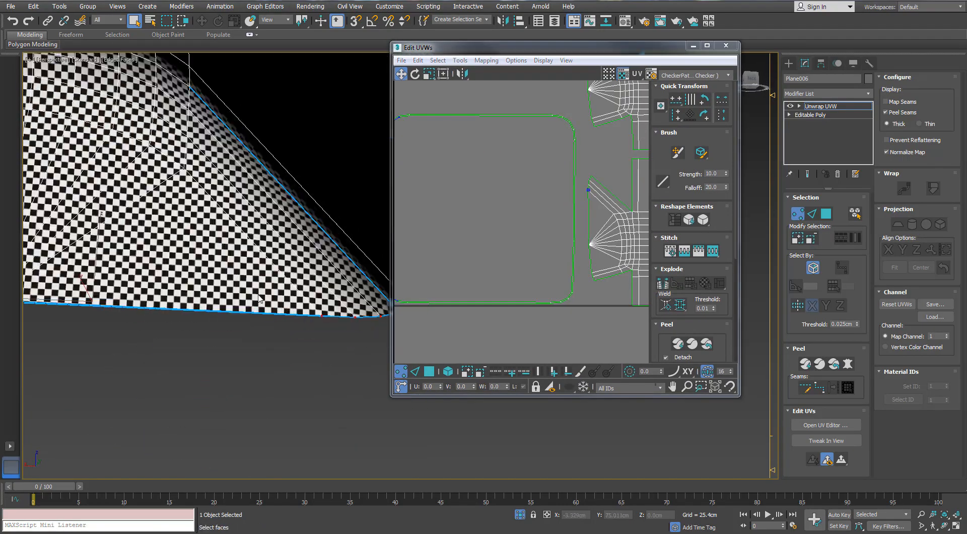
middle_click_drag(297, 286, 251, 231)
middle_click_drag(325, 254, 231, 304, "alt")
middle_click_drag(645, 243, 516, 258)
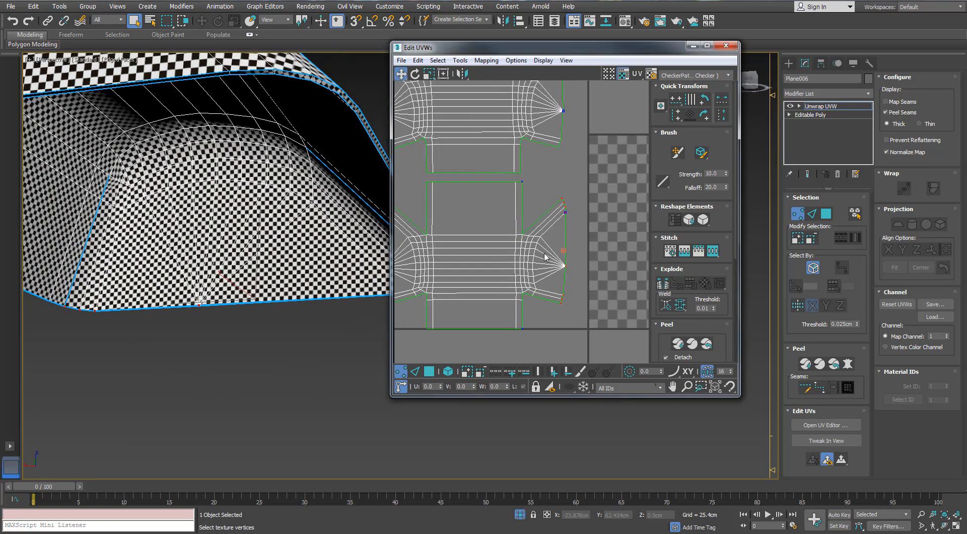
middle_click_drag(399, 202, 533, 199)
left_click_drag(510, 188, 529, 352)
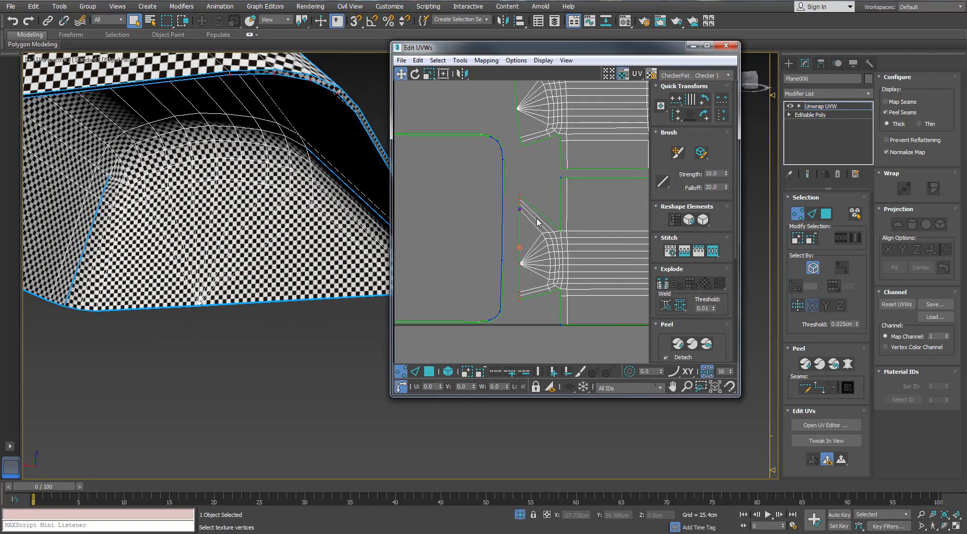
Align the outer vertices of the upper shell's two side flaps vertically.
middle_click_drag(520, 109, 482, 274)
middle_click_drag(595, 261, 489, 230)
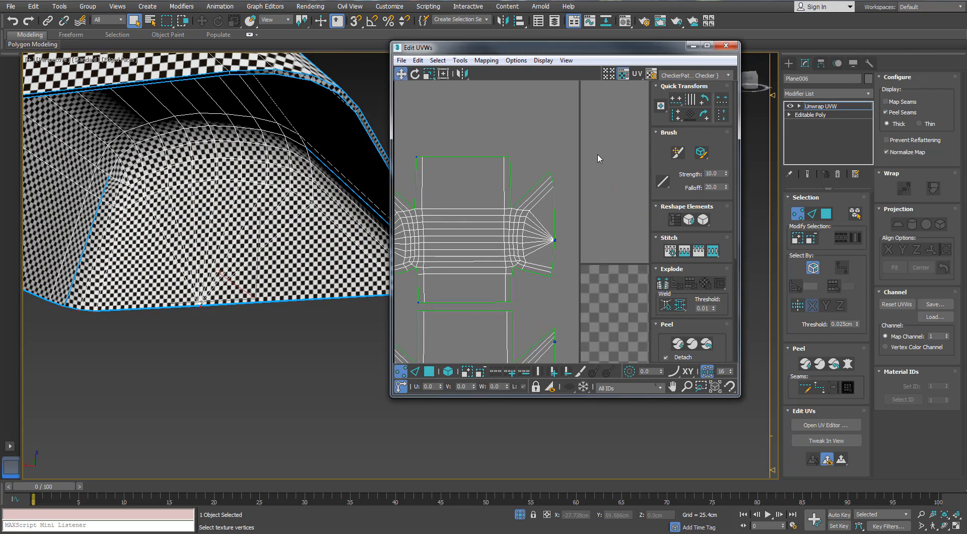
left_click_drag(545, 297, 545, 297)
middle_click_drag(516, 300, 561, 227)
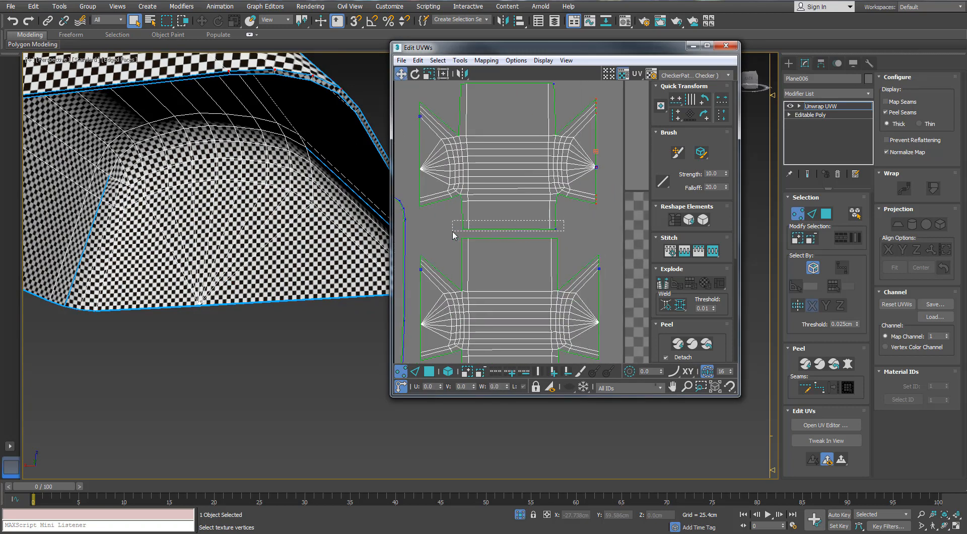
Align the vertices at both ends of the upper shell's middle strip horizontally.
left_click_drag(454, 235, 454, 235)
middle_click_drag(512, 238, 535, 215)
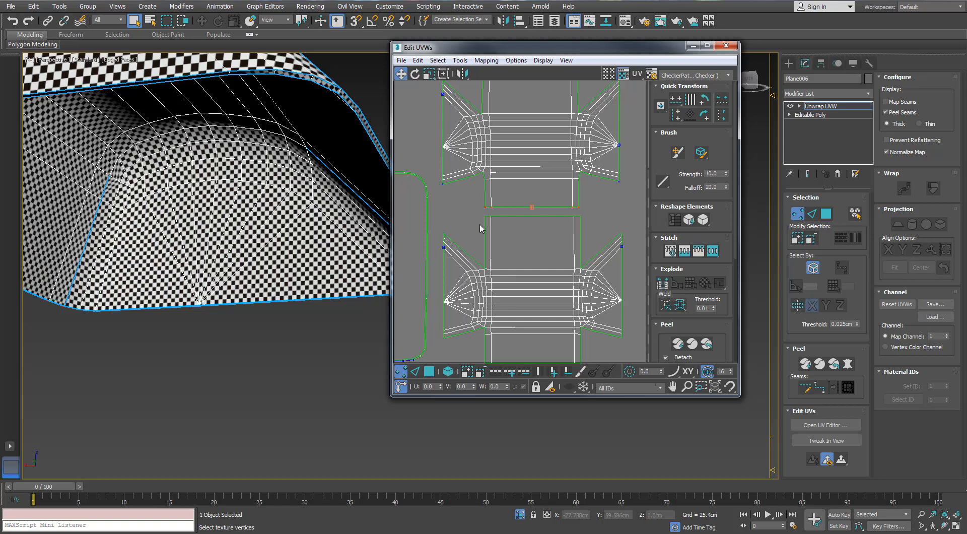
middle_click_drag(503, 242, 513, 166)
middle_click_drag(497, 252, 500, 119)
middle_click_drag(497, 206, 494, 361)
scroll(309, 283, "down", 5)
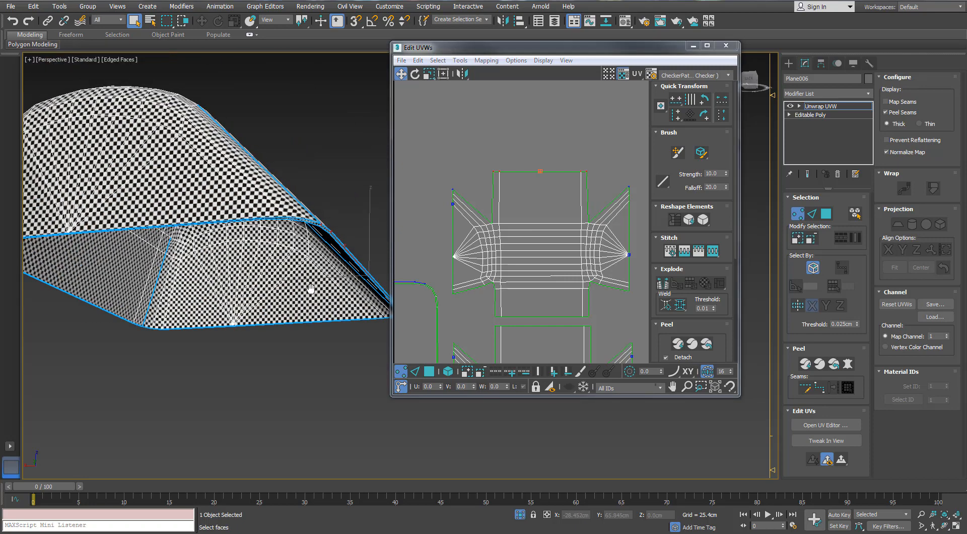
Straighten the outer side edges at both ends of the upper shell's middle strip vertically.
key("2")
left_click(493, 197)
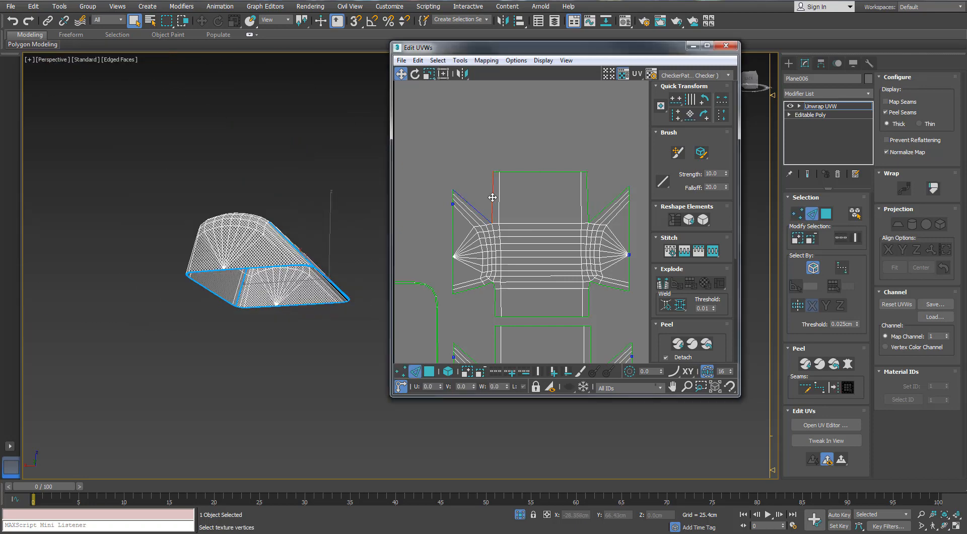
left_click(587, 198)
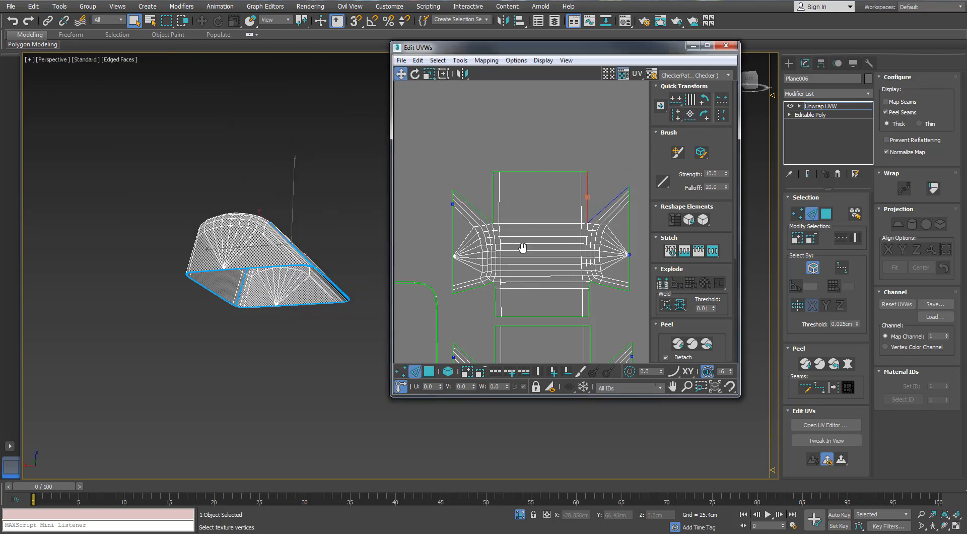
middle_click_drag(524, 278, 516, 189)
left_click(582, 211)
left_click(490, 217)
Straighten the side edge at the lower shell's bottom end and the upper shell's two long inner strip edges vertically.
scroll(539, 267, "down", 3)
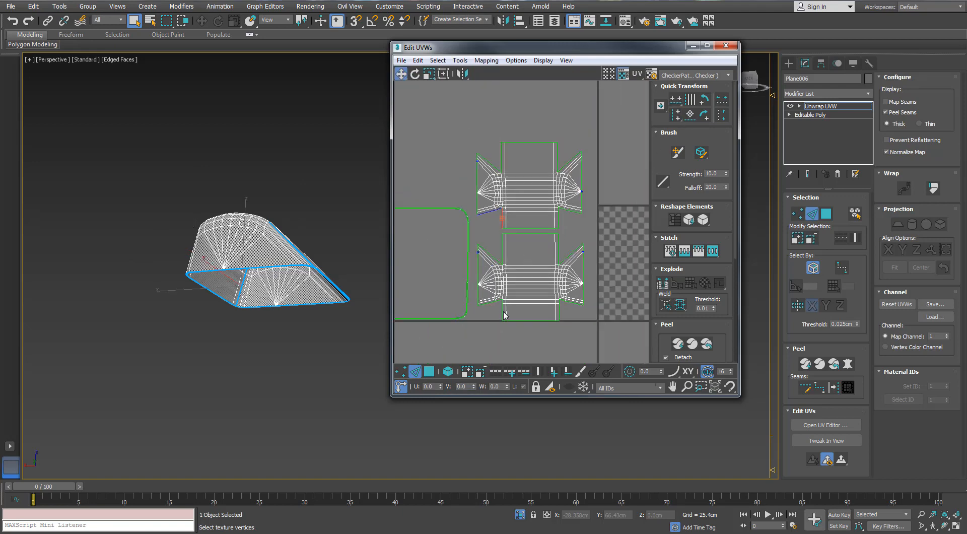
left_click(556, 312)
left_click(555, 192)
left_click(505, 168)
scroll(506, 168, "down", 2)
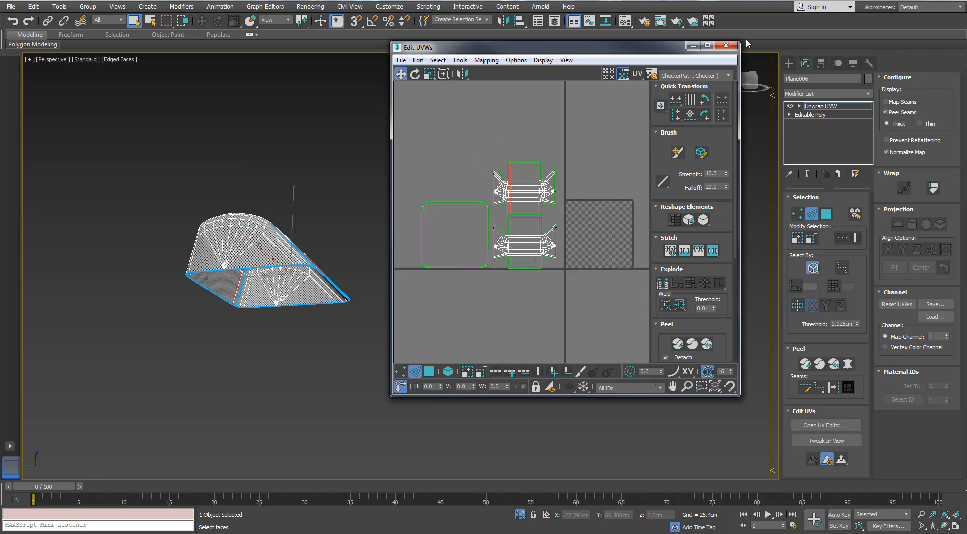
Select all three lampshade shells as whole elements, scale them down together and move them clear of the checker tile.
left_click(707, 46)
scroll(409, 230, "up", 5)
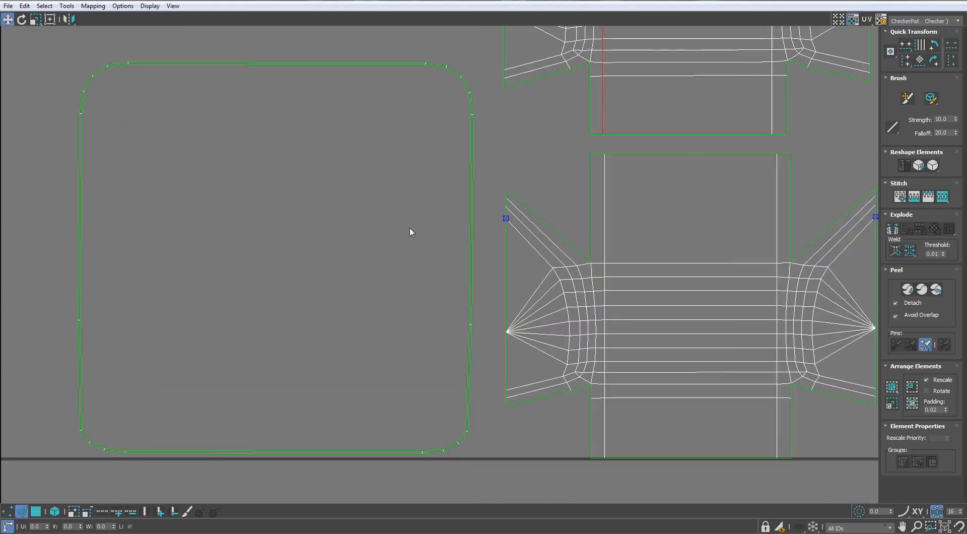
scroll(427, 217, "down", 7)
key("3")
key("4")
left_click(498, 220)
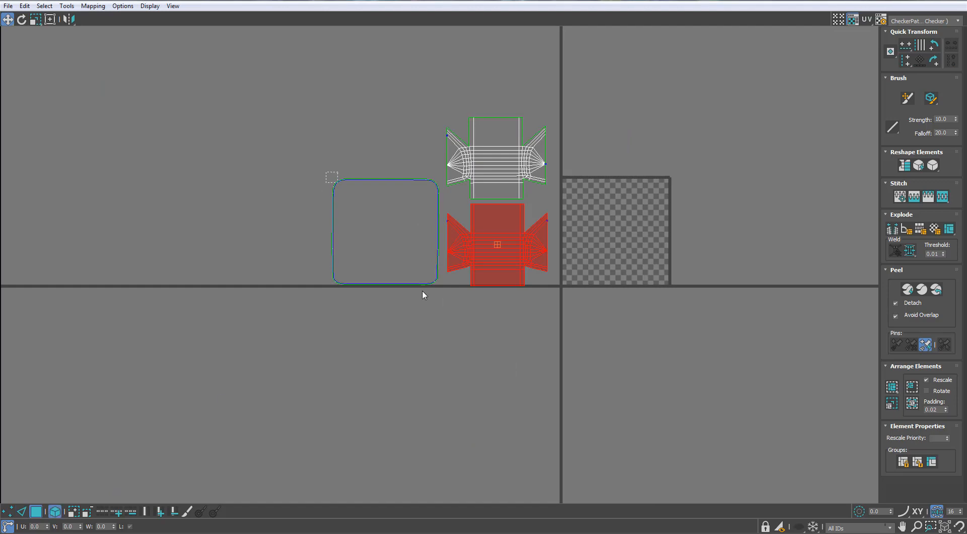
left_click(338, 187, "ctrl")
left_click(496, 189, "ctrl")
key("r")
left_click_drag(493, 192, 476, 239)
key("w")
left_click_drag(587, 183, 761, 111)
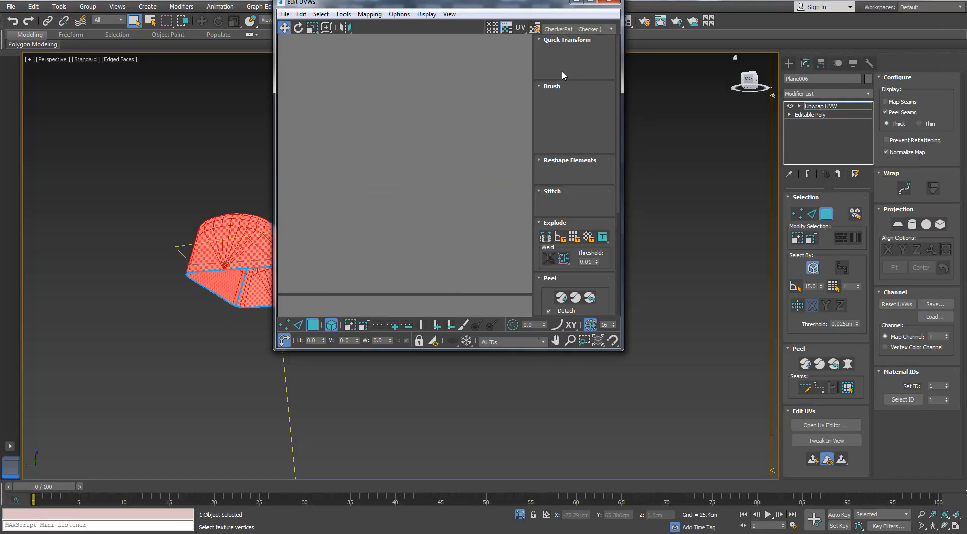
Leave isolation, clear the face selection and compare the lampshade's checker density with that of the lamp arm.
left_click(519, 516)
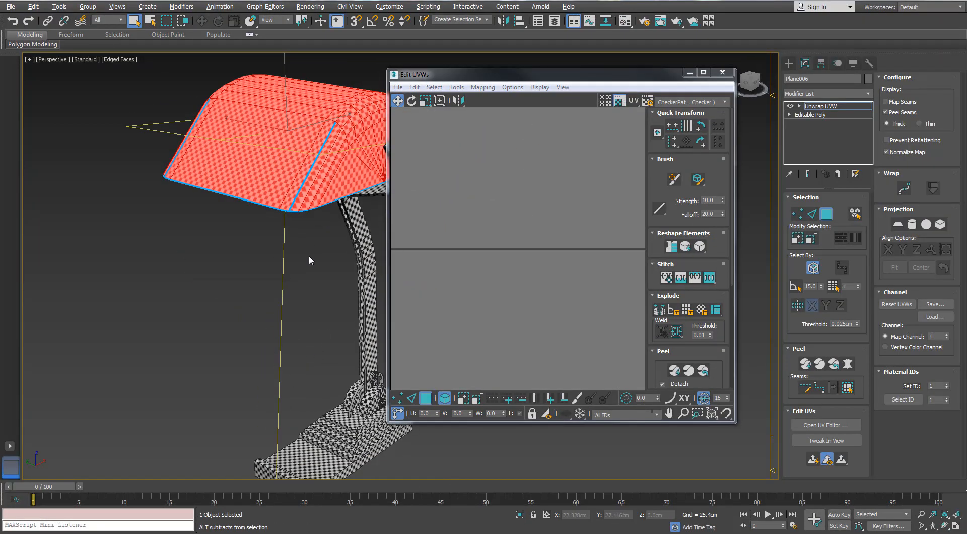
left_click(168, 283)
scroll(298, 213, "up", 3)
scroll(297, 213, "up", 4)
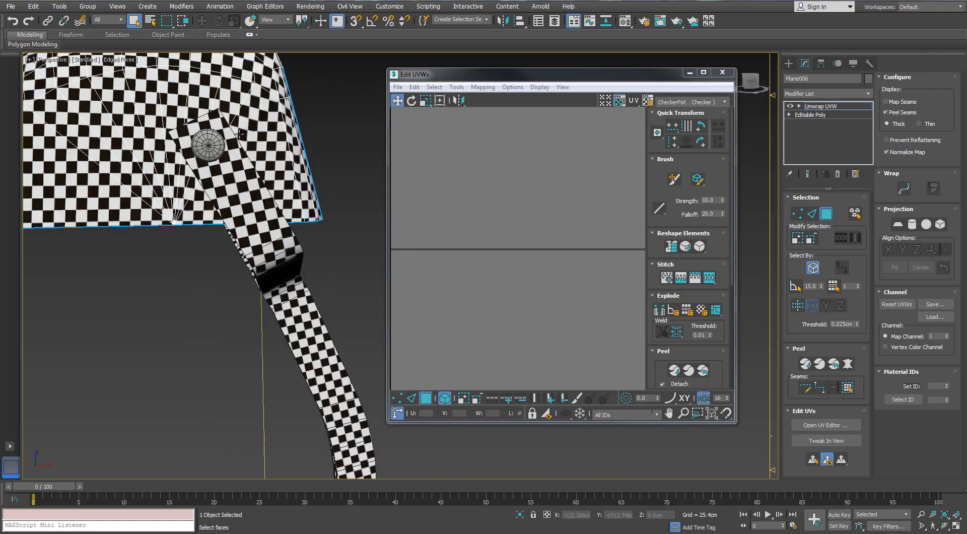
middle_click_drag(261, 160, 261, 207, "alt")
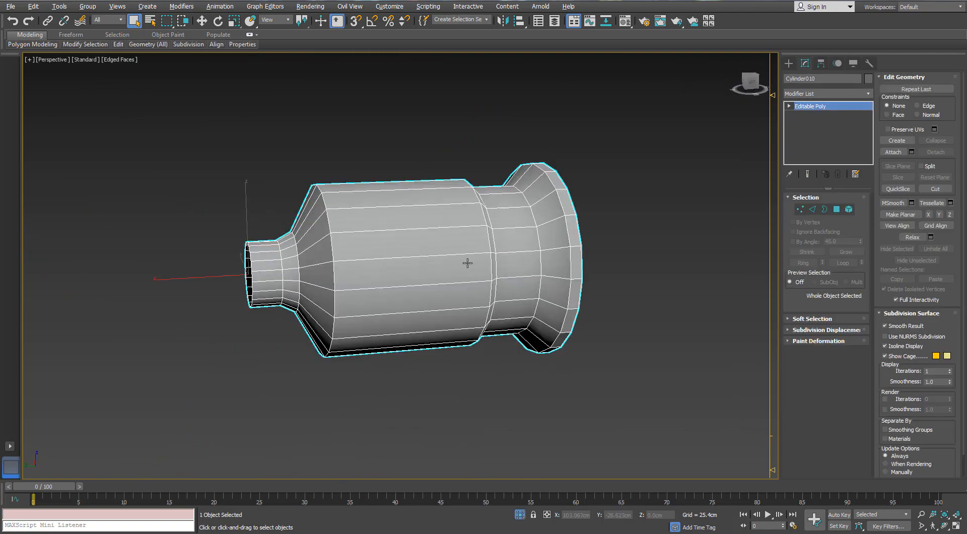
Add an Unwrap UVW modifier to the isolated bulb socket cylinder and turn off the Map Seams display.
middle_click_drag(467, 263, 619, 167, "alt")
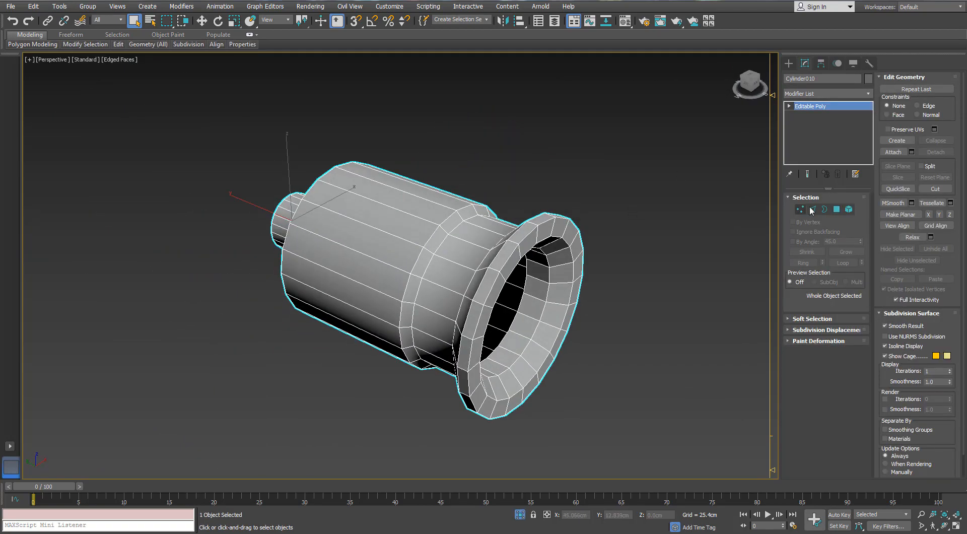
left_click(808, 209)
left_click(808, 209)
left_click(867, 94)
type("un")
key("Return")
left_click(661, 267)
left_click(886, 103)
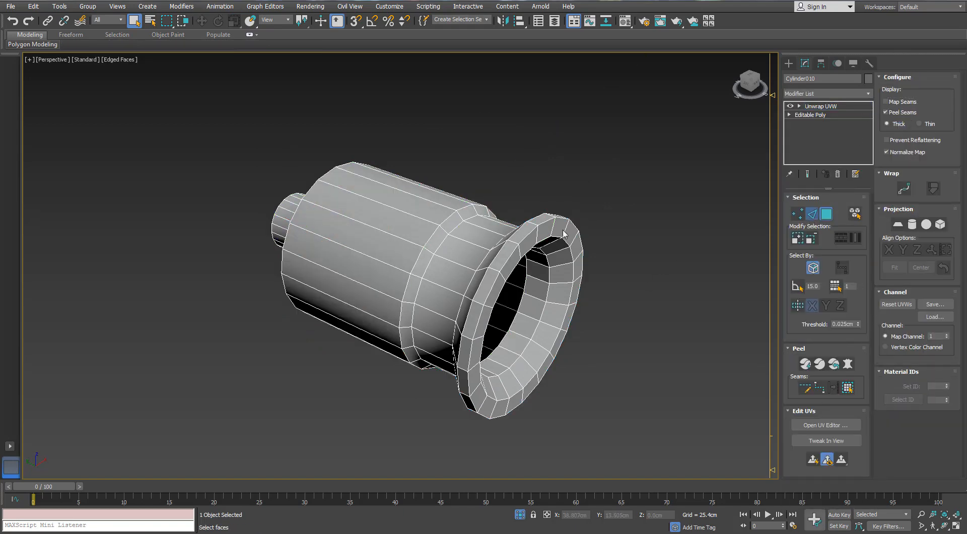
Select the edge loops around the front of the socket's flared rim and inside its opening, and convert them to peel seams.
key("2")
double_click(547, 220)
middle_click_drag(547, 222, 540, 194, "alt")
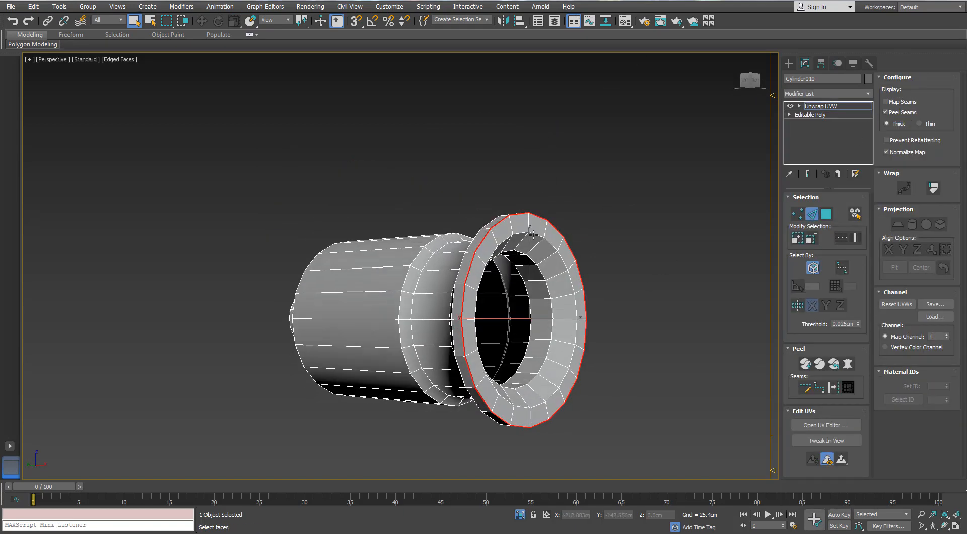
double_click(532, 260, "ctrl")
left_click(834, 387)
Select the edge loop at the shoulder where the socket's wide body meets its tapered back end.
middle_click_drag(475, 276, 533, 279, "alt")
middle_click_drag(347, 236, 369, 253, "alt")
middle_click_drag(268, 282, 298, 259)
double_click(302, 259, "ctrl")
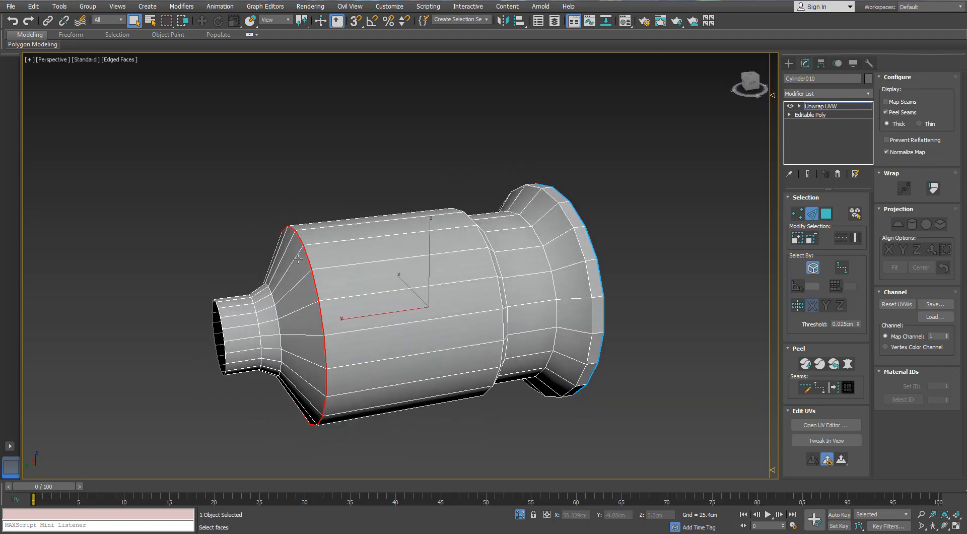
Turn the selected shoulder edge loop and a lengthwise edge line from the shoulder to the flared rim into peel seams.
left_click(834, 388)
middle_click_drag(476, 283, 451, 326, "alt")
left_click_drag(451, 326, 440, 319, "alt")
middle_click_drag(427, 325, 496, 315, "alt")
scroll(453, 310, "up", 3)
left_click(423, 305)
left_click(479, 307, "ctrl")
left_click(361, 287, "ctrl")
left_click(327, 277, "ctrl")
middle_click_drag(311, 302, 346, 277, "alt")
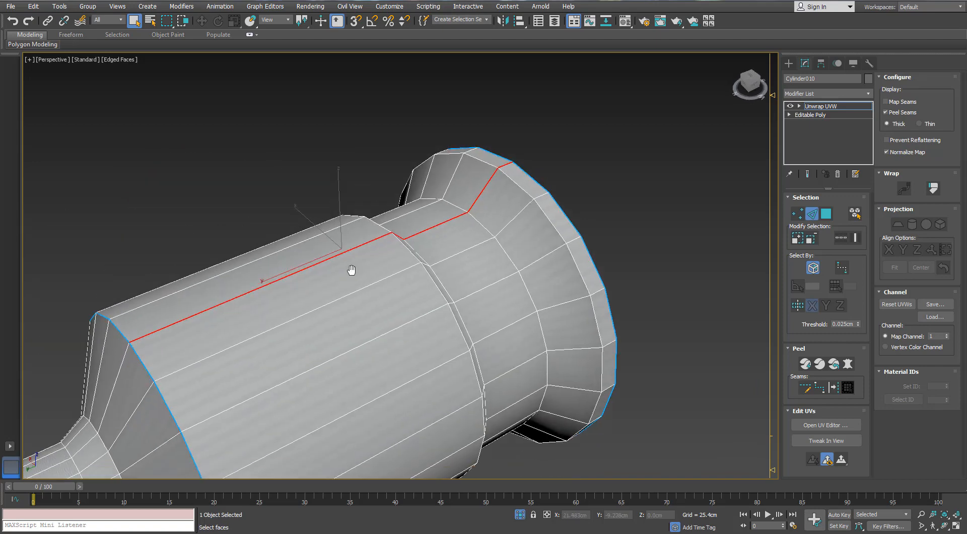
scroll(363, 281, "down", 4)
middle_click_drag(480, 313, 398, 282, "alt")
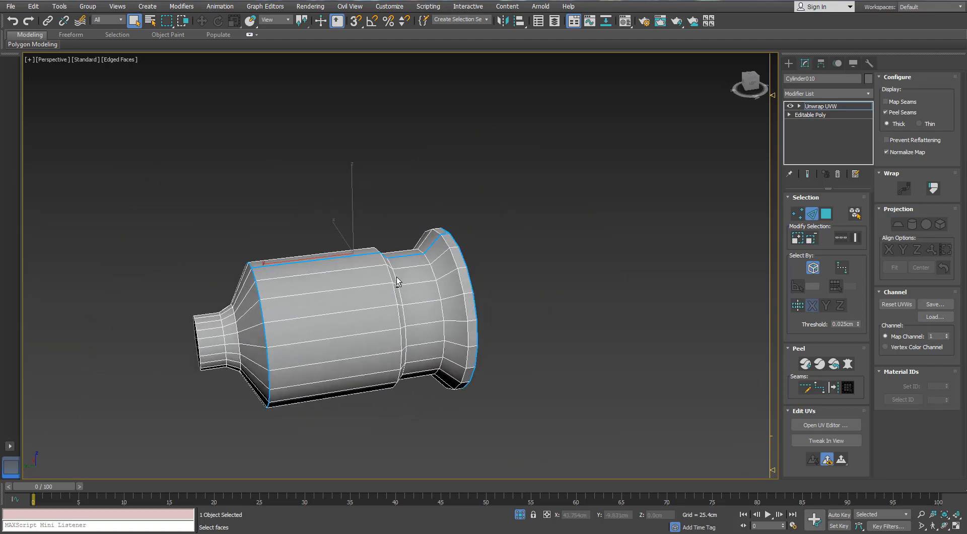
Extend the lengthwise peel seam across the tapered shoulder and neck to the narrow open end.
middle_click_drag(285, 306, 285, 324, "alt")
left_click(285, 325, "ctrl")
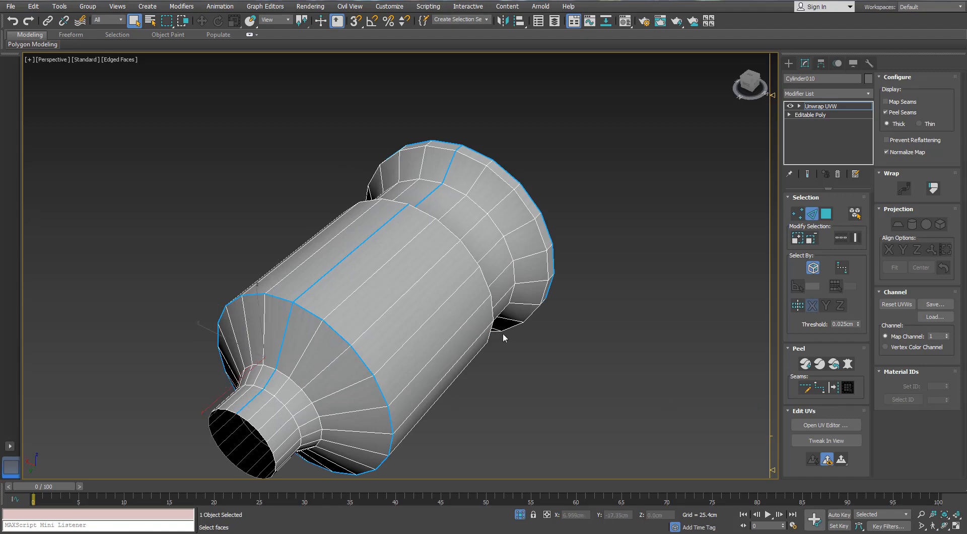
scroll(430, 315, "down", 5)
middle_click_drag(430, 316, 365, 365, "alt")
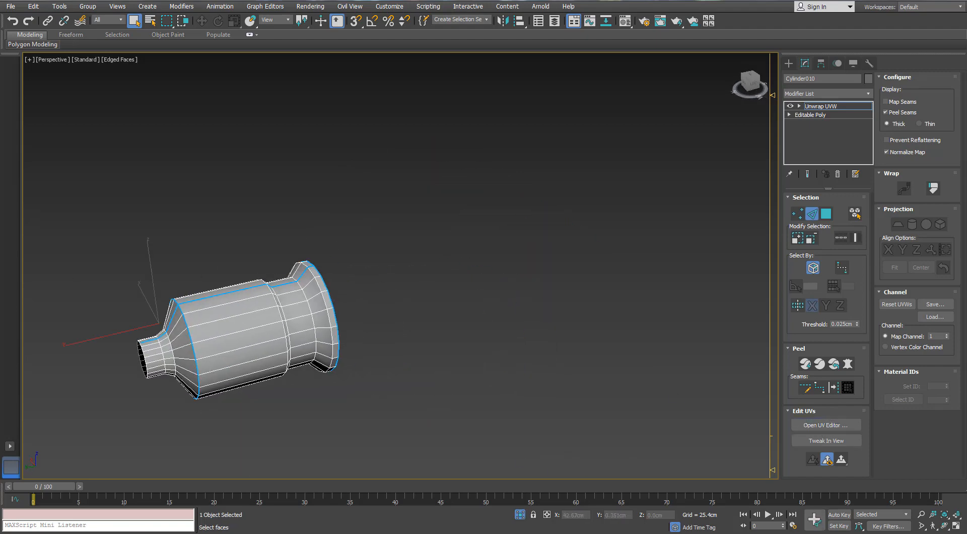
Open the UV editor, select the seam-bounded neck and tapered shoulder faces, and peel them into a shell.
left_click_drag(307, 186, 554, 106)
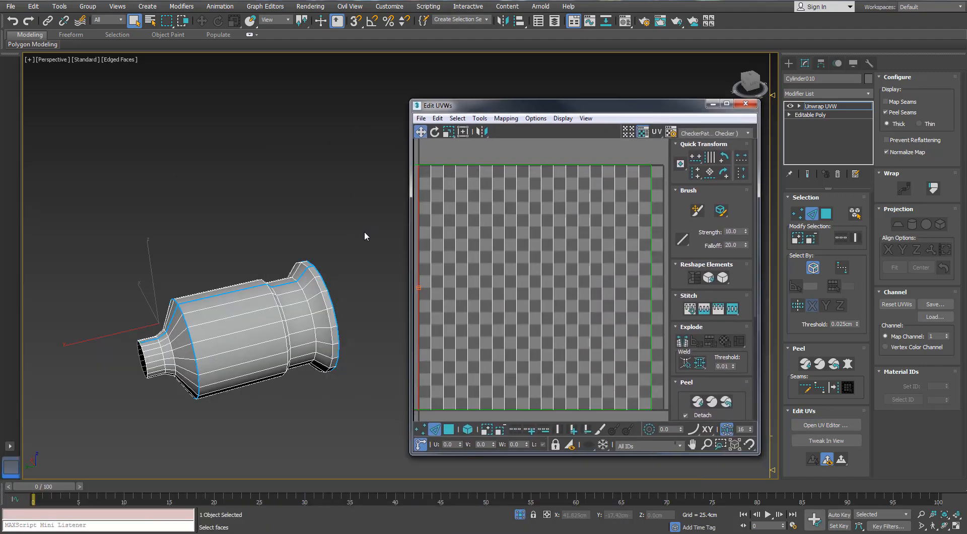
left_click(826, 215)
left_click(154, 359)
middle_click_drag(153, 359, 186, 372, "alt")
scroll(185, 372, "up", 2)
left_click(847, 389)
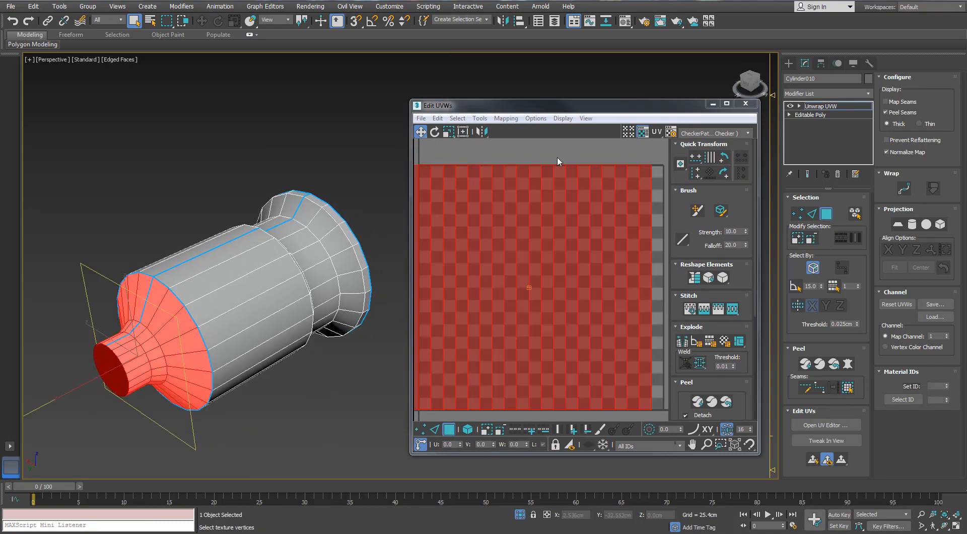
left_click(805, 365)
Select the main cylinder faces up to the seams, peel them, and move their shell outside the UV tile.
middle_click_drag(227, 252, 226, 291, "alt")
left_click(226, 290)
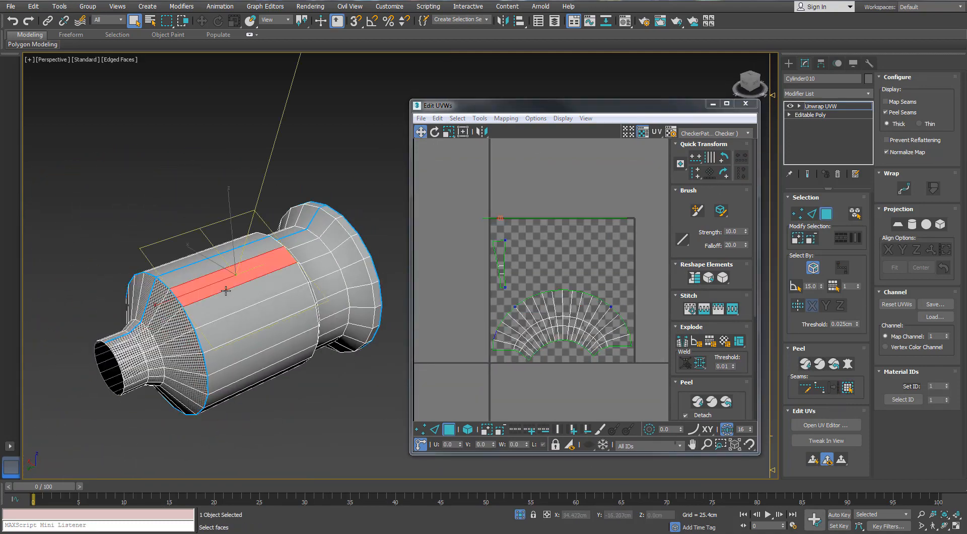
left_click(849, 388)
left_click(849, 365)
left_click(655, 186)
left_click(699, 408)
left_click(806, 364)
scroll(522, 259, "down", 2)
left_click_drag(522, 259, 462, 325)
left_click_drag(593, 225, 488, 260)
Planar map the flat ring of faces on the flared rim and move its shell below the UV tile.
middle_click_drag(383, 217, 351, 237, "alt")
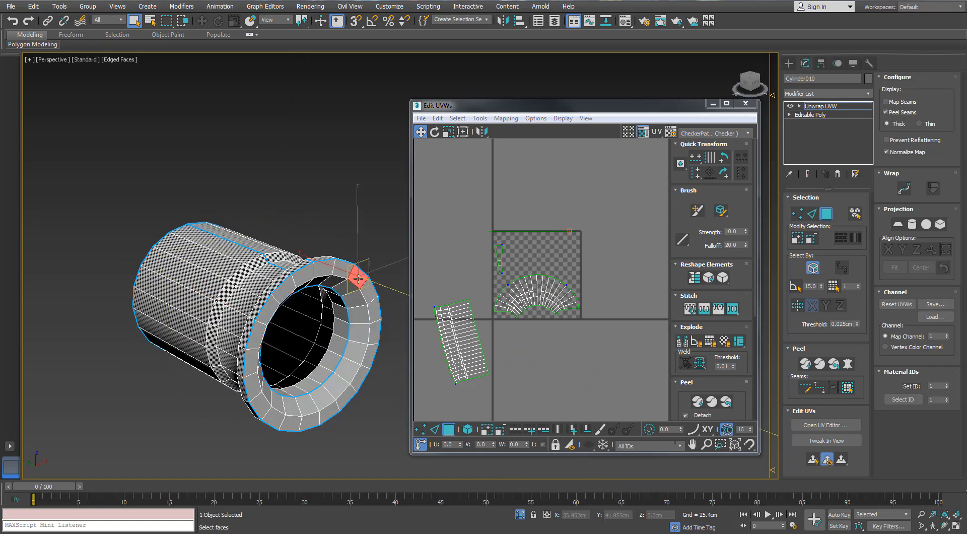
left_click(899, 224)
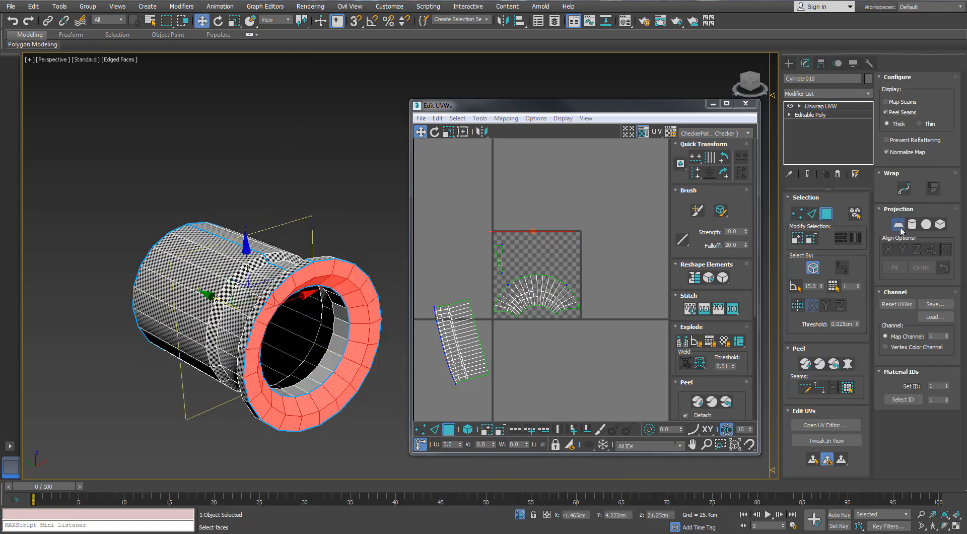
left_click(453, 432)
left_click(453, 432)
left_click_drag(566, 268, 569, 385)
left_click_drag(510, 229, 491, 262)
middle_click_drag(373, 242, 238, 300, "alt")
scroll(580, 320, "up", 3)
middle_click_drag(580, 320, 606, 270)
key("2")
double_click(594, 252)
key("ctrl+w")
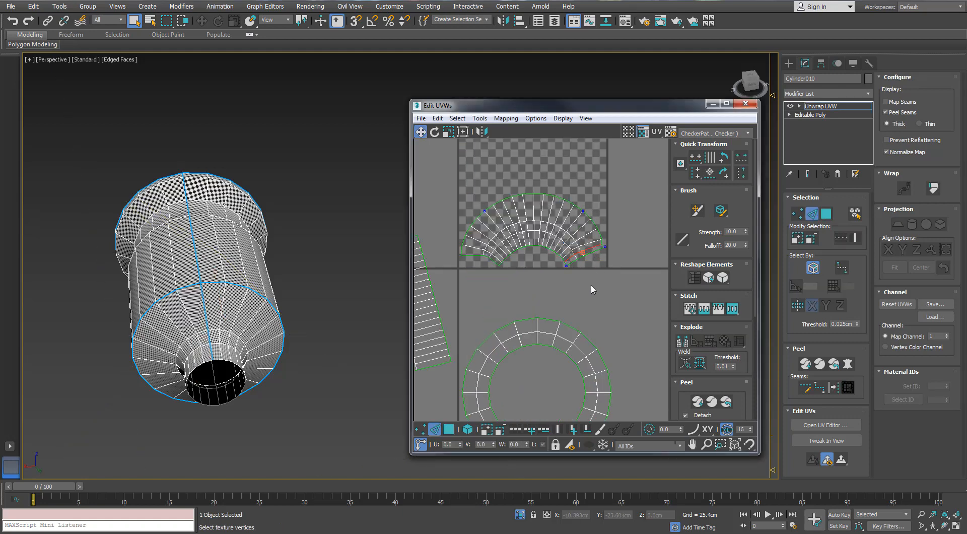
Select the band of faces inside the flared rim up to the seams and map it automatically.
middle_click_drag(252, 312, 280, 325, "alt")
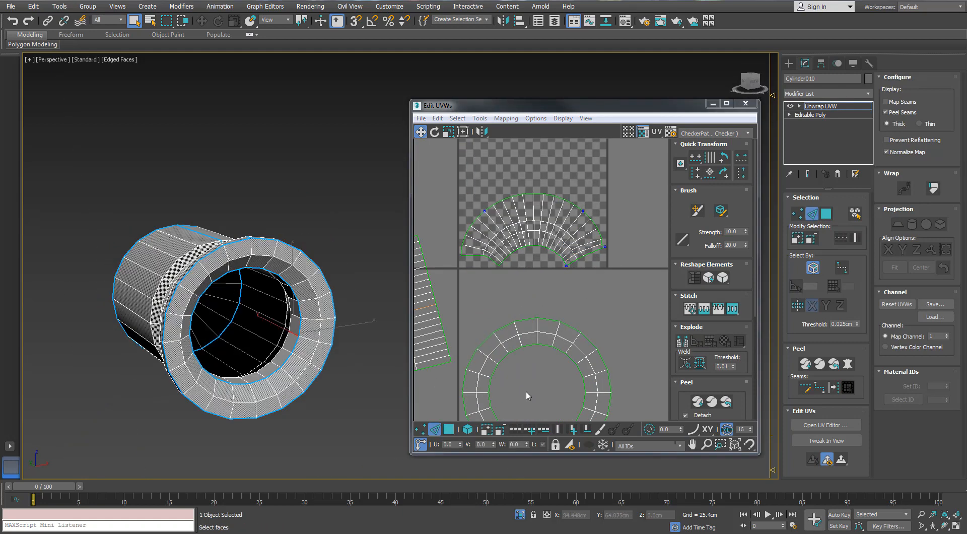
left_click(827, 215)
left_click(850, 388)
left_click(506, 118)
left_click(519, 138)
left_click(70, 82)
left_click(66, 119)
left_click(166, 113)
scroll(525, 264, "down", 3)
Stitch the inner band's UV pieces together along their shared edges into one straight strip.
key("2")
left_click(574, 260)
key("s")
middle_click_drag(619, 268, 555, 268)
left_click(551, 260)
key("s")
key("s")
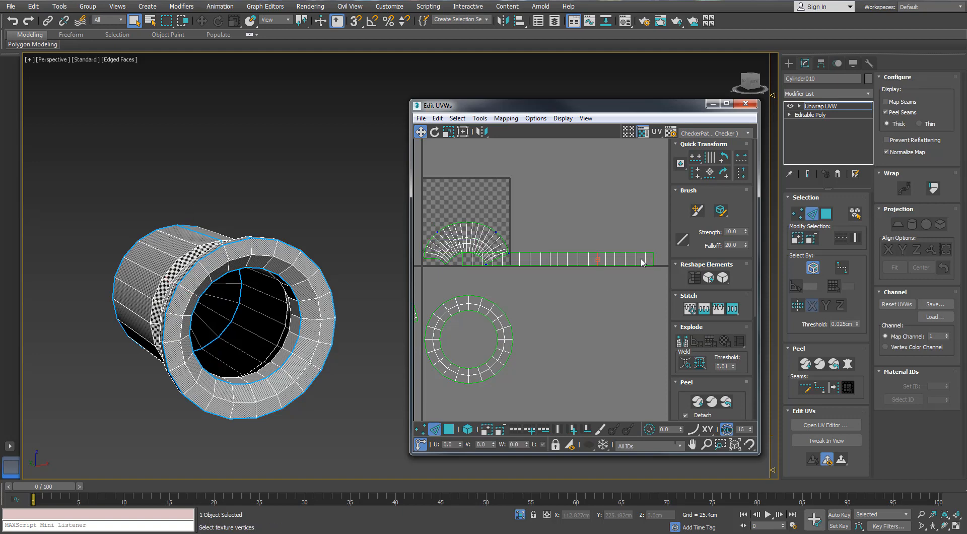
Select all UV shells as elements and pack them into the UV tile.
scroll(610, 292, "down", 3)
left_click(449, 429)
left_click(468, 429)
left_click_drag(585, 233, 456, 369)
scroll(699, 409, "down", 5)
left_click(682, 353)
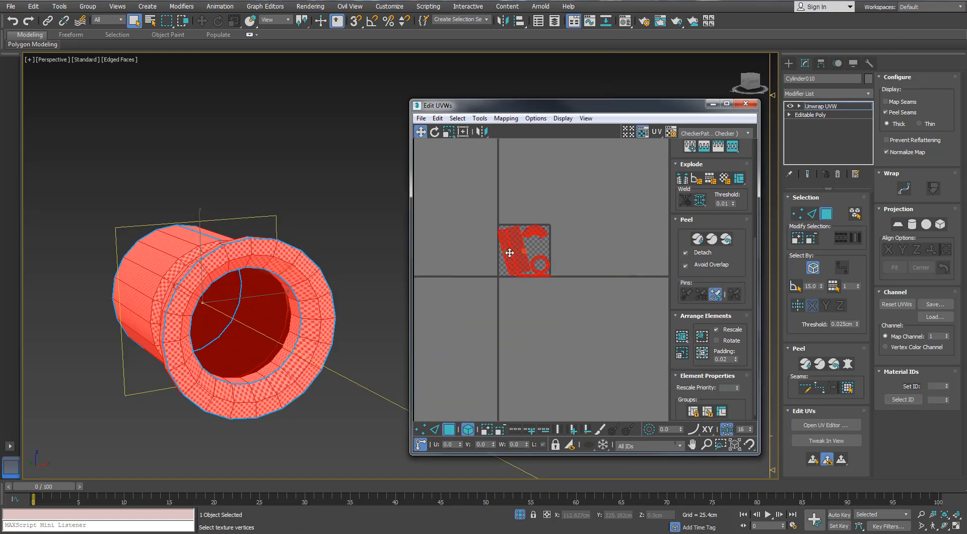
Maximize the UV editor and move all packed shells outside the tile.
left_click(727, 104)
scroll(363, 245, "up", 4)
left_click_drag(471, 249, 714, 244)
left_click(731, 219)
Rotate the main cylinder shell until it lies horizontally and move it next to the tile.
left_click(700, 210)
key("e")
left_click_drag(669, 147, 621, 203)
key("ctrl+z")
left_click_drag(677, 151, 628, 205)
scroll(703, 232, "up", 2)
middle_click_drag(703, 232, 636, 214)
key("w")
left_click_drag(637, 215, 601, 251)
scroll(607, 252, "up", 2)
middle_click_drag(607, 252, 514, 241)
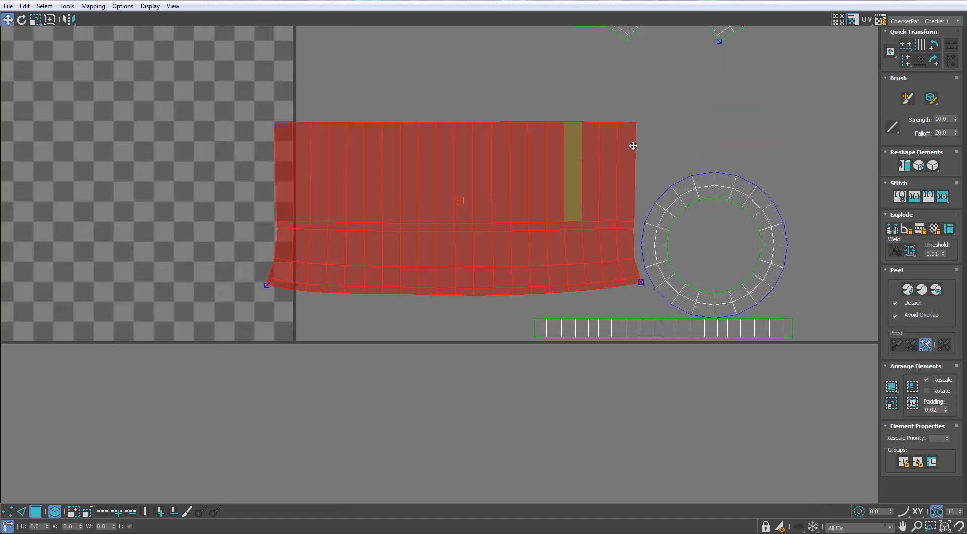
Straighten the cylinder shell's upper border, lower border and neighbouring edge row by aligning them horizontally.
key("2")
double_click(521, 123)
key("h")
double_click(520, 294)
key("h")
double_click(521, 267)
key("h")
scroll(522, 230, "down", 2)
middle_click_drag(522, 231, 562, 227)
Straighten the cylinder shell's side border and several crosswise edge lines by aligning them vertically.
double_click(371, 197)
key("v")
double_click(385, 196)
key("v")
double_click(412, 201)
key("v")
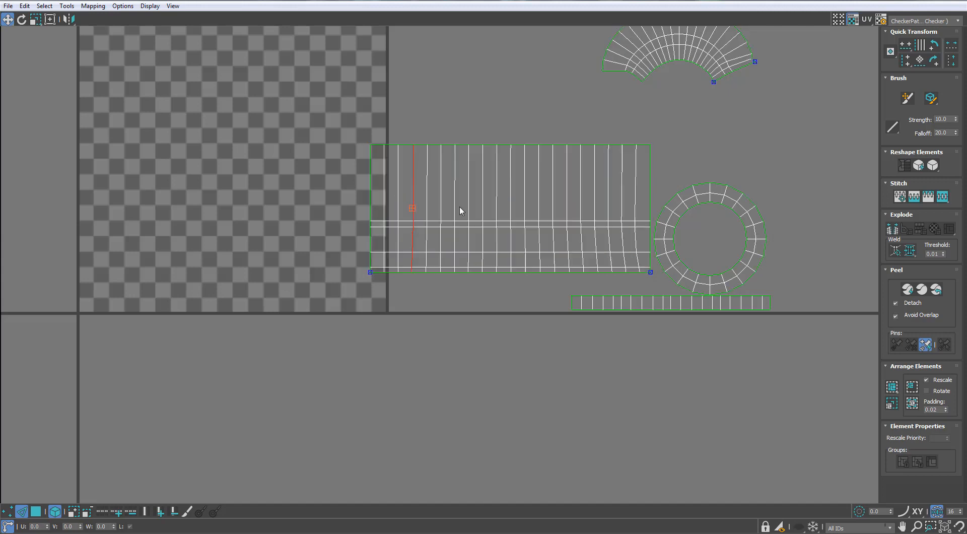
double_click(610, 207)
key("v")
double_click(568, 201)
left_click(529, 293)
scroll(529, 293, "down", 3)
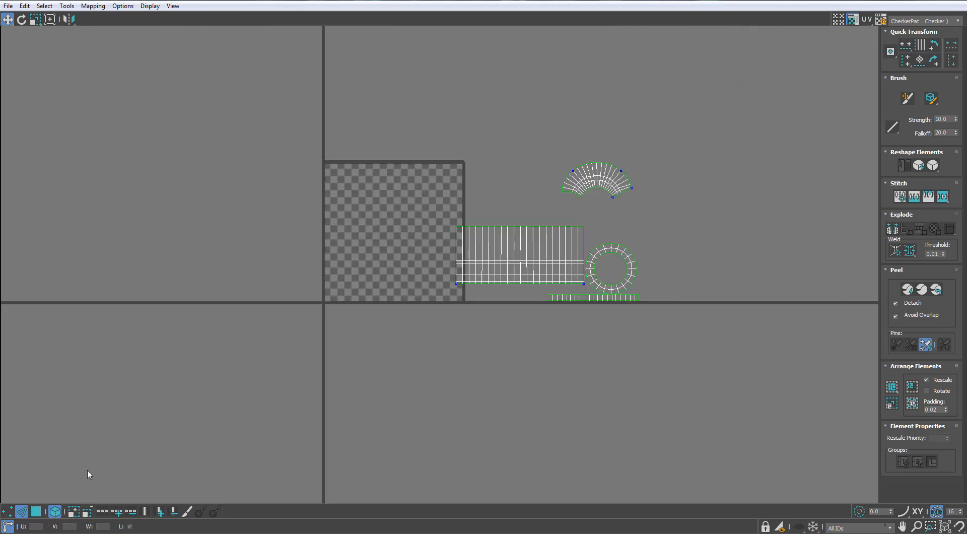
Reposition the cylinder shell beside the tile, move the ring aside, and place the narrow strip directly above the cylinder shell.
left_click(35, 511)
scroll(552, 256, "up", 2)
middle_click_drag(552, 256, 431, 230)
left_click(431, 230)
left_click_drag(418, 250, 454, 258)
left_click_drag(553, 227, 703, 226)
left_click_drag(519, 298, 400, 176)
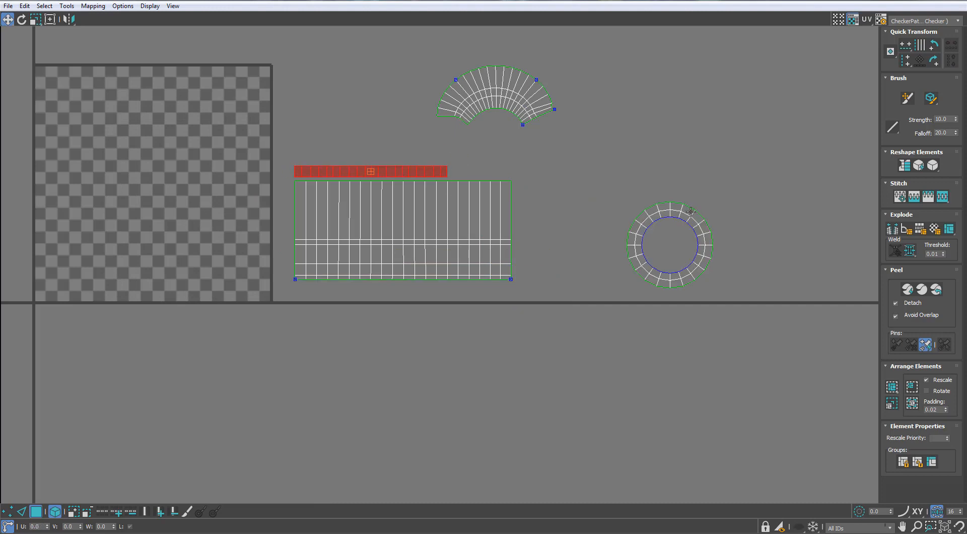
Arrange the ring and fan-shaped shells compactly above the strip and the cylinder shell.
left_click_drag(639, 232, 451, 131)
left_click_drag(522, 81, 384, 105)
middle_click_drag(436, 206, 448, 256)
scroll(448, 255, "up", 2)
left_click_drag(448, 255, 447, 267)
left_click_drag(420, 210, 418, 222)
left_click_drag(368, 127, 371, 146)
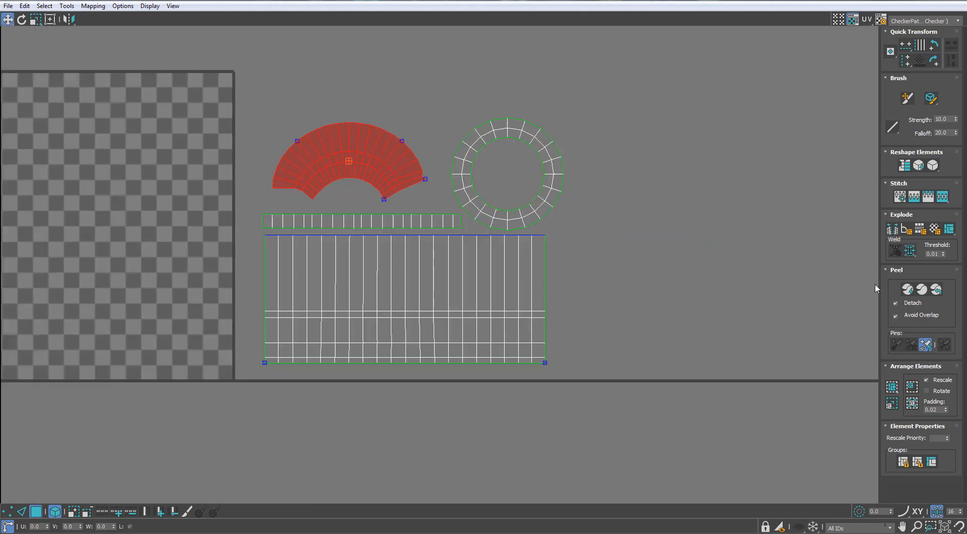
Relax the selected fan-shaped neck shell.
left_click(69, 7)
left_click(91, 178)
left_click(103, 78)
left_click(102, 78)
left_click(133, 16)
Select all of the part's shells, scale them down together, and place them just outside the UV tile.
left_click(913, 404)
scroll(410, 230, "down", 1)
left_click_drag(211, 303, 396, 191)
key("r")
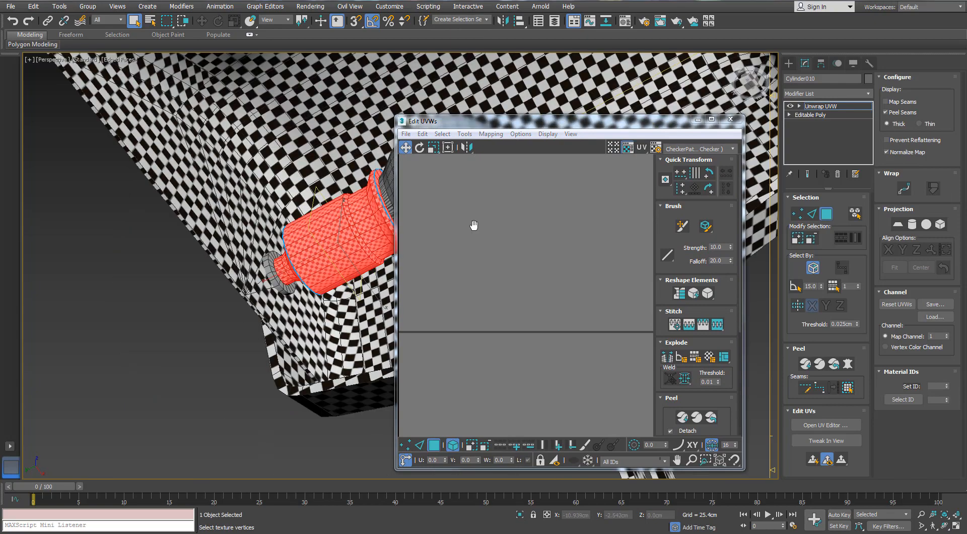
scroll(488, 257, "up", 5)
key("r")
left_click_drag(529, 249, 462, 330)
key("w")
scroll(464, 307, "up", 1)
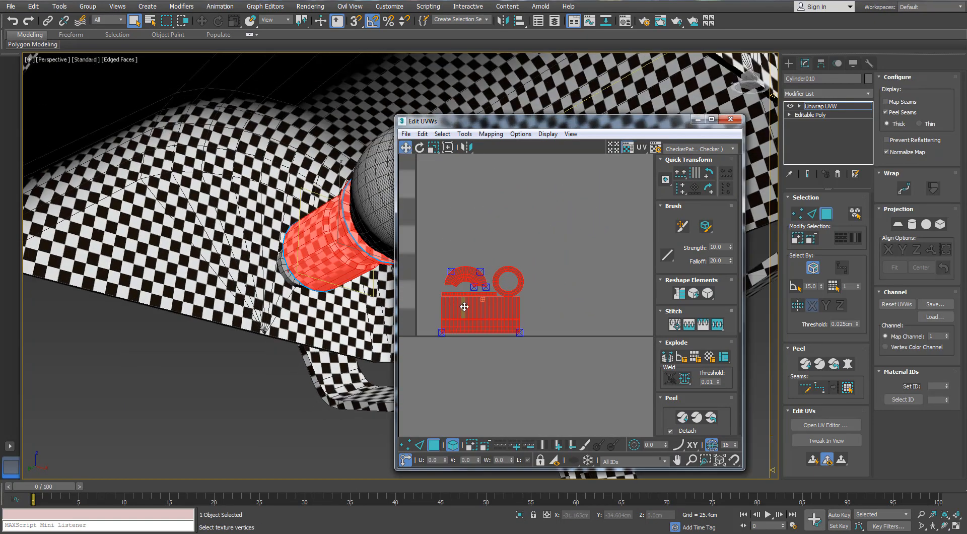
Enlarge the shells slightly so their checker squares match the size of those on the surrounding body.
scroll(466, 306, "up", 1)
middle_click_drag(327, 262, 350, 297, "alt")
mouse_move(456, 318)
left_mouse_down()
mouse_move(474, 320)
mouse_move(466, 319)
left_mouse_up()
middle_click_drag(282, 227, 207, 194, "alt")
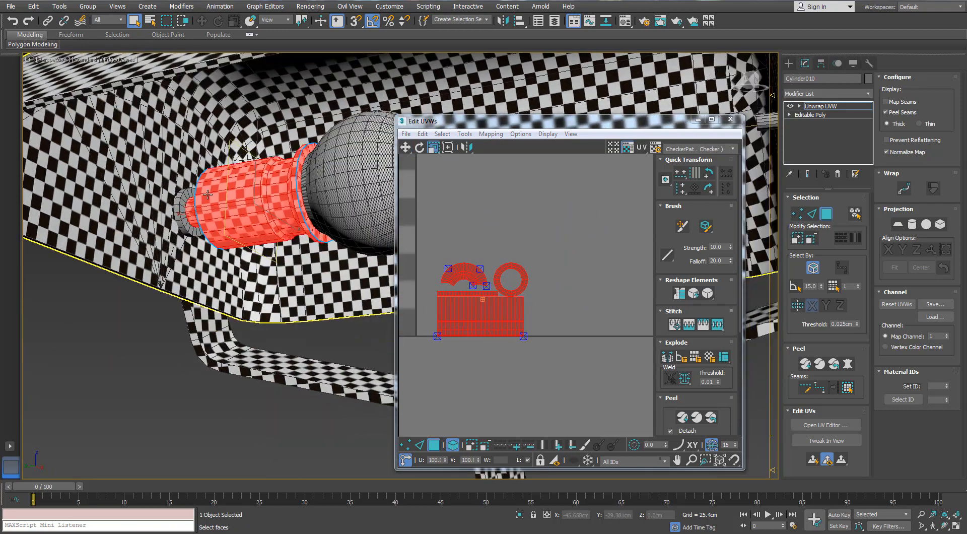
Close the UV editor and isolate the sphere-shaped object attached to the cylinder.
left_click(730, 119)
left_click(403, 237)
key("alt+q")
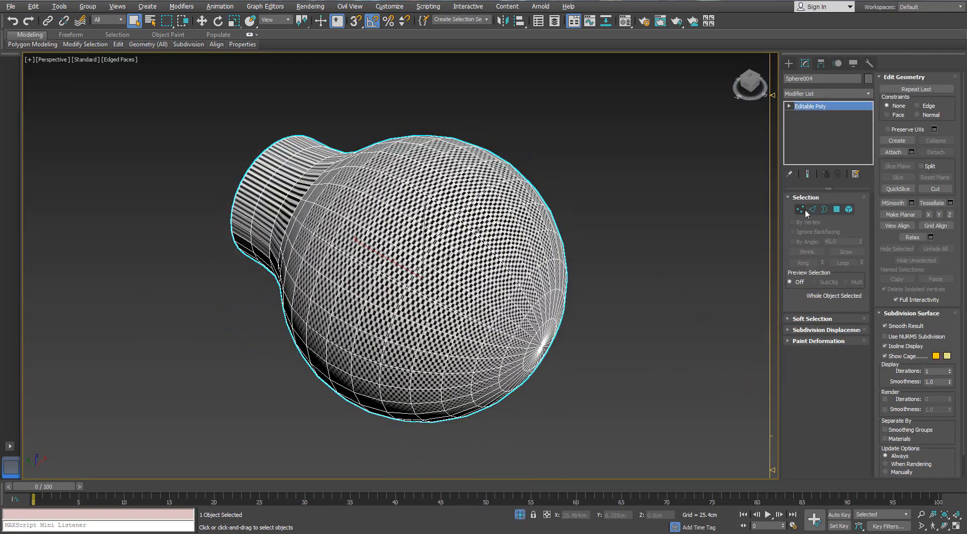
Select the lengthwise edge loops that divide the bulb and its neck into two halves.
left_click(811, 210)
middle_click_drag(403, 222, 525, 264, "alt")
double_click(418, 230)
double_click(421, 232, "ctrl")
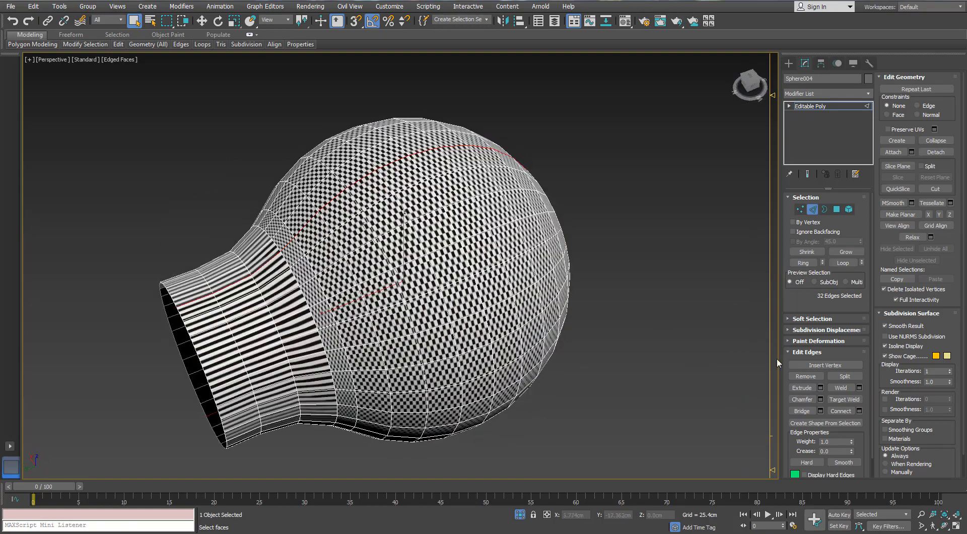
Apply Unwrap UVW to the bulb, with map seams hidden and the selected edge loops converted to peel seams.
left_click(809, 209)
left_click(866, 94)
key("u")
key("Return")
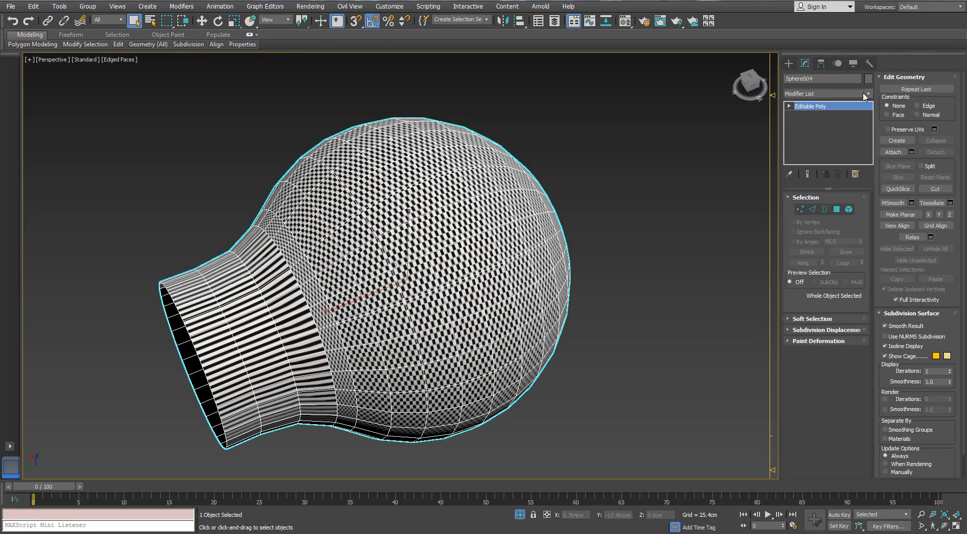
middle_click_drag(312, 222, 740, 175, "alt")
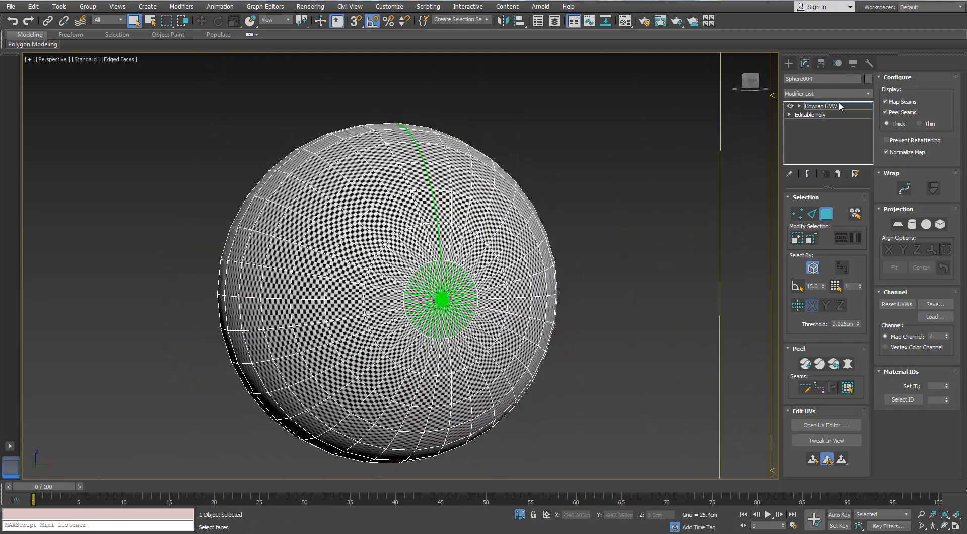
left_click(886, 101)
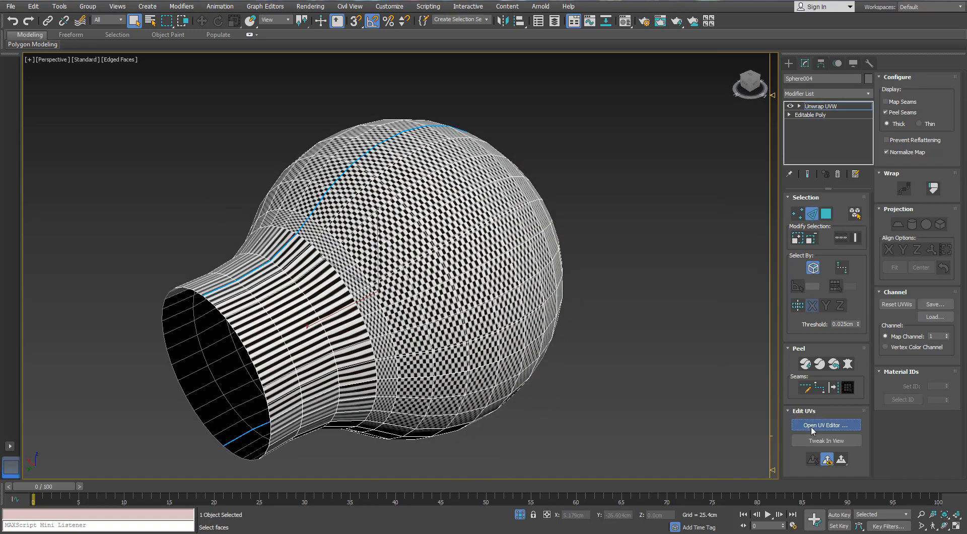
Open the UV editor, select the faces of one half of the bulb, and planar map them.
left_click(827, 425)
middle_click_drag(356, 253, 231, 252)
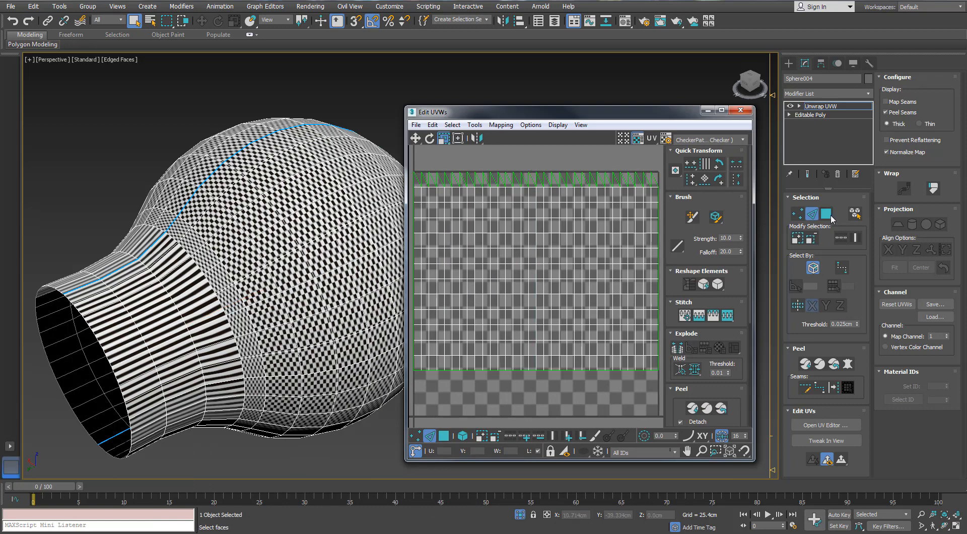
key("3")
left_click(652, 239)
scroll(547, 210, "down", 2)
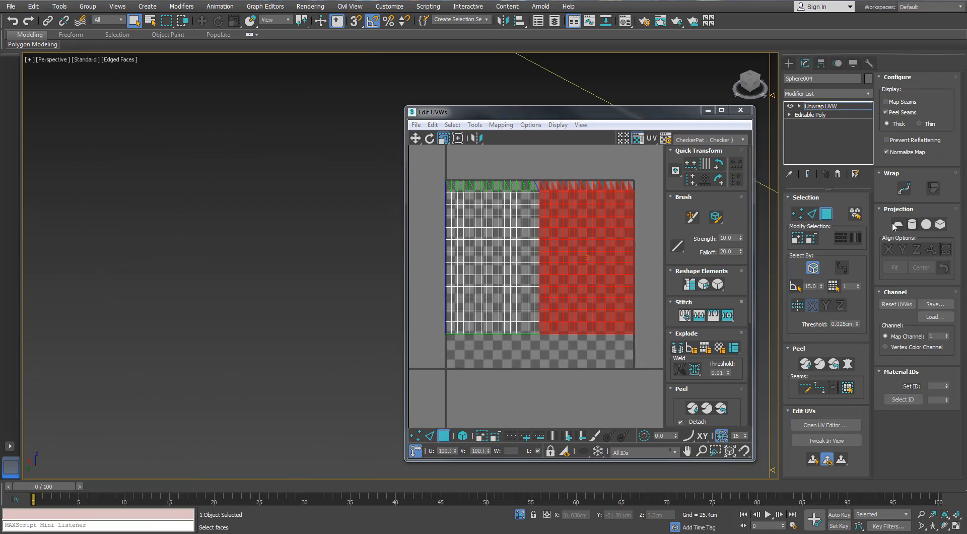
left_click(898, 225)
Select the faces of the bulb's other half and planar map them.
left_click(430, 437)
key("3")
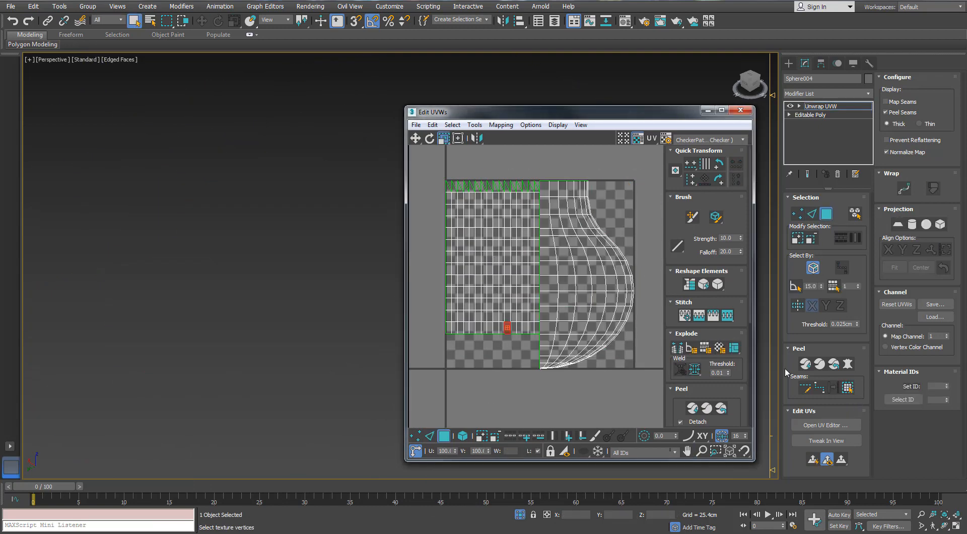
left_click(494, 262)
left_click(898, 224)
middle_click_drag(254, 239, 168, 245, "alt")
scroll(247, 249, "up", 2)
left_click(442, 437)
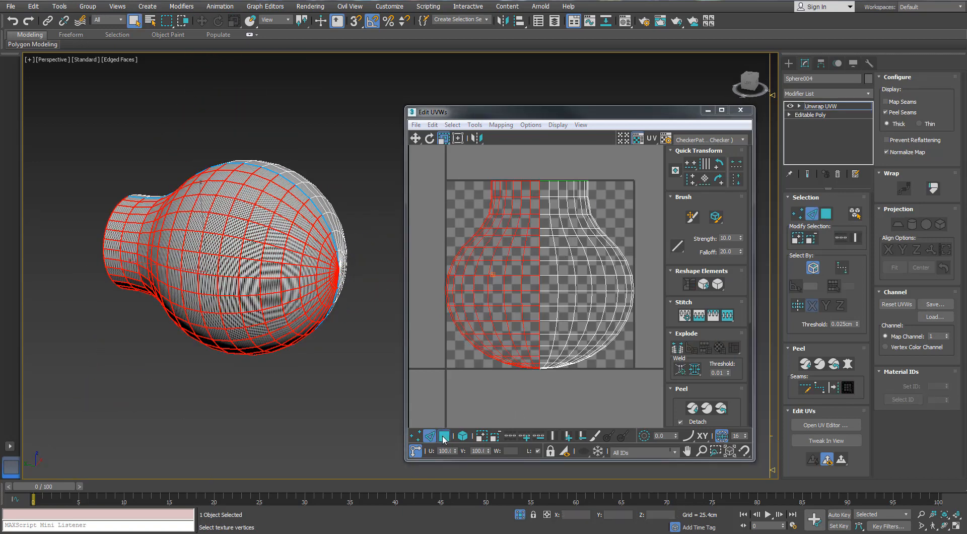
Select all faces of both bulb halves and scale their UV shells down to match the surrounding body's checker density.
left_click(442, 437)
left_click_drag(477, 377, 600, 317)
key("ctrl+a")
left_click(798, 366)
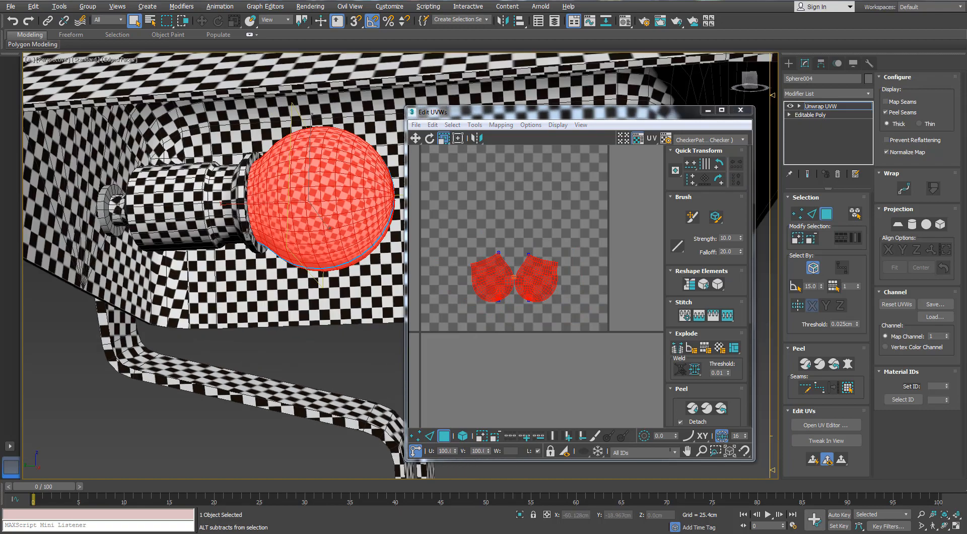
left_click_drag(541, 287, 513, 298)
middle_click_drag(365, 222, 329, 212, "alt")
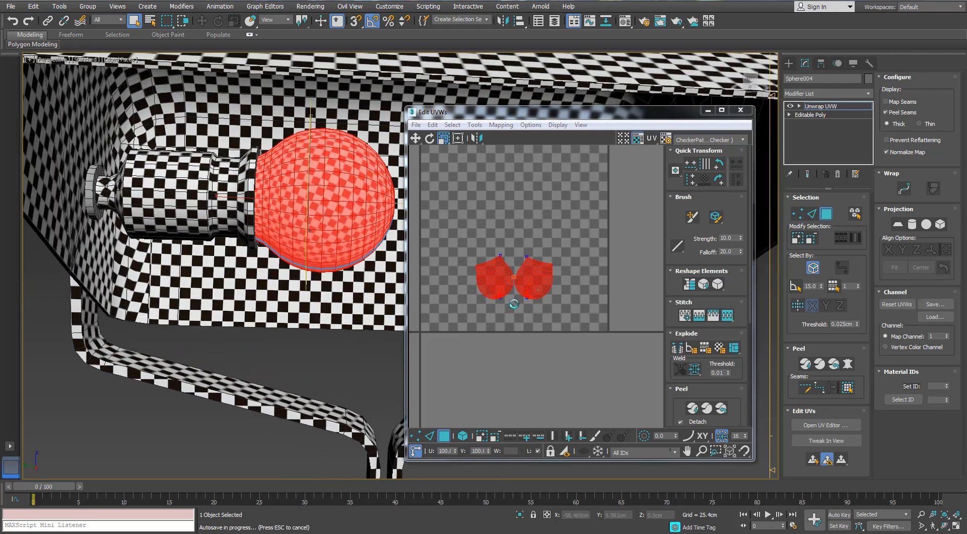
left_click_drag(535, 281, 523, 269)
Relax both bulb shells by polygon angles with 100 iterations and an amount of 0.1.
left_click(475, 125)
left_click(491, 301)
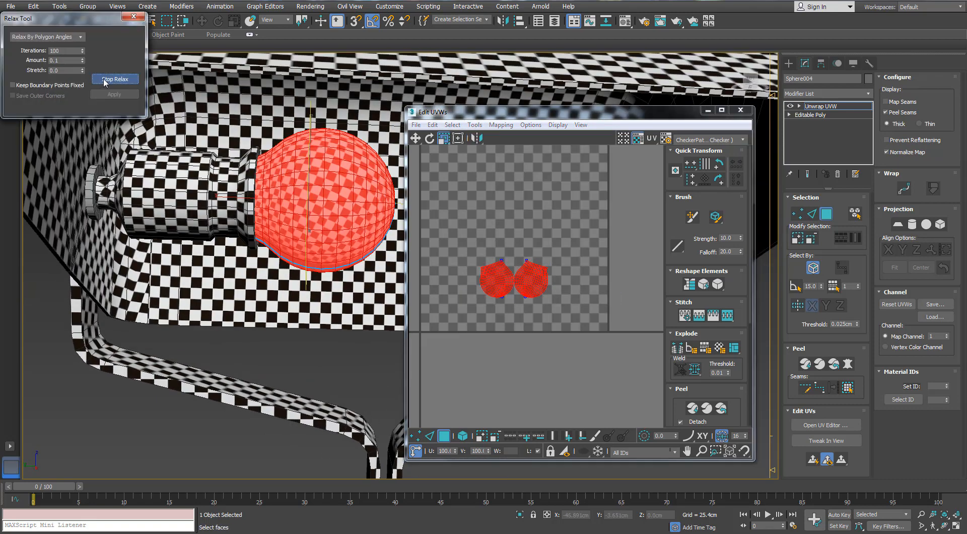
left_click(132, 18)
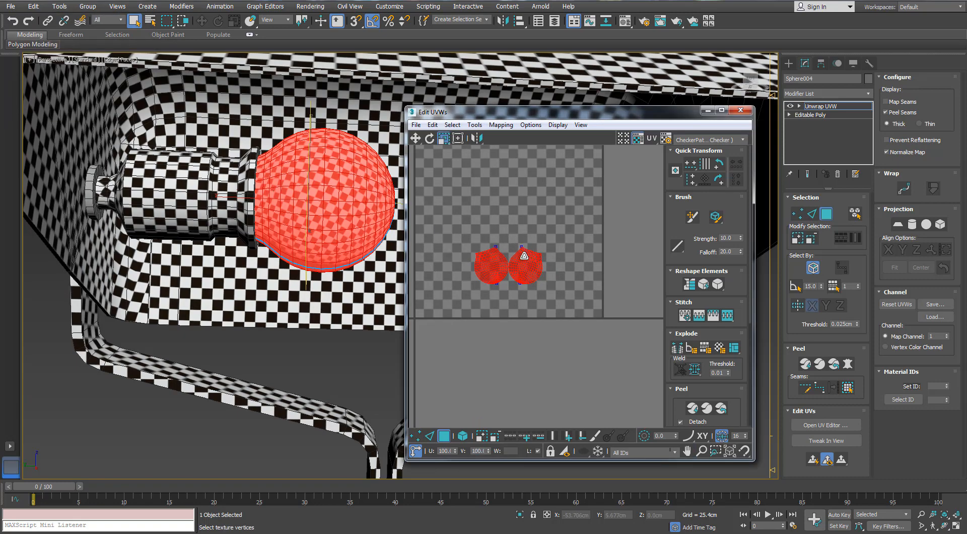
Select the UV shell of one bulb half as an element and rotate it upright.
scroll(524, 253, "up", 4)
scroll(527, 256, "down", 3)
left_click(539, 279)
key("5")
left_click(540, 269)
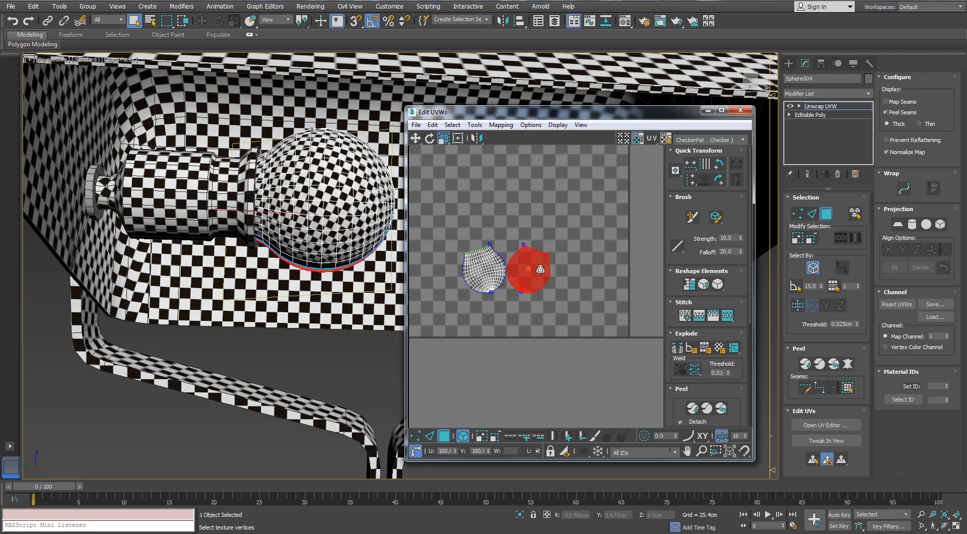
scroll(540, 267, "up", 3)
key("e")
left_click_drag(537, 250, 530, 249)
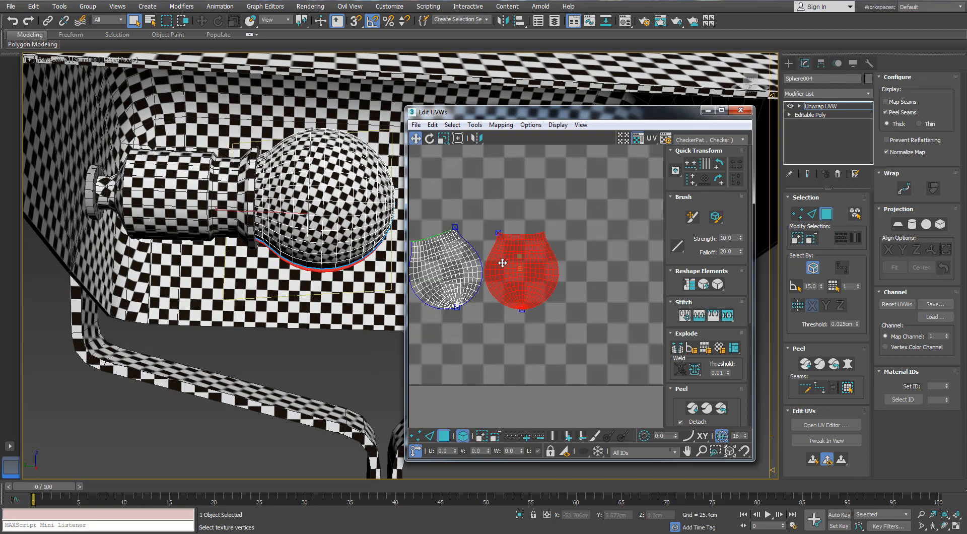
Rotate the other bulb half's shell upright and move both shells to the lower corner of the UV tile.
left_click(467, 280)
key("e")
left_click_drag(468, 280, 529, 305)
scroll(479, 268, "down", 3)
key("w")
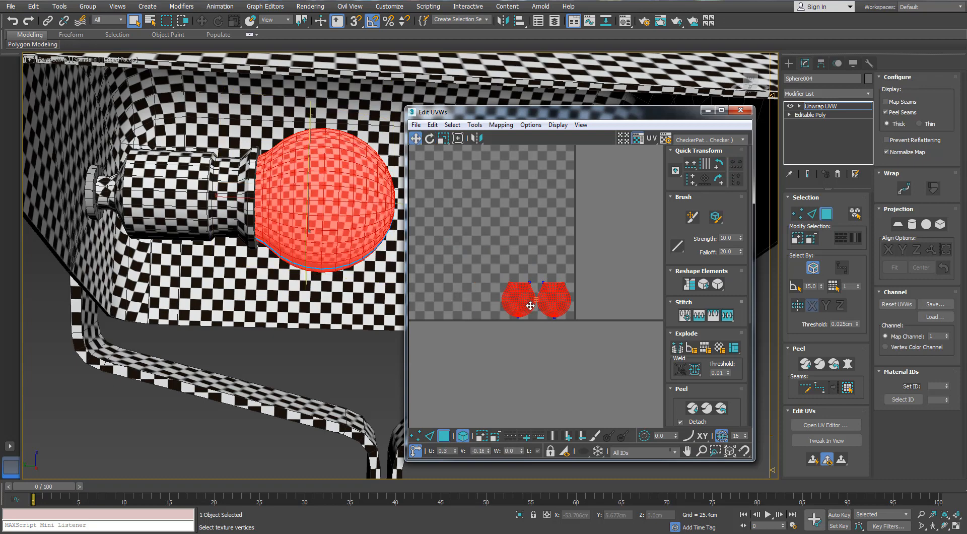
scroll(534, 305, "up", 4)
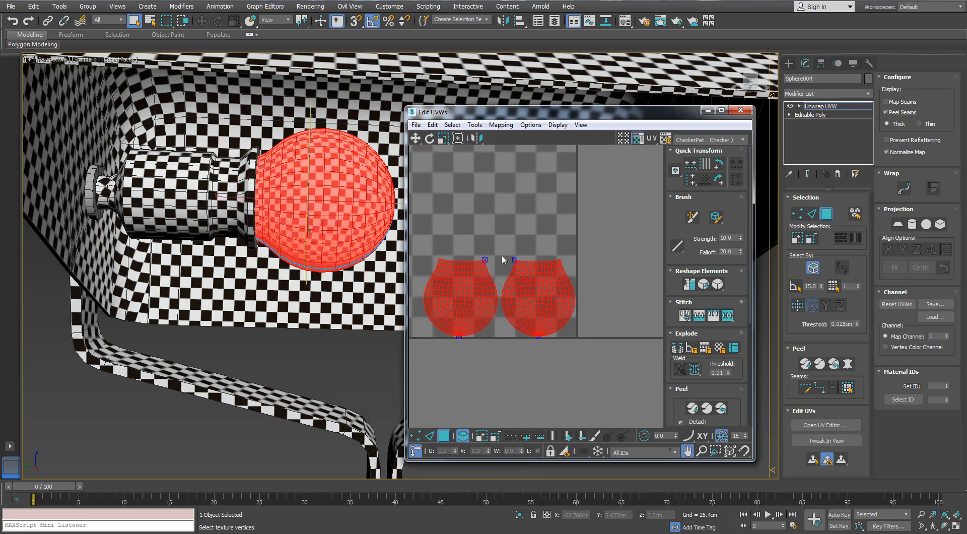
Adjust the two bulb shells so they sit side by side along the base of the UV tile.
scroll(502, 260, "up", 2)
left_click(477, 320)
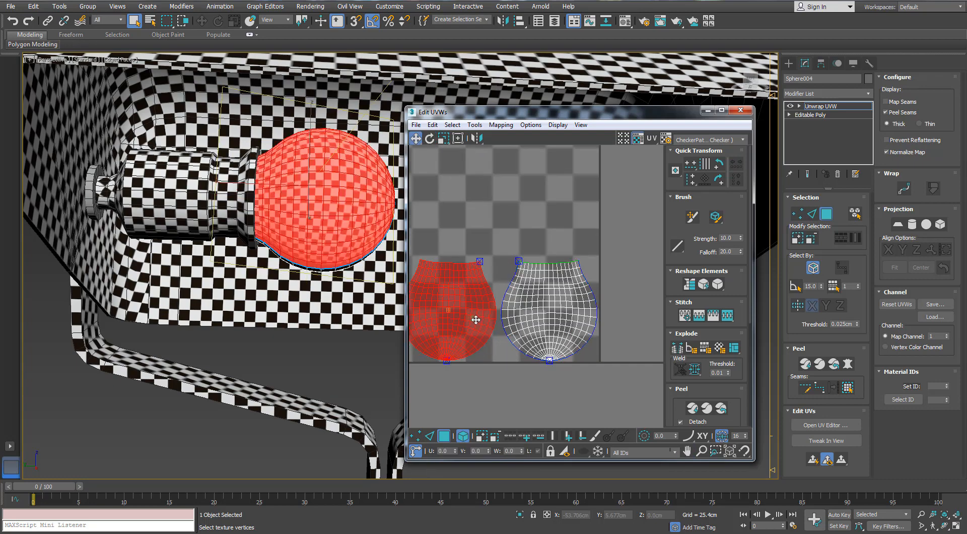
left_click(525, 317)
left_click(477, 322)
middle_click_drag(543, 277, 518, 278)
left_click(527, 284)
scroll(527, 283, "up", 2)
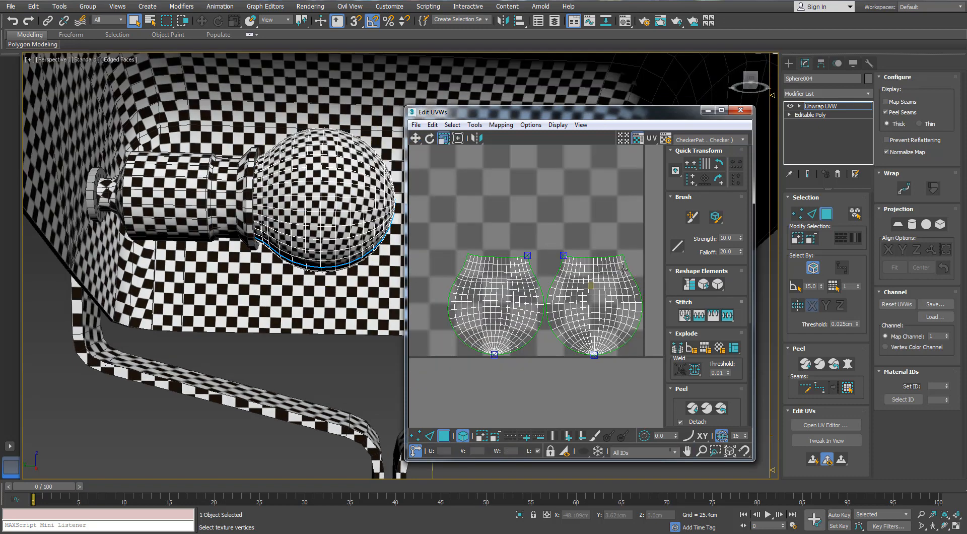
Move both bulb shells outside the UV tile, below its lower corner, and close the UV editor.
scroll(624, 269, "down", 3)
key("ctrl+a")
key("w")
left_click_drag(519, 275, 604, 364)
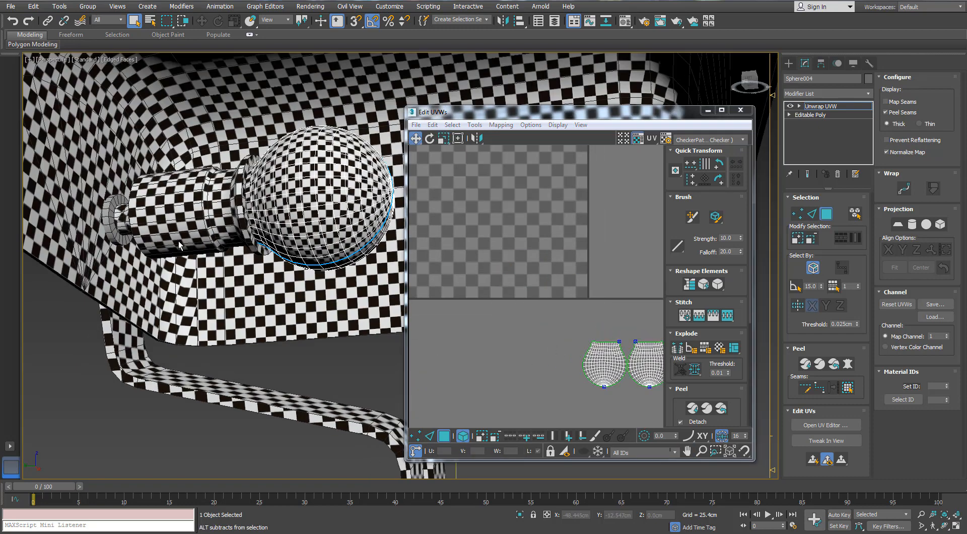
middle_click_drag(178, 246, 151, 244, "alt")
scroll(151, 244, "down", 4)
left_click(740, 110)
Examine the small fittings on both side walls of the lamp housing from several angles.
left_click(579, 211)
middle_click_drag(212, 242, 262, 227, "alt")
scroll(211, 227, "up", 4)
left_click(104, 216)
middle_click_drag(104, 217, 143, 213, "alt")
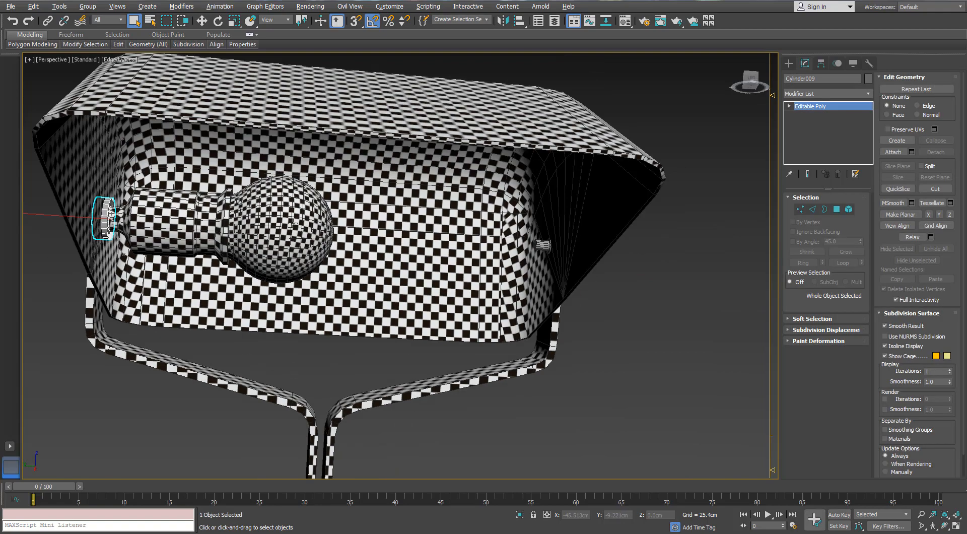
left_click(542, 245, "ctrl")
middle_click_drag(543, 245, 398, 217)
scroll(398, 217, "down", 3)
left_click(464, 231)
middle_click_drag(464, 231, 396, 217, "alt")
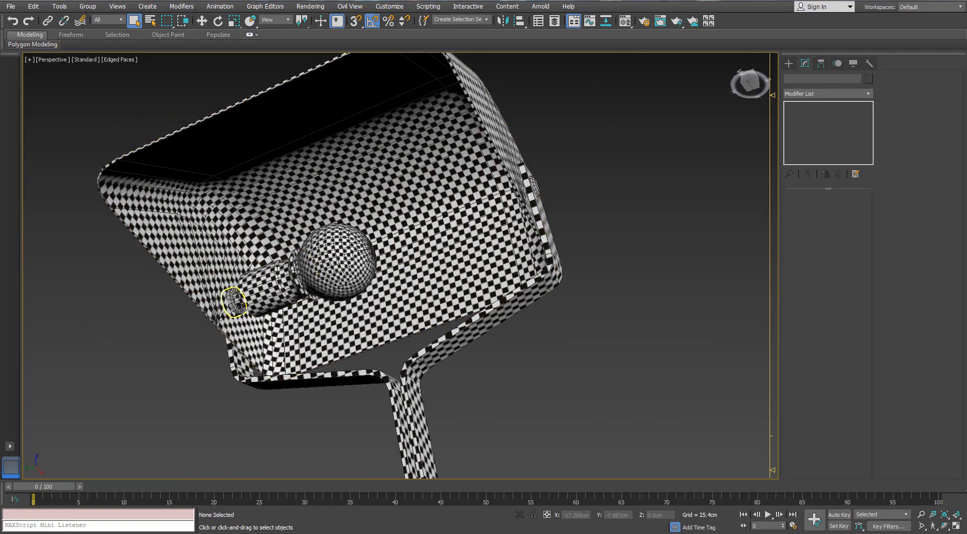
Apply Unwrap UVW to the isolated small fittings and switch to face selection.
left_click(869, 94)
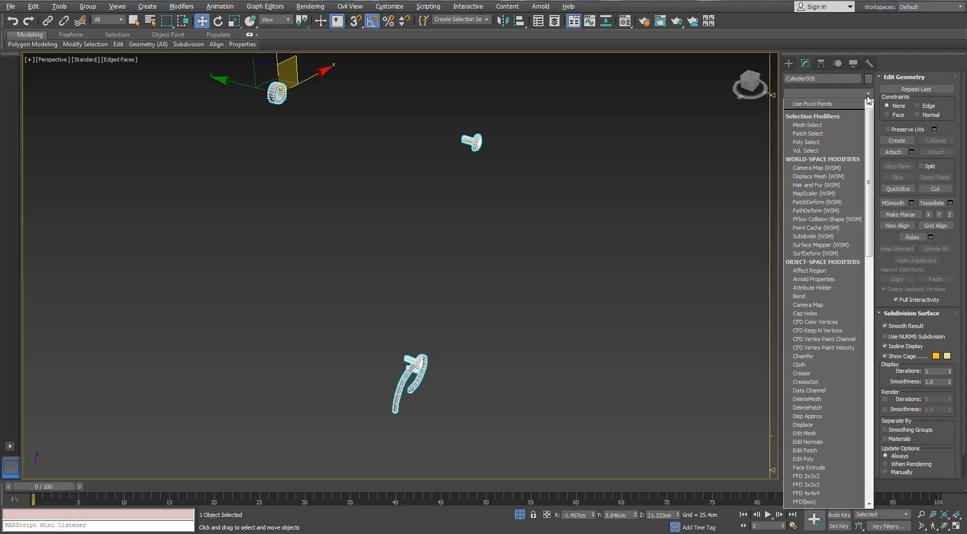
key("u")
key("Return")
key("3")
left_click(613, 304)
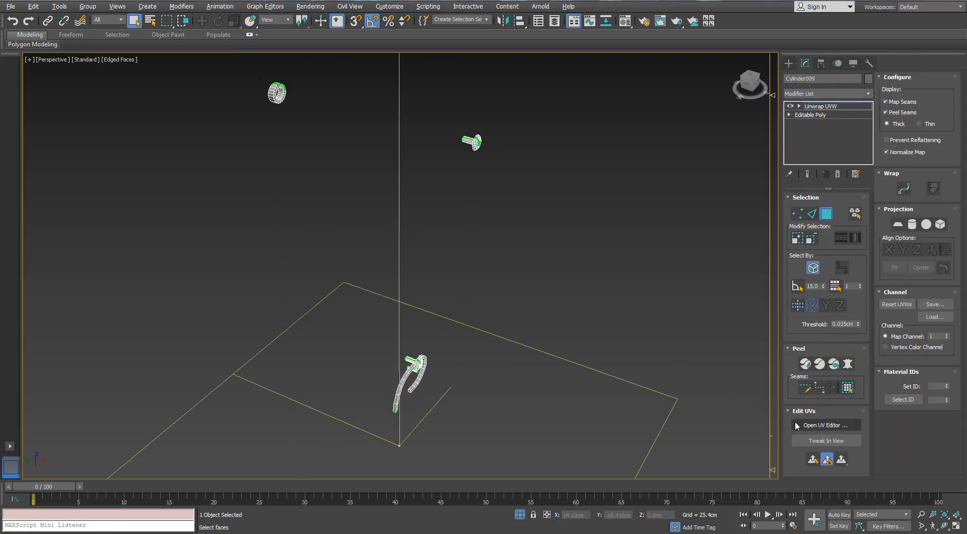
Open the UV editor, apply box Normal Mapping with 0.001 spacing to each fitting, and spread the resulting shells around the tile.
middle_click_drag(514, 215, 597, 215)
key("ctrl+e")
left_click_drag(304, 159, 574, 122)
middle_click_drag(313, 198, 53, 234)
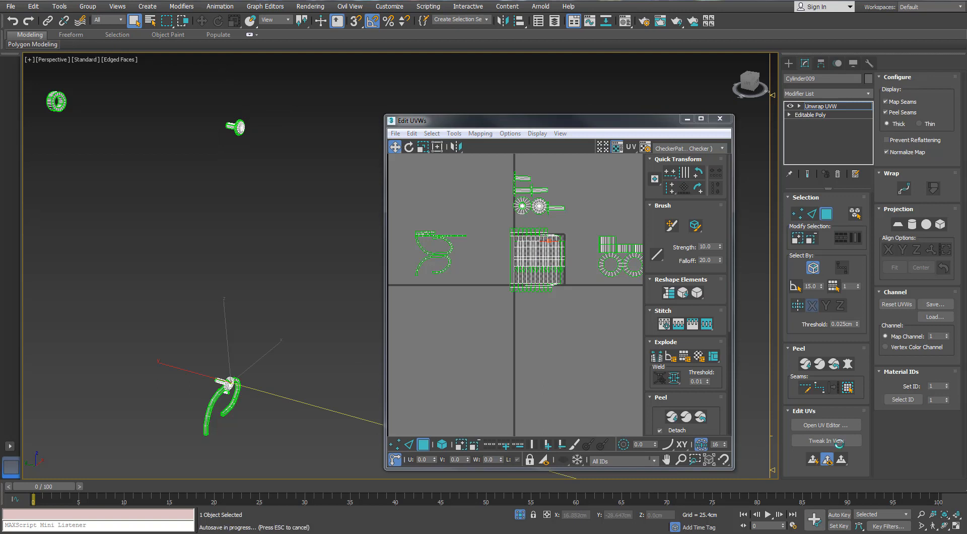
left_click(538, 257)
left_click(481, 133)
left_click(499, 157)
left_click(163, 123)
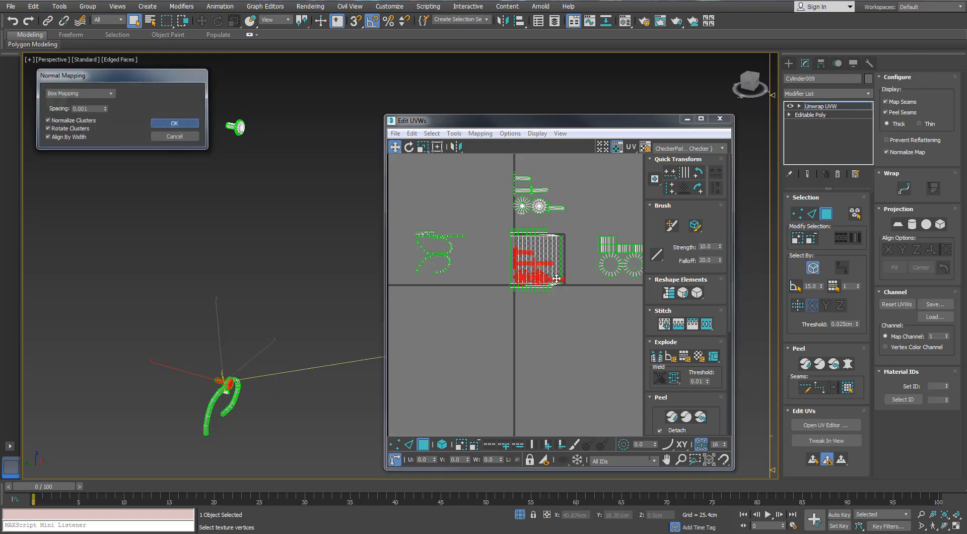
left_click(479, 134)
left_click(498, 157)
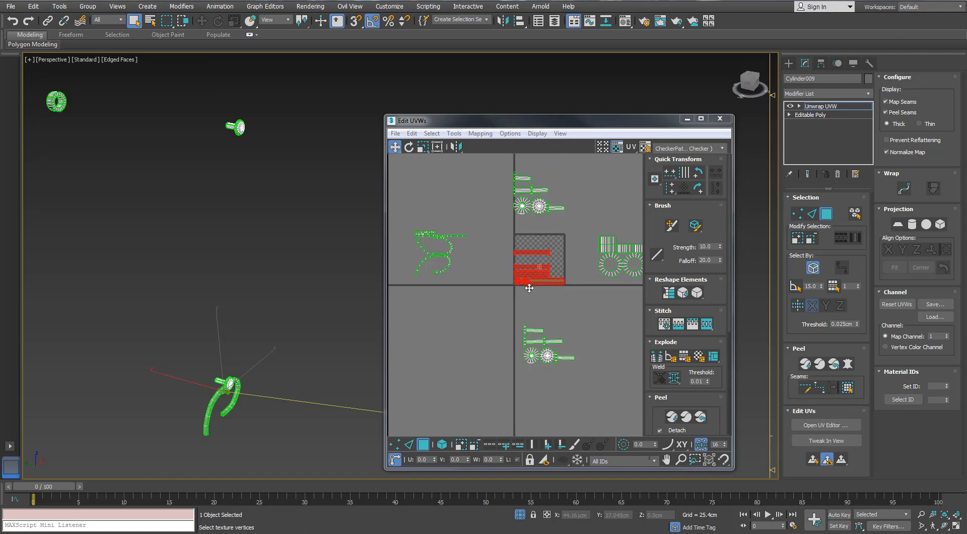
Maximize the UV editor and stitch the ring fitting's side segments into one continuous strip at their end edges.
left_click(700, 119)
scroll(484, 227, "up", 5)
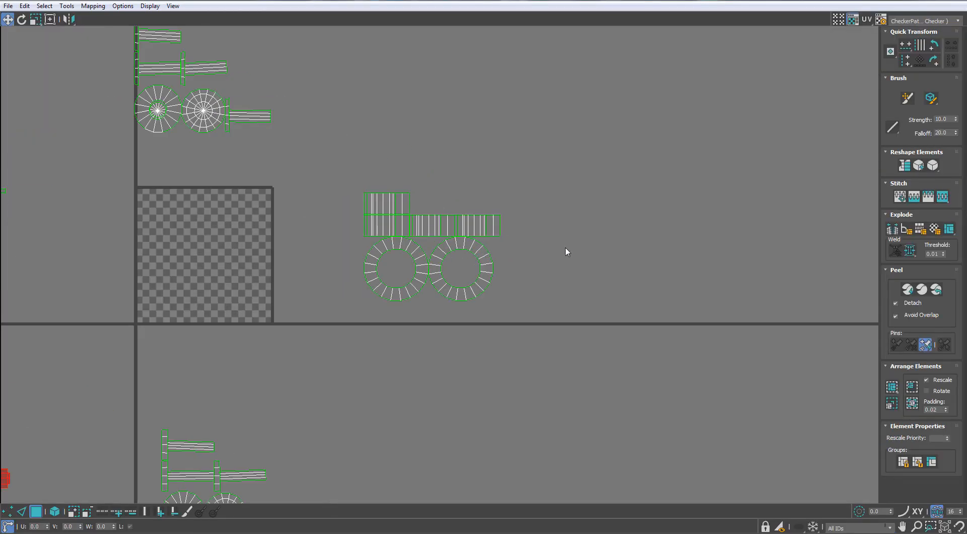
key("2")
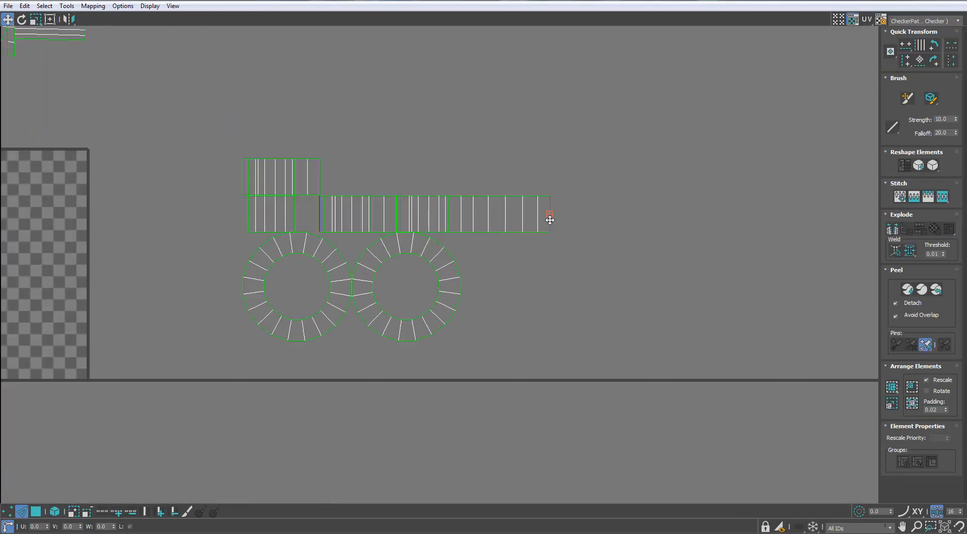
left_click(627, 221)
key("s")
left_click(704, 216)
key("s")
middle_click_drag(666, 223, 548, 225)
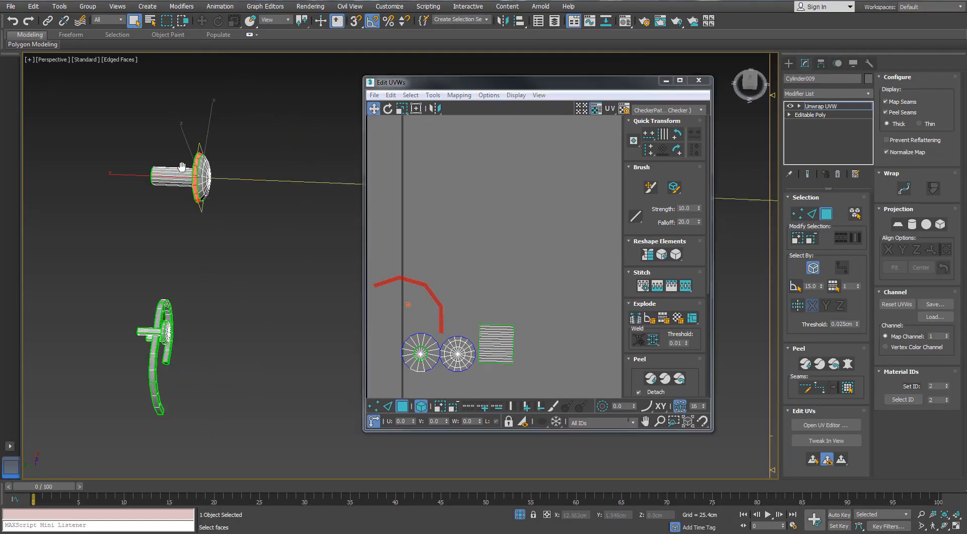
Select the bolt head's dome and rim faces and planar map them together, aligned to the Y axis.
middle_click_drag(183, 167, 307, 223, "alt")
middle_click_drag(451, 348, 468, 325)
left_click(473, 329, "ctrl")
left_click(898, 225)
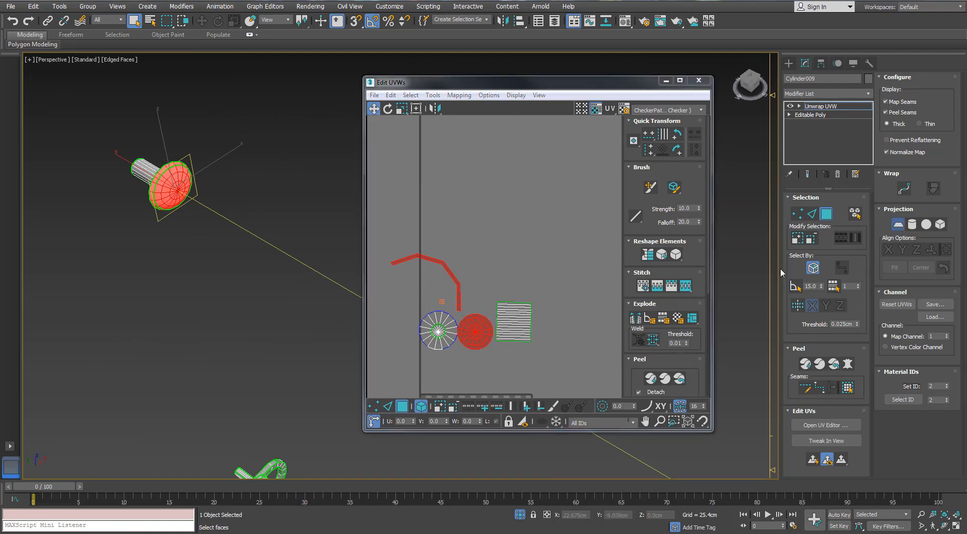
scroll(470, 217, "down", 3)
middle_click_drag(478, 247, 494, 136)
scroll(494, 136, "up", 2)
left_click(902, 250)
middle_click_drag(466, 279, 442, 335)
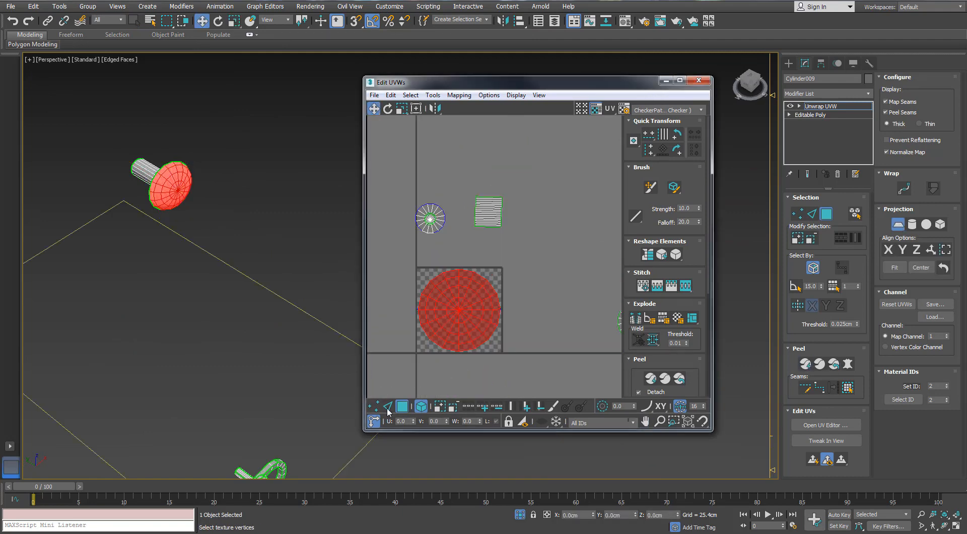
Scale the planar-mapped bolt head shell down and move it above the UV tile near the other bolt shells.
left_click(387, 407)
left_click(403, 407)
key("r")
left_click_drag(468, 306, 455, 180)
key("w")
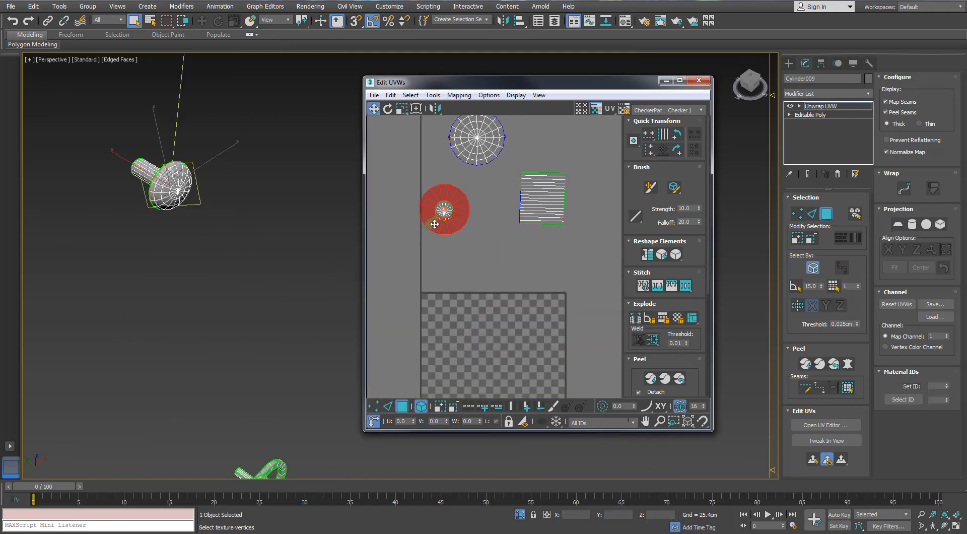
Separate the bolt's small end-cap disc from the ring-shaped shell and rescale all the bolt's shells to a uniform density.
middle_click_drag(201, 166, 235, 175, "alt")
left_click(447, 210)
left_click_drag(421, 254, 416, 260)
middle_click_drag(453, 252, 417, 288)
scroll(537, 382, "up", 2)
left_click_drag(626, 374, 606, 178)
left_click(636, 325)
middle_click_drag(478, 229, 508, 291)
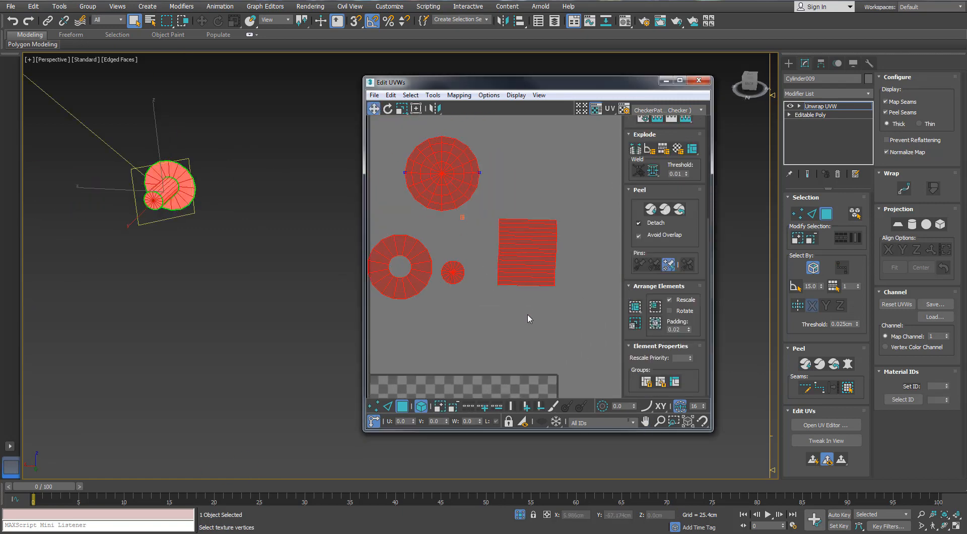
Check the shared border edges of the bolt shank's rectangular shell.
left_click(507, 295)
key("2")
left_click(500, 247)
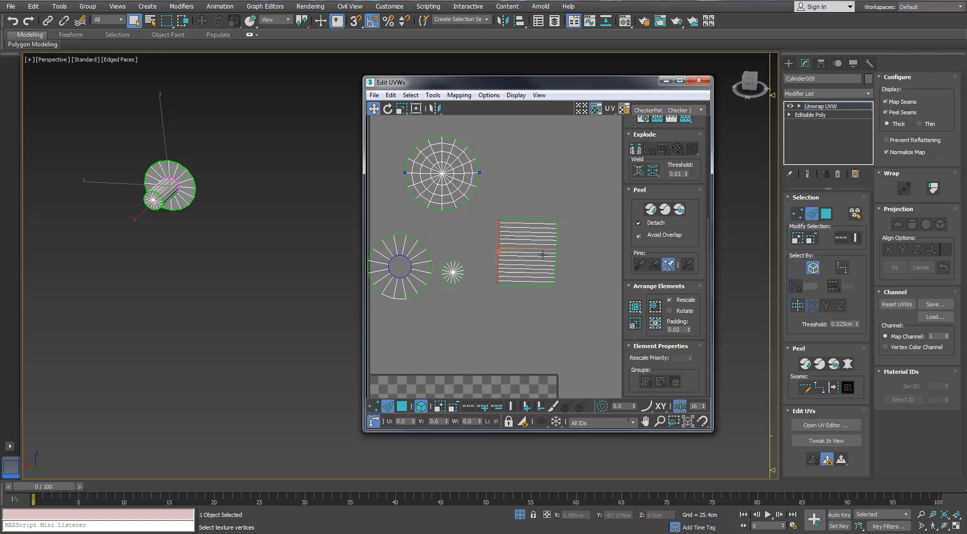
scroll(582, 243, "up", 2)
left_click(536, 234)
scroll(522, 207, "down", 2)
left_click(521, 204)
key("c")
key("Return")
scroll(519, 271, "down", 3)
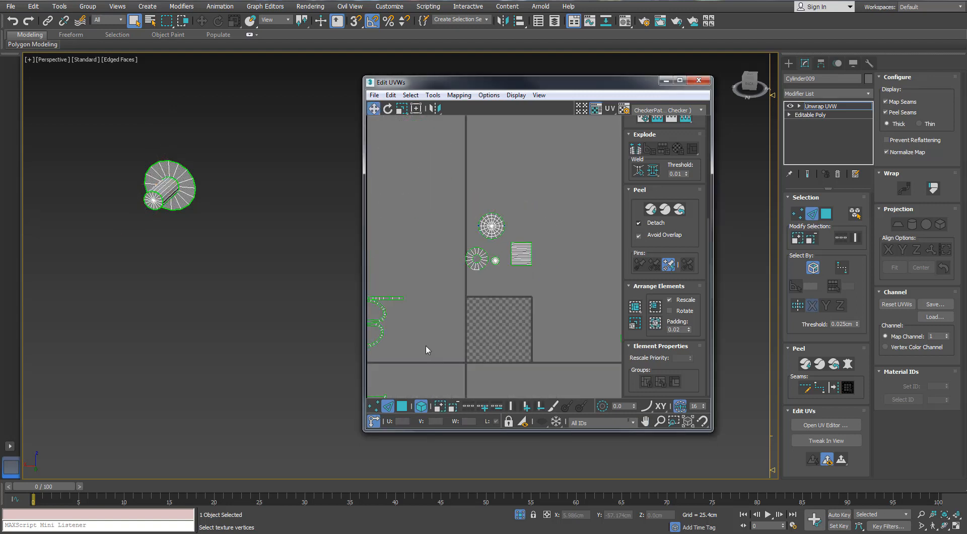
Maximize the UV editor and move the hook's two curved shells down, clear of its side strips.
left_click(405, 409)
scroll(524, 197, "down", 2)
left_click(678, 81)
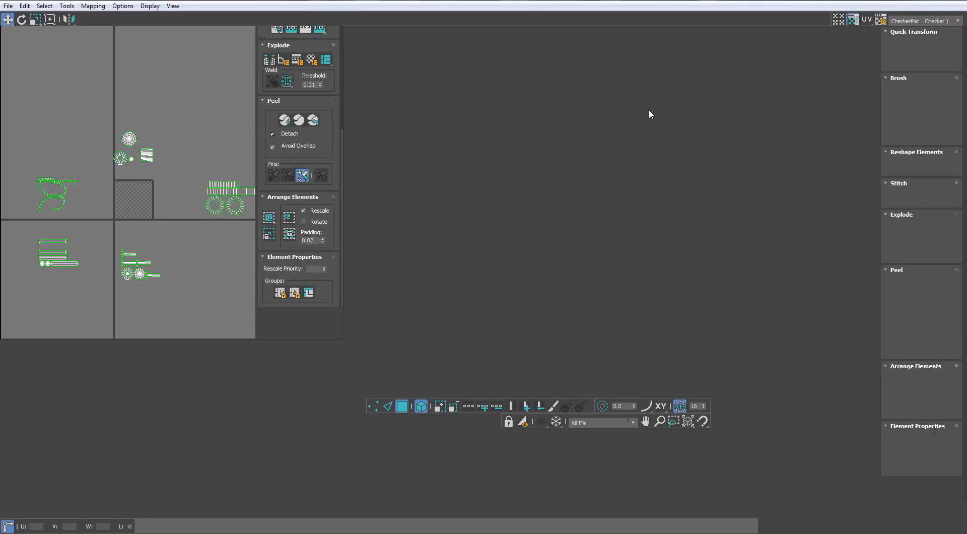
scroll(372, 237, "up", 4)
scroll(373, 236, "up", 3)
left_click(359, 244)
left_click(302, 318, "ctrl")
left_click_drag(302, 318, 303, 386)
left_click(437, 228)
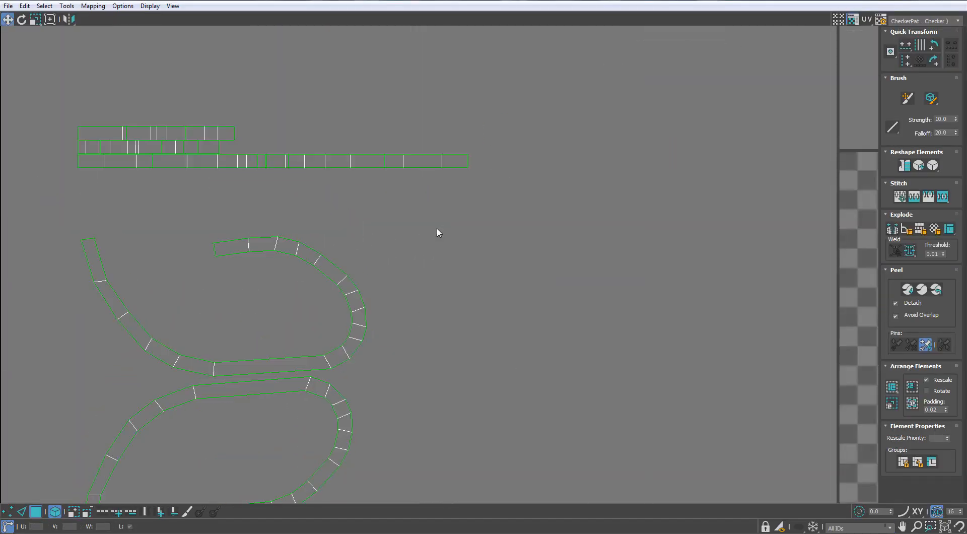
Stitch the hook's side strip segments end to end at their shared edges, and undo the last change.
key("2")
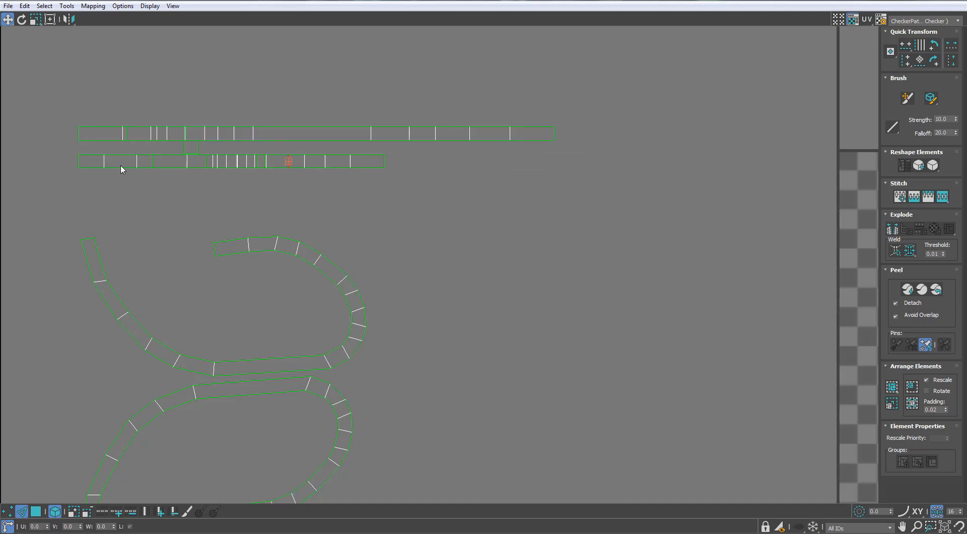
left_click(78, 161)
middle_click_drag(88, 192, 301, 202)
left_click(182, 169)
key("ctrl+z")
scroll(228, 194, "down", 2)
scroll(228, 194, "up", 1)
left_click(192, 176)
Move the hook's separate side strip segments apart around the curved shells.
left_click(33, 513)
left_click_drag(283, 176, 287, 202)
left_click_drag(438, 176, 532, 221)
left_click_drag(390, 176, 346, 185)
left_click_drag(386, 151, 386, 115)
left_click(447, 217)
left_click(470, 222)
left_click(418, 204)
middle_click_drag(426, 165, 435, 123)
scroll(435, 123, "down", 1)
scroll(435, 124, "up", 2)
left_click(347, 147)
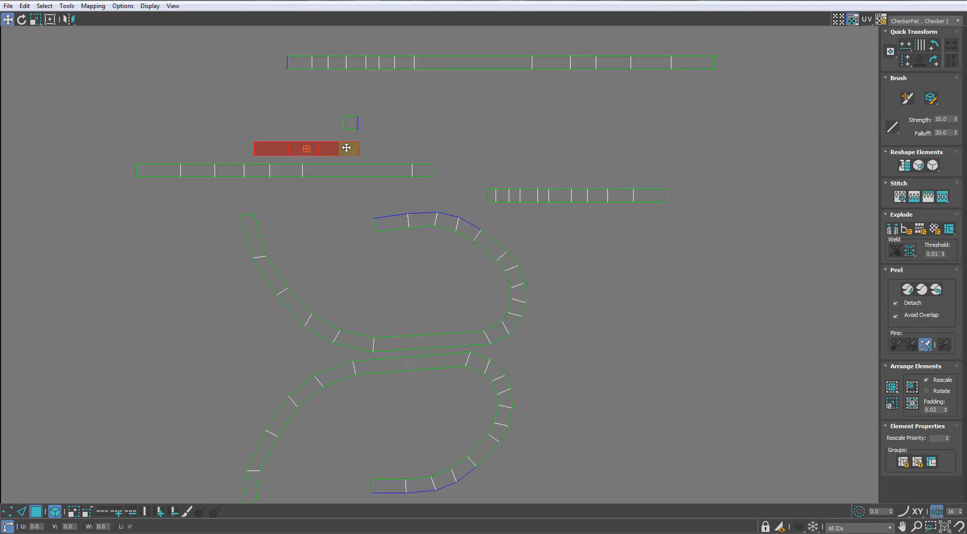
Stitch the hook's remaining segments into two long strips, align them, and place the small square at the lower strip's end.
key("2")
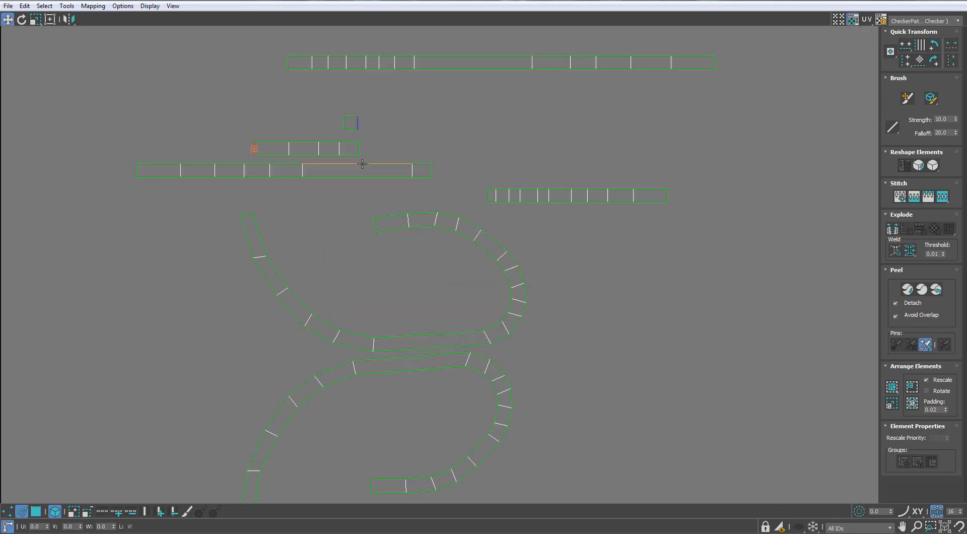
key("s")
left_click(32, 512)
left_click_drag(271, 172, 388, 171)
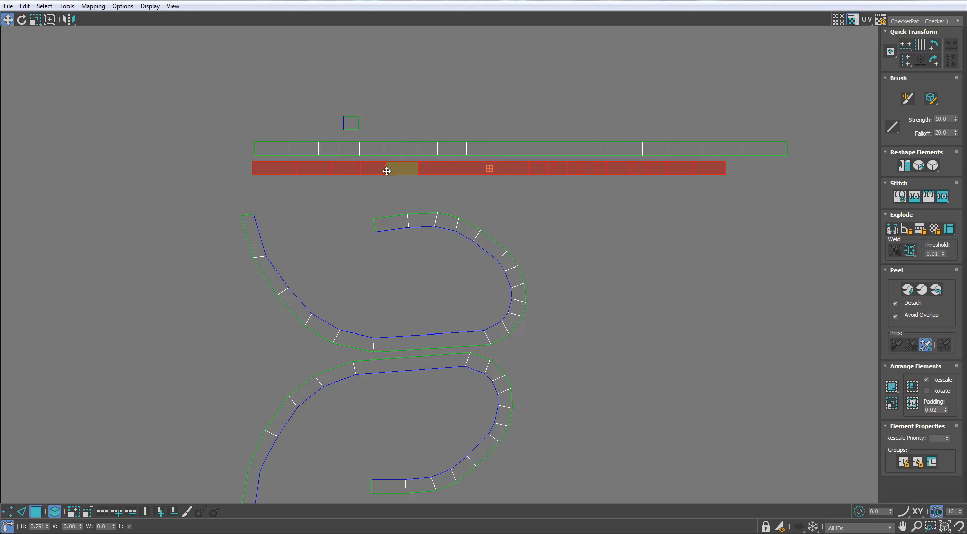
left_click_drag(353, 123, 738, 170)
scroll(588, 249, "down", 4)
Reposition the hook's two curved shells close together beneath the long strips.
left_click_drag(582, 253, 575, 313)
left_click(561, 315)
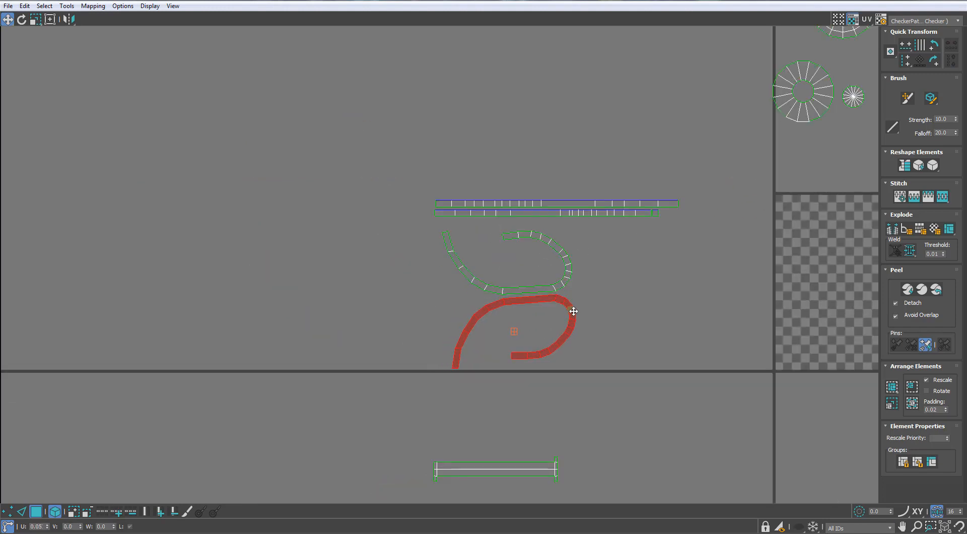
left_click(574, 276, "ctrl")
left_click_drag(569, 276, 559, 278)
left_click(595, 295)
Turn off the green map seam display on the model around the small cylinder.
scroll(595, 295, "down", 5)
middle_click_drag(604, 323, 360, 153)
scroll(291, 148, "up", 6)
key("2")
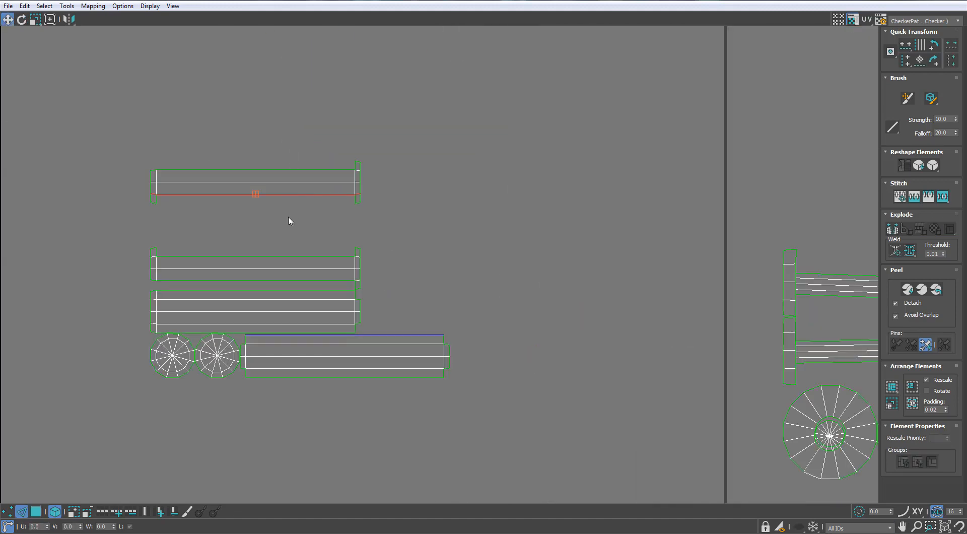
scroll(277, 308, "down", 3)
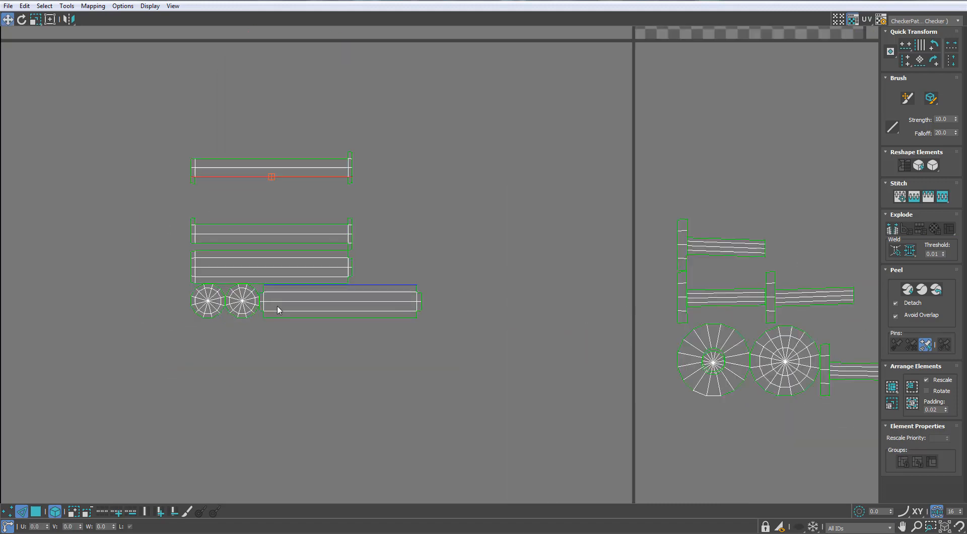
scroll(277, 310, "up", 3)
left_click(310, 202)
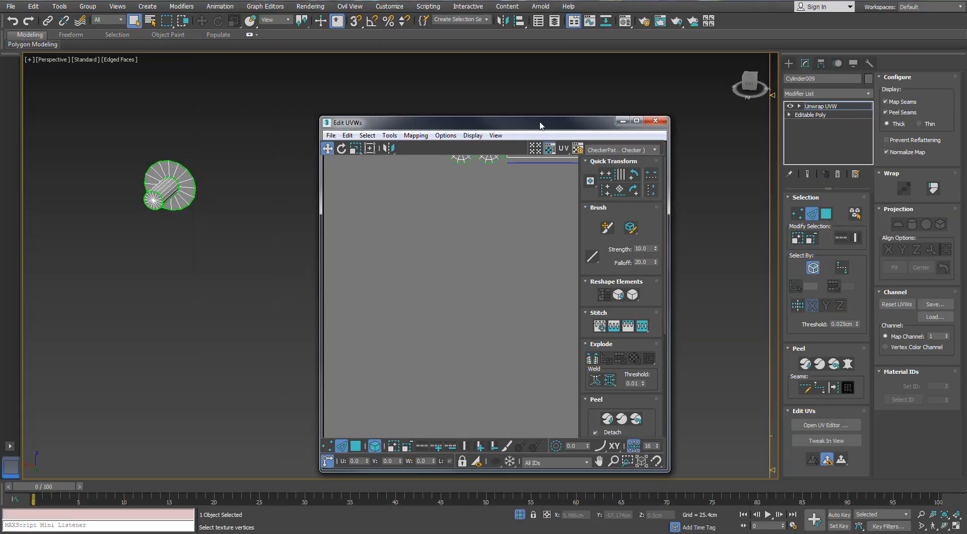
scroll(227, 243, "up", 5)
middle_click_drag(200, 244, 244, 249, "alt")
scroll(296, 242, "up", 5)
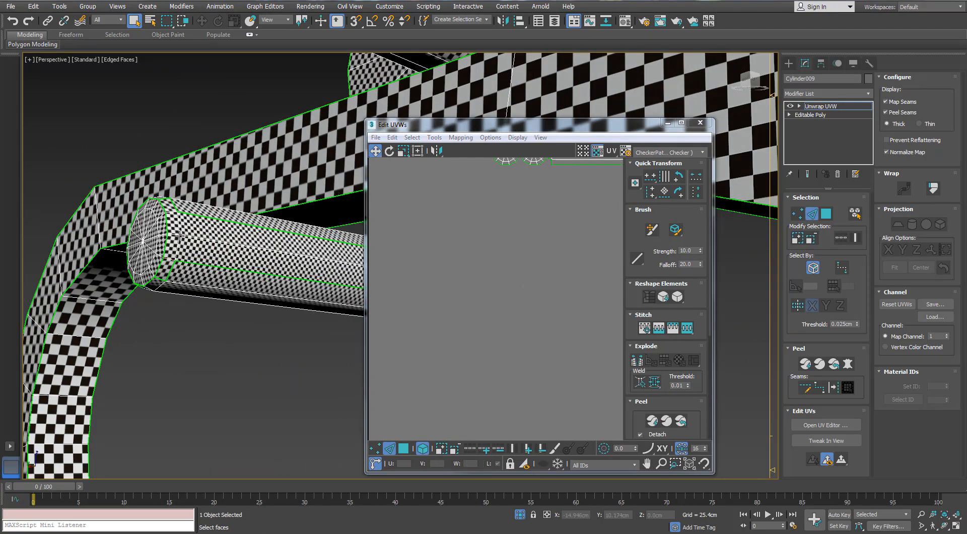
left_click(887, 102)
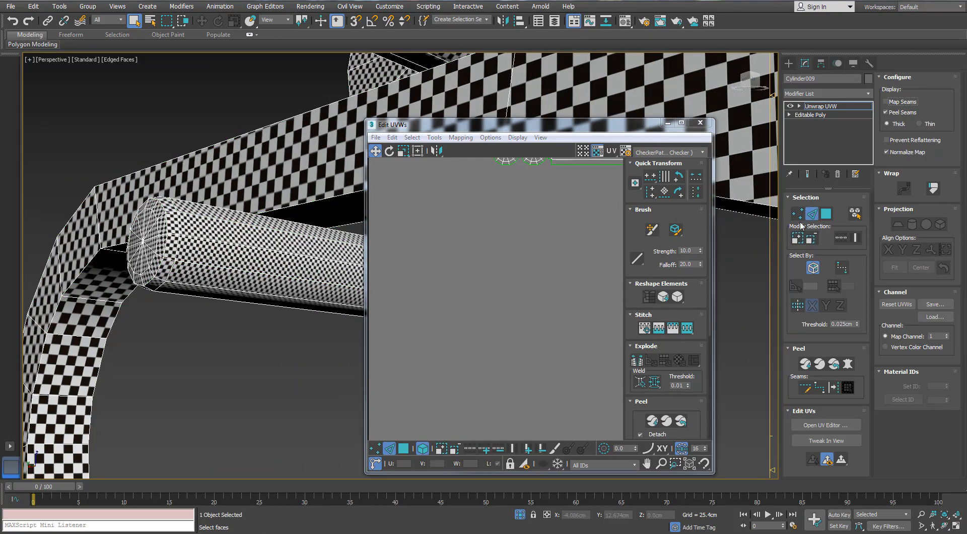
Select the edge loops around the small cylinder's ends together with an edge line along its length.
double_click(222, 243)
scroll(222, 243, "down", 5)
scroll(227, 267, "up", 5)
middle_click_drag(134, 330, 384, 359, "alt")
double_click(250, 339, "ctrl")
scroll(251, 338, "down", 5)
middle_click_drag(251, 338, 418, 303, "alt")
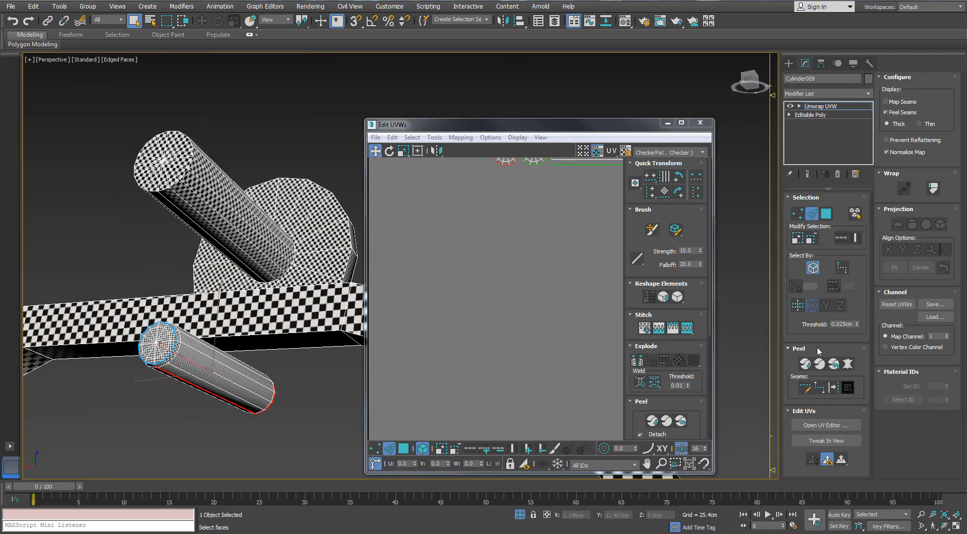
Convert the selected edges into peel seams and quick-peel the small cylinder's side faces.
left_click(848, 364)
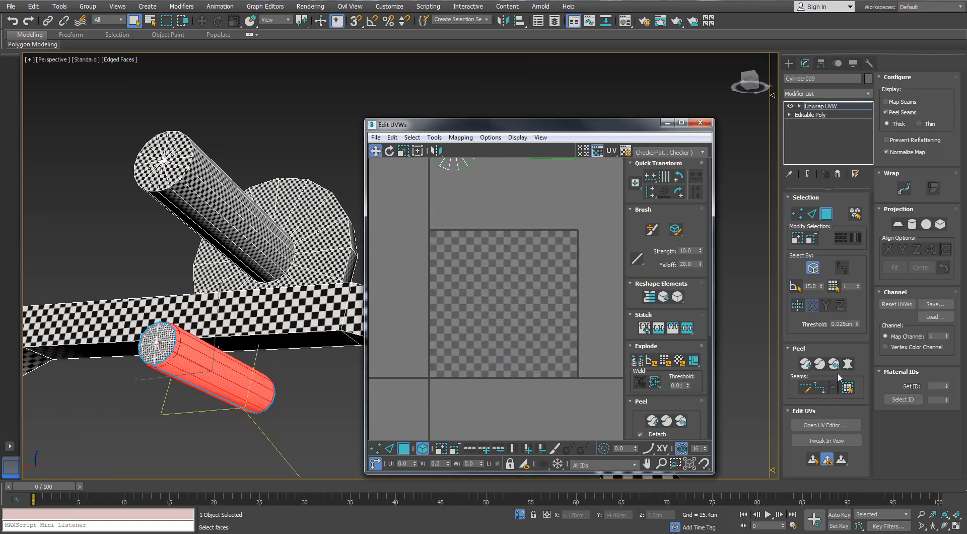
left_click(655, 185)
left_click(699, 408)
left_click(806, 364)
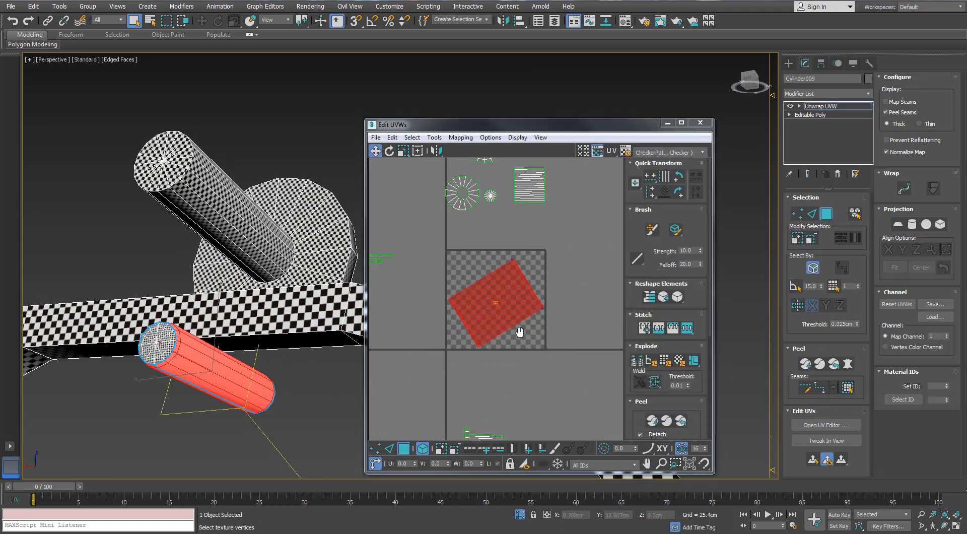
scroll(519, 332, "down", 3)
Planar-map each of the small cylinder's two end caps as a separate shell.
left_click(159, 343)
left_click(899, 224)
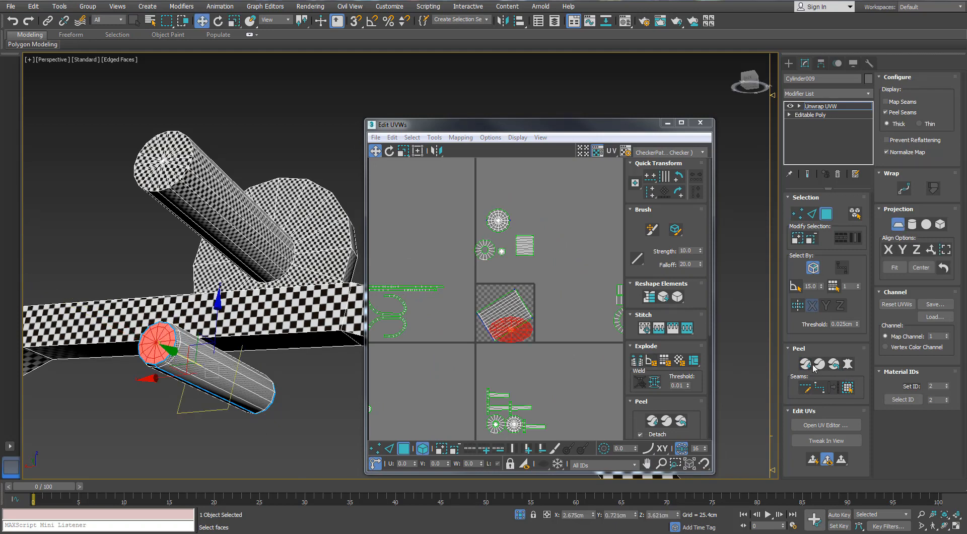
left_click(805, 364)
middle_click_drag(313, 360, 203, 345, "alt")
left_click(387, 426)
left_click(371, 410)
left_click(899, 225)
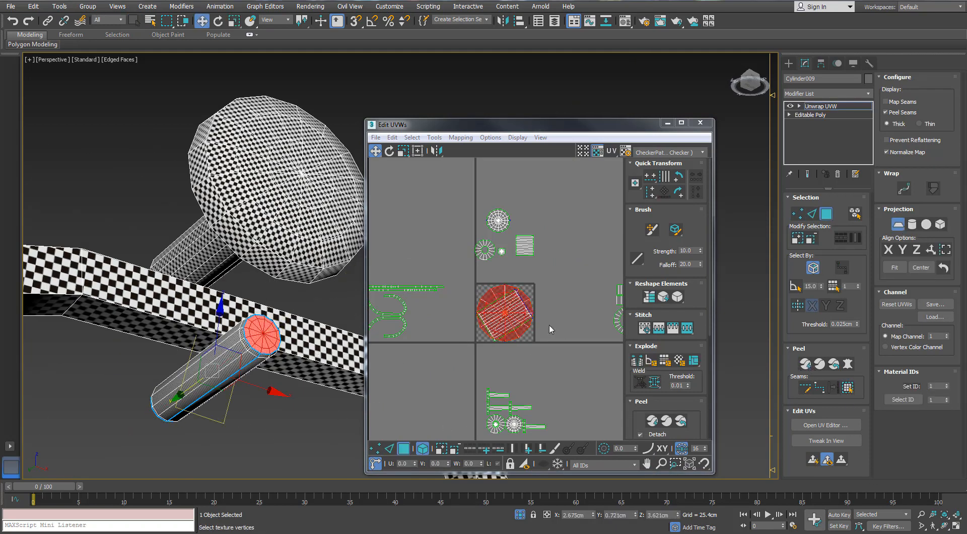
Select the small cylinder's side and cap shells and rescale them to a matching size.
left_click(499, 344)
left_click(484, 304)
left_click(491, 308, "ctrl")
key("ctrl+a")
left_click(587, 415)
left_click_drag(541, 354, 479, 286)
scroll(636, 282, "down", 5)
left_click(637, 350)
Move the small cylinder's shells above the hook's long strips, with the side shell straight.
middle_click_drag(506, 311, 506, 311)
scroll(507, 311, "up", 2)
left_click_drag(506, 311, 411, 225)
middle_click_drag(411, 225, 498, 327)
left_click_drag(498, 326, 492, 304)
scroll(476, 292, "up", 1)
key("e")
left_click(533, 326)
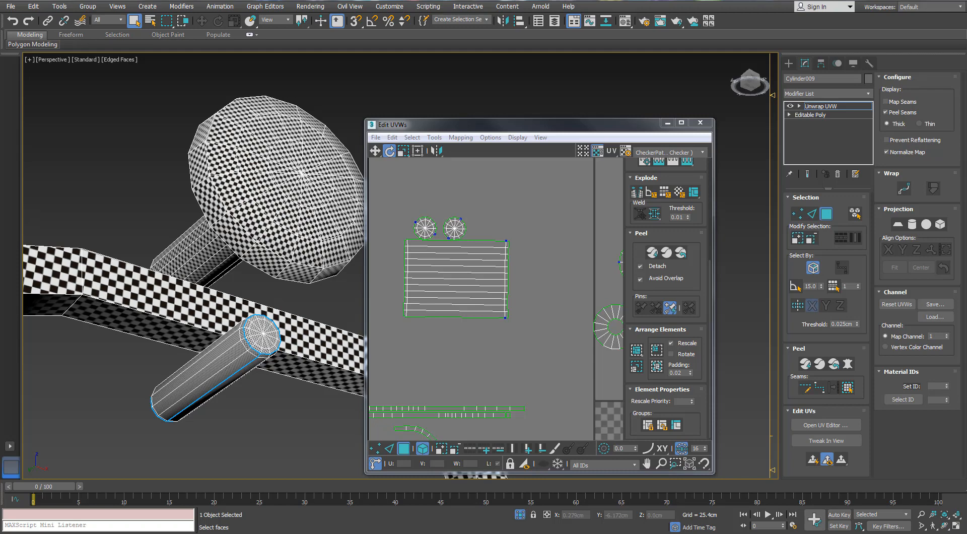
Maximize the UV editor and rescale all shells to the same texel density.
left_click(682, 122)
left_click_drag(592, 240, 539, 281)
key("ctrl+a")
left_click(891, 402)
scroll(384, 245, "up", 4)
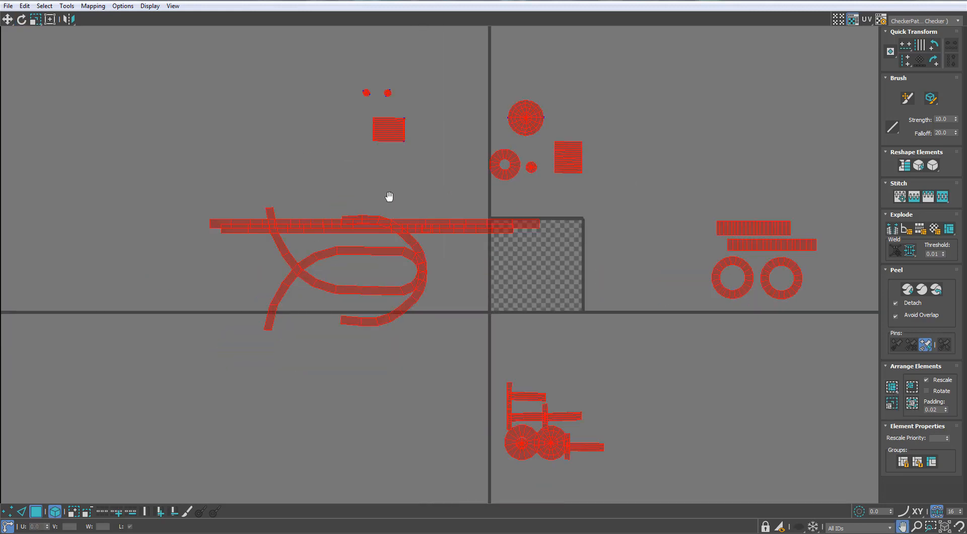
Separate the hook's overlapping curved shells, align the two long strips, and place the small square at the lower strip's end.
middle_click_drag(363, 212, 445, 150)
left_click(446, 151)
left_click(425, 275)
key("w")
left_click_drag(425, 276, 425, 404)
left_click(414, 208)
scroll(414, 207, "up", 3)
left_click_drag(414, 203, 354, 182)
left_click(404, 199)
left_click_drag(404, 198, 384, 207)
left_click_drag(490, 216, 567, 206)
Try scaling down the hook's group of shells and undo it.
scroll(567, 206, "down", 4)
left_click_drag(524, 155, 358, 394)
key("r")
left_click_drag(514, 197, 489, 222)
key("ctrl+z")
Select the hook's strips and curved shells and move them up together.
scroll(554, 207, "up", 3)
left_click_drag(575, 203, 437, 261)
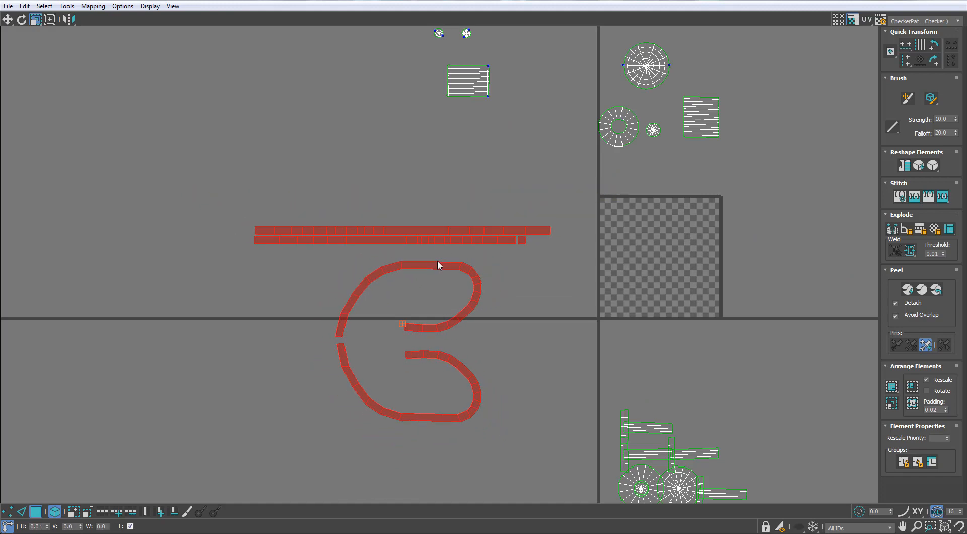
key("w")
left_click_drag(447, 226, 479, 151)
Place the small cylinder's two cap shells directly above its rectangular side shell.
scroll(465, 163, "down", 3)
scroll(497, 103, "up", 5)
scroll(403, 99, "up", 2)
left_click_drag(410, 99, 365, 180)
left_click(441, 189)
left_click_drag(426, 190, 408, 189)
left_click(487, 158)
Stitch the separate narrow side strips near the two discs edge to edge into one rectangular shell.
scroll(488, 157, "down", 5)
scroll(486, 267, "up", 2)
middle_click_drag(486, 267, 382, 96)
scroll(394, 204, "up", 3)
left_click(415, 178)
scroll(427, 151, "up", 2)
key("2")
left_click(421, 173)
key("s")
left_click(414, 143)
key("s")
left_click(409, 113)
key("s")
left_click(405, 84)
Stitch the short rim strip segments above the two discs end to end.
middle_click_drag(276, 120, 303, 192)
left_click(233, 135)
scroll(237, 153, "down", 2)
key("s")
left_click(280, 174)
scroll(322, 331, "down", 3)
scroll(264, 262, "up", 2)
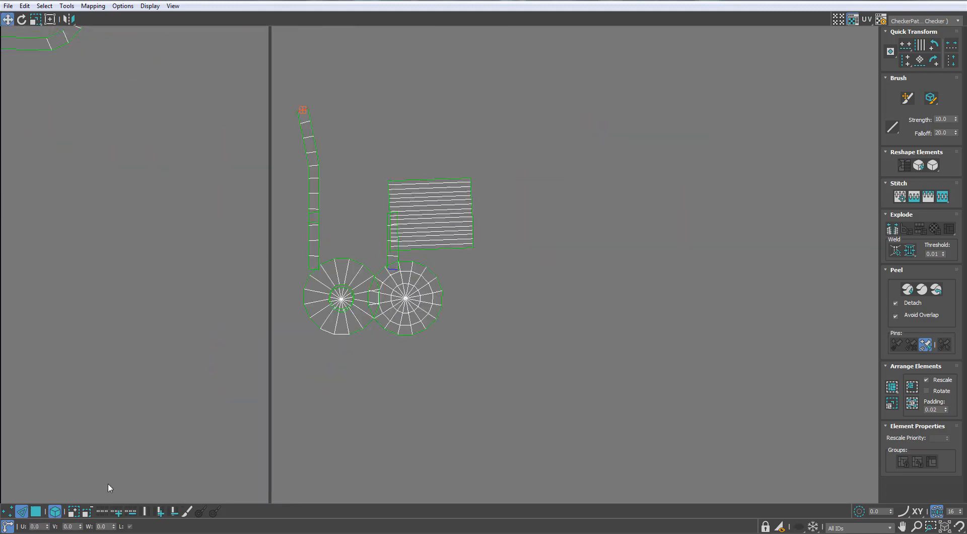
Stitch the rim strips onto the outer edges of the concentric disc shell.
left_click(432, 313)
key("3")
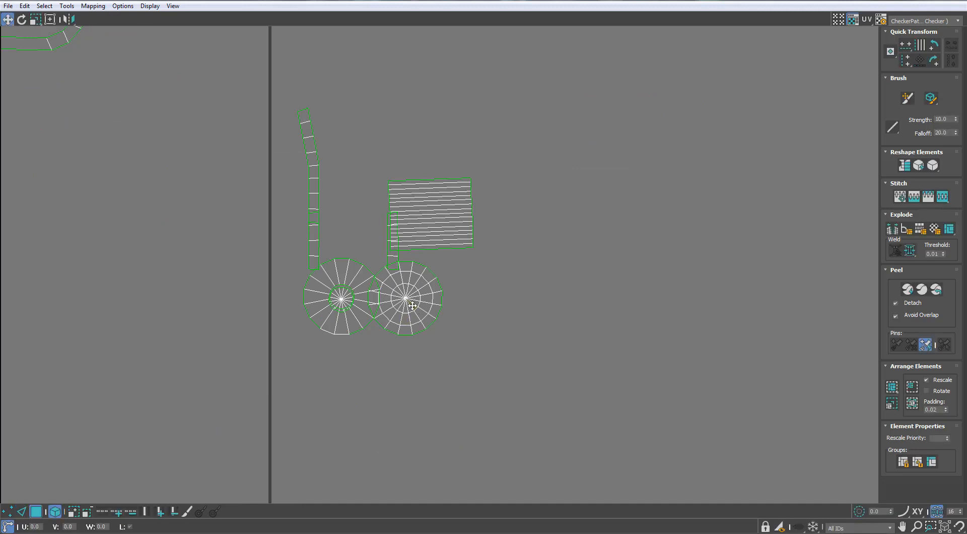
left_click(412, 305)
middle_click_drag(430, 348, 421, 368)
key("2")
left_click(433, 321)
key("s")
left_click(430, 305)
key("s")
double_click(423, 291)
key("s")
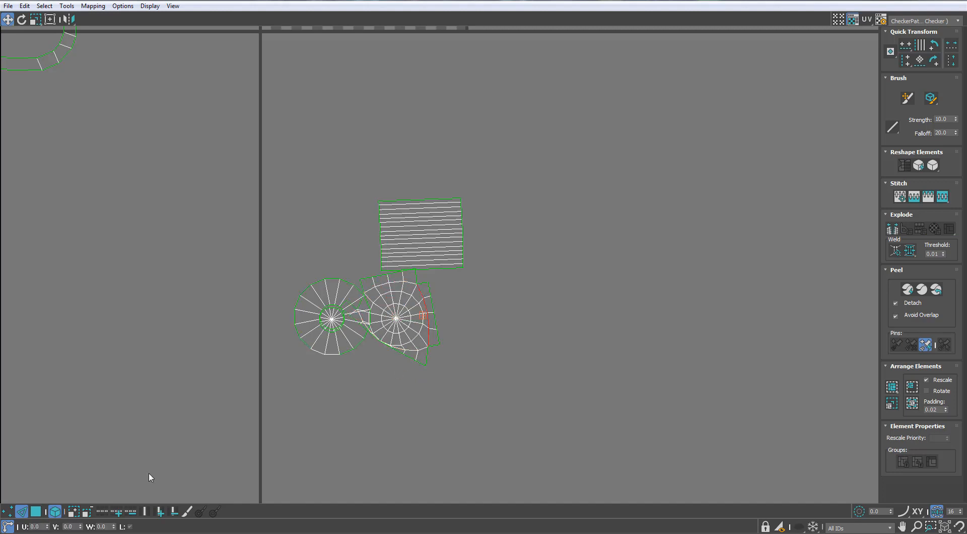
Select the concentric disc shell with its attached rim segments and quick-peel it.
left_click(34, 511)
left_click_drag(418, 315, 520, 336)
left_click(908, 290)
scroll(534, 302, "down", 2)
middle_click_drag(534, 283, 548, 351)
middle_click_drag(487, 133, 488, 224)
scroll(488, 223, "up", 2)
left_click(239, 382)
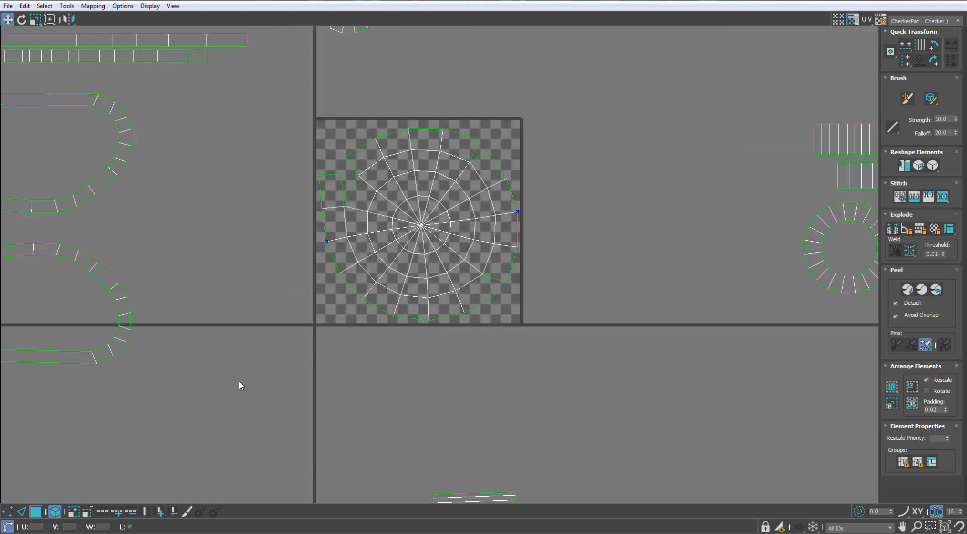
Join the open rim edges around the peeled disc to close the gaps in its outer ring.
left_click(22, 512)
scroll(326, 190, "up", 3)
double_click(371, 188)
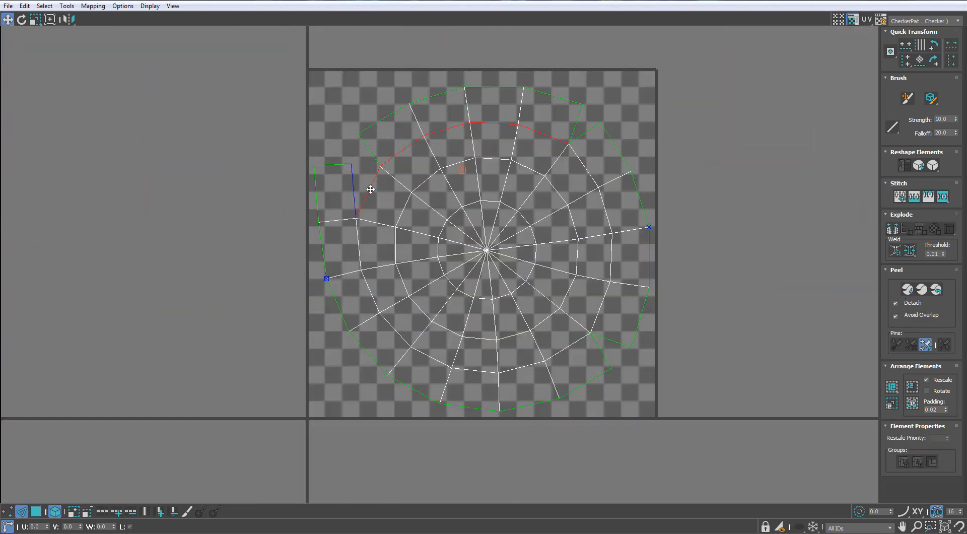
left_click(56, 512)
left_click(282, 262)
left_click(366, 195)
key("ctrl+w")
left_click(361, 149)
key("ctrl+w")
scroll(577, 211, "down", 2)
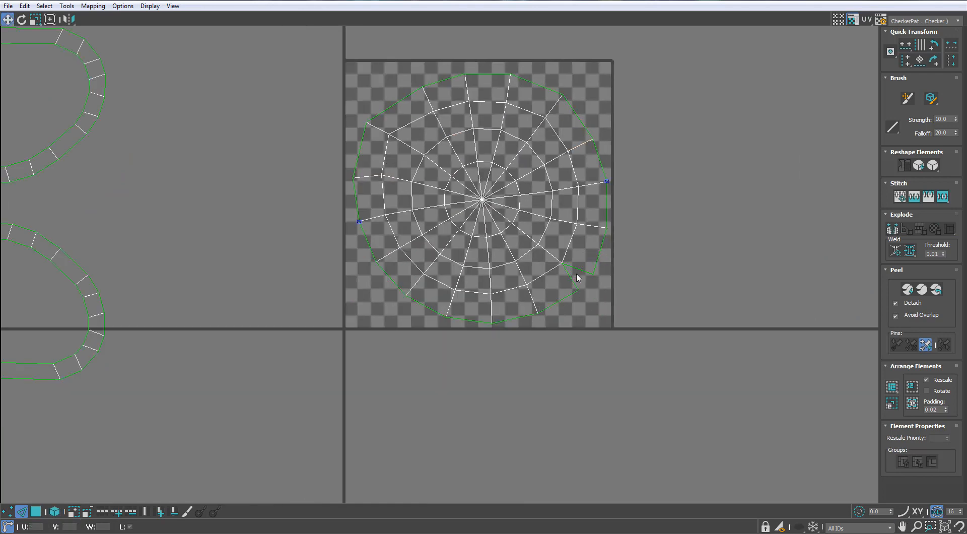
Select the whole disc shell and quick-peel it again with the closed rim.
left_click(36, 511)
left_click(535, 180)
left_click(54, 511)
left_click(547, 214)
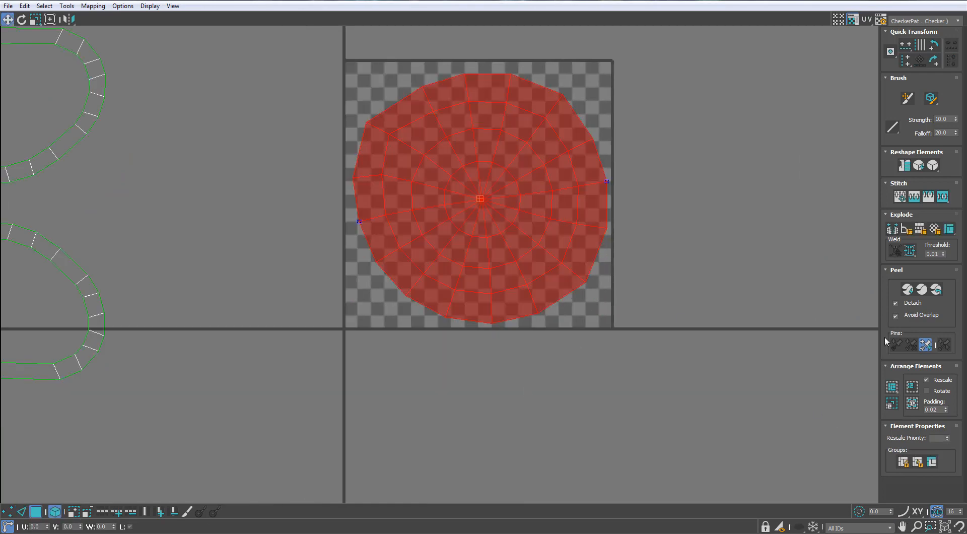
left_click(908, 290)
Rescale and pack the disc and rectangle shells, scale the group down, and move it below the UV tile.
scroll(561, 272, "down", 8)
left_click_drag(543, 413, 457, 138)
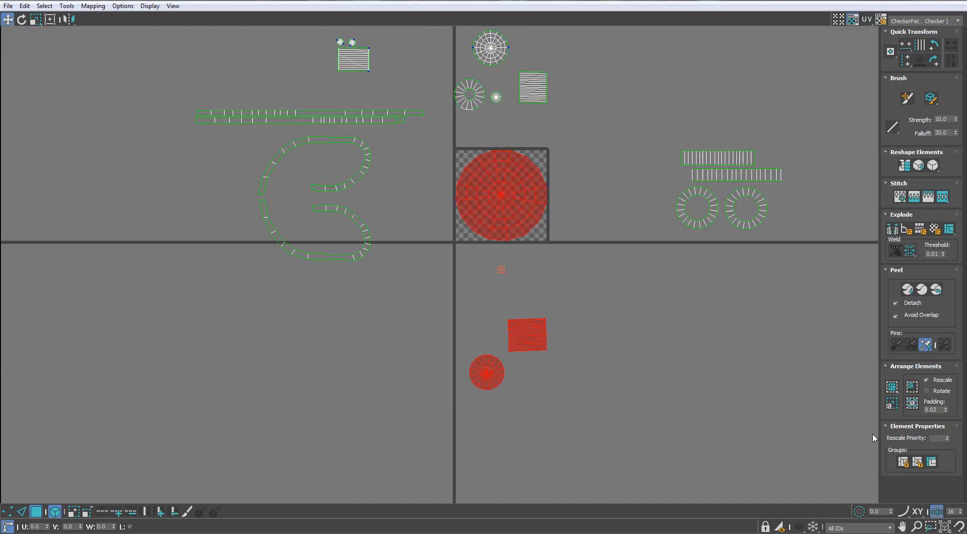
left_click(892, 402)
left_click(893, 388)
key("r")
left_click_drag(488, 178, 487, 246)
key("w")
left_click_drag(491, 182, 475, 263)
Spread the overlapping disc and rectangle shells apart below the UV tile.
scroll(475, 263, "down", 5)
left_click_drag(706, 81, 282, 342)
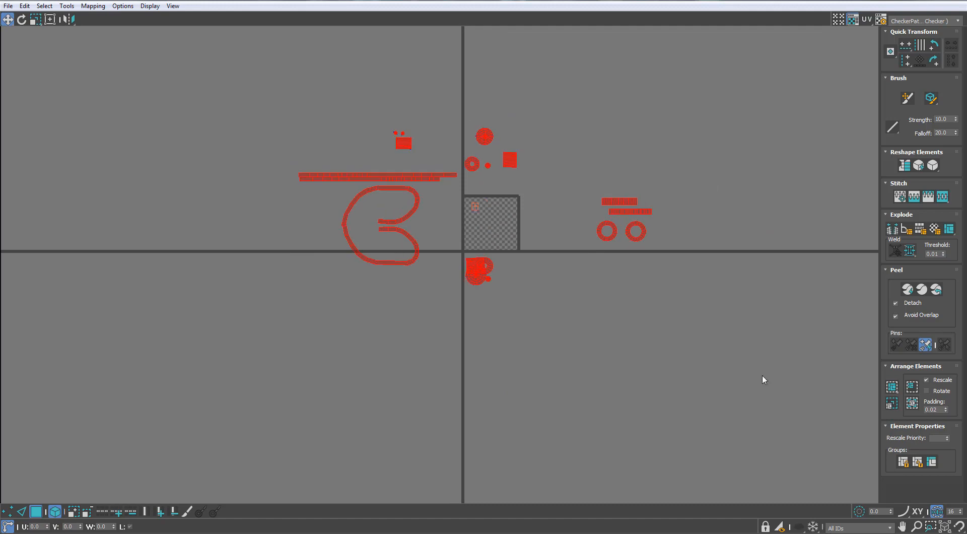
left_click(455, 260)
scroll(455, 260, "up", 4)
left_click(496, 275)
left_click_drag(496, 276, 454, 292)
left_click_drag(529, 276, 504, 340)
left_click(557, 336)
Select all shells and scale them down together toward the UV tile.
scroll(557, 336, "down", 4)
scroll(509, 222, "up", 3)
middle_click_drag(616, 97, 540, 83)
scroll(541, 83, "down", 2)
left_click_drag(700, 62, 323, 299)
key("r")
left_click_drag(398, 168, 337, 277)
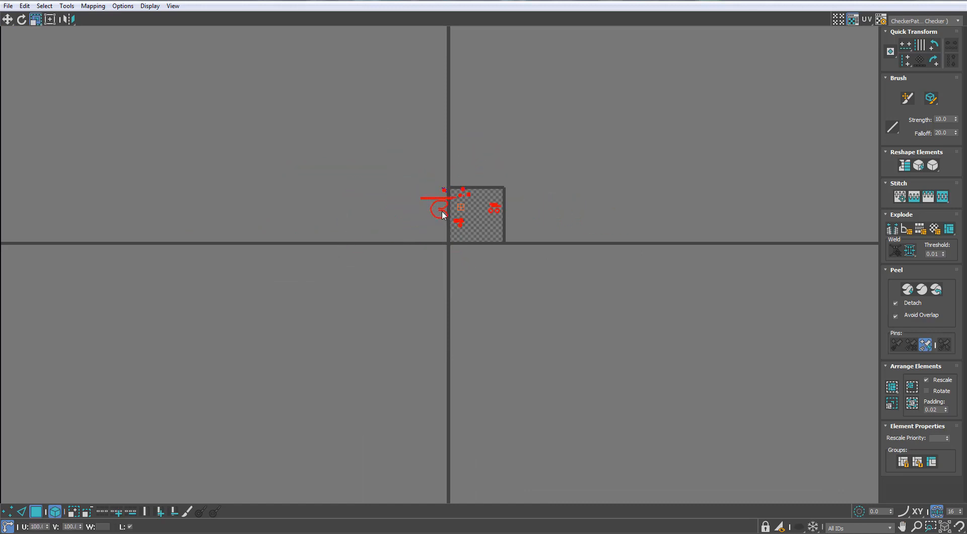
Move all selected shells out of the UV tile to the empty area below and to its right.
scroll(443, 207, "up", 3)
key("w")
left_click_drag(447, 206, 668, 336)
middle_click_drag(787, 328, 660, 280)
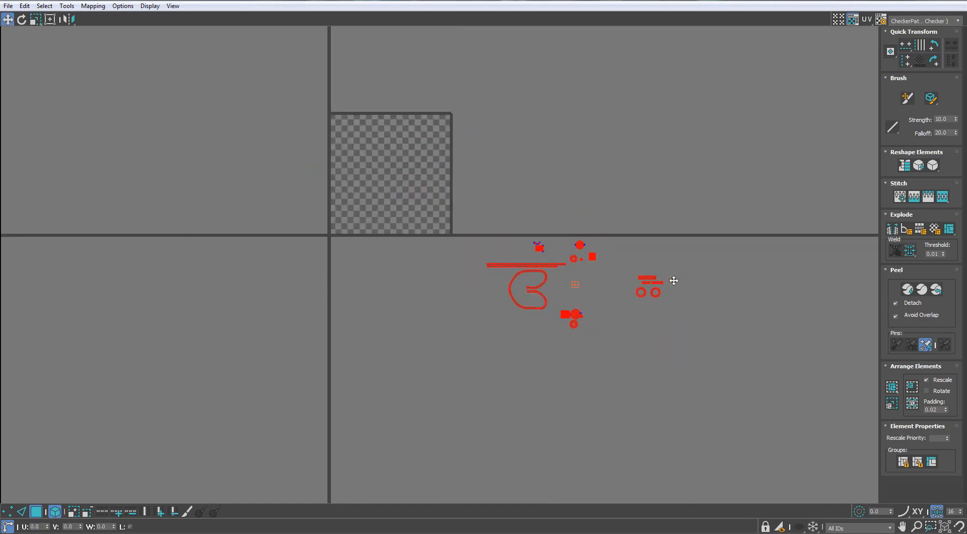
Bring the separate ring and strip shells closer to the other shells, then scale all shells down together.
scroll(659, 281, "up", 3)
left_click(649, 276)
left_click_drag(649, 276, 527, 270)
key("ctrl+a")
key("r")
left_click_drag(458, 259, 159, 355)
key("w")
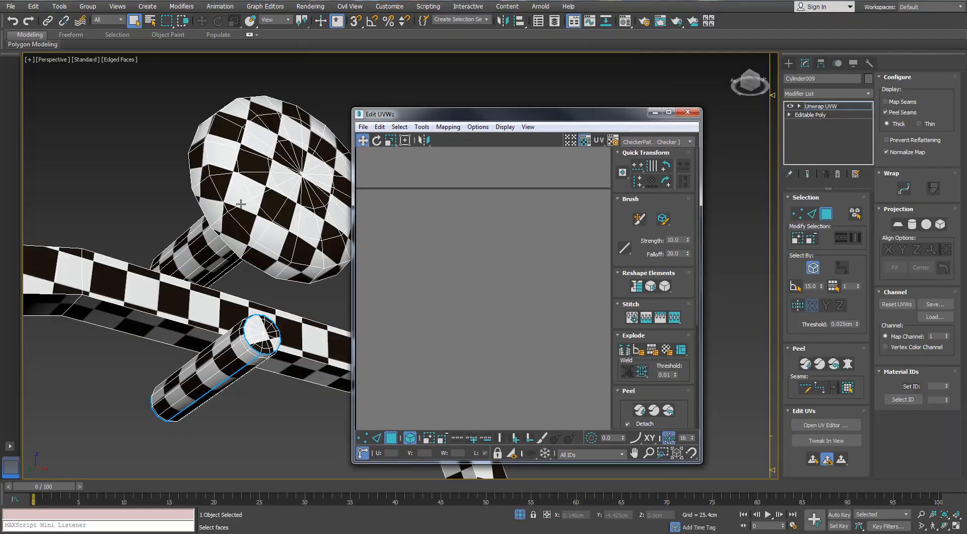
Examine the checker pattern size on the small fittings against the lamp's shade, stem and base.
scroll(240, 203, "down", 10)
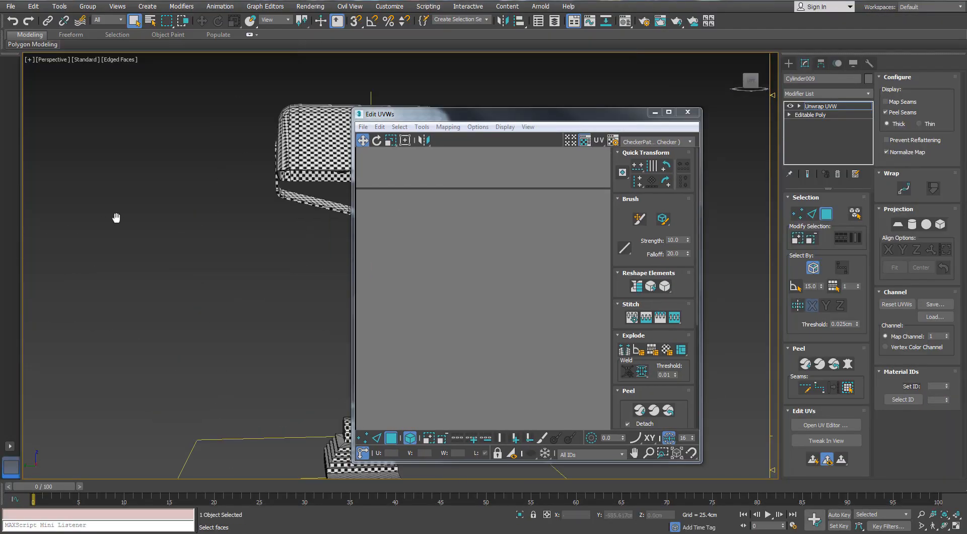
scroll(188, 271, "up", 3)
scroll(188, 272, "up", 5)
scroll(100, 364, "up", 2)
mouse_move(191, 273)
middle_mouse_down("alt")
mouse_move(100, 363)
mouse_move(185, 291)
mouse_move(252, 282)
mouse_move(204, 271)
middle_mouse_up("alt")
scroll(185, 292, "down", 3)
scroll(201, 269, "up", 5)
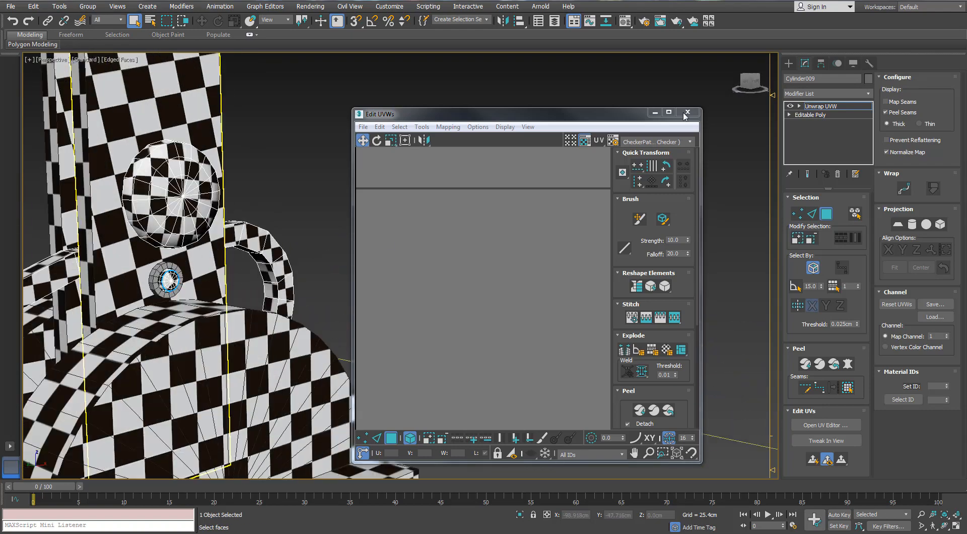
Close the UV editor, leave face selection and deselect the object.
left_click(686, 112)
left_click(825, 214)
scroll(478, 223, "down", 10)
middle_click_drag(478, 223, 632, 217, "alt")
left_click(631, 217)
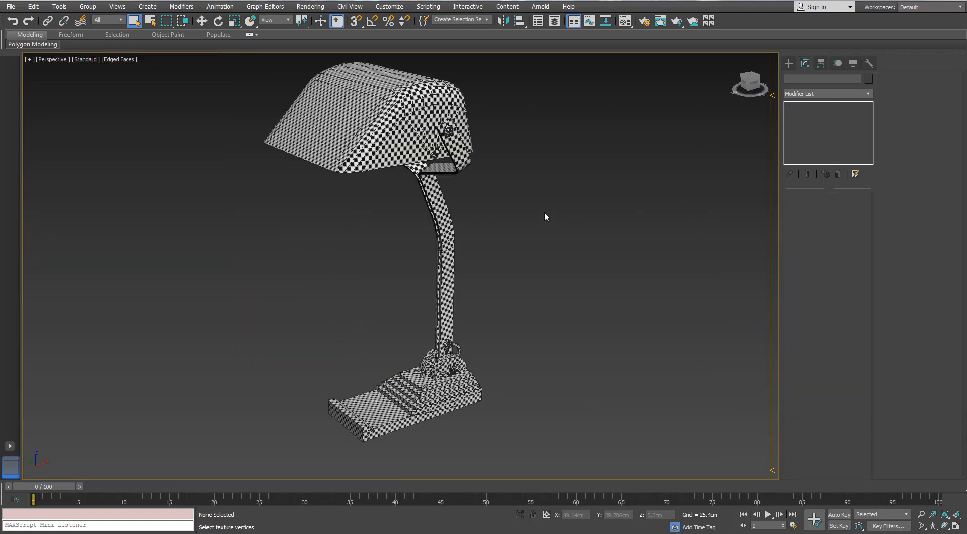
Convert the lamp base to an Editable Poly and attach the remaining lamp parts to it.
left_click(383, 419)
right_click(383, 418)
mouse_move(400, 519)
left_click(343, 514)
left_click(871, 95)
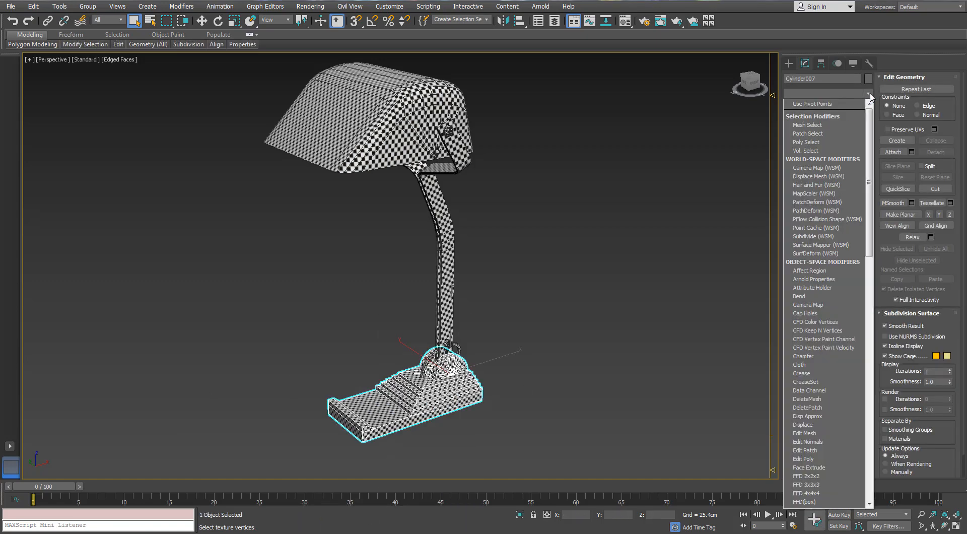
left_click(870, 95)
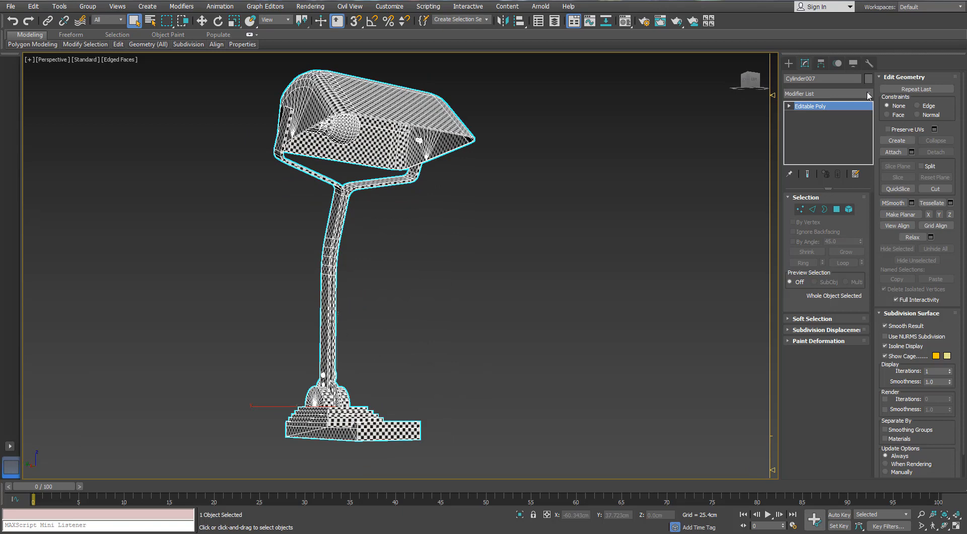
Apply an Unwrap UVW modifier to the combined lamp and maximize its UV editor.
left_click(868, 96)
key("u")
key("Return")
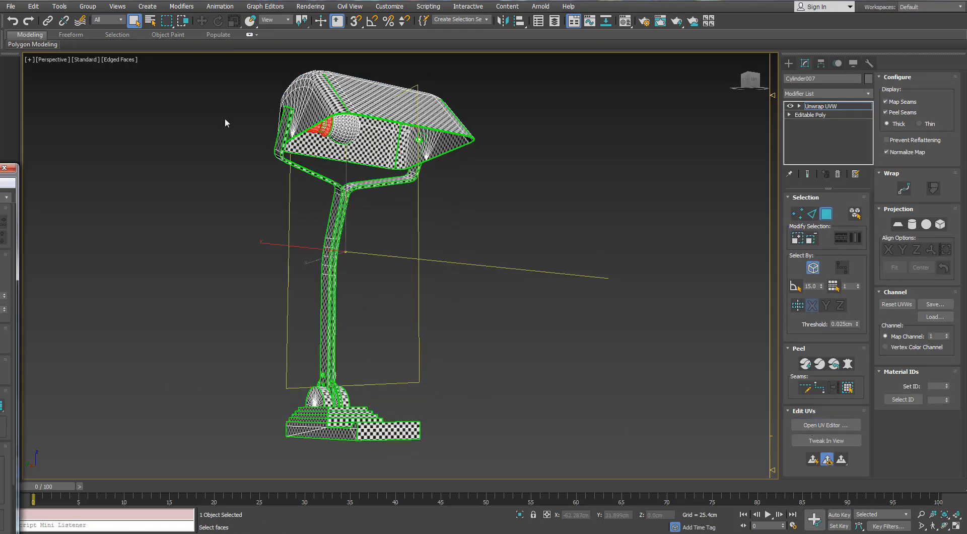
double_click(262, 109)
Enable whole-element selection and move the first overlapping groups of shells apart around the UV tile.
scroll(371, 191, "down", 5)
scroll(388, 242, "down", 2)
mouse_move(369, 194)
middle_mouse_down()
mouse_move(385, 252)
mouse_move(382, 190)
middle_mouse_up()
scroll(382, 190, "up", 2)
scroll(506, 295, "down", 2)
middle_click_drag(506, 295, 473, 227)
scroll(472, 227, "up", 2)
left_click(55, 512)
left_click_drag(532, 186, 457, 146)
key("w")
left_click_drag(500, 117, 459, 121)
left_click_drag(426, 304, 320, 400)
left_click_drag(315, 364, 469, 172)
Select another cluster of shells and move it clear of the remaining overlapping shells.
middle_click_drag(253, 233, 380, 338)
scroll(332, 320, "up", 3)
scroll(380, 338, "down", 2)
left_click_drag(375, 218, 148, 351)
left_click_drag(331, 298, 314, 229)
Move the two lampshade shells and the rounded square rim shell into the UV tile.
middle_click_drag(457, 169, 368, 234)
scroll(369, 234, "down", 2)
scroll(383, 225, "up", 1)
left_click_drag(464, 37, 339, 191)
left_click_drag(440, 177, 425, 341)
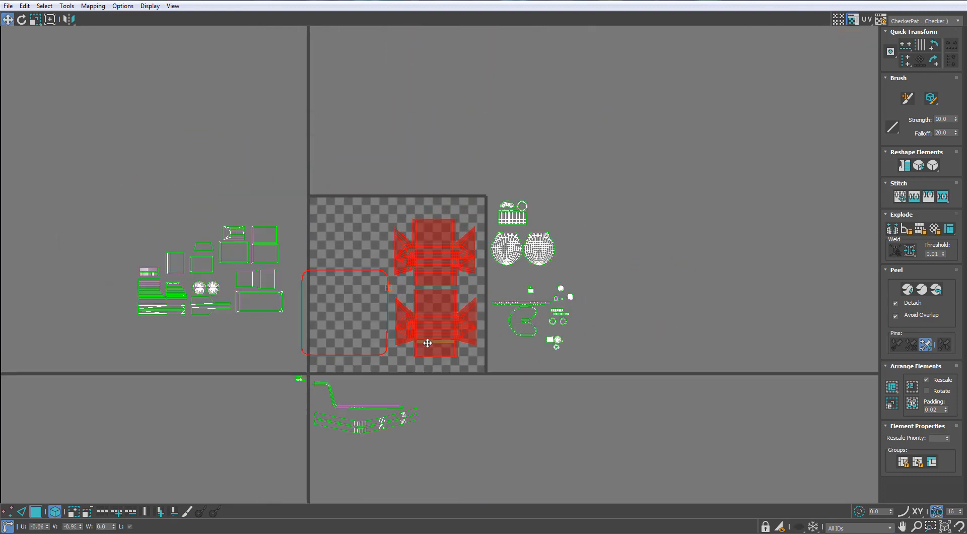
Lower the lampshade and rim shells toward the tile's bottom edge and hide the checker background.
scroll(424, 327, "up", 4)
middle_click_drag(424, 327, 371, 223)
left_click_drag(372, 223, 389, 258)
left_click(853, 19)
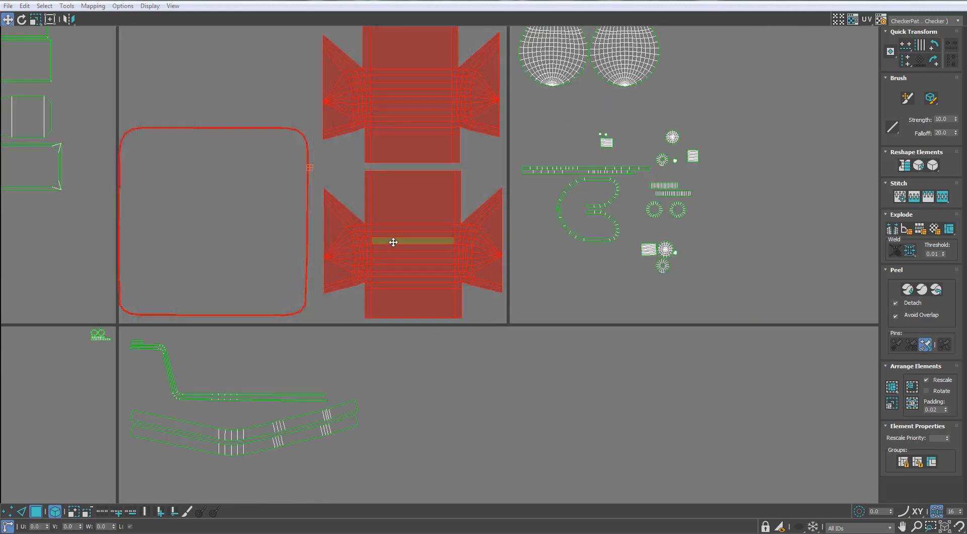
Fine-position the lampshade and rounded rim shells within the UV tile's borders.
scroll(403, 244, "up", 2)
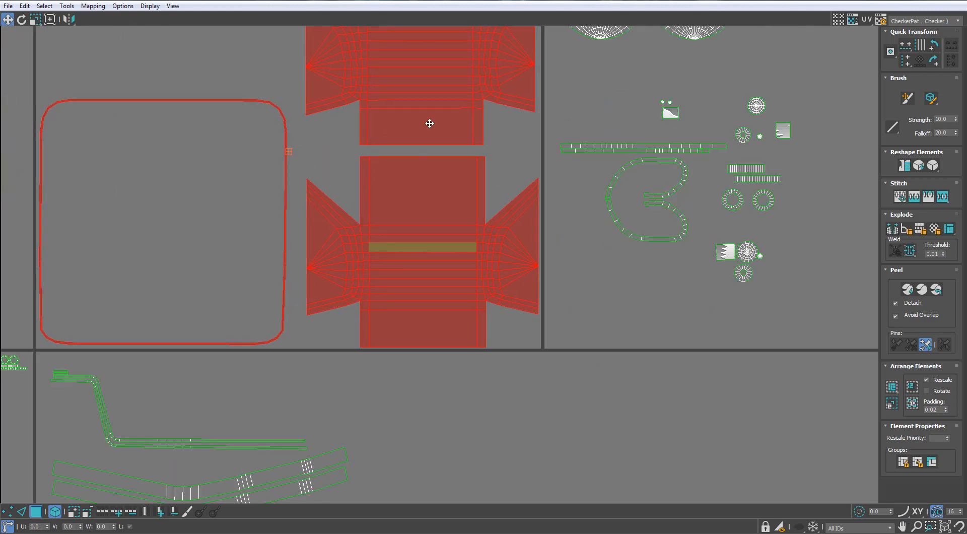
middle_click_drag(425, 164, 434, 242)
left_click(501, 200)
left_click(479, 189)
middle_click_drag(220, 180, 307, 145)
left_click(315, 144)
left_click_drag(316, 143, 318, 143)
left_click(270, 198)
Move the large rectangular base shells into the rounded rim shell and shift the lower ones toward its bottom.
middle_click_drag(270, 198, 368, 207)
scroll(368, 208, "down", 4)
scroll(278, 177, "up", 2)
left_click_drag(326, 72, 461, 282)
middle_click_drag(419, 203, 412, 196)
scroll(412, 196, "up", 4)
left_click_drag(474, 143, 405, 276)
left_click_drag(411, 238, 413, 266)
Select the three upper rectangular frame shells and lower them inside the rounded rim shell.
middle_click_drag(423, 186, 418, 287)
scroll(419, 288, "down", 2)
left_click_drag(448, 182, 303, 260)
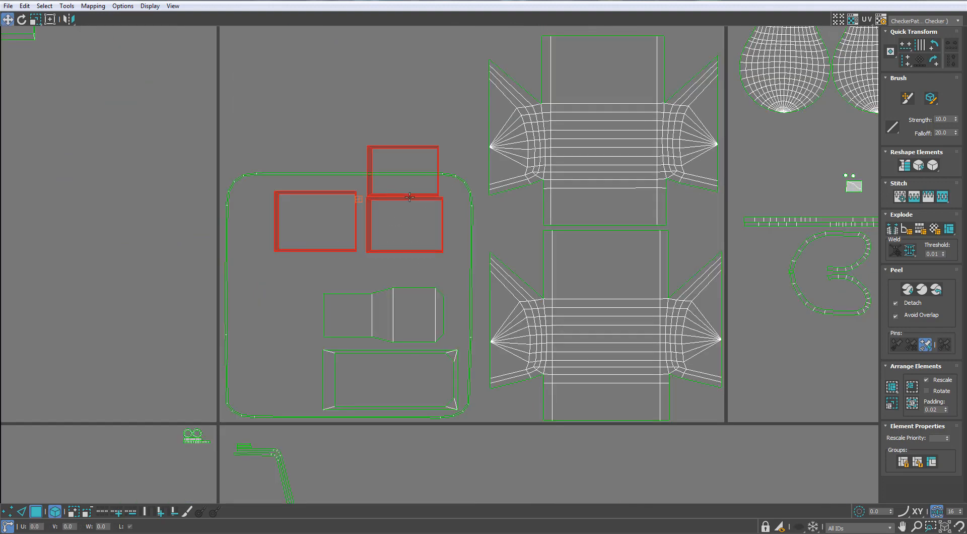
left_click_drag(354, 209, 367, 242)
Stack two rectangular frame shells tightly along the inner side of the rounded rim shell.
scroll(432, 214, "up", 3)
scroll(433, 218, "up", 1)
left_click(477, 216)
left_click(480, 216)
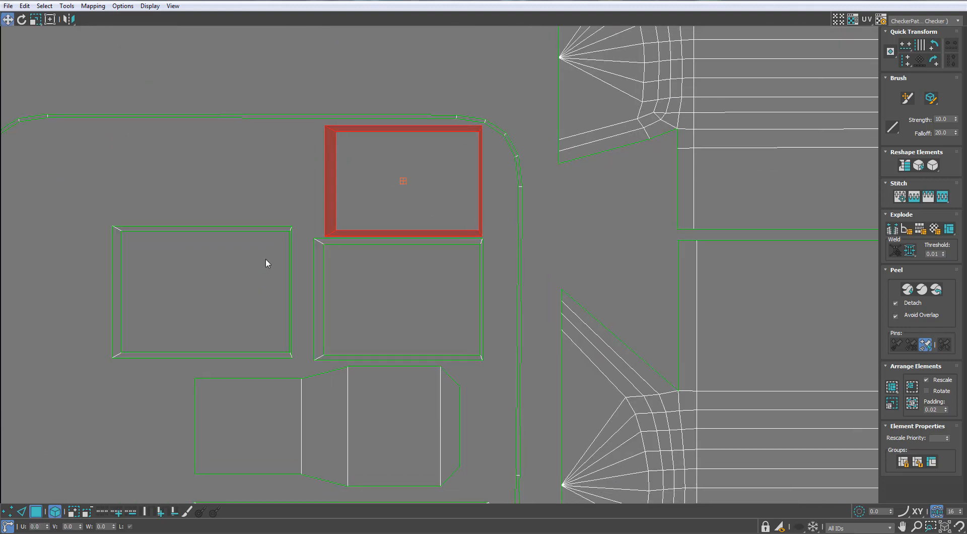
middle_click_drag(266, 260, 262, 205)
left_click(316, 252)
middle_click_drag(470, 264, 465, 218)
left_click(392, 307, "ctrl")
left_click_drag(392, 306, 391, 311)
Move the remaining rectangular frame shell out of the rounded rim to just above it.
middle_click_drag(248, 113, 322, 224)
left_click(304, 247)
mouse_move(305, 246)
left_mouse_down()
mouse_move(331, 138)
mouse_move(321, 251)
left_mouse_up()
scroll(322, 250, "down", 5)
middle_click_drag(258, 252, 380, 231)
left_click_drag(423, 231, 423, 162)
middle_click_drag(200, 128, 166, 128)
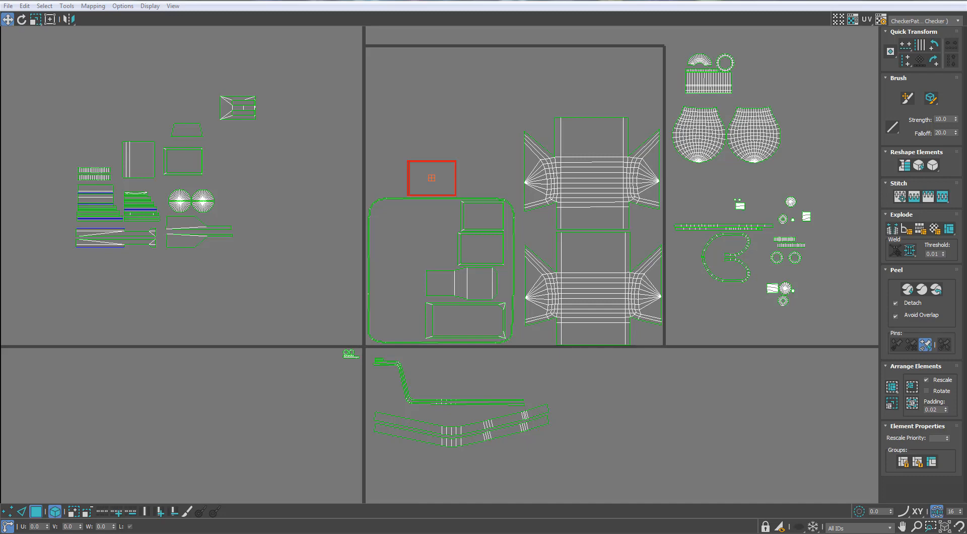
Move the pair of tapered strip shells from the base cluster into the rounded rim shell's upper area.
scroll(161, 254, "up", 1)
middle_click_drag(162, 253, 138, 235)
scroll(214, 198, "up", 1)
middle_click_drag(214, 198, 328, 205)
left_click_drag(328, 205, 300, 229)
middle_click_drag(299, 207, 201, 226)
left_click_drag(183, 224, 544, 205)
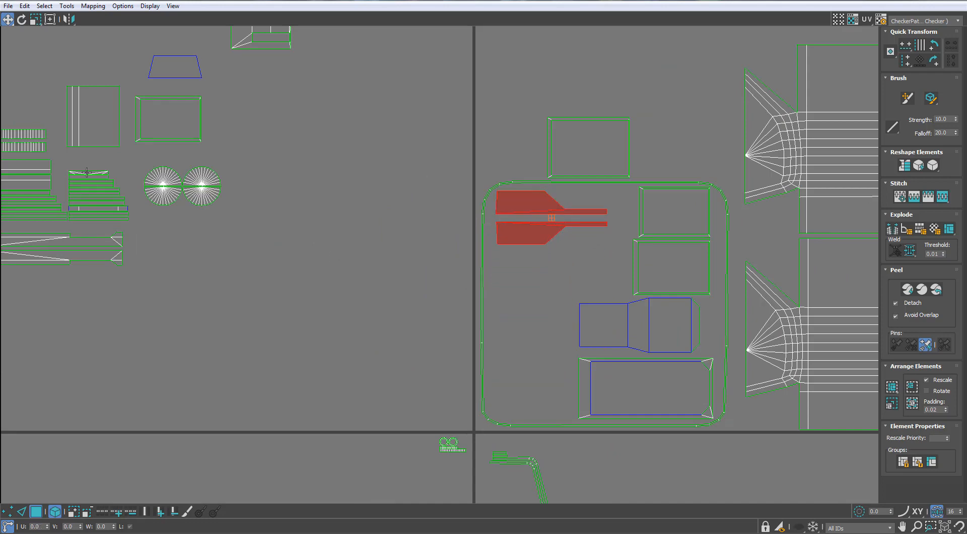
Move the disc pair, stepped strips and toothed strips into the free space inside the rounded rim shell.
scroll(39, 165, "down", 1)
middle_click_drag(40, 165, 142, 190)
scroll(134, 178, "up", 1)
left_click_drag(199, 246, 200, 246)
middle_click_drag(200, 246, 166, 233)
left_click_drag(166, 234, 637, 311)
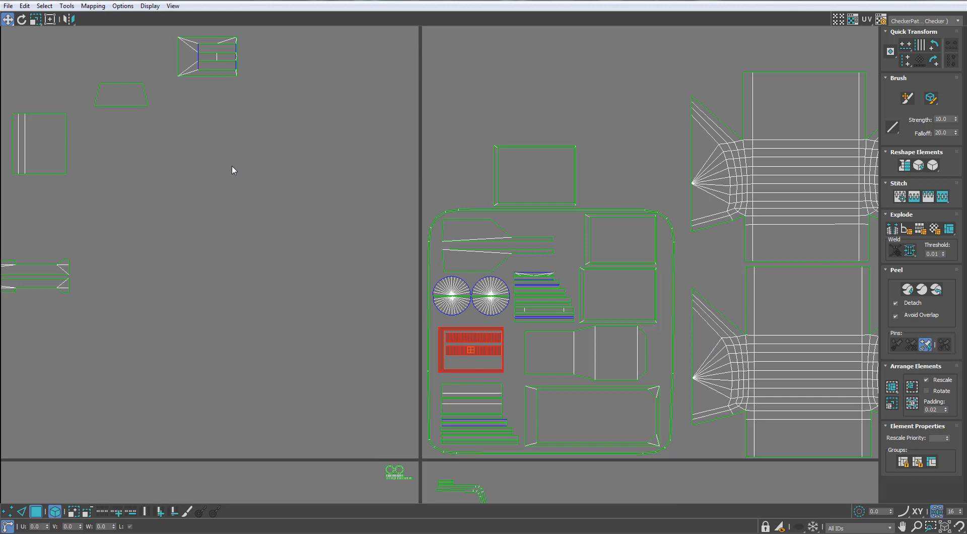
Nest the tapered frame shell inside the upper rectangular frame and move the square shell into the UV tile.
middle_click_drag(604, 272, 684, 323)
left_click_drag(275, 90, 724, 252)
scroll(705, 277, "up", 4)
left_click(590, 252)
scroll(590, 252, "down", 5)
middle_click_drag(319, 220, 382, 186)
left_click_drag(241, 150, 442, 225)
scroll(684, 271, "up", 4)
key("e")
key("ctrl+z")
key("w")
scroll(545, 287, "down", 4)
Nest the trapezoid shell inside the lower rectangular frame and place the square shell beside the rectangle above the rim.
left_click_drag(220, 124, 599, 278)
left_click_drag(542, 188, 497, 187)
left_click_drag(428, 216, 558, 187)
Move the bulb and socket shells into the tile's upper-left corner and place them closely together.
scroll(507, 280, "down", 3)
middle_click_drag(852, 133, 636, 130)
scroll(636, 129, "up", 3)
left_click_drag(694, 67, 164, 189)
left_click_drag(246, 66, 186, 93)
mouse_move(159, 112)
left_mouse_down()
mouse_move(159, 123)
mouse_move(146, 123)
left_mouse_up()
left_click_drag(181, 171, 179, 172)
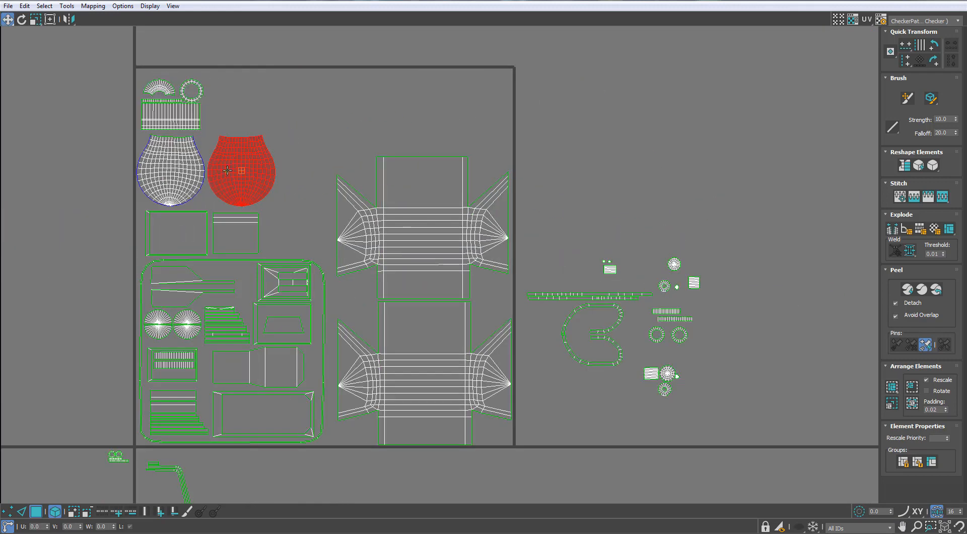
left_click(160, 119)
Select the stem and bracket arm shells, flip them vertically and move them above the lampshade shells.
scroll(428, 217, "down", 2)
left_click_drag(242, 353, 404, 463)
left_click_drag(69, 20, 69, 32)
scroll(403, 151, "up", 2)
left_click_drag(363, 383, 516, 103)
Rotate the arm shells to fit the tile's upper-right area, adjusting the thin bracket pair separately.
scroll(493, 134, "up", 3)
key("e")
key("w")
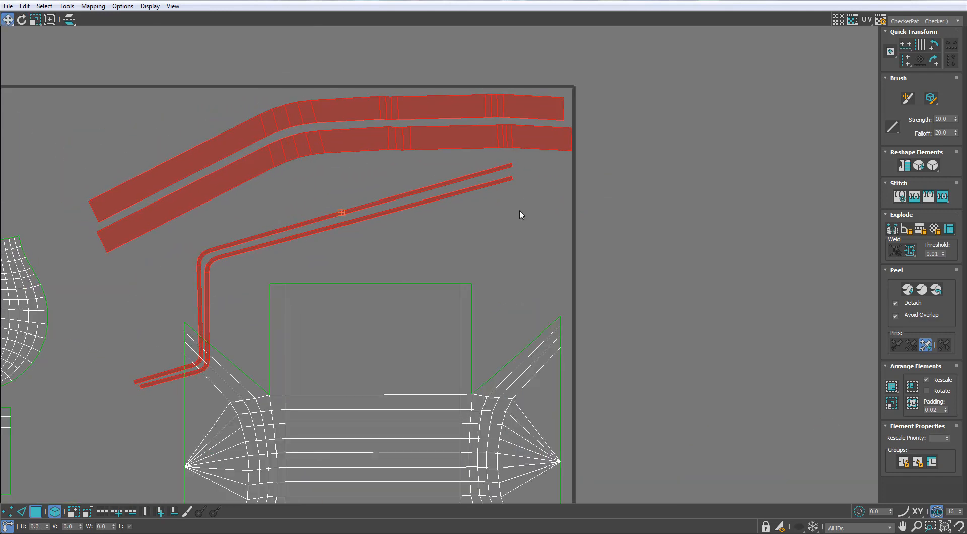
left_click(520, 214)
left_click(464, 190)
key("e")
left_click_drag(486, 195, 479, 231)
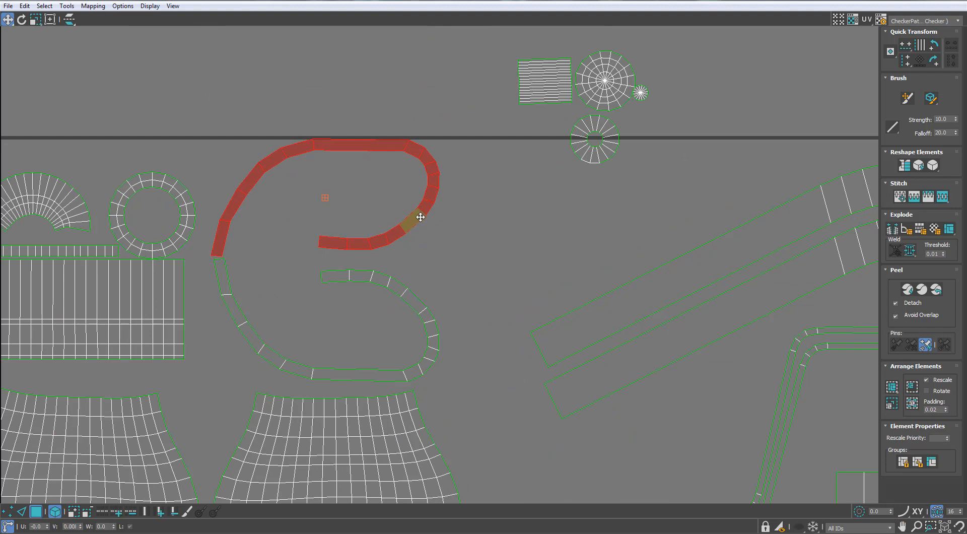
Adjust the hook shells and the bulb half below them to sit closely beside the socket shells.
left_click_drag(384, 281, 379, 283)
left_click(431, 262)
left_click_drag(393, 236, 390, 236)
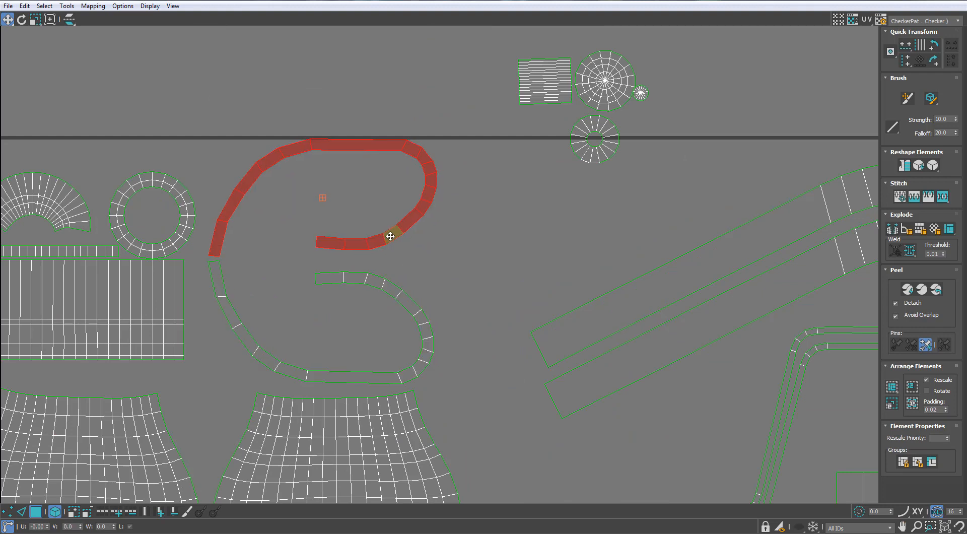
scroll(443, 199, "down", 5)
left_click_drag(443, 199, 403, 300, "ctrl")
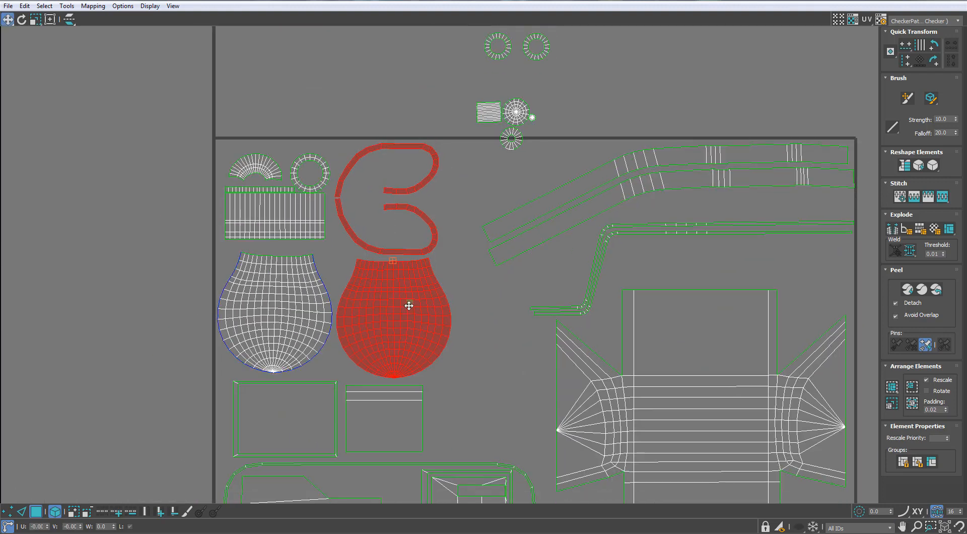
left_click(445, 145)
Move the long narrow strip shells to the tile's upper edge, right of the bulb and socket shells.
scroll(392, 254, "down", 4)
scroll(388, 255, "up", 4)
left_click(363, 113)
left_click_drag(363, 112, 492, 278)
scroll(317, 330, "down", 1)
scroll(391, 303, "up", 3)
Mirror the lower hook-shaped shell and nest the two hook shells into each other beside the socket shells.
left_click(390, 300)
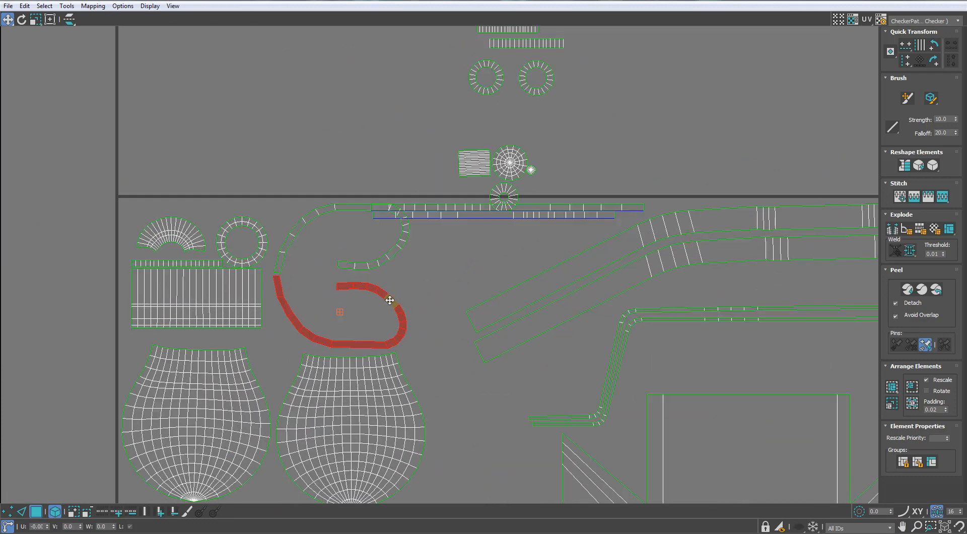
left_click_drag(390, 300, 522, 274)
left_click_drag(69, 19, 69, 34)
scroll(524, 171, "up", 4)
left_click(565, 301)
left_click_drag(566, 301, 424, 344)
left_click(512, 298)
left_click(512, 361)
left_click_drag(512, 362, 623, 255)
left_click(418, 347)
left_click_drag(417, 347, 570, 320)
Arrange the small screw cap, strip and ring shells in the gap between the hook shells and the stem shells.
scroll(570, 321, "down", 4)
middle_click_drag(499, 243, 340, 343)
scroll(449, 208, "up", 2)
scroll(449, 207, "down", 3)
left_click(374, 251)
left_click_drag(373, 251, 358, 248)
left_click(469, 195)
scroll(469, 196, "down", 4)
middle_click_drag(464, 164, 437, 85)
scroll(350, 143, "down", 2)
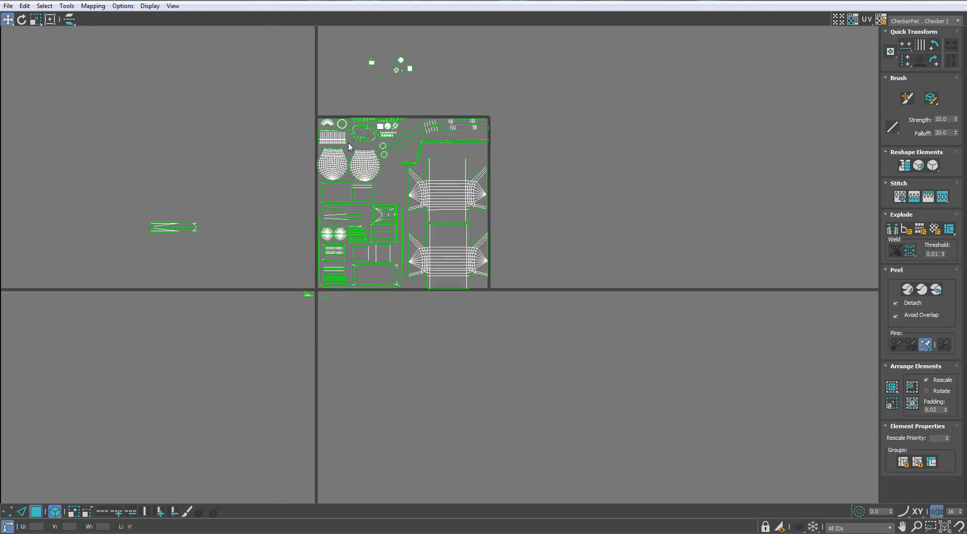
Move the pair of tapered flat shells from outside the tile into the gap above the upper lampshade shell.
scroll(349, 142, "up", 1)
left_click_drag(135, 255, 499, 165)
scroll(500, 165, "up", 3)
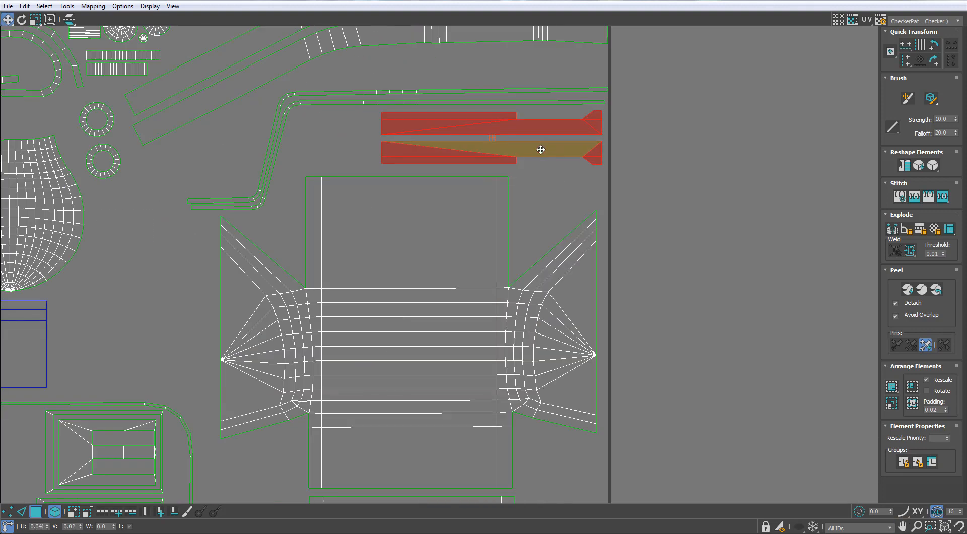
scroll(540, 150, "down", 3)
Move the tiny shells from below the tile into the empty rectangular shell beneath the bulb halves.
left_click(301, 206)
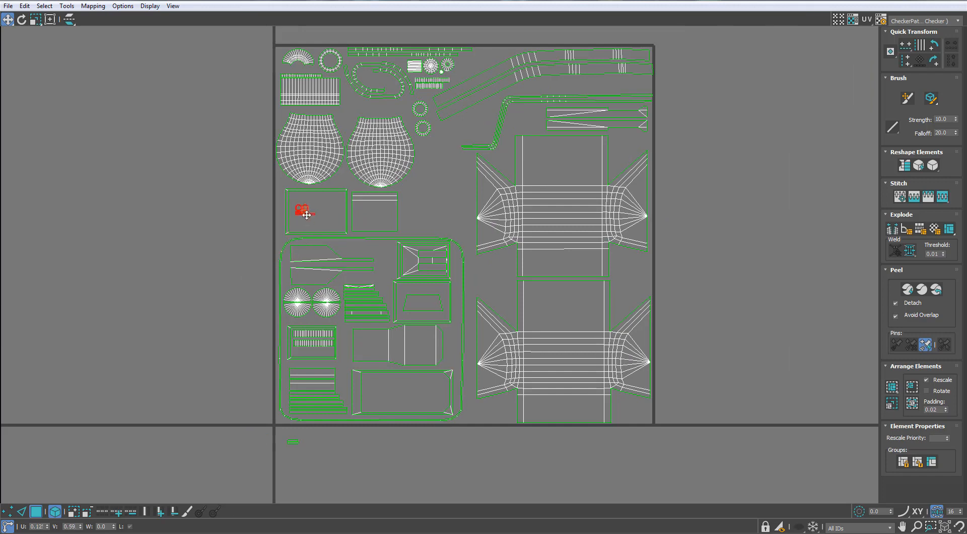
left_click_drag(282, 449, 282, 450)
left_click_drag(293, 442, 325, 226)
scroll(363, 179, "down", 2)
left_click(453, 175)
Move the remaining small shells above the tile and the screw cap shells into the empty interiors of the rectangular and base shells.
middle_click_drag(383, 255, 365, 328)
left_click_drag(477, 32, 306, 121)
left_click_drag(353, 79, 171, 274)
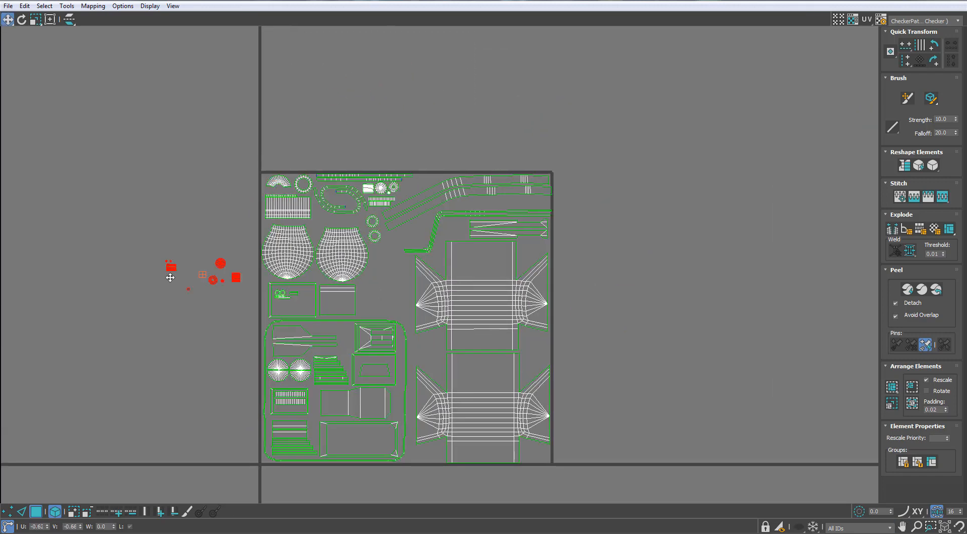
scroll(170, 274, "up", 3)
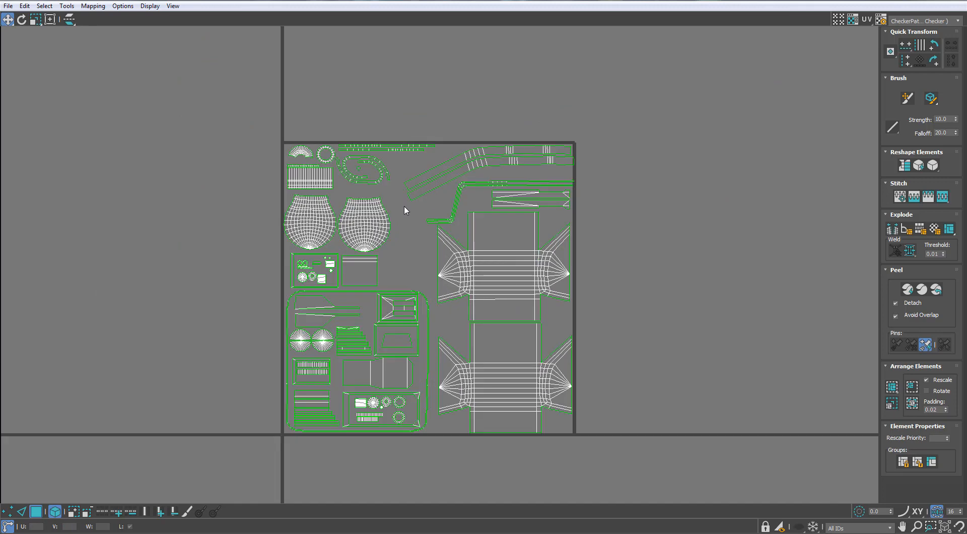
Inspect the packed UV layout, checking the spacing of the shells inside the tile.
scroll(404, 205, "up", 2)
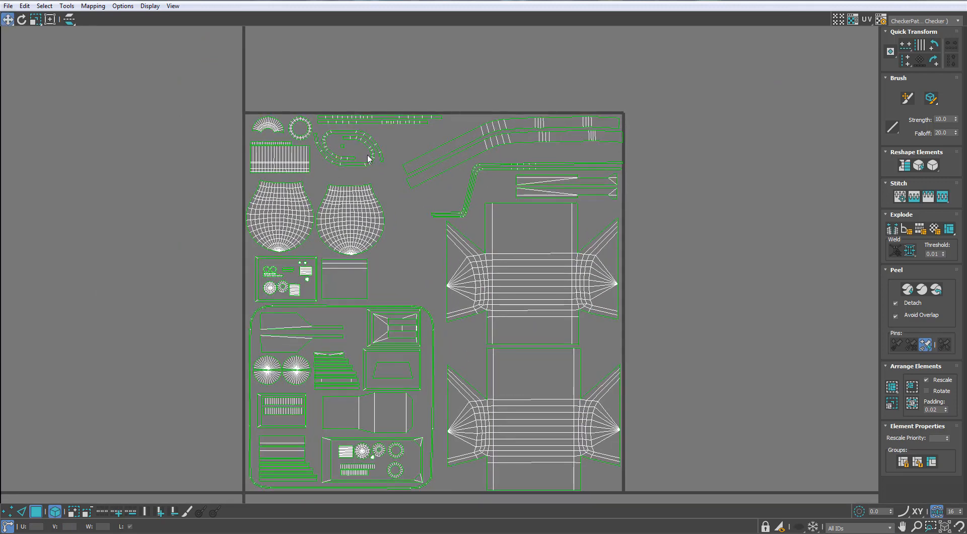
scroll(368, 156, "down", 3)
left_click_drag(302, 119, 314, 144)
middle_click_drag(314, 160, 305, 135)
left_click_drag(277, 94, 304, 134)
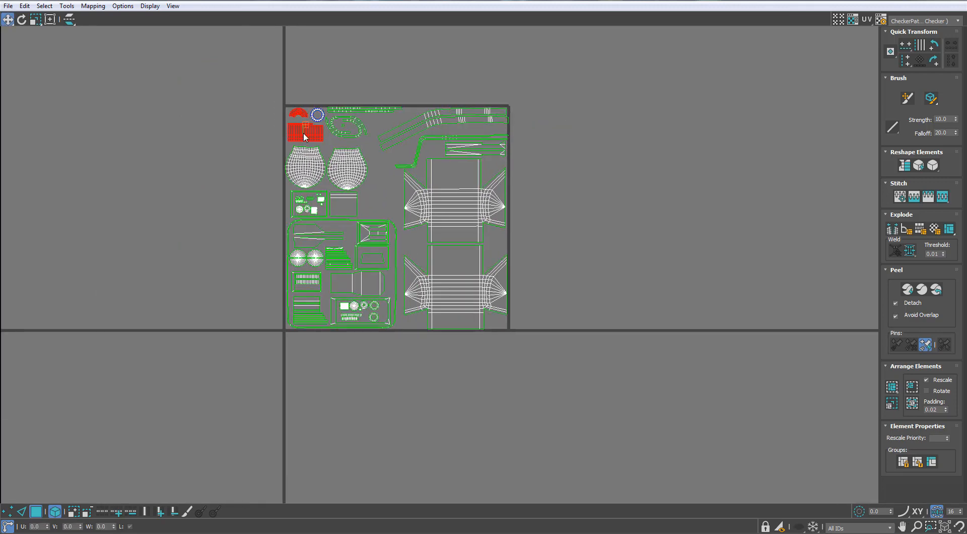
scroll(305, 137, "up", 1)
left_click(435, 172)
middle_click_drag(436, 175, 434, 173)
scroll(435, 174, "down", 1)
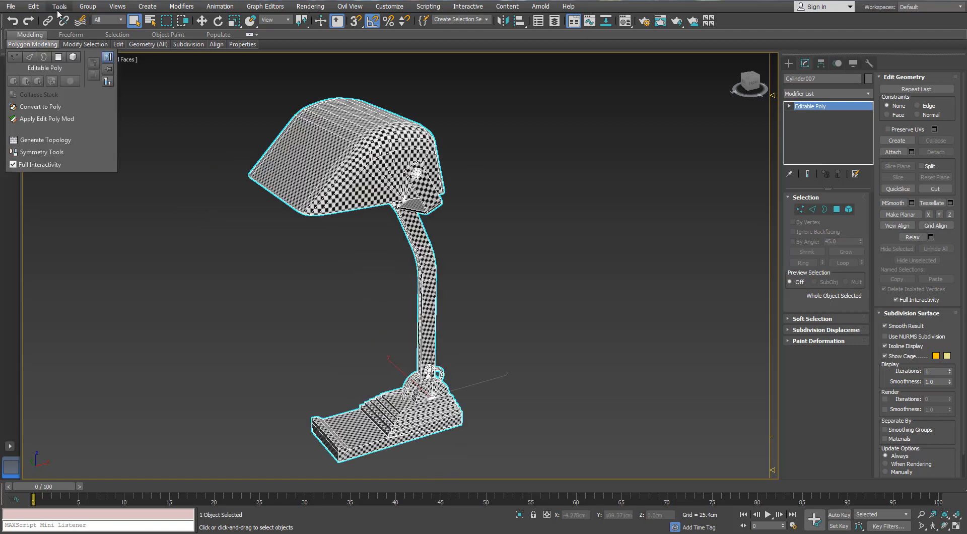
Open the Rename Objects dialog at the side of the viewport and show the Scene Explorer.
left_click(59, 6)
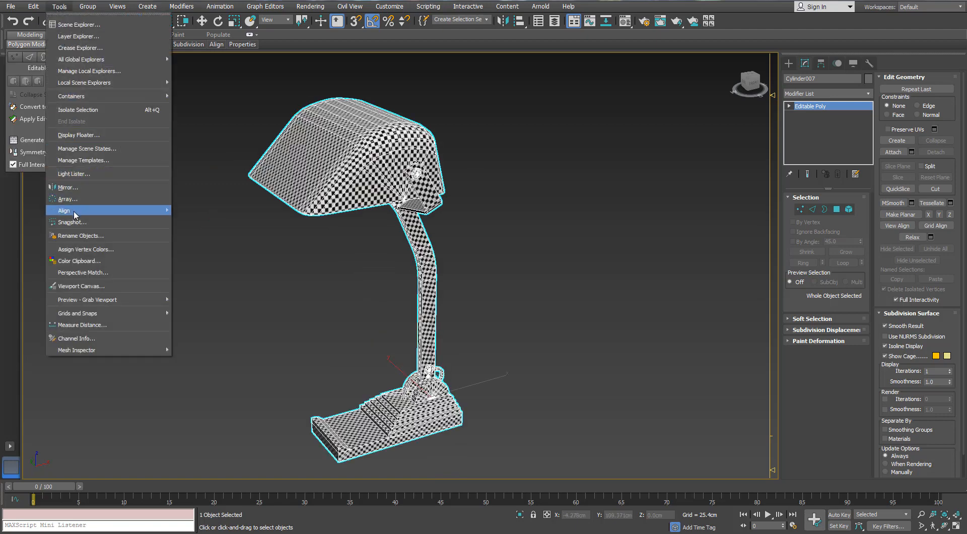
left_click(81, 235)
left_click_drag(442, 180, 692, 76)
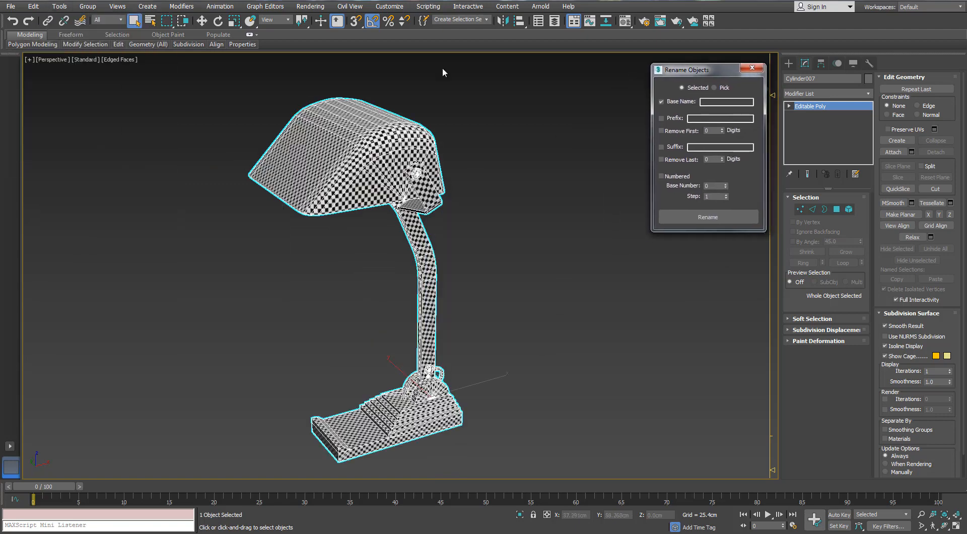
left_click(539, 20)
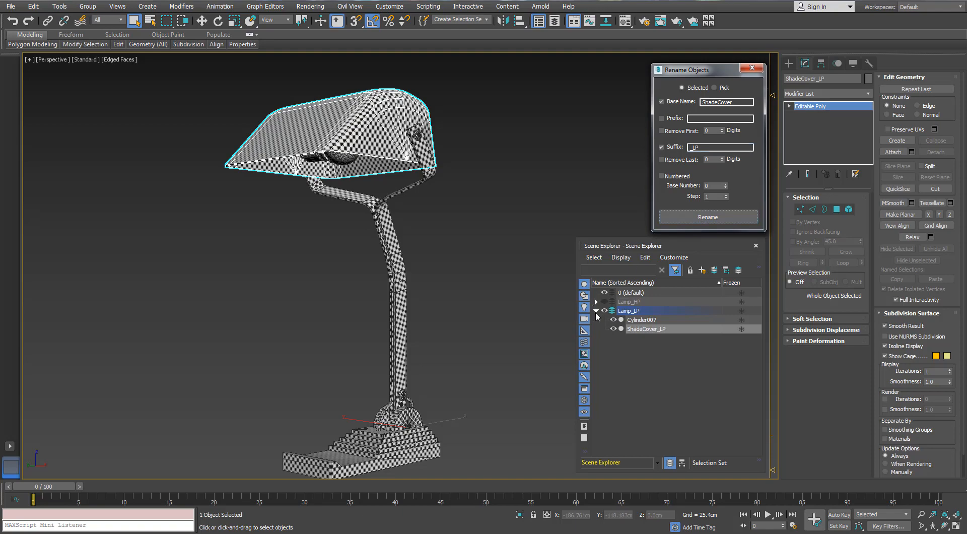
Hide the Lamp_LP layer and show the Lamp_HP layer.
left_click(596, 311)
left_click(604, 311)
left_click(604, 302)
left_click(627, 304)
left_click(403, 138)
Select all high-poly lamp parts and assign them the 01 - Default material.
middle_click_drag(403, 138, 414, 120, "alt")
scroll(378, 101, "up", 5)
scroll(378, 101, "down", 8)
left_click_drag(446, 103, 236, 318)
key("m")
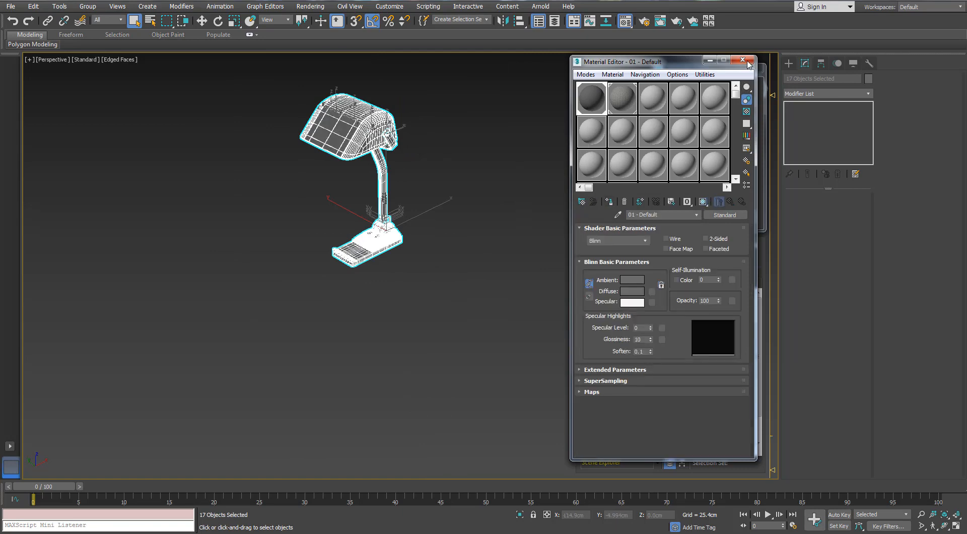
left_click(743, 60)
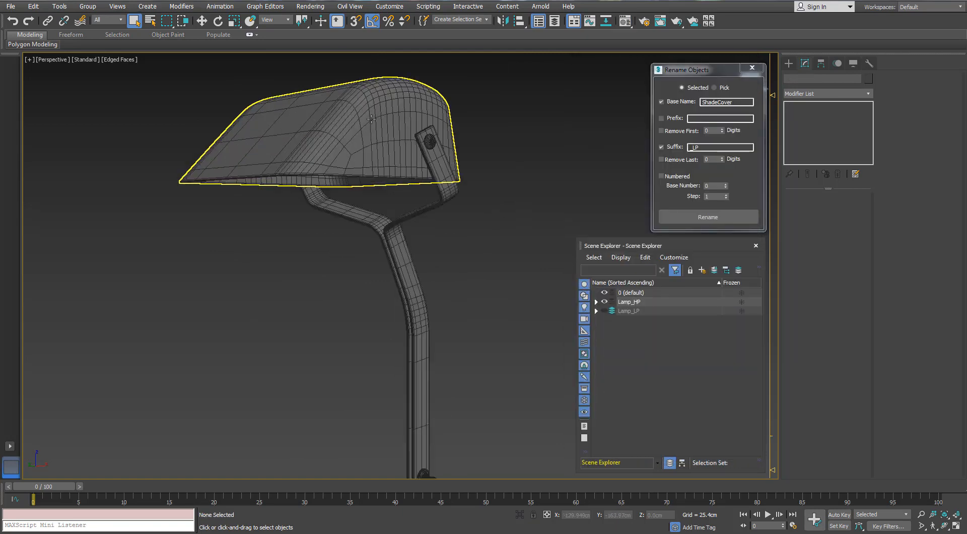
Lighten the diffuse colour of the 01 - Default material to a brighter grey.
scroll(253, 383, "down", 5)
left_click(287, 397)
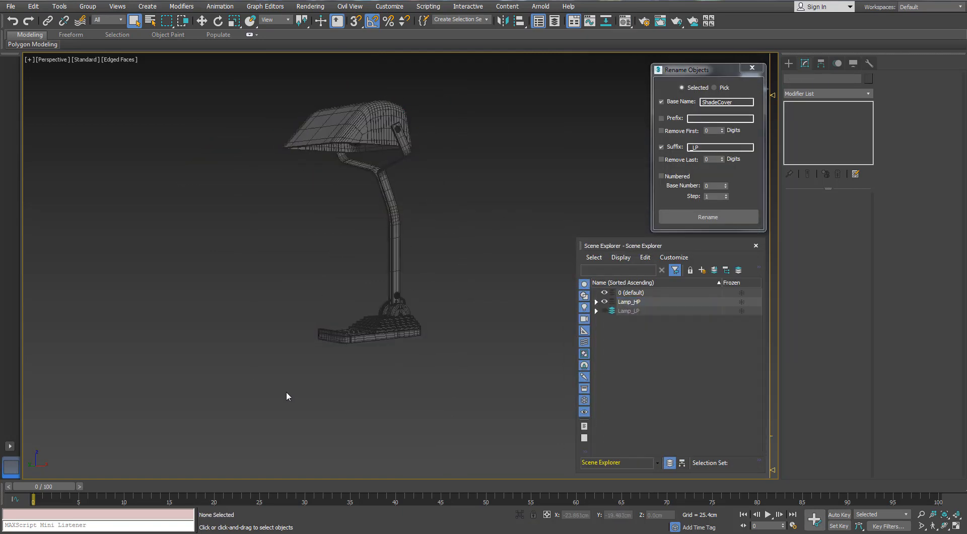
key("m")
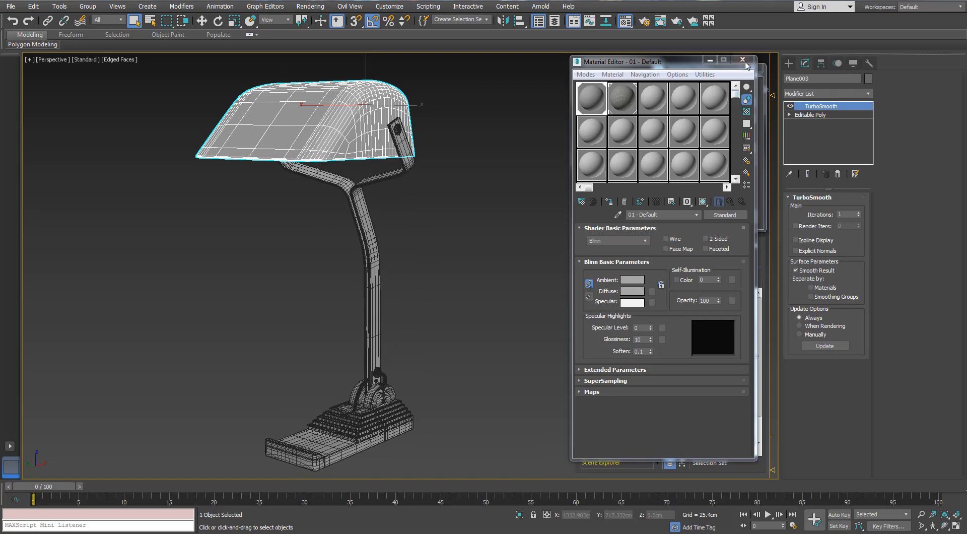
left_click(743, 60)
Rename the high-poly lampshade with the base name ShadeCover and the suffix _HP.
left_click(700, 147)
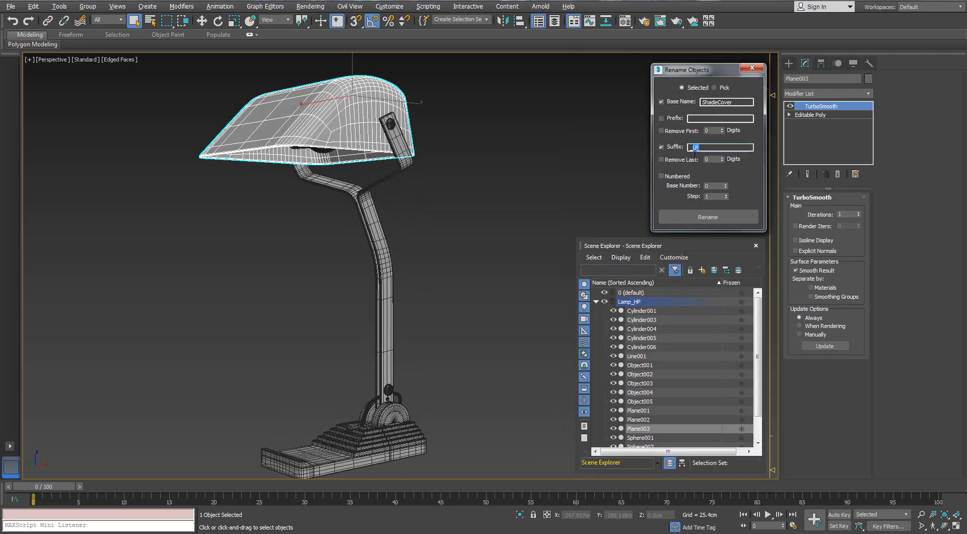
left_click(708, 217)
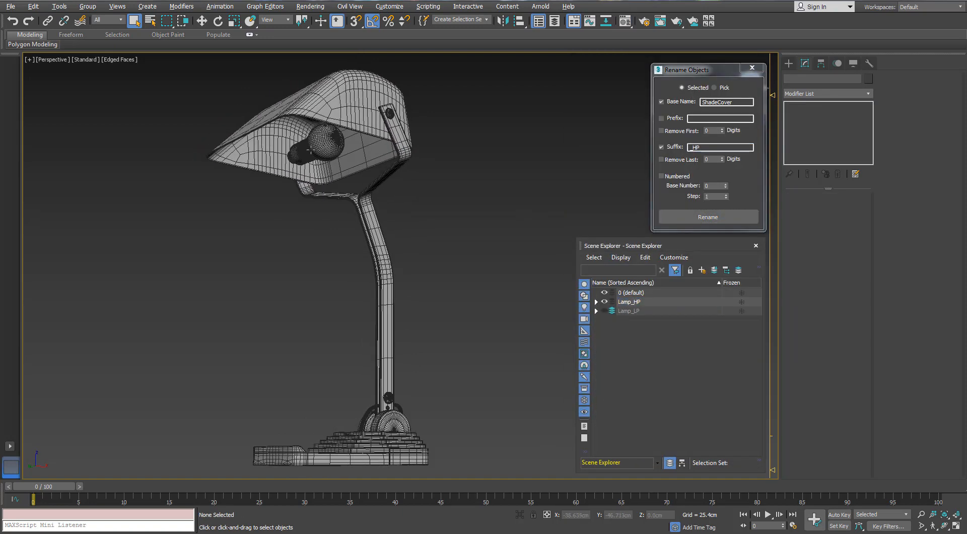
Detach the bulb holder element from the low-poly object Cylinder007 as a separate object.
scroll(330, 138, "up", 5)
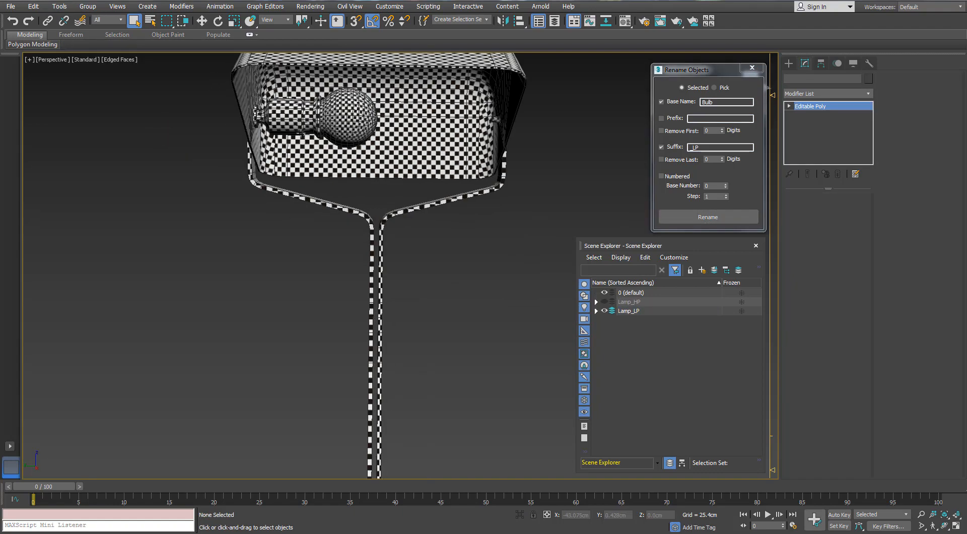
left_click(371, 378)
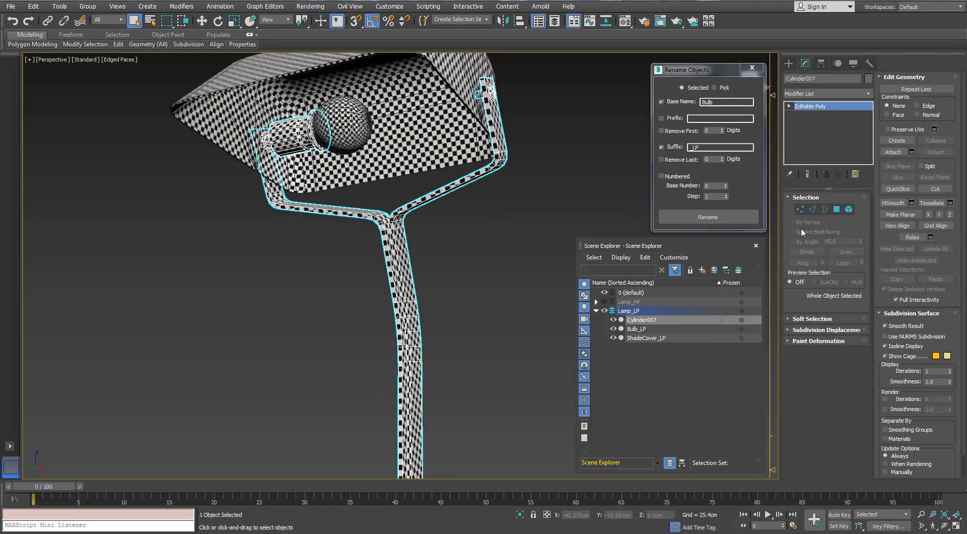
key("5")
key("z")
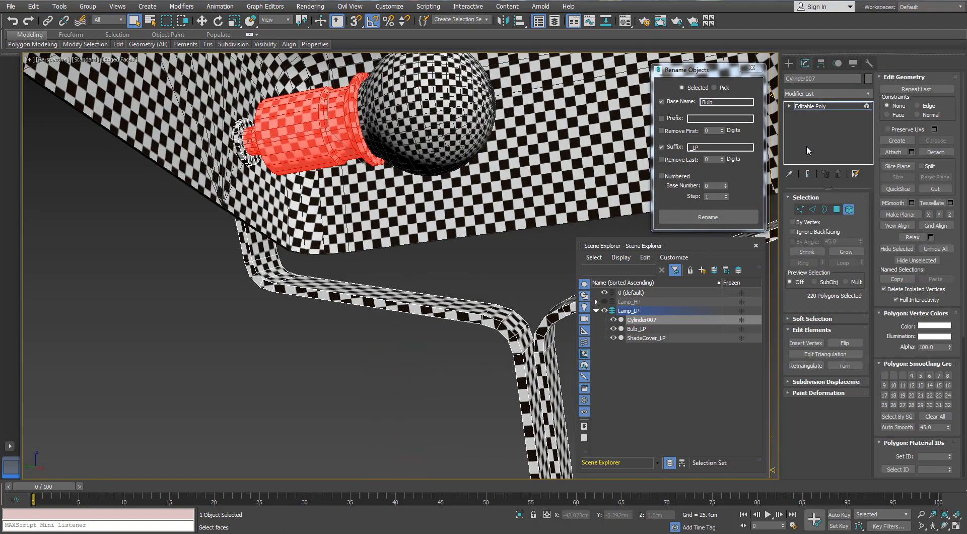
left_click(944, 155)
left_click(521, 272)
left_click(850, 210)
left_click(508, 275)
Rename the detached low-poly bulb holder with the base name BulbHolder and the suffix _LP.
scroll(504, 272, "down", 5)
middle_click_drag(446, 233, 424, 221, "alt")
left_click(409, 229)
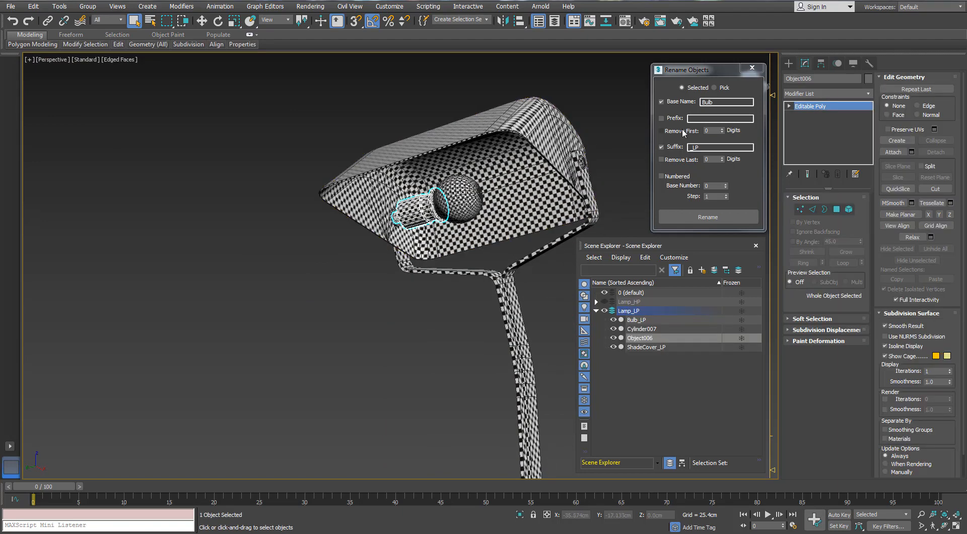
left_click(727, 103)
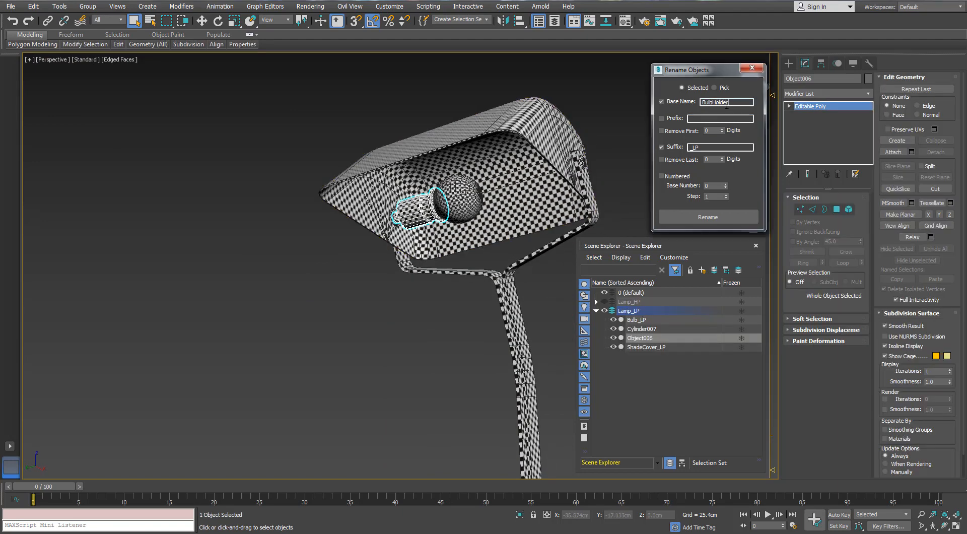
left_click(708, 224)
left_click(709, 217)
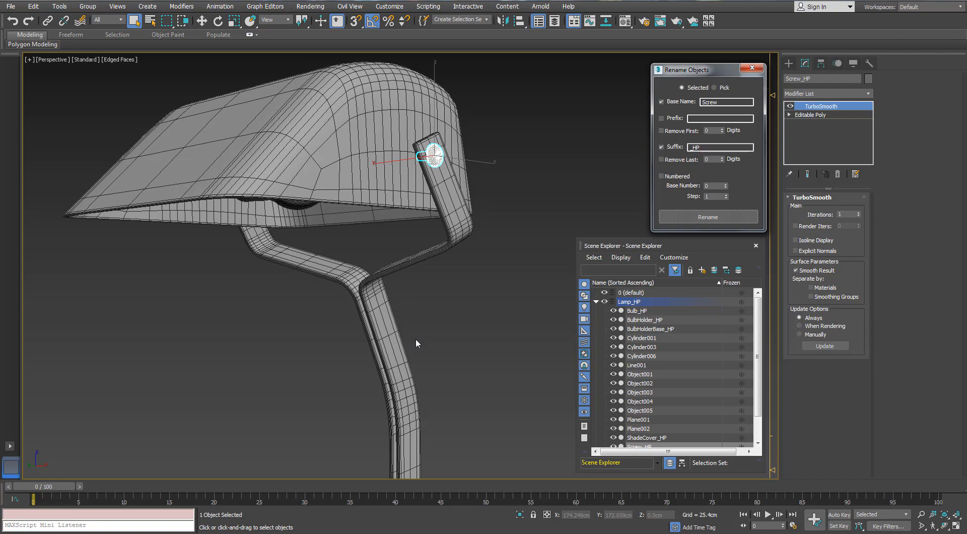
Detach the left arm element from the low-poly object Cylinder007 as a separate object.
middle_click_drag(406, 308, 431, 266, "alt")
left_click(485, 292)
scroll(413, 212, "down", 3)
left_click(432, 246)
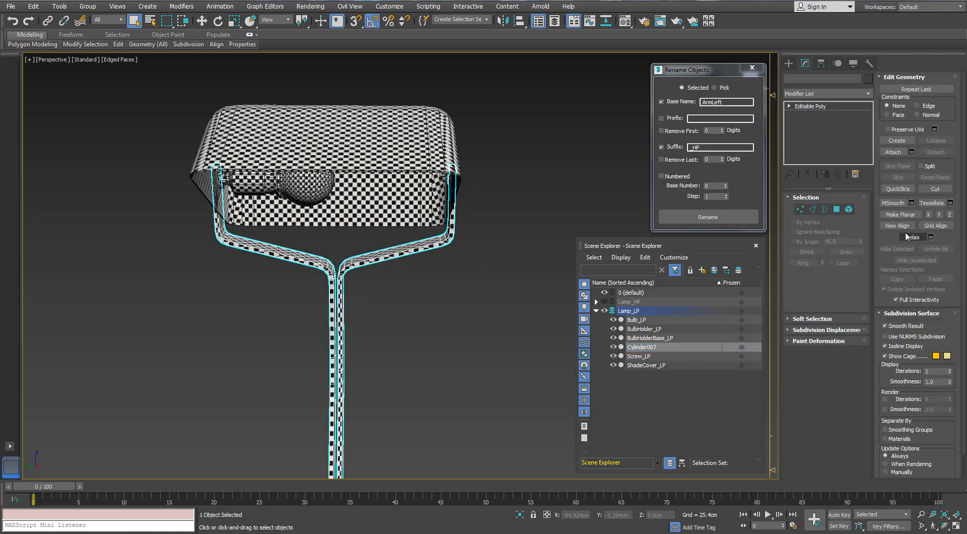
left_click(849, 209)
middle_click_drag(383, 262, 261, 278, "alt")
left_click(262, 278)
left_click(936, 151)
left_click(511, 271)
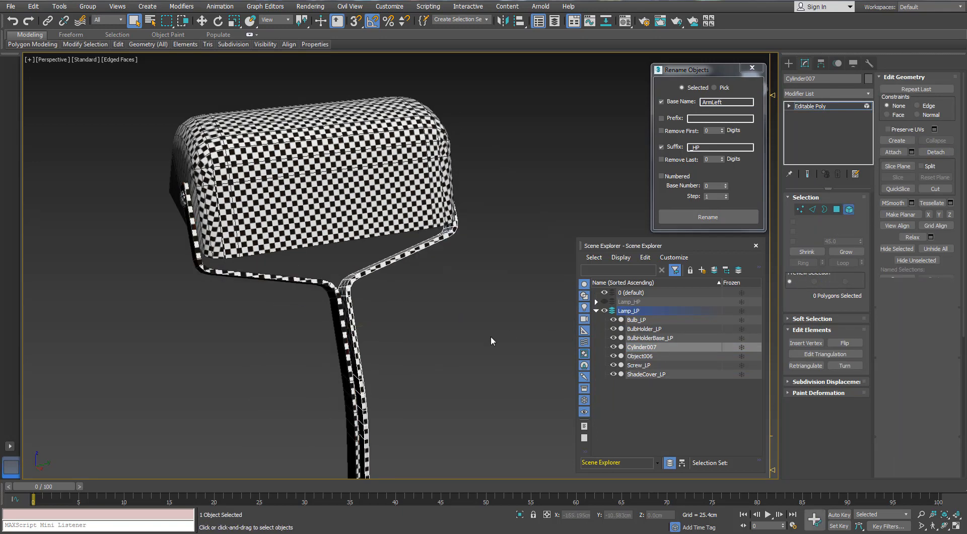
Rename the detached left arm with the base name ArmLeft and the suffix _LP.
left_click(640, 356)
left_click(696, 147)
double_click(696, 147)
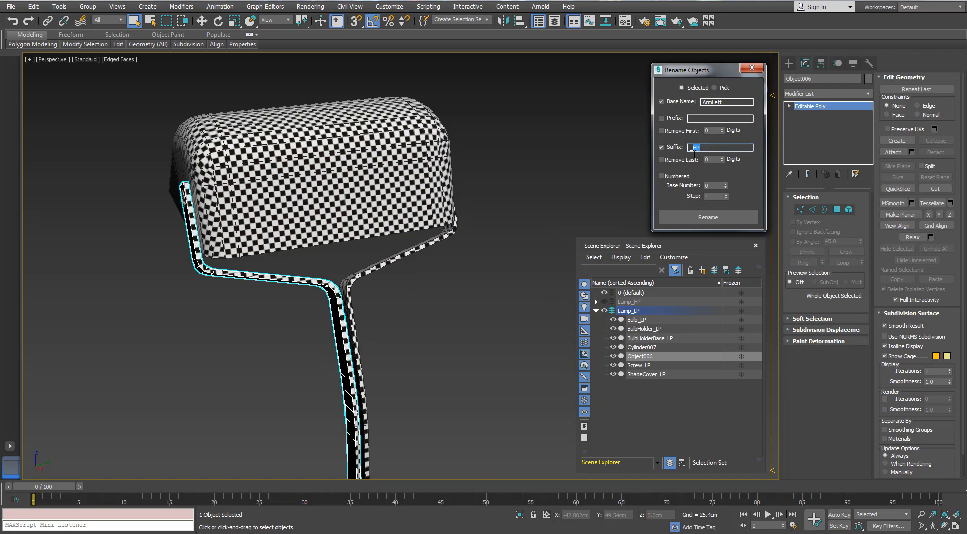
left_click(691, 220)
Detach the right arm element from Cylinder007 as a separate object.
left_click(642, 347)
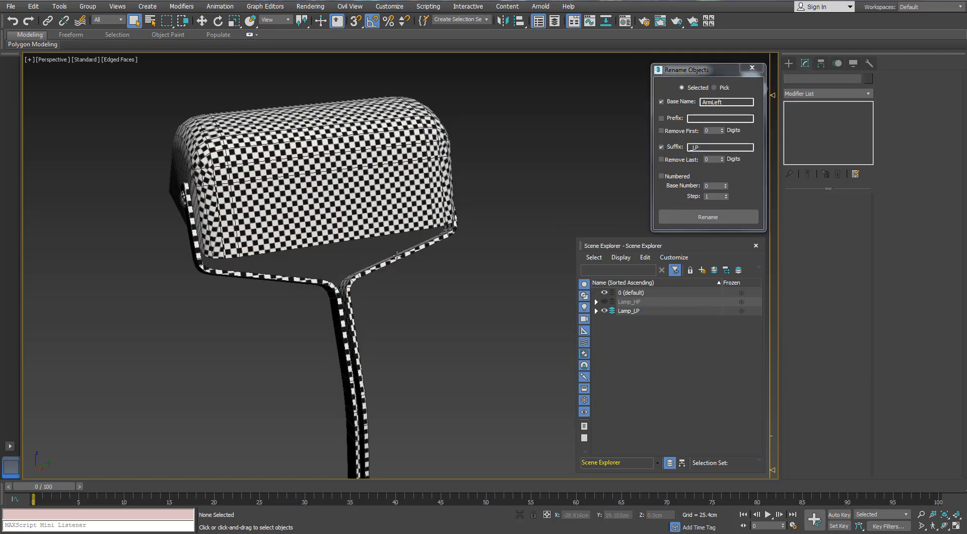
left_click(849, 213)
left_click(354, 343)
left_click(936, 152)
left_click(512, 270)
left_click(850, 212)
Rename the detached right arm with the base name ArmRight and the suffix _LP.
left_click(408, 256)
middle_click_drag(408, 257, 378, 256, "alt")
left_click_drag(725, 103, 718, 108)
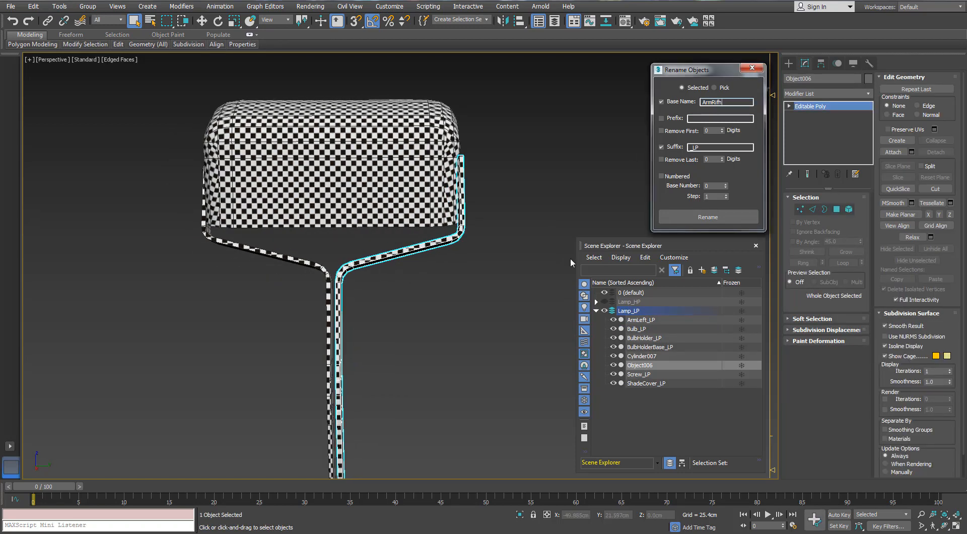
key("BackSpace")
key("BackSpace")
key("BackSpace")
type("ght")
left_click(708, 217)
Switch visibility from the Lamp_LP layer to Lamp_HP and rename the high-poly right arm ArmRight with the suffix _HP.
left_click(630, 311)
type("Rifht")
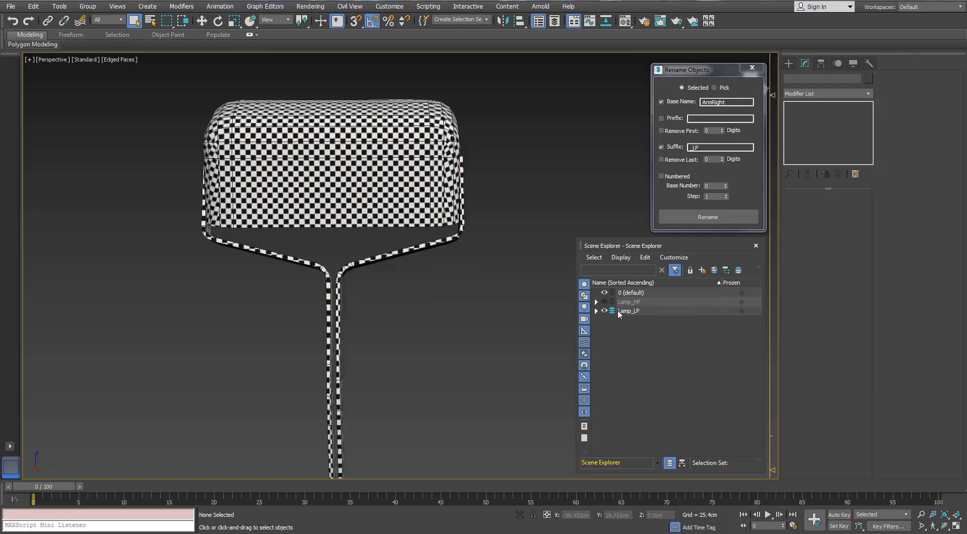
left_click(605, 311)
left_click(605, 302)
left_click(411, 248)
double_click(695, 147)
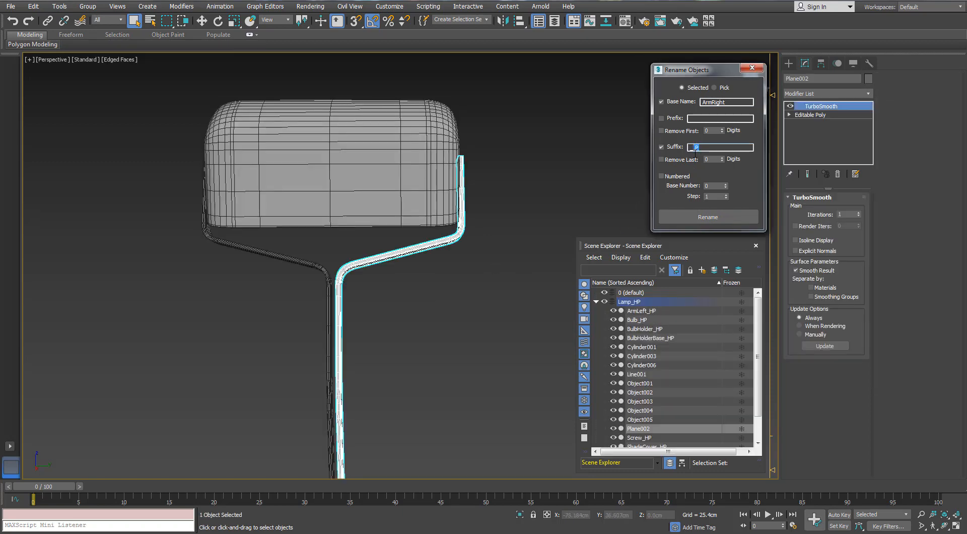
left_click(708, 216)
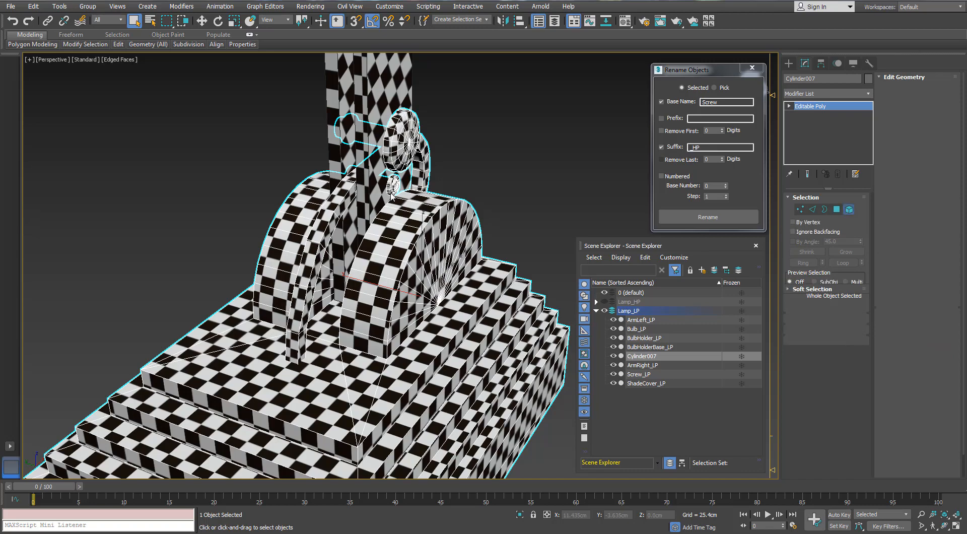
Detach the round screw above the base hinge from Cylinder007 as a separate object.
mouse_move(391, 195)
middle_mouse_down("alt")
mouse_move(185, 194)
mouse_move(294, 183)
mouse_move(403, 196)
middle_mouse_up("alt")
left_click(289, 198)
left_click(936, 152)
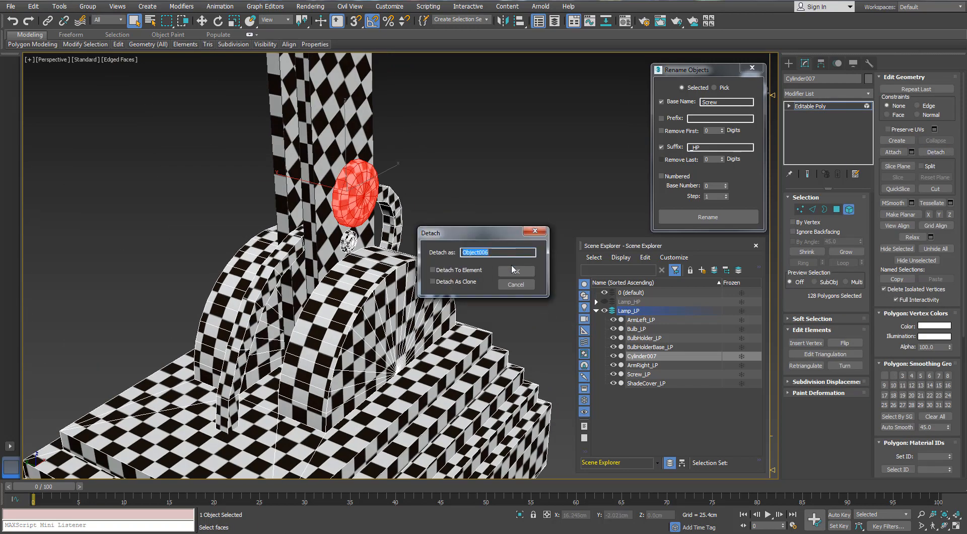
left_click(523, 270)
key("5")
Rename the detached round screw above the base hinge with the base name Screw and the suffix _LP.
left_click(364, 183)
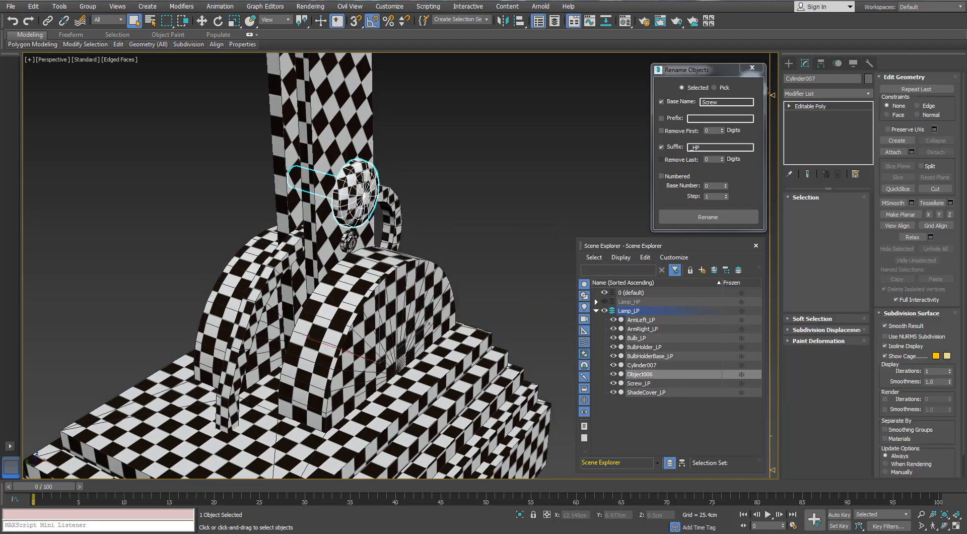
double_click(695, 147)
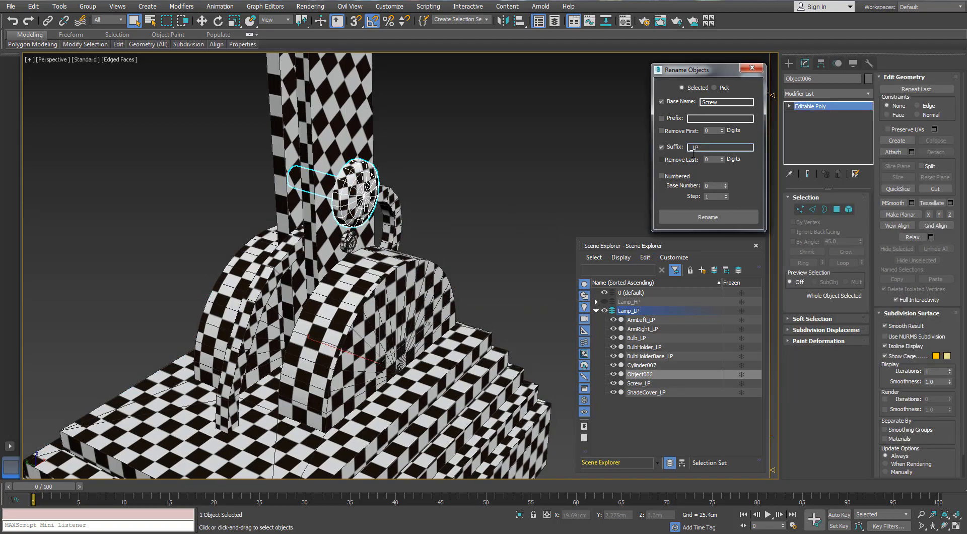
left_click(708, 217)
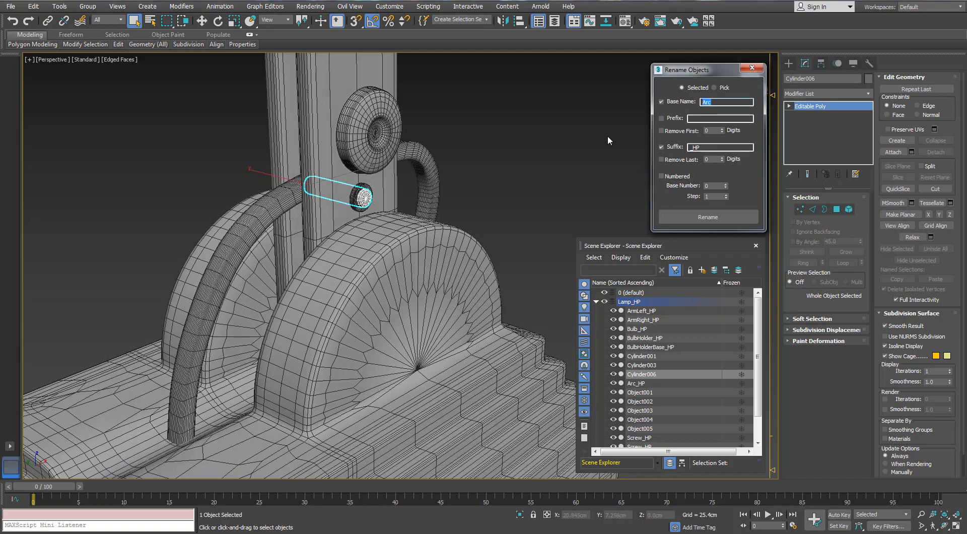
Rename the high-poly pin below the round screw Axle with the suffix _HP and switch visibility back to the Lamp_LP layer.
left_click(682, 216)
left_click(596, 301)
left_click(605, 302)
left_click(605, 310)
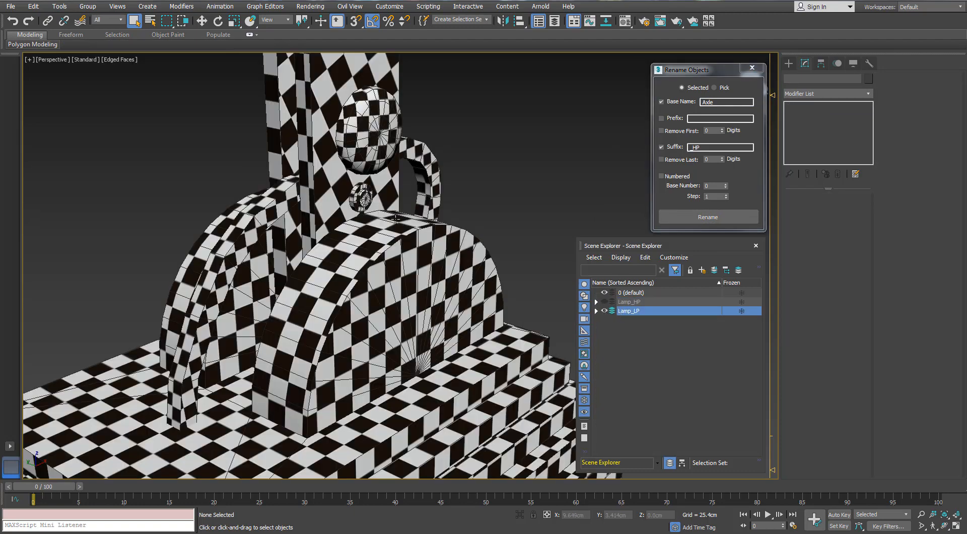
Detach the low-poly axle element below the round screw from Cylinder007 as a separate object.
left_click(413, 229)
key("z")
left_click(850, 210)
scroll(772, 212, "up", 4)
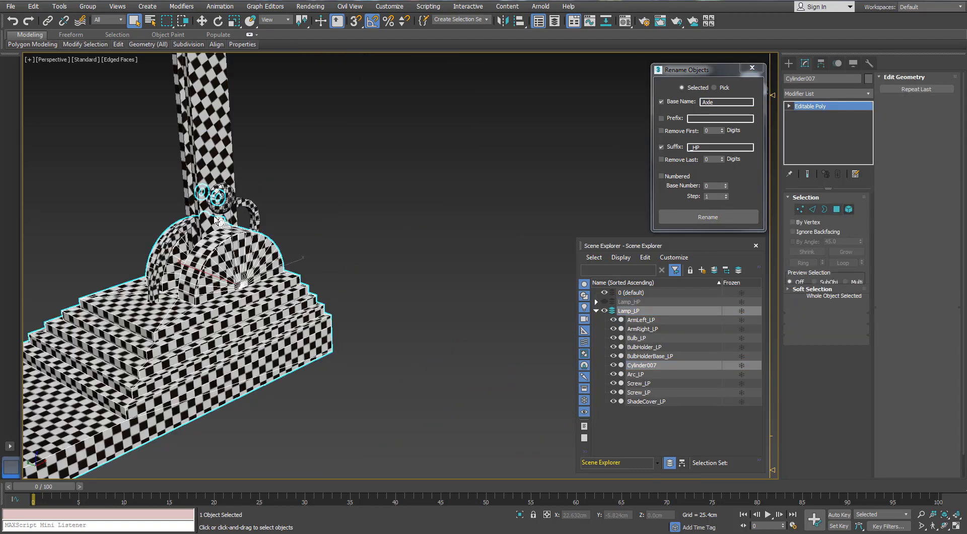
scroll(307, 227, "up", 3)
middle_click_drag(309, 229, 494, 239)
scroll(494, 240, "up", 3)
left_click(931, 151)
left_click(516, 276)
Rename the detached axle with the base name Axle and the suffix _LP.
left_click(640, 383)
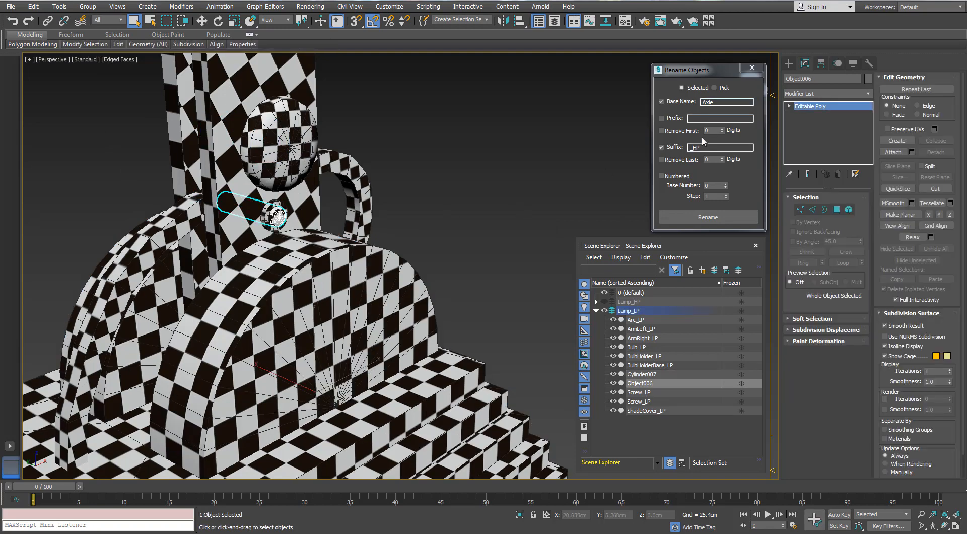
left_click(698, 148)
left_click(708, 218)
Select all five ring elements of Cylinder007 in wireframe display and detach them together as one separate object.
left_click(359, 280)
scroll(358, 277, "down", 3)
middle_click_drag(352, 275, 384, 259, "alt")
key("F3")
scroll(411, 251, "down", 6)
middle_click_drag(330, 217, 406, 58)
scroll(355, 414, "up", 2)
left_click(847, 210)
left_click(405, 134)
scroll(345, 393, "up", 4)
scroll(406, 58, "up", 3)
scroll(398, 385, "up", 3)
middle_click_drag(398, 386, 435, 147)
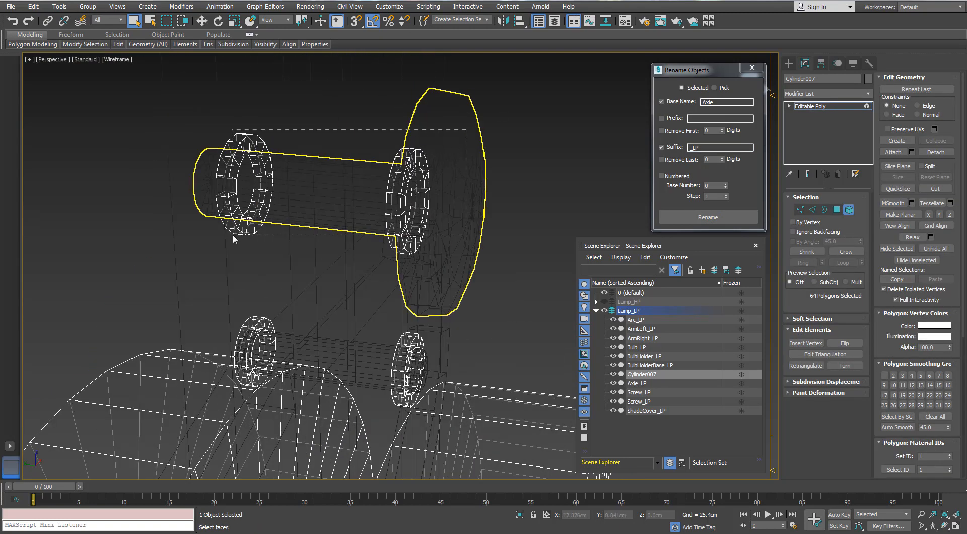
left_click_drag(233, 237, 208, 253, "ctrl")
left_click(259, 322, "ctrl")
left_click(396, 340, "ctrl")
scroll(398, 343, "down", 6)
middle_click_drag(426, 232, 384, 349)
key("z")
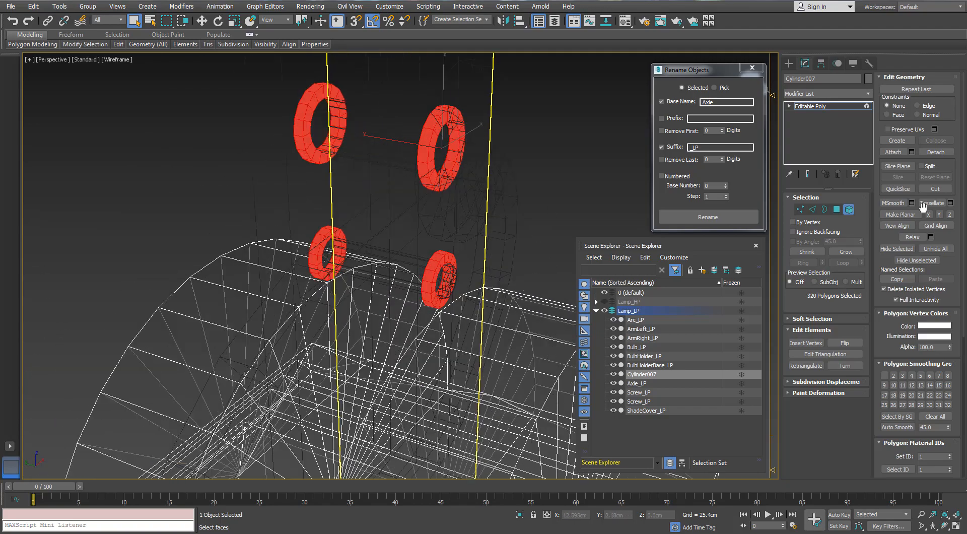
left_click(518, 270)
Rename the detached rings object with the base name Ring and the suffix _LP.
left_click(849, 210)
left_click(508, 167)
left_click(338, 228)
left_click(339, 228)
left_click_drag(720, 102, 681, 108)
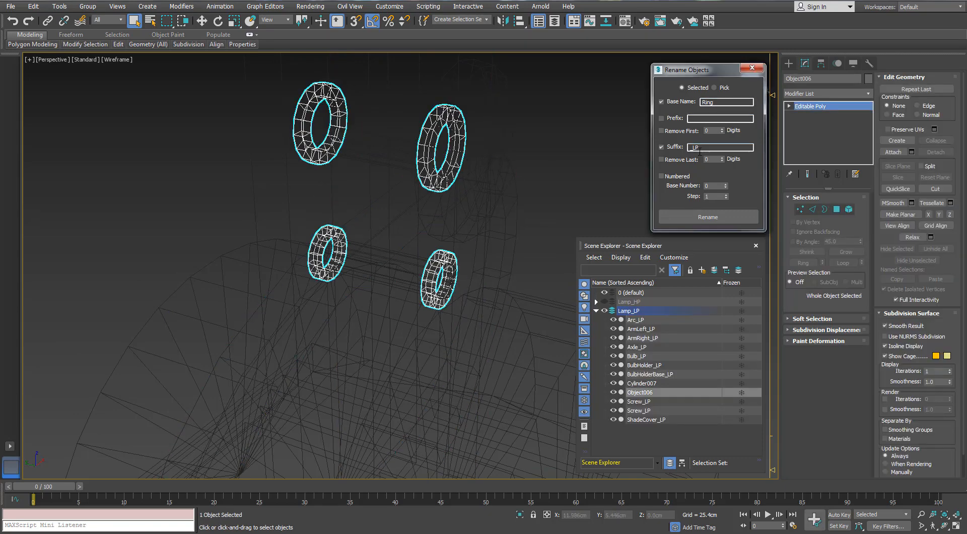
Switch visibility to Lamp_HP, select the four rings at the base hinge and the one at the shade, and rename them Ring with the suffix _HP.
left_click(605, 311)
left_click(605, 302)
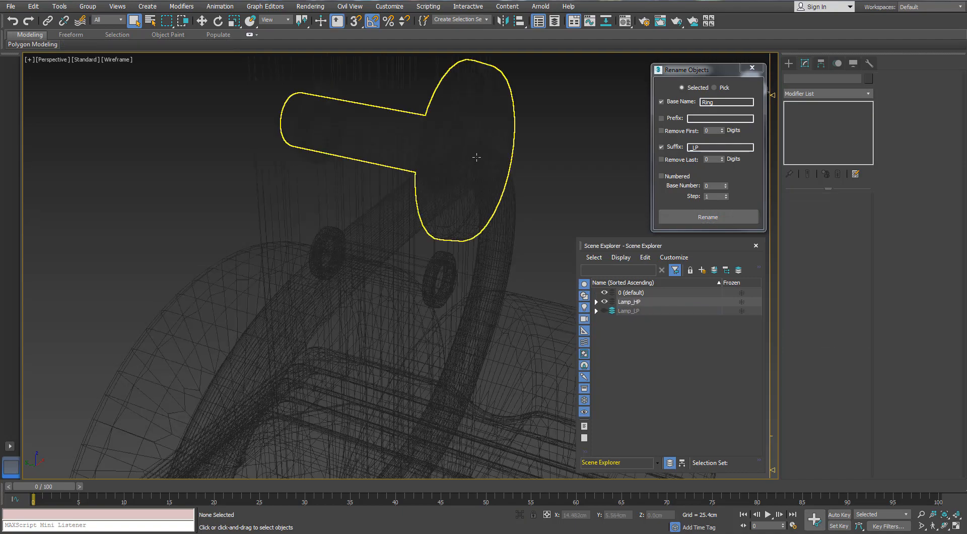
left_click(436, 271)
left_click(321, 238, "ctrl")
left_click(321, 124, "ctrl")
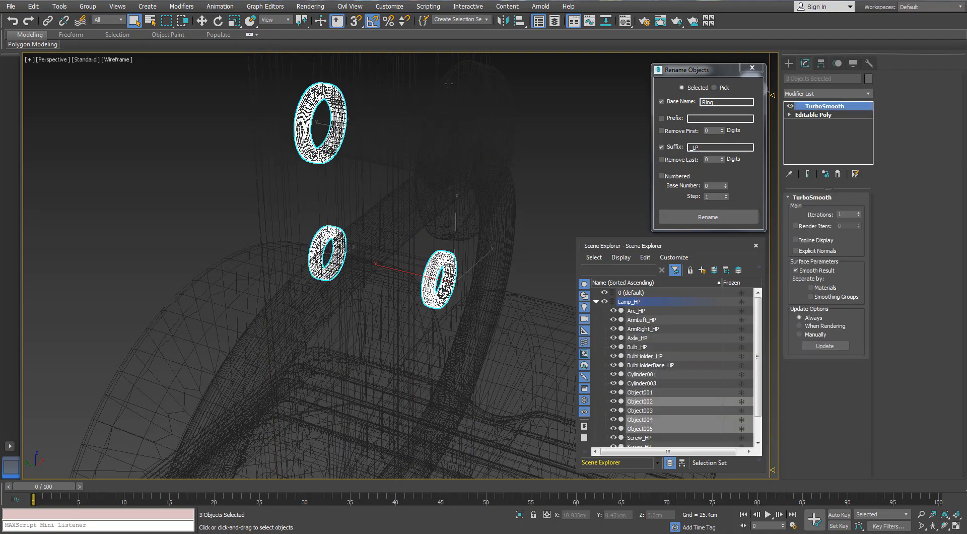
middle_click_drag(458, 78, 457, 106, "alt")
left_click(457, 106, "ctrl")
scroll(457, 106, "down", 5)
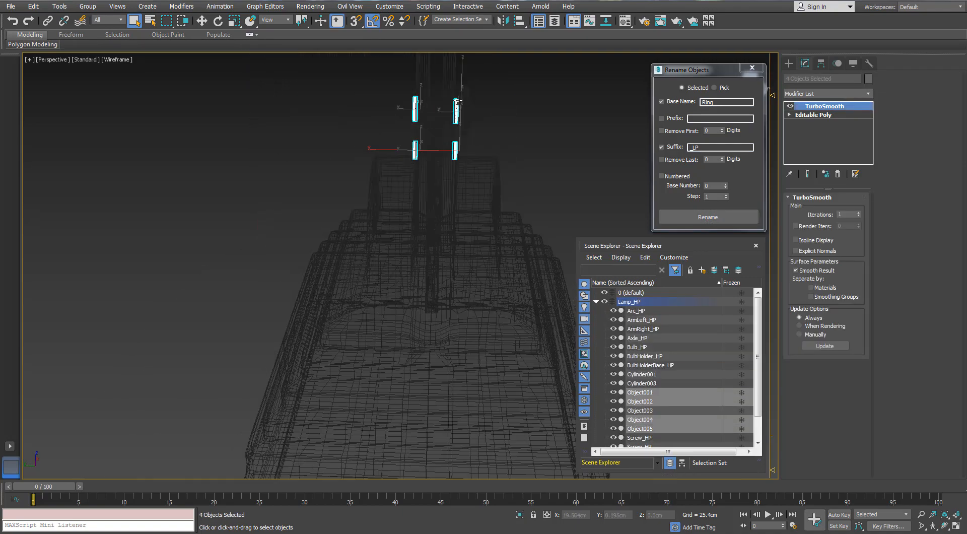
middle_click_drag(337, 155, 413, 168, "alt")
scroll(355, 139, "down", 5)
scroll(428, 114, "up", 4)
scroll(437, 227, "up", 5)
middle_click_drag(519, 237, 449, 202)
key("F3")
scroll(437, 227, "up", 5)
left_click(435, 214, "ctrl")
scroll(435, 214, "down", 5)
double_click(697, 147)
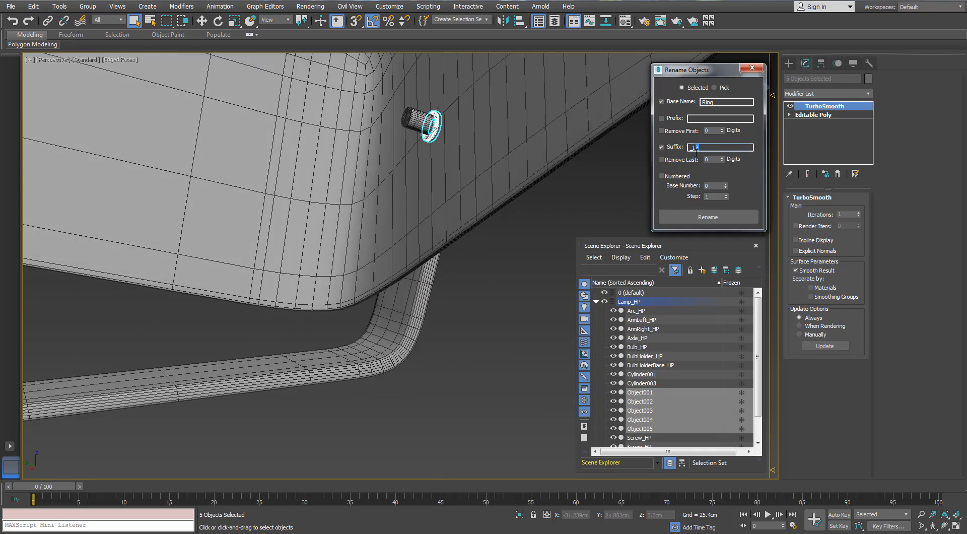
left_click(705, 218)
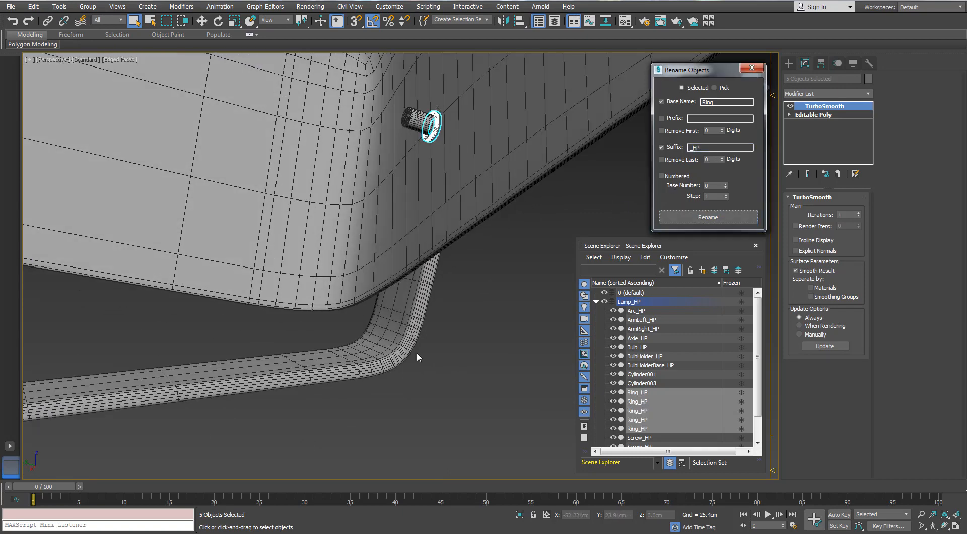
Rename the stepped high-poly base of the lamp with the base name LampBase and the suffix _HP.
scroll(416, 356, "down", 10)
middle_click_drag(352, 398, 391, 391, "alt")
scroll(391, 391, "up", 8)
left_click(411, 385)
left_click(375, 337)
middle_click_drag(374, 337, 397, 319, "alt")
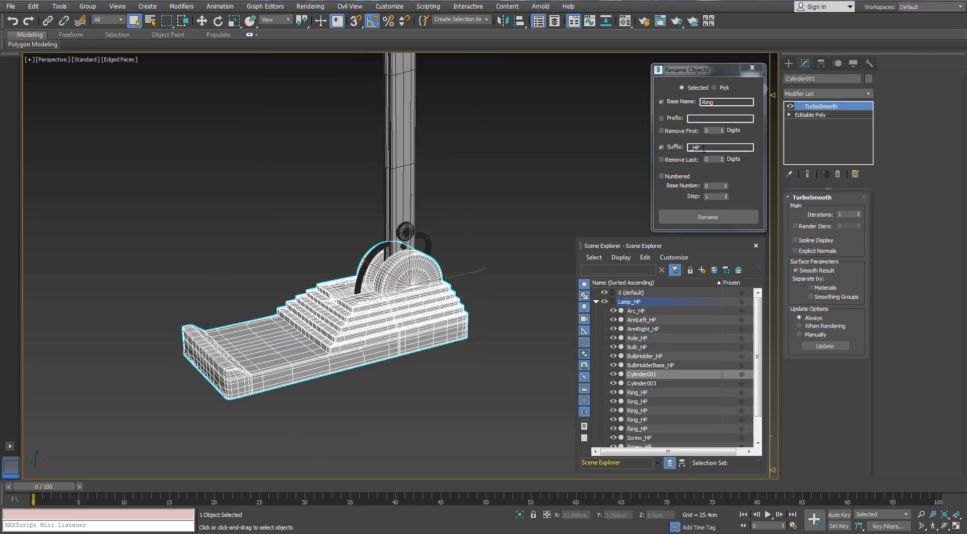
left_click(663, 105)
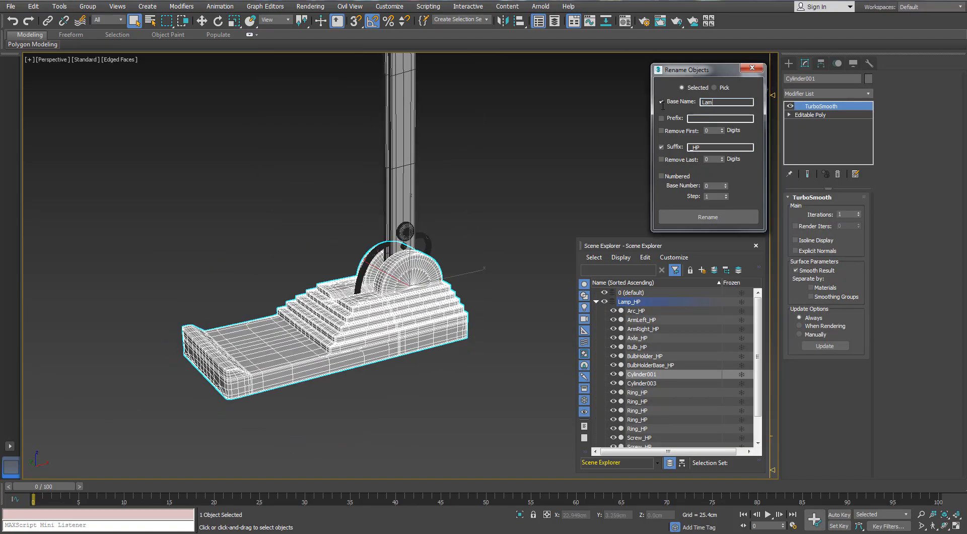
type("se")
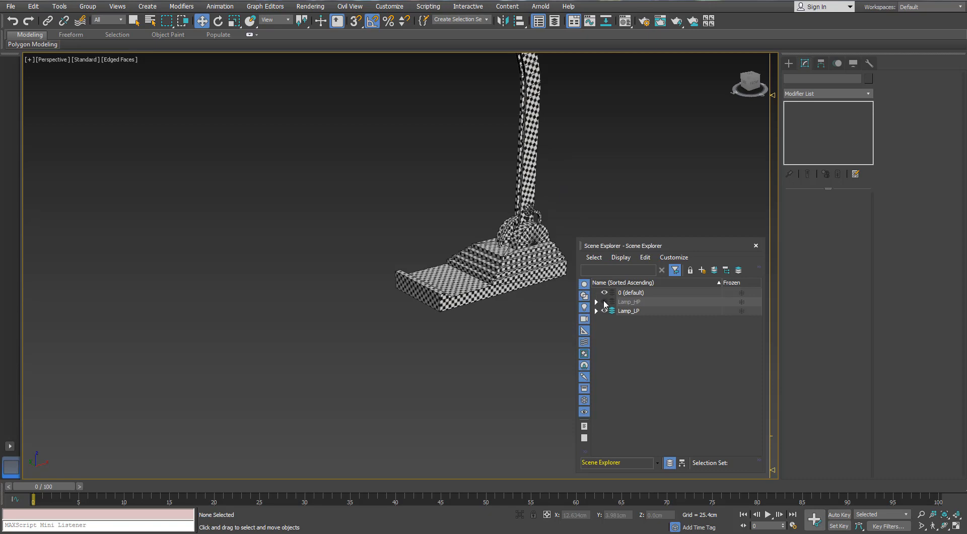
Show the Lamp_HP layer together with Lamp_LP and remove the leftover object Cylinder003 from Lamp_HP.
left_click(605, 302)
left_click(597, 303)
scroll(598, 313, "down", 2)
scroll(598, 313, "up", 2)
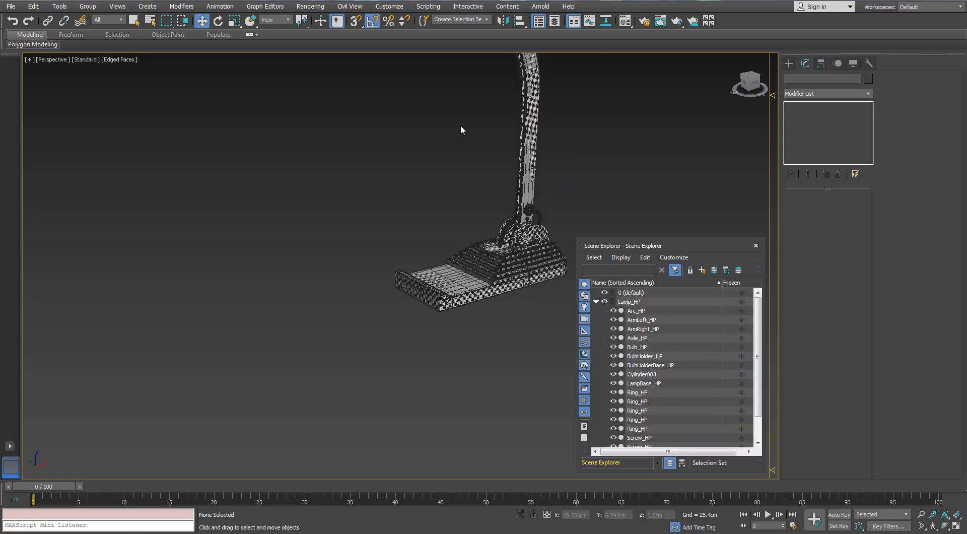
left_click(642, 374)
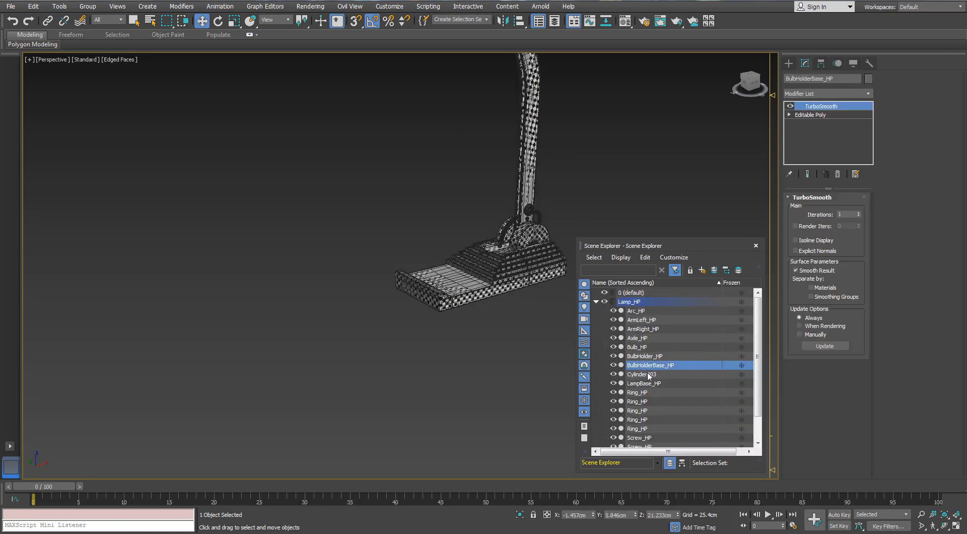
key("z")
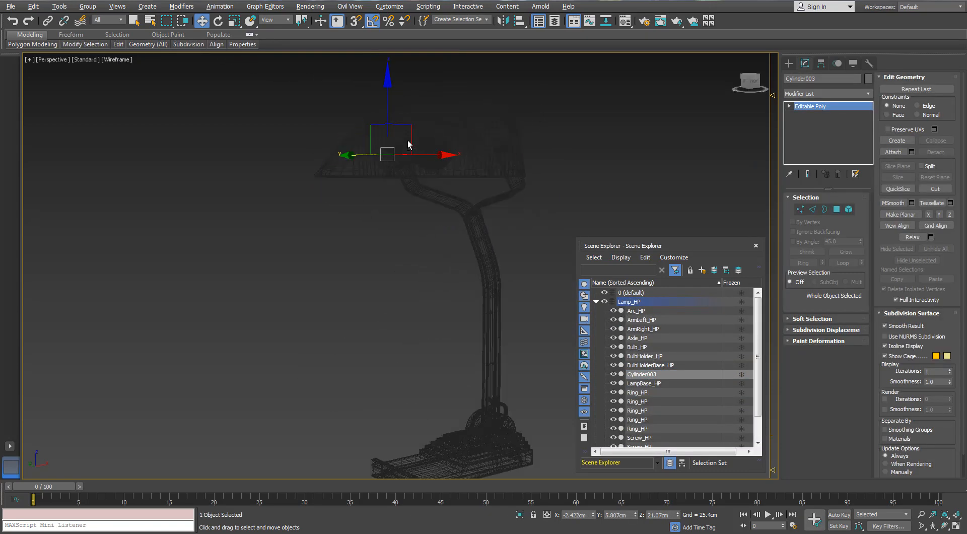
left_click_drag(390, 204, 276, 275)
Review the matching _HP and _LP object names in both layers, close the Scene Explorer and view the whole lamp.
left_click(643, 365)
scroll(644, 367, "down", 1)
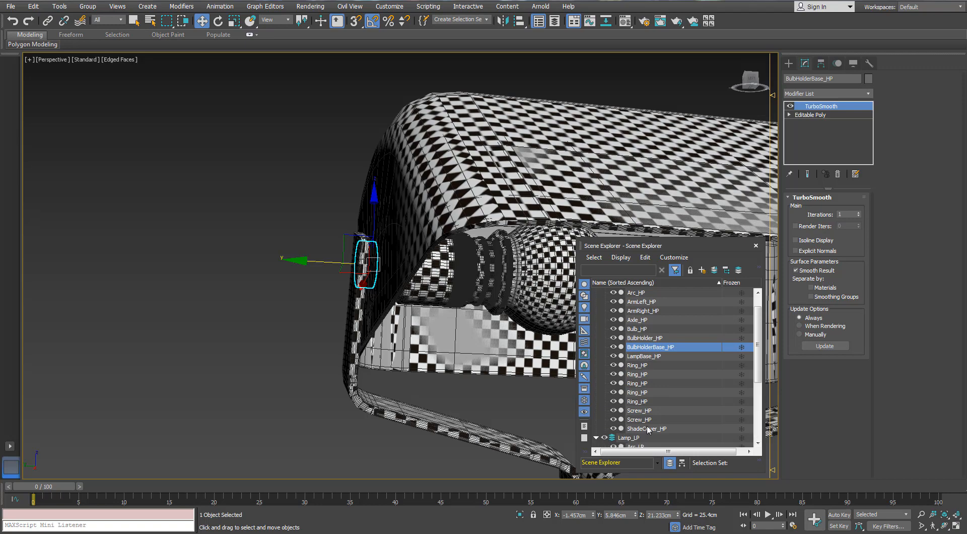
scroll(645, 430, "down", 4)
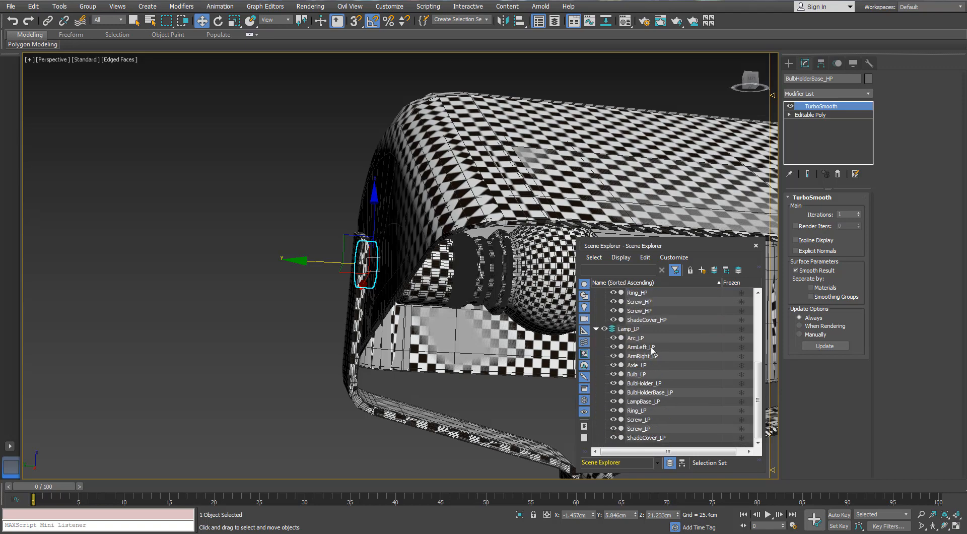
left_click(756, 247)
left_click(292, 314)
scroll(292, 315, "down", 7)
middle_click_drag(291, 315, 336, 238, "alt")
scroll(335, 237, "up", 3)
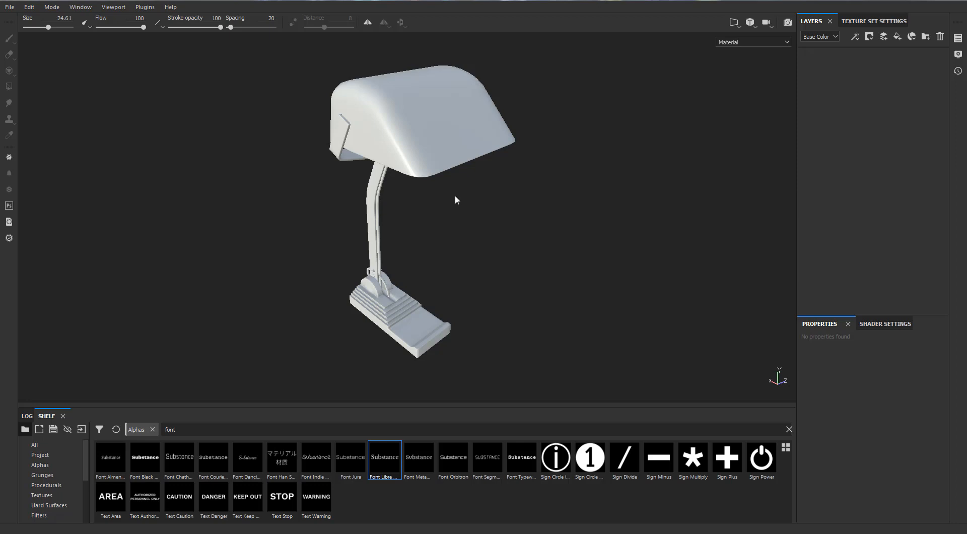
Switch to Substance Painter and examine the untextured lamp from several sides.
left_click_drag(555, 190, 527, 233, "alt")
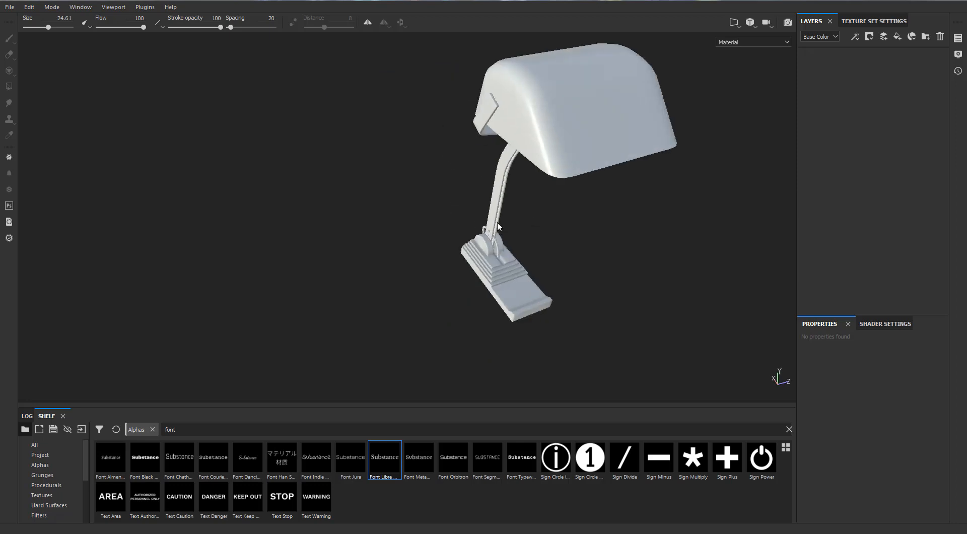
right_click_drag(527, 233, 457, 234, "alt")
middle_click_drag(481, 232, 444, 255, "alt")
left_click_drag(445, 255, 436, 267, "alt")
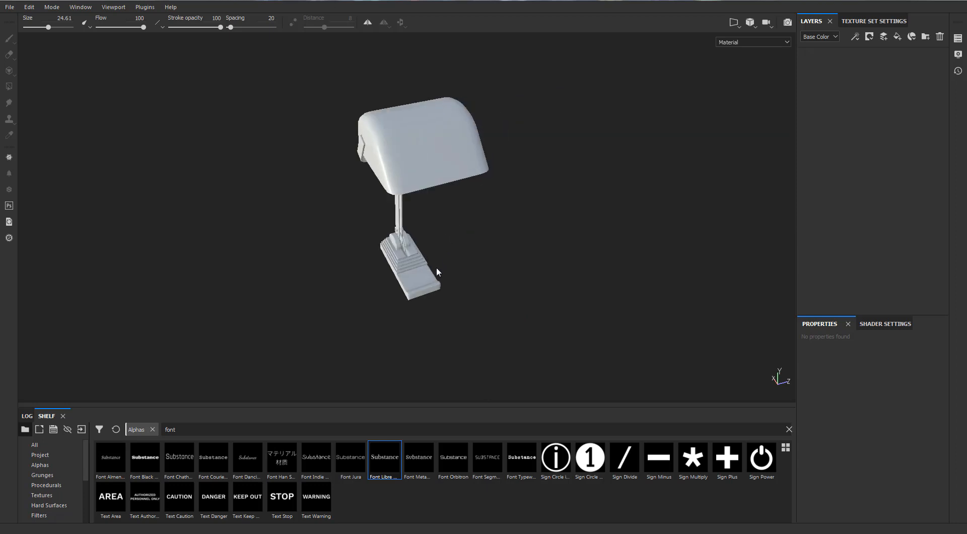
right_click_drag(436, 267, 343, 271, "alt")
left_click_drag(342, 271, 570, 237, "alt")
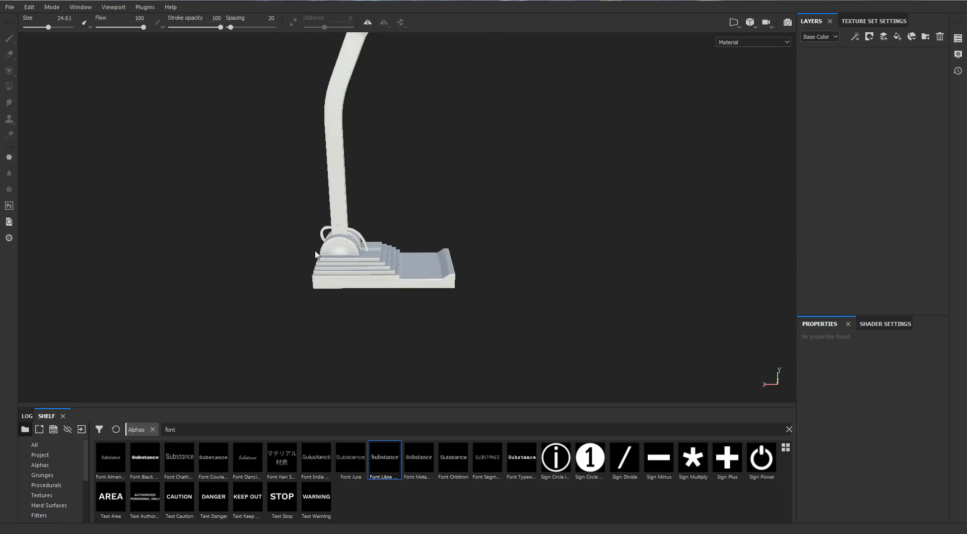
left_click_drag(316, 255, 491, 256, "alt")
Browse the shelf's smart materials and add Steel Painted Stained to the layer stack.
left_click(28, 417)
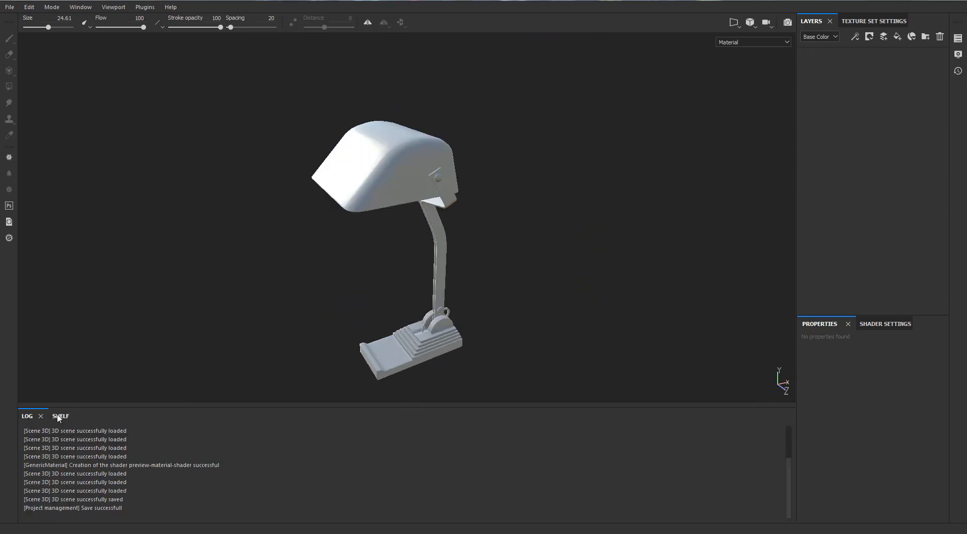
left_click(47, 416)
left_click(54, 487)
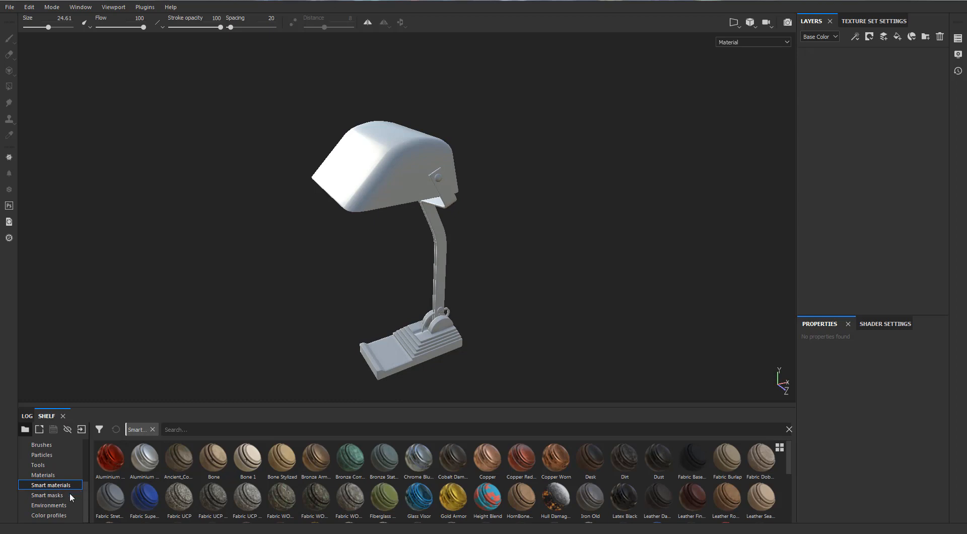
left_click_drag(789, 458, 785, 527)
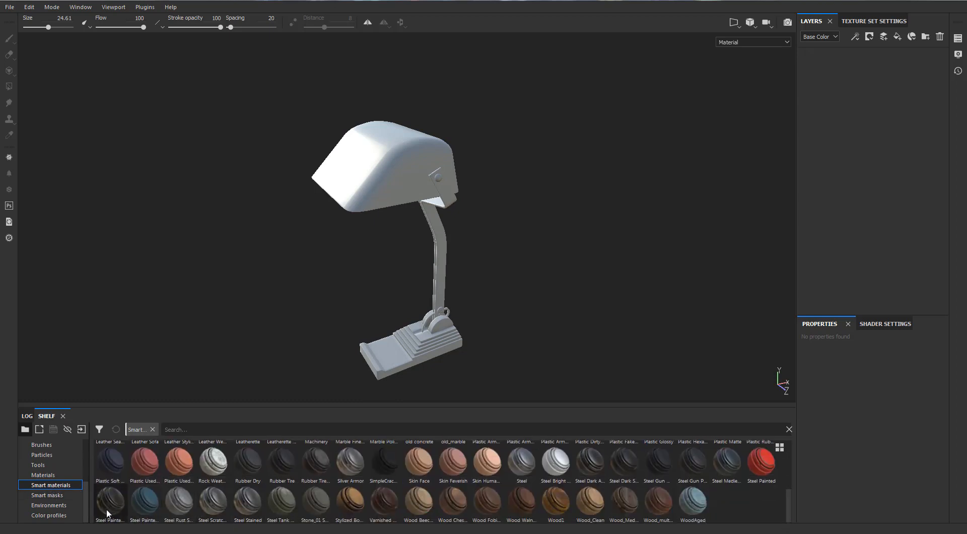
mouse_move(146, 504)
left_mouse_down()
mouse_move(933, 147)
mouse_move(870, 101)
left_mouse_up()
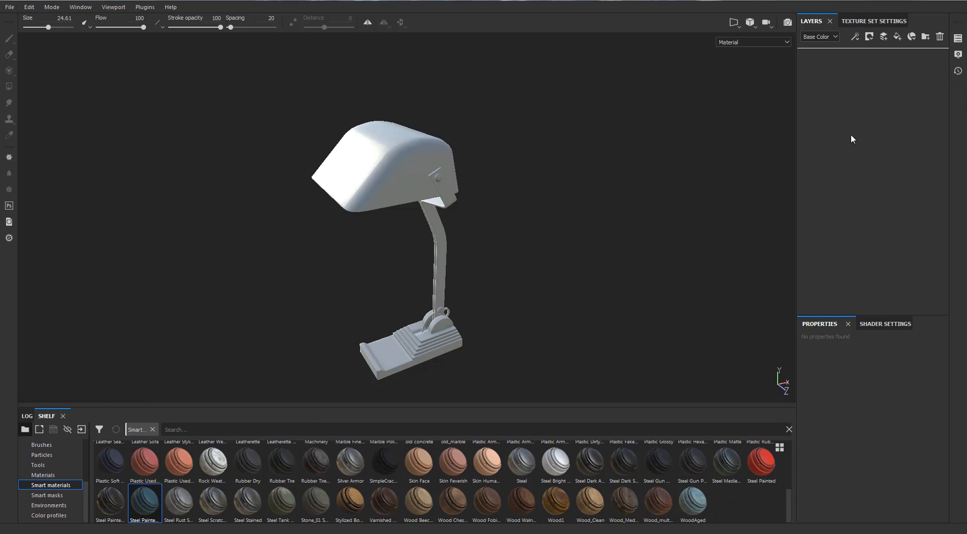
left_click_drag(834, 146, 835, 146)
Add a black mask to the Steel Painted Stained group and reveal it on the lampshade with mesh-mode Polygon Fill.
mouse_move(490, 262)
left_mouse_down("alt")
mouse_move(406, 199)
mouse_move(326, 227)
mouse_move(696, 189)
left_mouse_up("alt")
left_click_drag(545, 172, 456, 139, "alt")
right_click(833, 71)
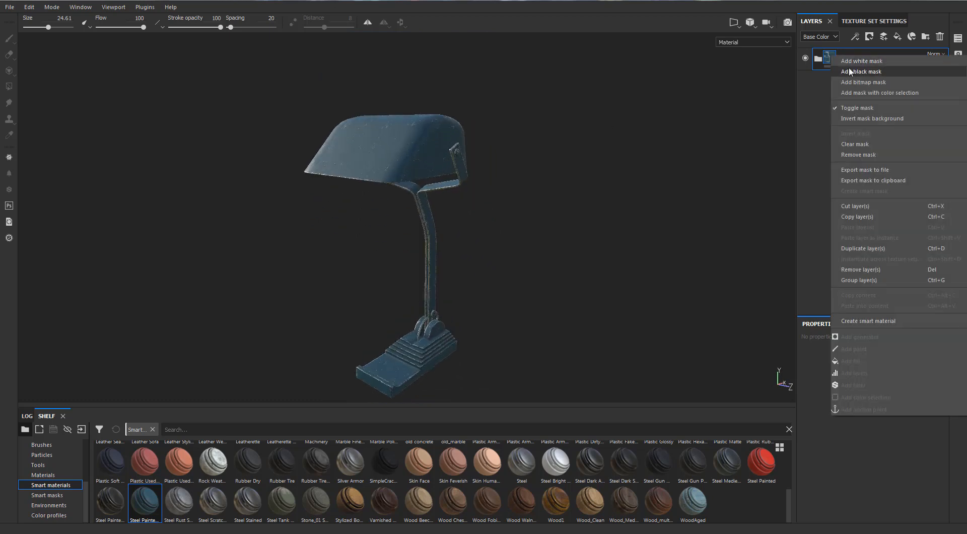
left_click(848, 69)
left_click(10, 87)
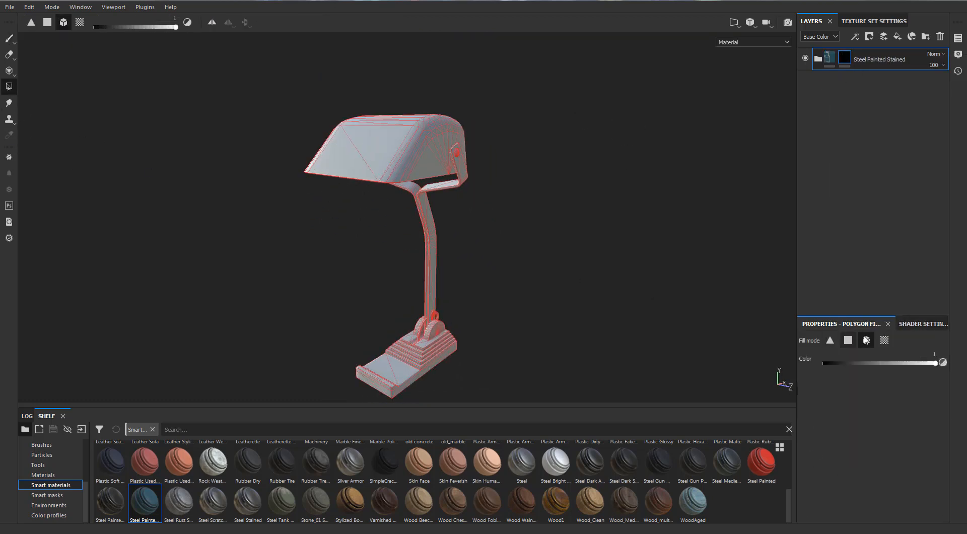
scroll(385, 201, "up", 3)
Set the color of the Base Paint layer in Steel Painted Stained to dark green, R 0.050, G 0.138, B 0.093, and collapse the group.
left_click(818, 59)
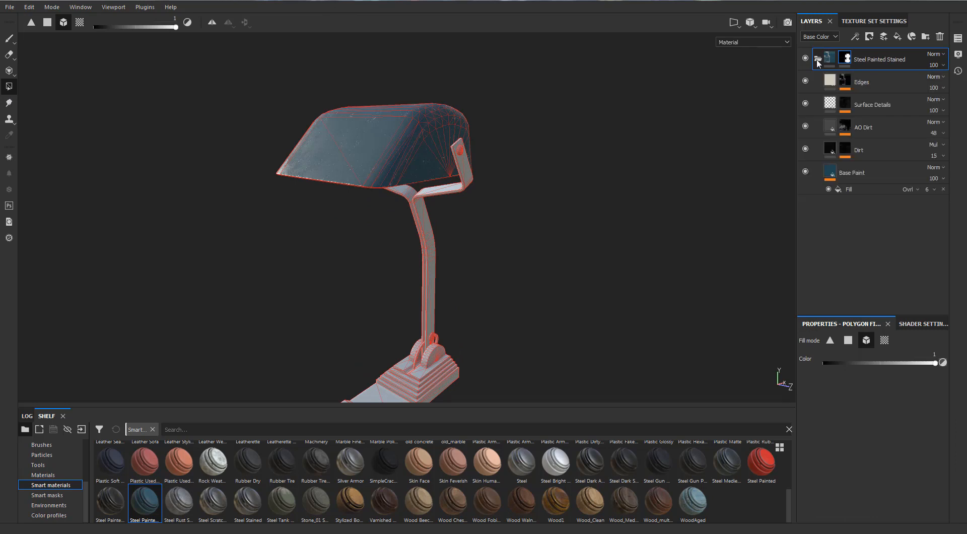
left_click(867, 172)
left_click(840, 445)
left_click(875, 328)
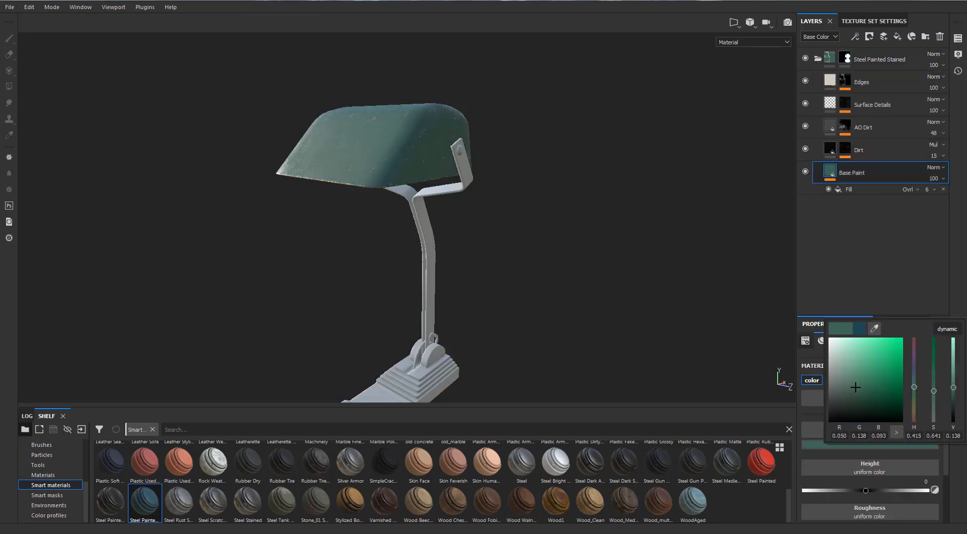
left_click_drag(499, 212, 484, 192, "alt")
left_click(818, 62)
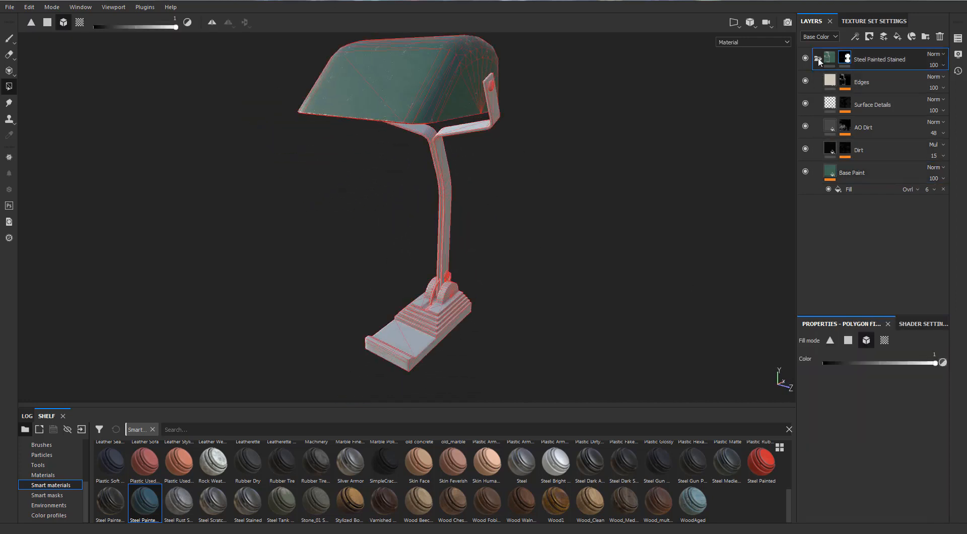
Add the Bronze Armor smart material below Steel Painted Stained and give the group a black mask.
left_click(818, 59)
left_click_drag(787, 499, 797, 443)
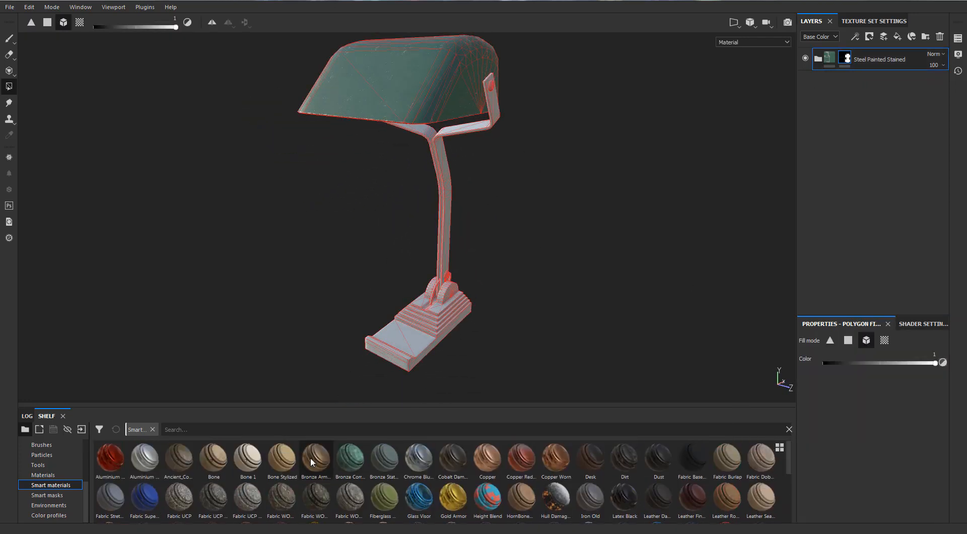
left_click_drag(311, 462, 840, 97)
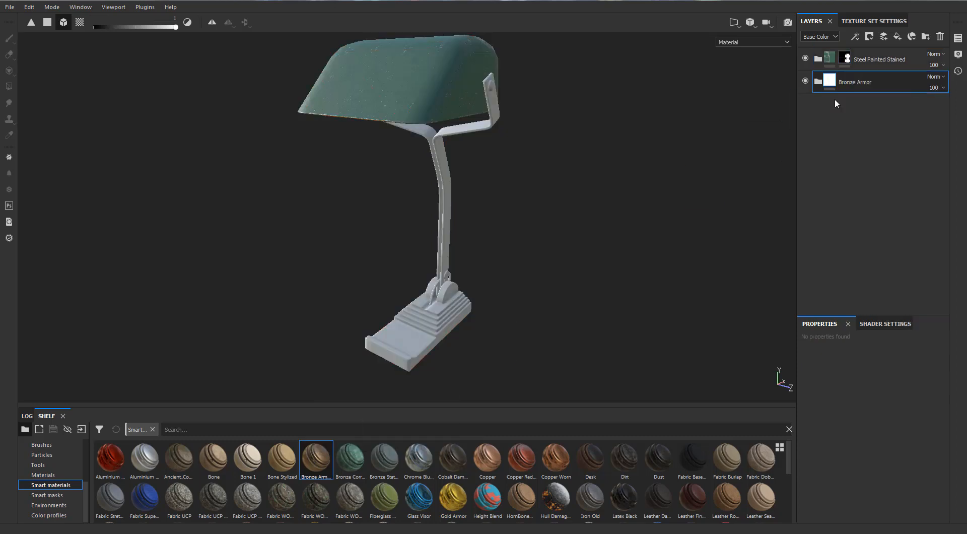
scroll(488, 202, "down", 3)
left_click_drag(487, 195, 389, 187, "alt")
right_click(832, 82)
left_click(862, 108)
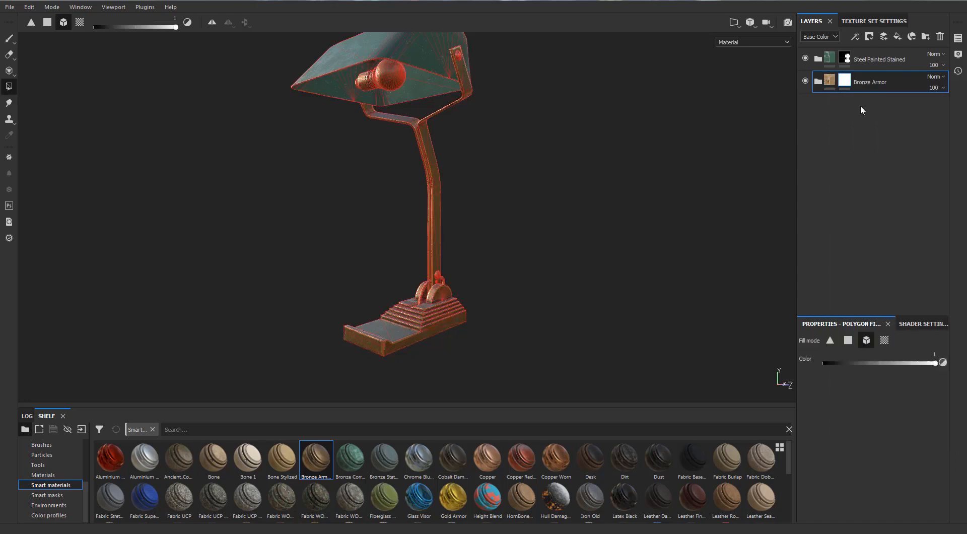
Reveal Bronze Armor on the lamp's stem, stepped base and hinge parts with mesh-mode Polygon Fill.
left_click(431, 210)
scroll(430, 215, "up", 2)
middle_click_drag(403, 257, 372, 174, "alt")
left_click(370, 268)
left_click_drag(433, 217, 446, 256, "alt")
scroll(405, 208, "up", 3)
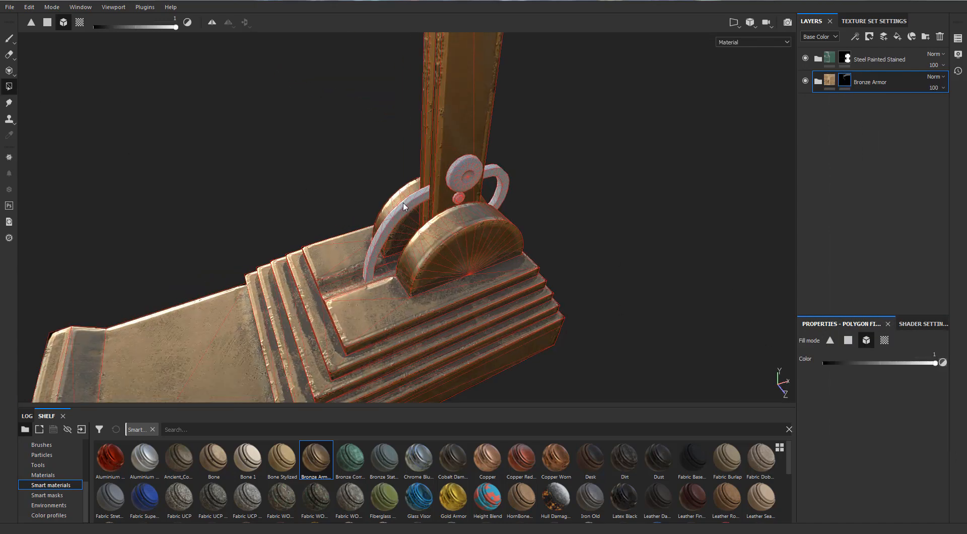
scroll(405, 209, "down", 5)
middle_click_drag(405, 210, 450, 312, "alt")
Reveal Bronze Armor on the bulb socket inside the lampshade.
left_click_drag(461, 206, 386, 130, "alt")
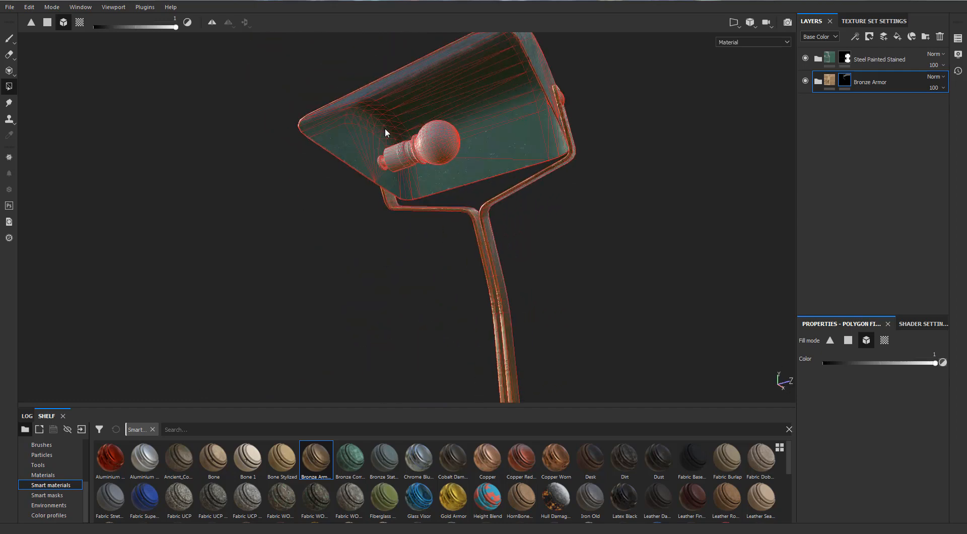
middle_click_drag(386, 130, 410, 185, "alt")
scroll(410, 186, "up", 4)
left_click(411, 185)
scroll(410, 185, "down", 5)
left_click_drag(568, 223, 655, 247, "alt")
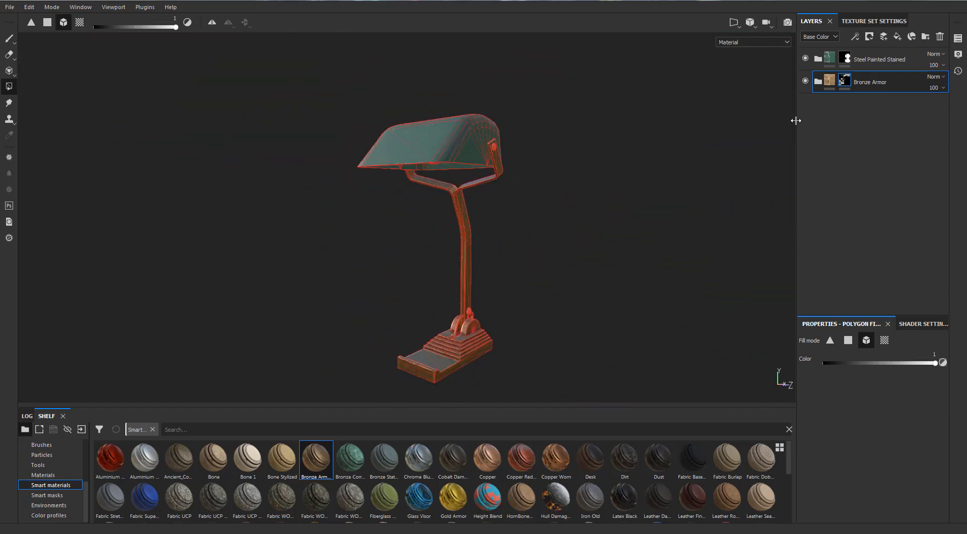
Add the Steel smart material below Bronze Armor with a black mask, ready for Polygon Fill.
left_click_drag(785, 459, 541, 498)
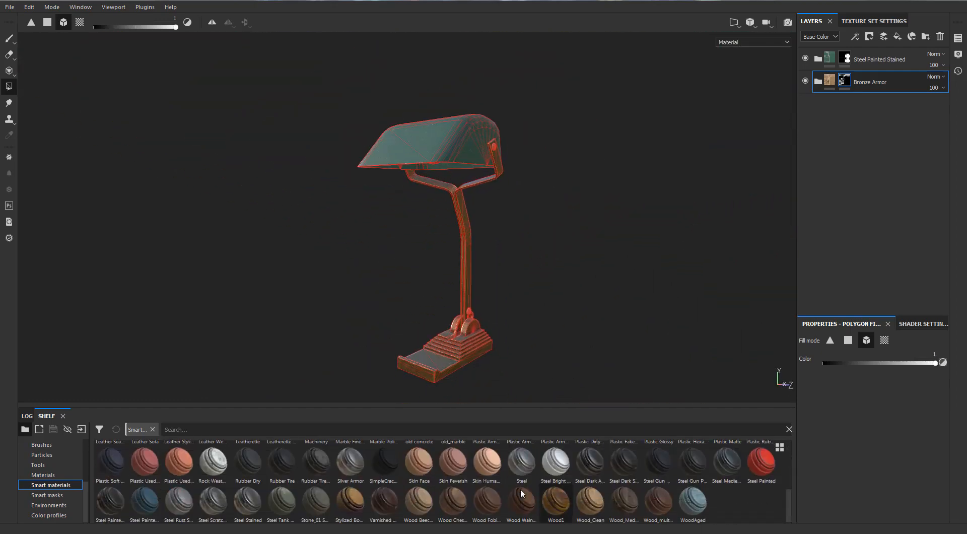
mouse_move(525, 467)
left_click_drag(525, 468, 835, 130)
left_click_drag(528, 206, 513, 126, "alt")
right_click(843, 106)
left_click(849, 114)
key("4")
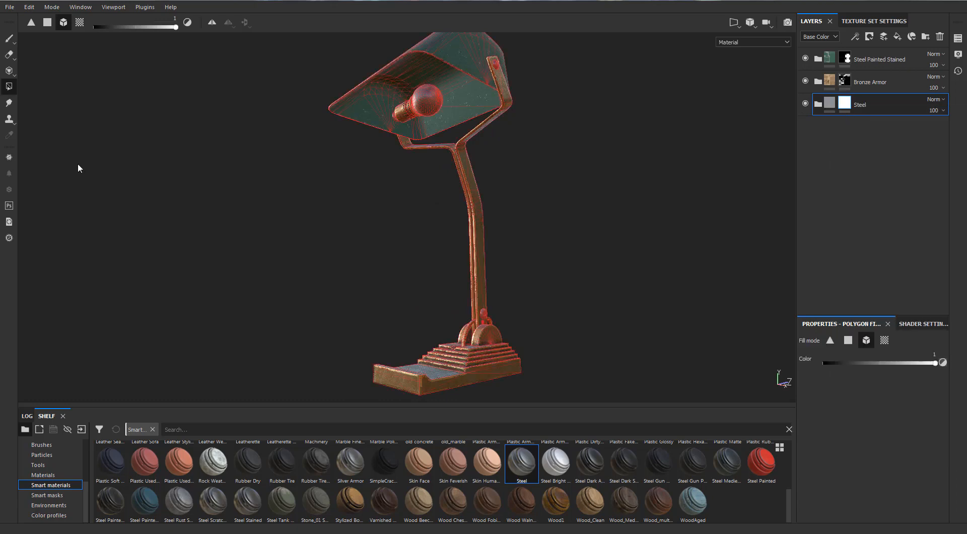
Reveal the Steel material on the bolts where the stem joins the base hinge.
middle_click_drag(438, 263, 426, 197, "alt")
left_click_drag(499, 181, 459, 226, "alt")
right_click_drag(460, 225, 363, 136, "alt")
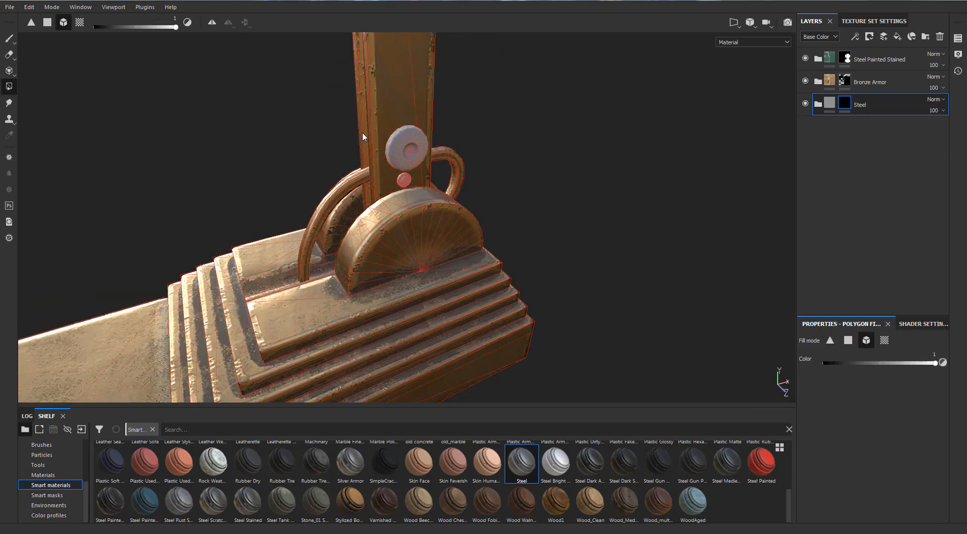
left_click_drag(363, 136, 417, 233, "alt")
scroll(426, 227, "up", 5)
left_click(427, 228)
scroll(428, 228, "down", 3)
left_click_drag(187, 153, 388, 179, "alt")
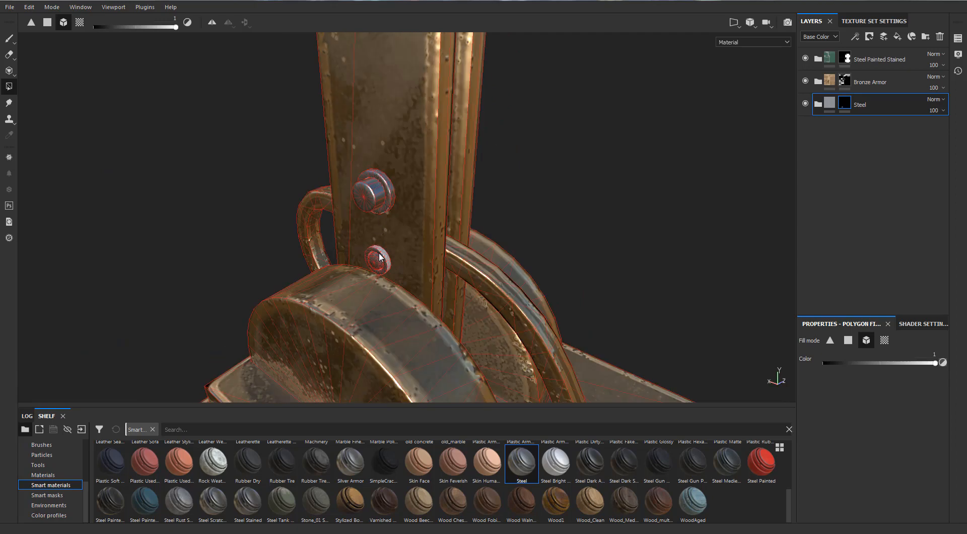
Reveal the Steel material on the small bolt parts at the lampshade, including the one behind the bulb socket.
scroll(374, 265, "down", 8)
middle_click_drag(387, 71, 376, 229, "alt")
left_click_drag(376, 228, 126, 212, "alt")
left_click_drag(330, 268, 587, 186, "alt")
scroll(480, 214, "up", 5)
scroll(485, 204, "down", 2)
scroll(482, 204, "up", 3)
scroll(446, 208, "down", 3)
scroll(446, 208, "down", 6)
left_click_drag(242, 196, 217, 162, "alt")
scroll(217, 163, "up", 5)
left_click(258, 167)
scroll(258, 168, "down", 8)
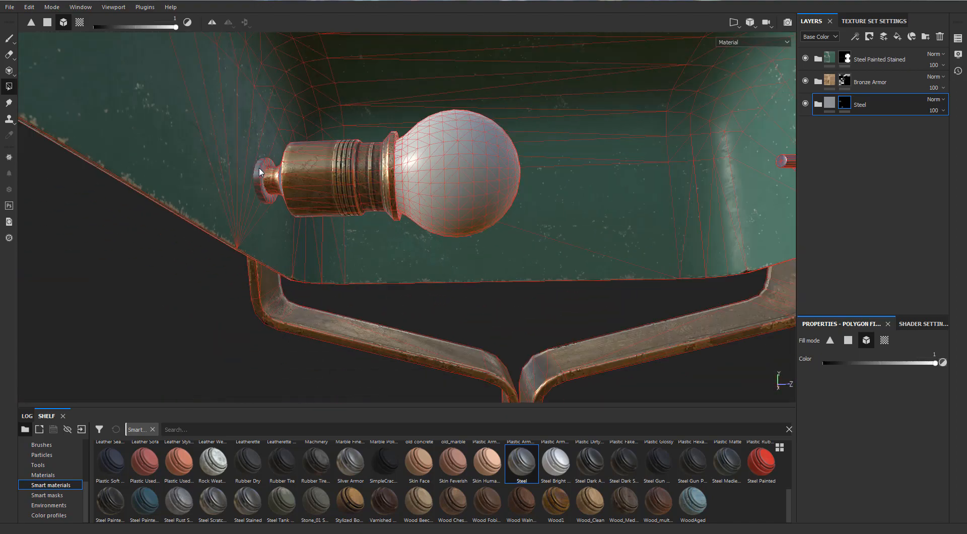
Add the Plastic Glossy smart material below Steel with a black mask and reveal it on the light bulb.
left_click_drag(319, 224, 348, 216, "alt")
scroll(371, 206, "up", 2)
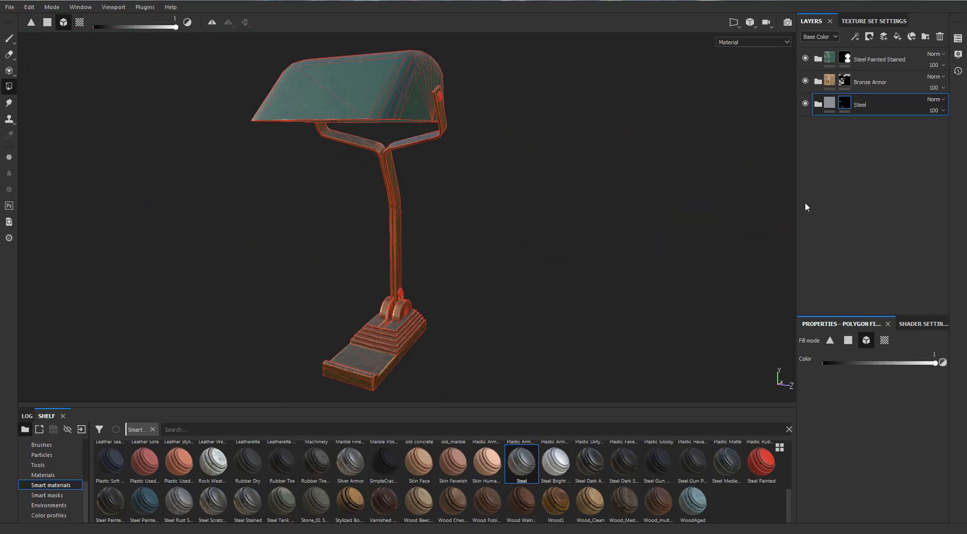
left_click_drag(791, 509, 848, 142)
left_click_drag(367, 305, 434, 288, "alt")
right_click_drag(434, 288, 509, 251, "alt")
right_click(844, 130)
left_click(860, 143)
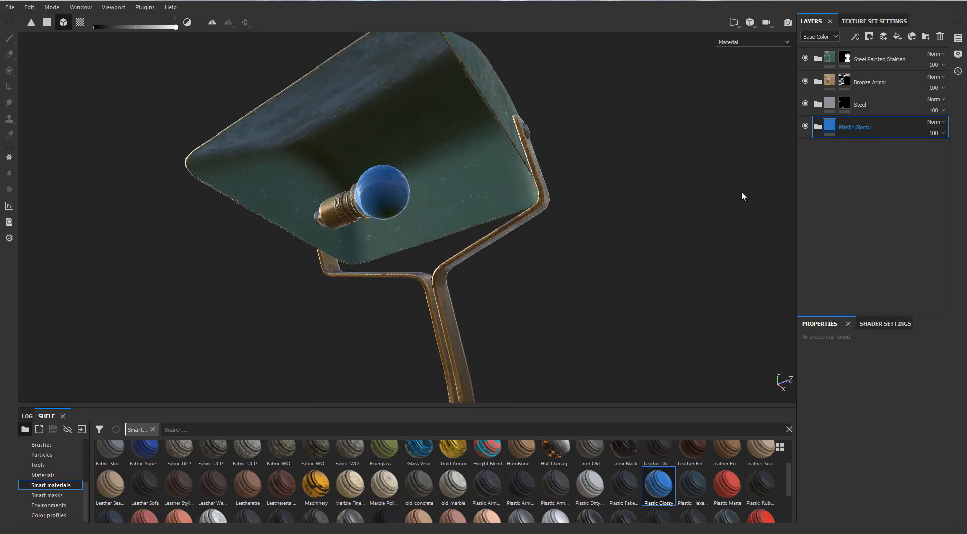
left_click(383, 192)
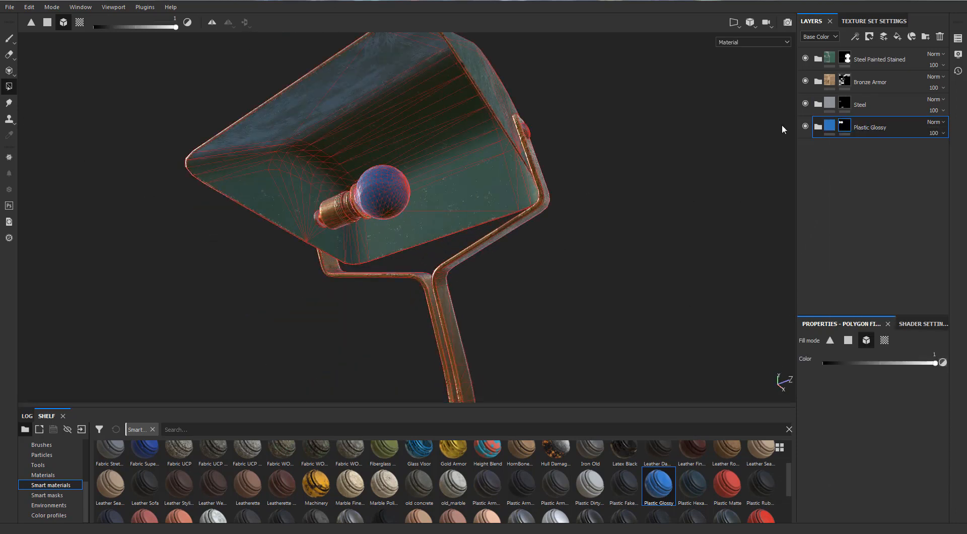
Set the base color of Plastic Glossy's Plastic Base layer to white and collapse the group.
left_click(818, 128)
left_click(852, 195)
left_click(844, 444)
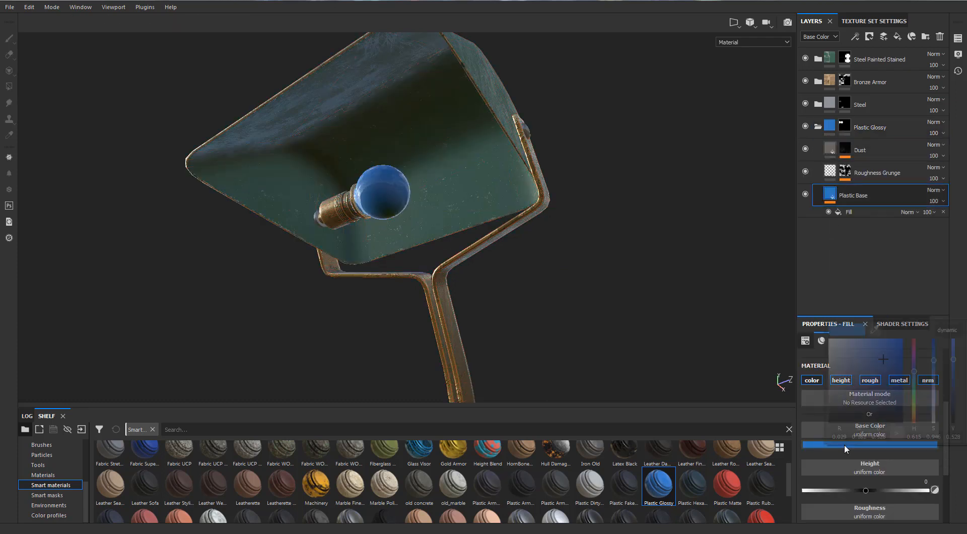
scroll(556, 243, "down", 3)
mouse_move(557, 245)
left_mouse_down("alt")
mouse_move(512, 226)
mouse_move(640, 188)
mouse_move(554, 183)
mouse_move(597, 212)
left_mouse_up("alt")
left_click(819, 127)
Duplicate the Base Paint layer inside Steel Painted Stained and rename the copy Text.
left_click(818, 59)
left_click(851, 166)
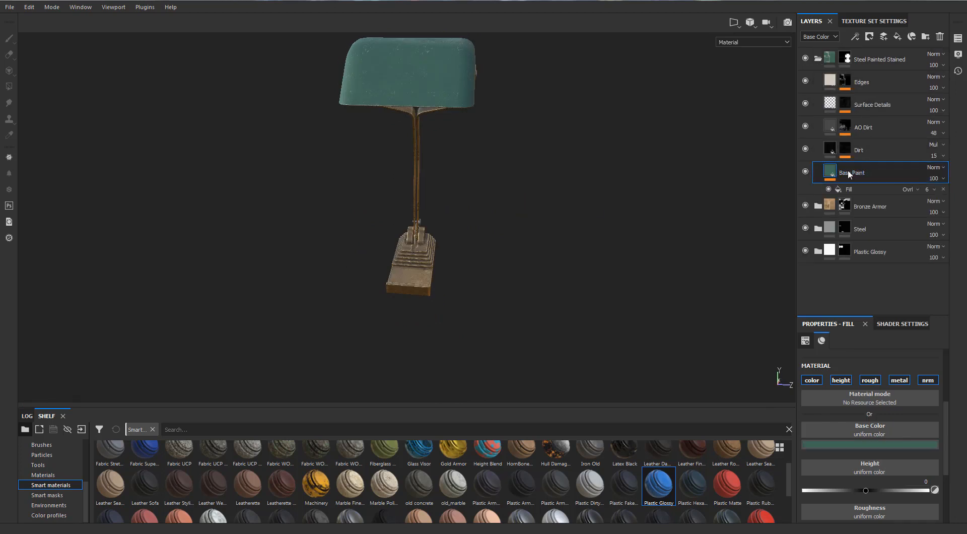
right_click(847, 170)
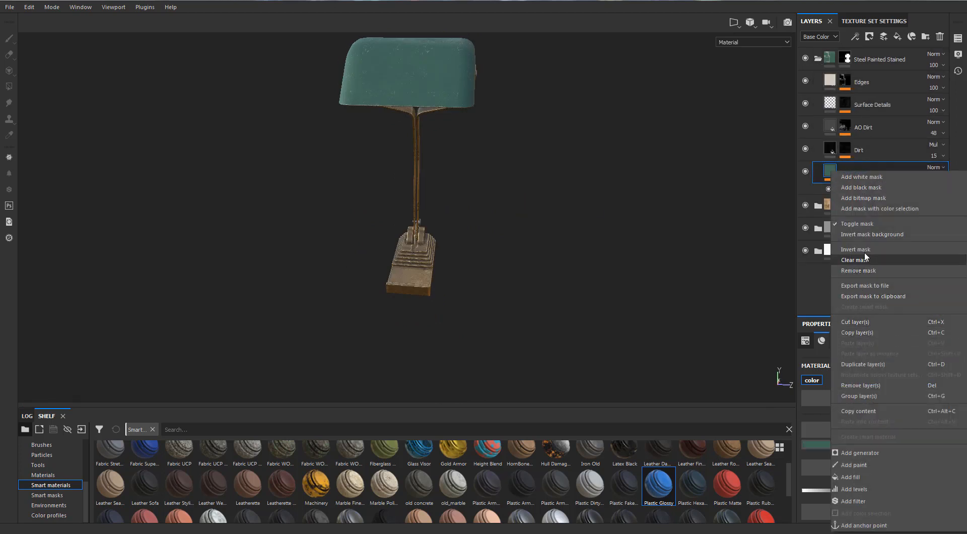
left_click(858, 364)
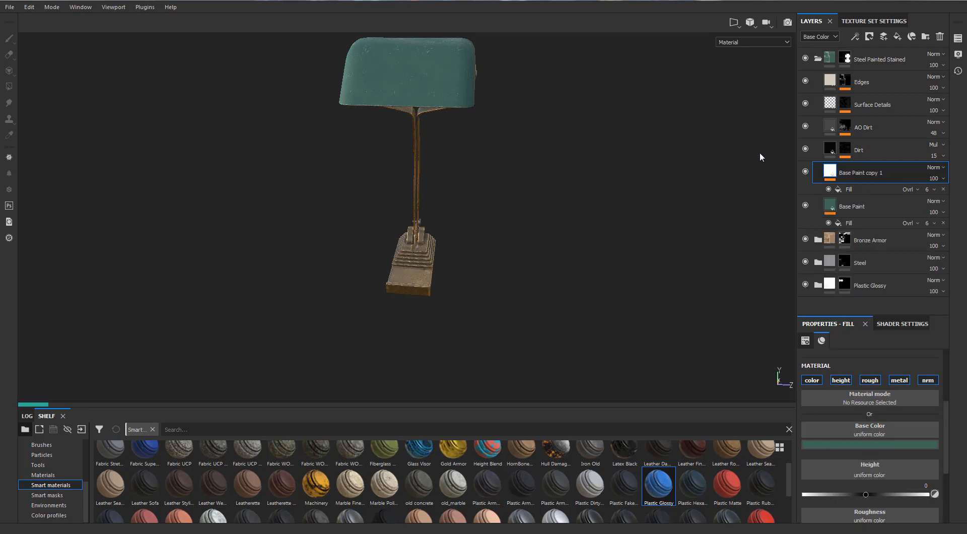
middle_click_drag(490, 118, 505, 184, "alt")
left_click_drag(505, 184, 543, 188, "alt")
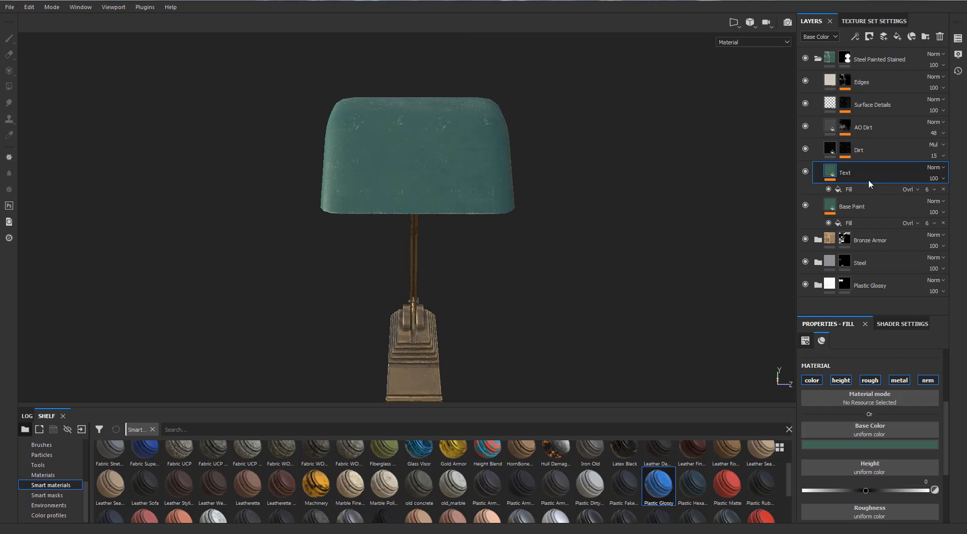
Add a black mask to the Text layer and pick the Font Libre alpha for painting in it.
right_click(859, 173)
left_click(862, 7)
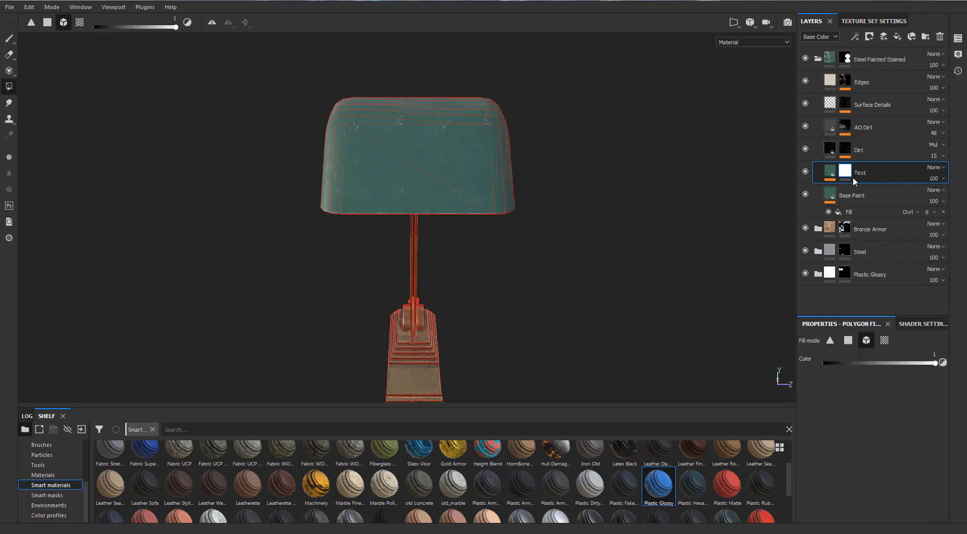
left_click(40, 465)
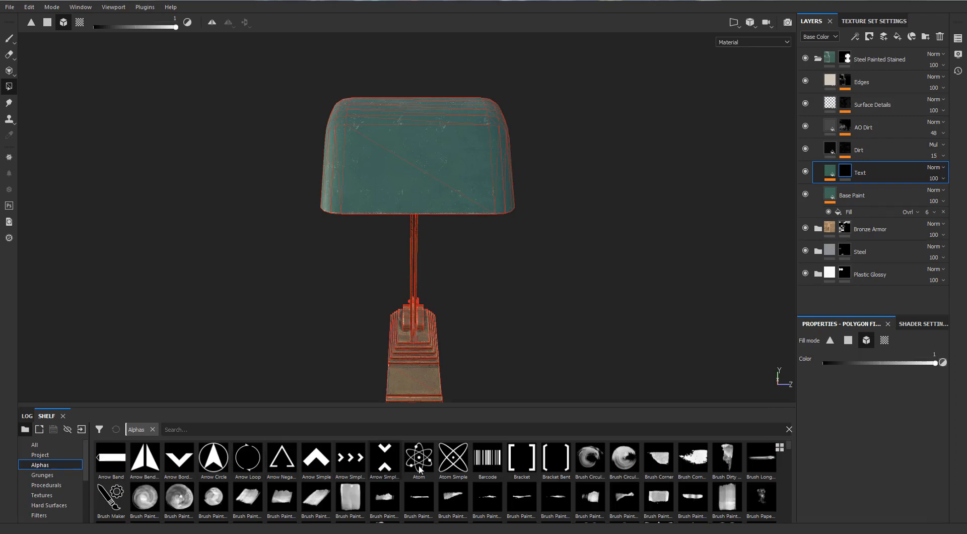
left_click(351, 430)
type("font")
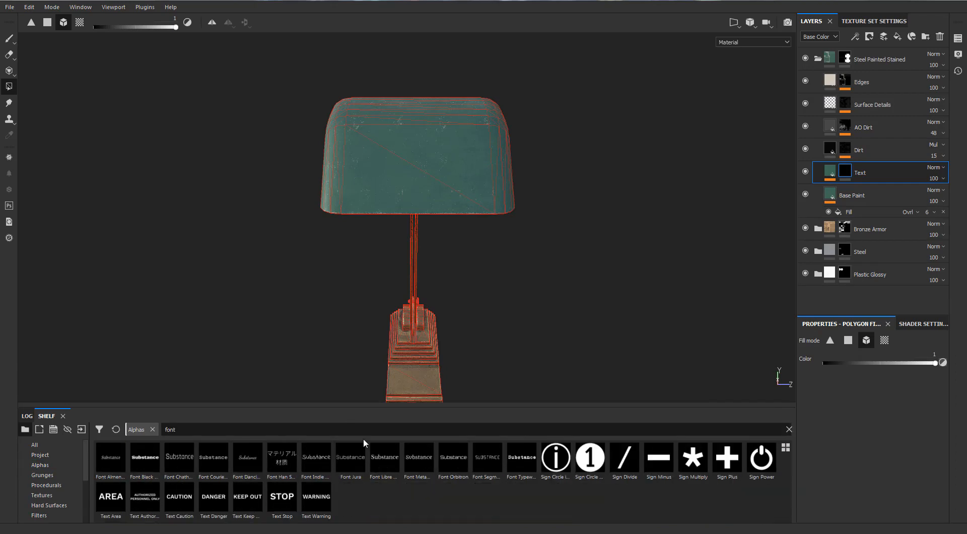
left_click(388, 460)
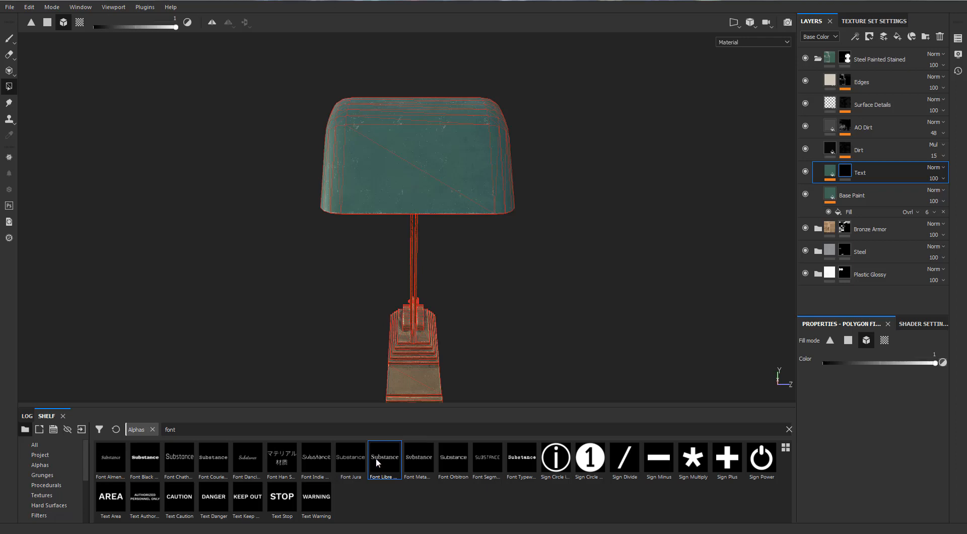
scroll(416, 174, "up", 2)
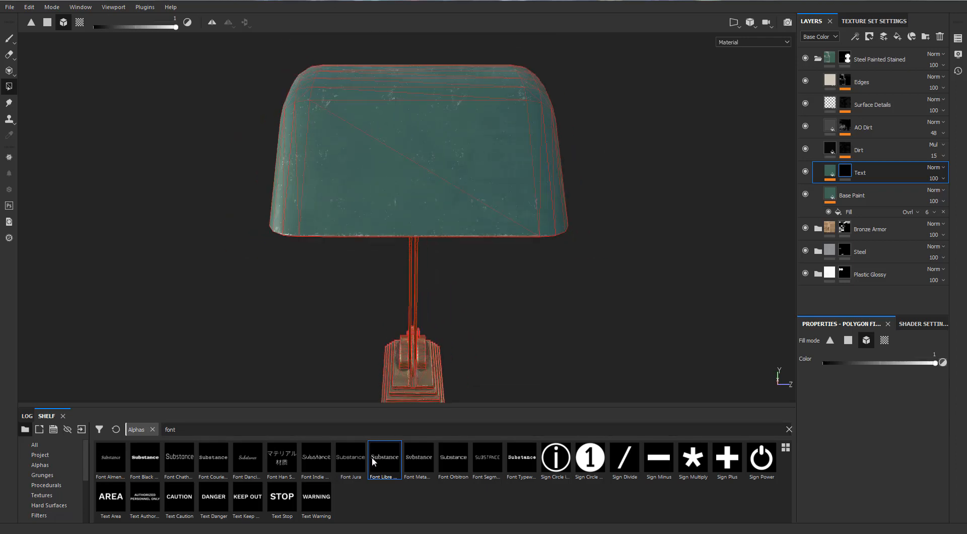
scroll(425, 180, "down", 2)
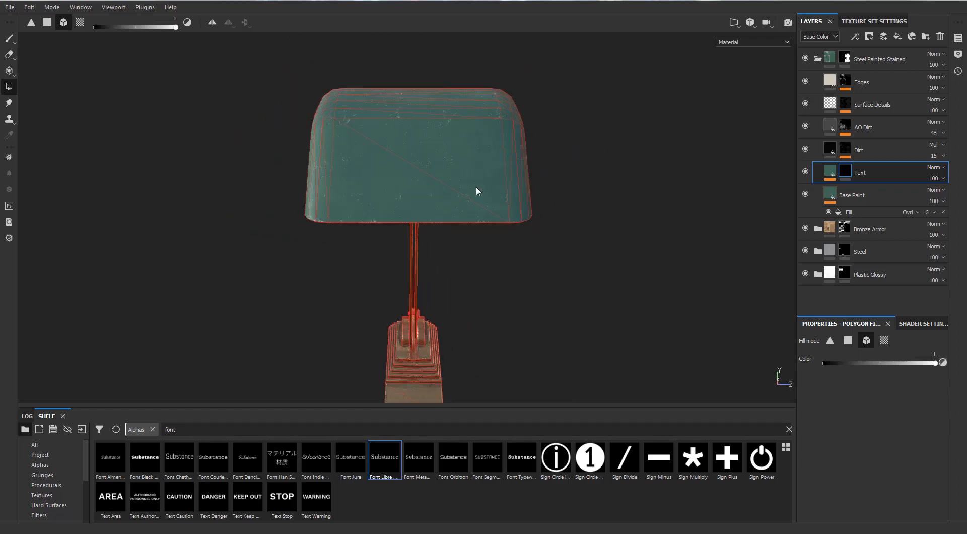
left_click(850, 175)
key("1")
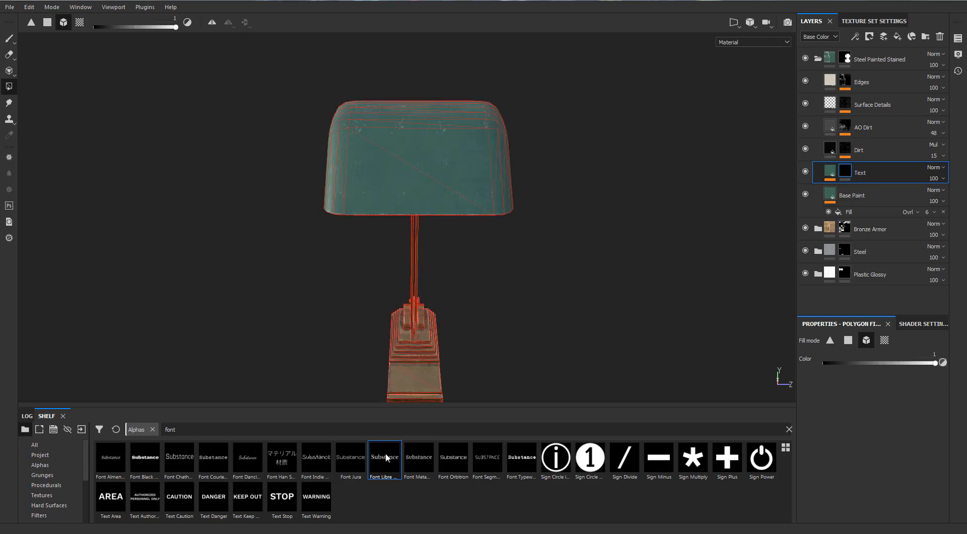
Set the brush text to HORAX and stamp it near the lampshade's lower front edge at brush size 30.92.
scroll(404, 221, "up", 3)
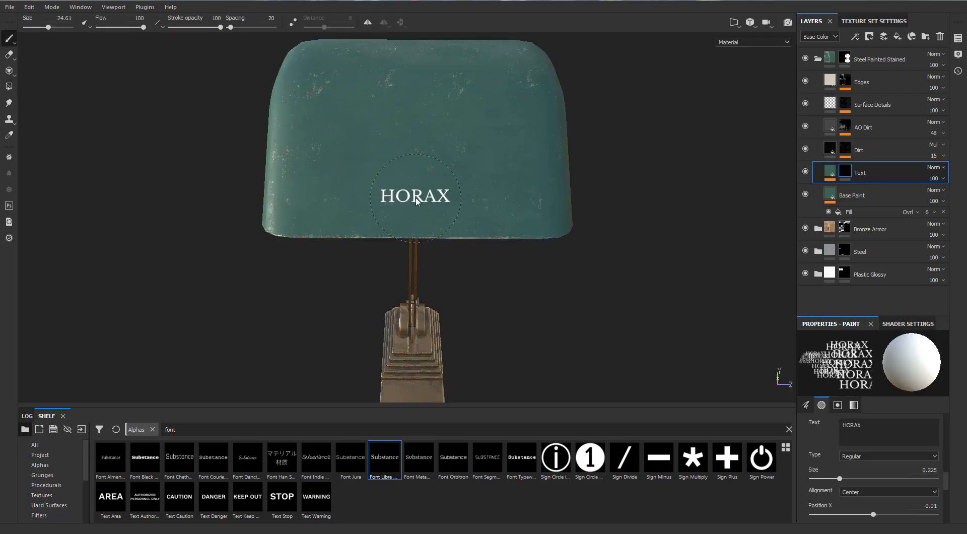
scroll(419, 200, "down", 1)
left_click_drag(878, 427, 823, 426)
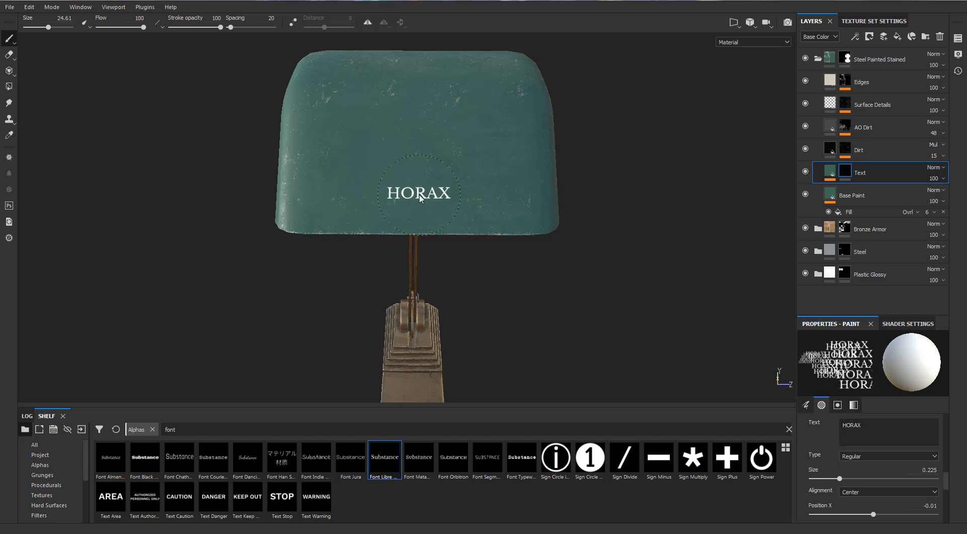
key("bracketright")
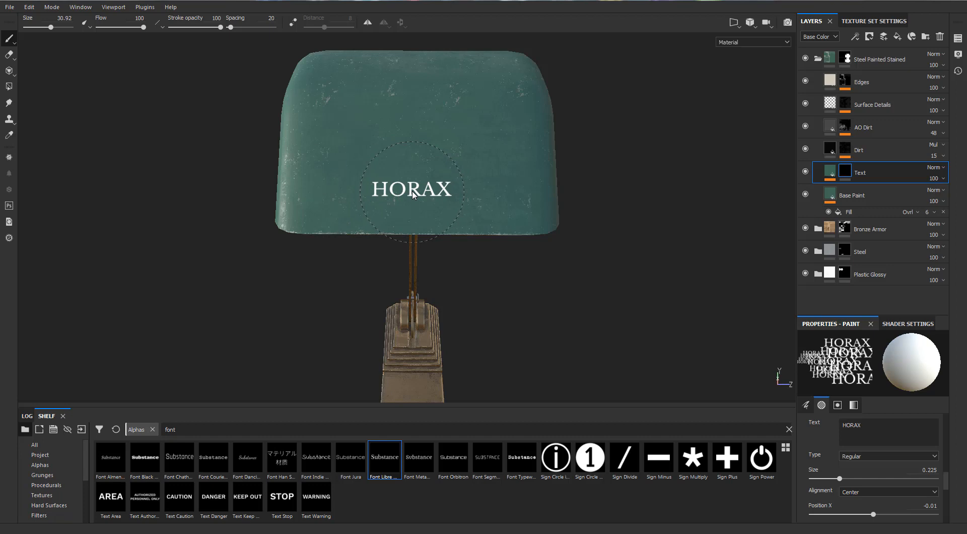
Set the Text layer's height to 0.2143 and its base color to gray.
left_click(831, 172)
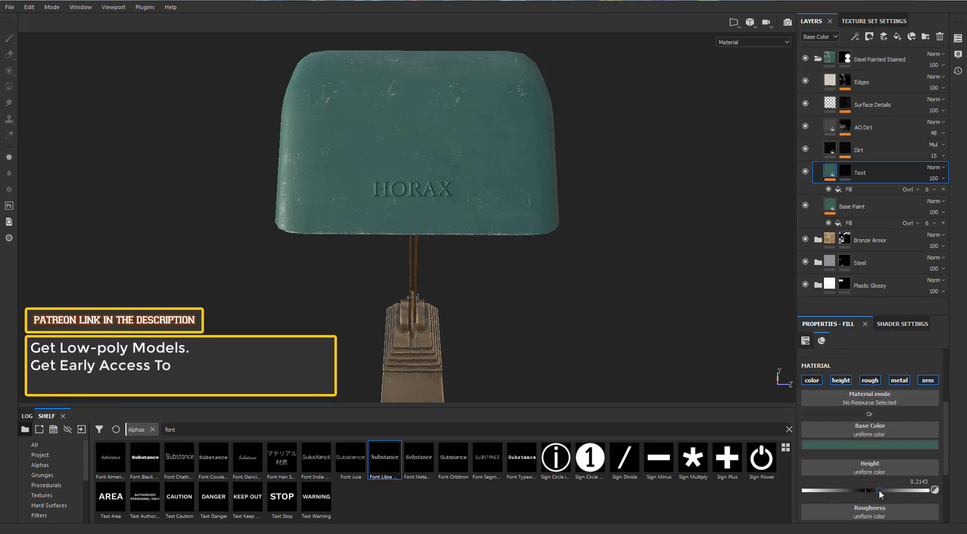
left_click_drag(549, 248, 481, 240, "alt")
left_click(850, 443)
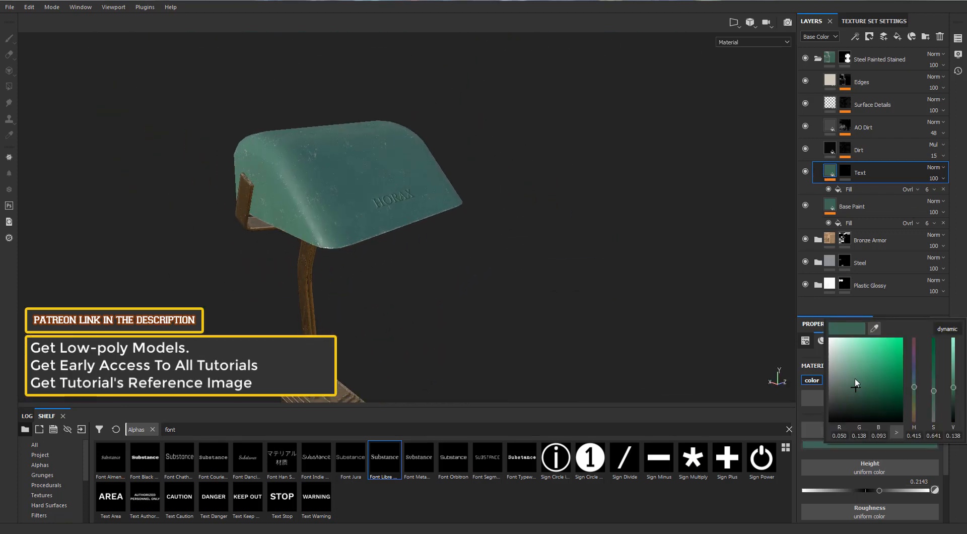
left_click(855, 376)
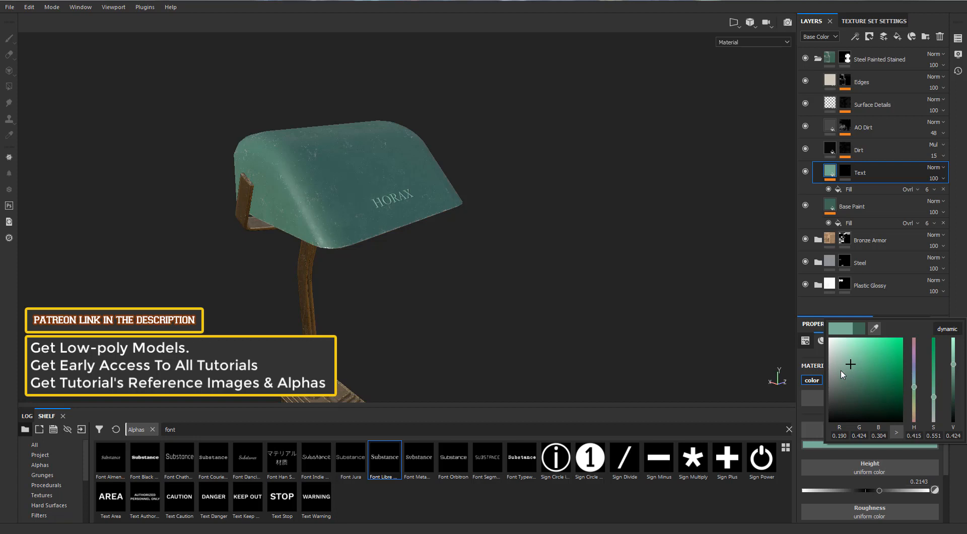
left_click(839, 382)
mouse_move(540, 232)
left_mouse_down("alt")
mouse_move(349, 259)
mouse_move(303, 259)
mouse_move(324, 216)
mouse_move(220, 230)
mouse_move(248, 244)
mouse_move(194, 232)
mouse_move(339, 205)
left_mouse_up("alt")
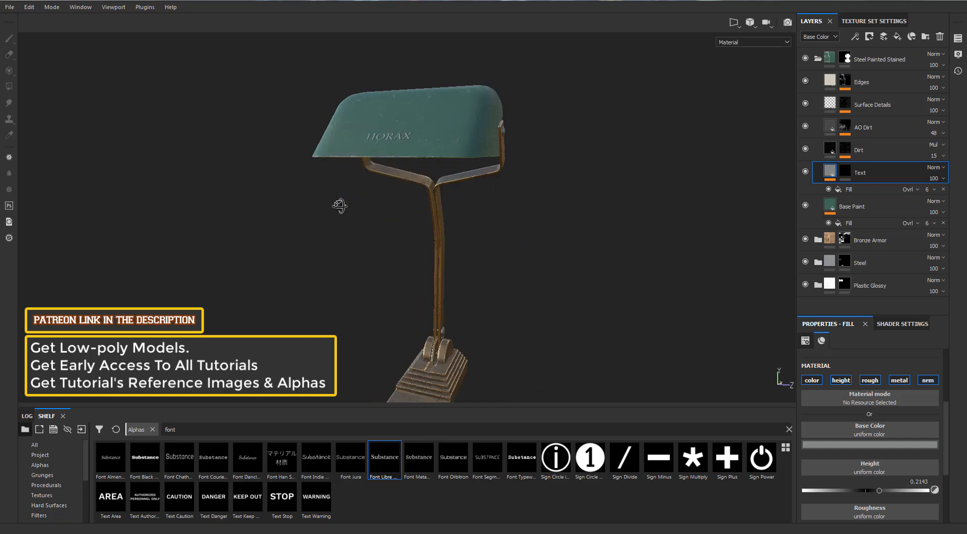
Collapse Steel Painted Stained and duplicate the Base Metal layer inside Bronze Armor.
left_click(818, 58)
left_click(818, 82)
left_click(857, 206)
right_click(858, 207)
left_click(859, 183)
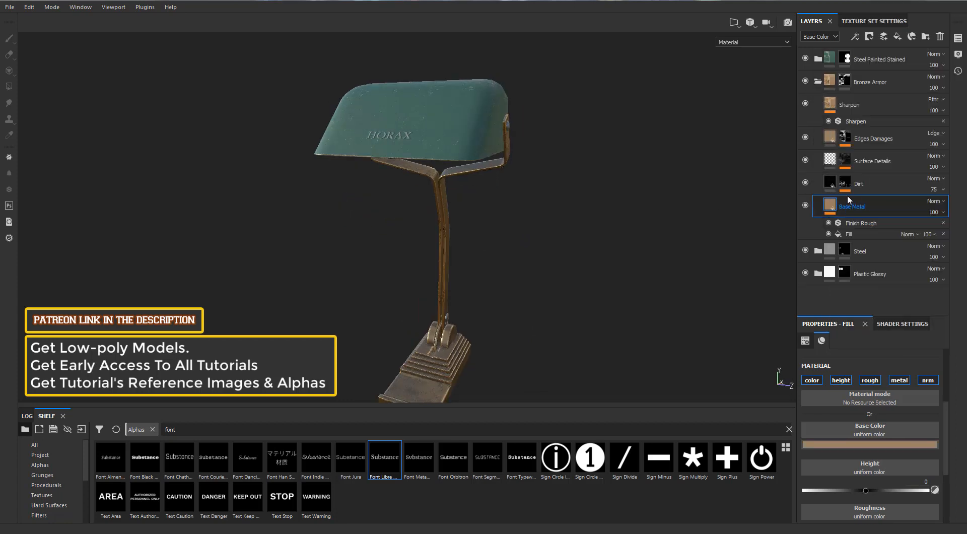
Add a black mask to the Base Metal copy and stamp HORAX on the base's underside at brush size 24.61.
left_click_drag(500, 292, 417, 132, "alt")
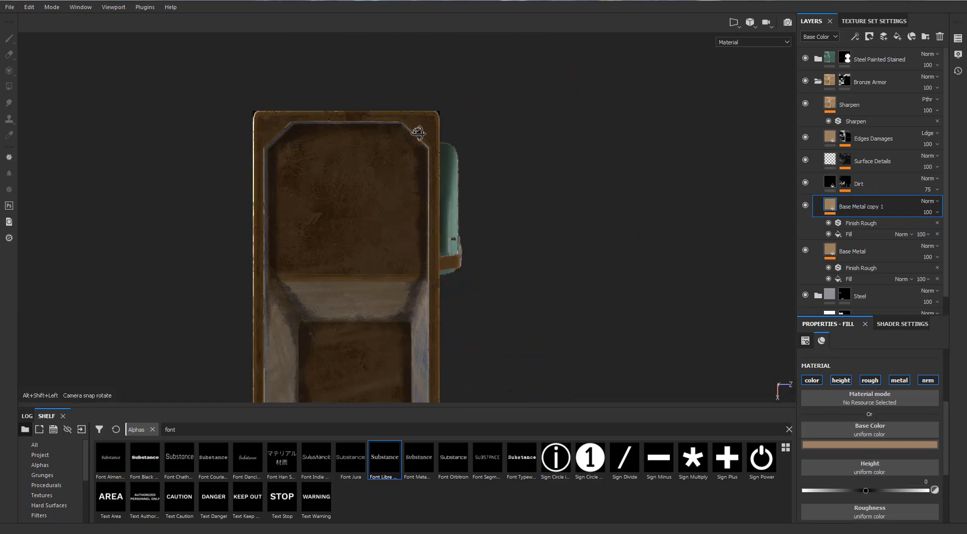
middle_click_drag(428, 142, 481, 158, "alt")
right_click_drag(482, 158, 519, 163, "alt")
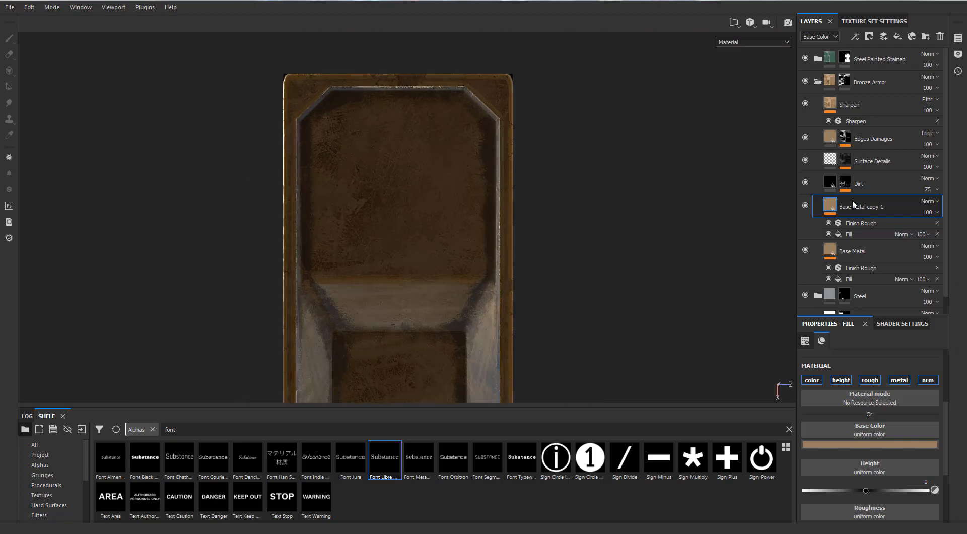
right_click(867, 208)
left_click(843, 7)
key("[")
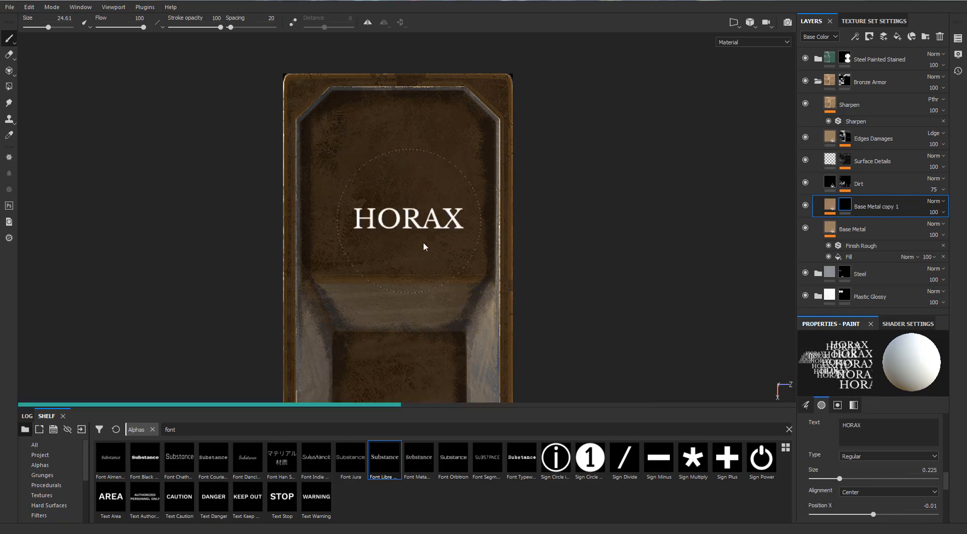
Set the height of the masked Base Metal copy to 0.1508.
left_click(830, 204)
left_click_drag(866, 492, 877, 493)
left_click_drag(567, 159, 492, 195, "alt")
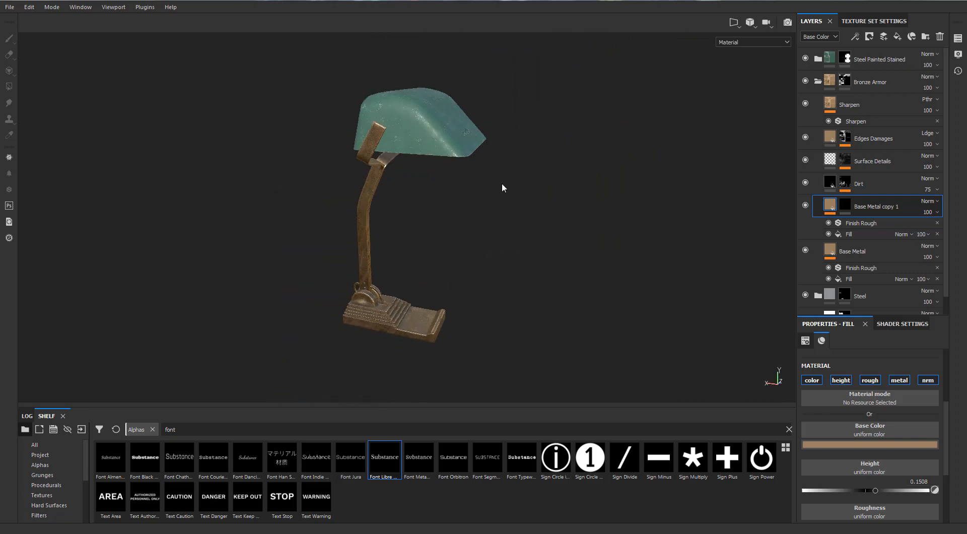